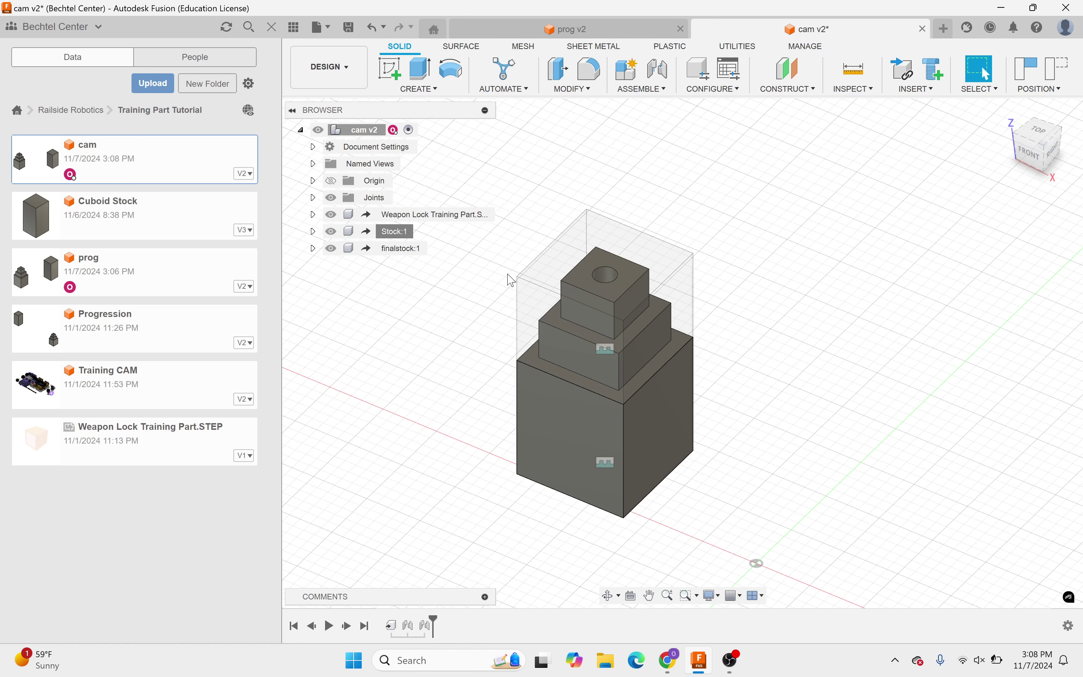
Step: Insert the VF2 table model from the Tables folder of Workholdings, Stocks and Machines into the cam design, accepting its default placement
{"action": "scroll", "coordinate": [510, 285], "scroll_direction": "down", "scroll_amount": 3}
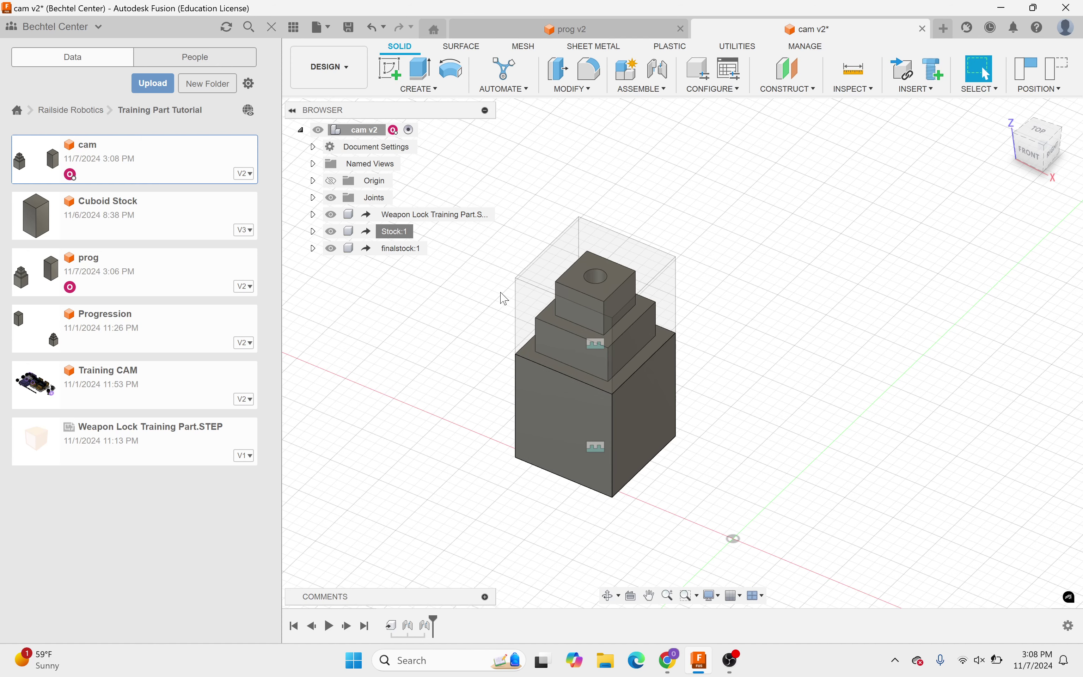
{"action": "scroll", "coordinate": [508, 295], "scroll_direction": "down", "scroll_amount": 3}
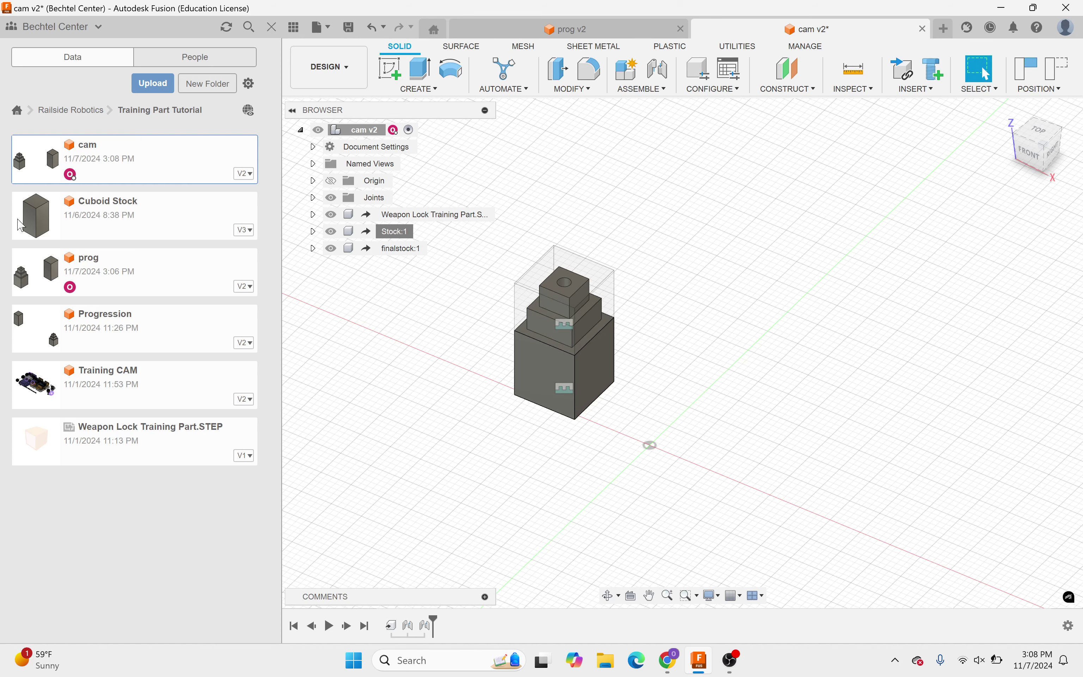
{"action": "left_click", "coordinate": [18, 111]}
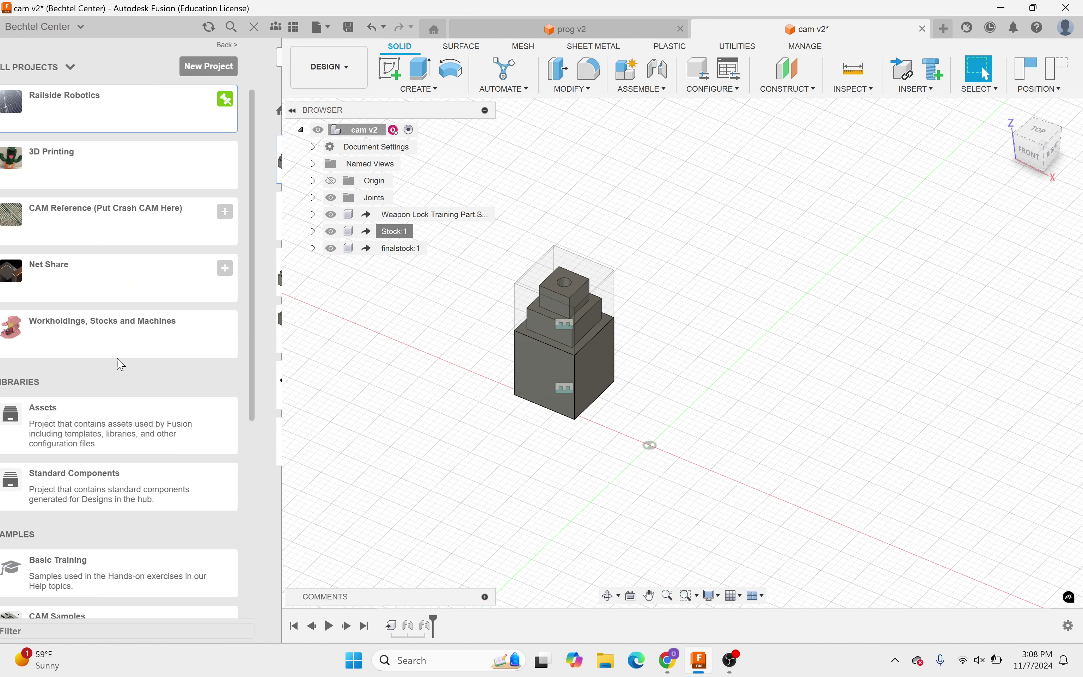
{"action": "left_click", "coordinate": [131, 344]}
{"action": "scroll", "coordinate": [151, 334], "scroll_direction": "down", "scroll_amount": 3}
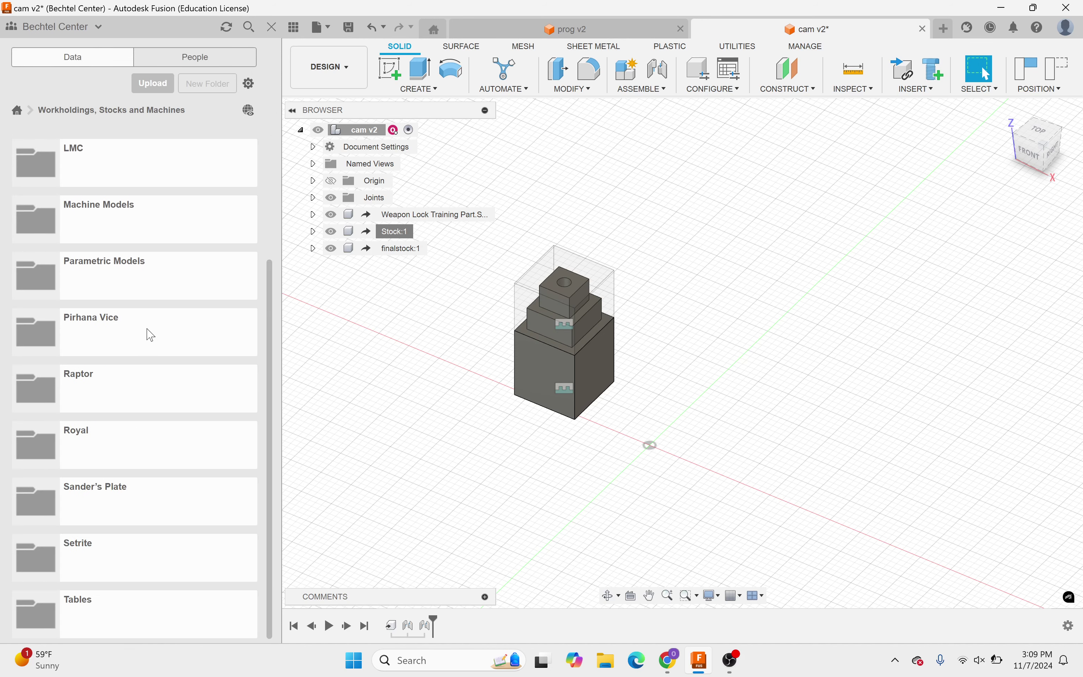
{"action": "left_click", "coordinate": [111, 614]}
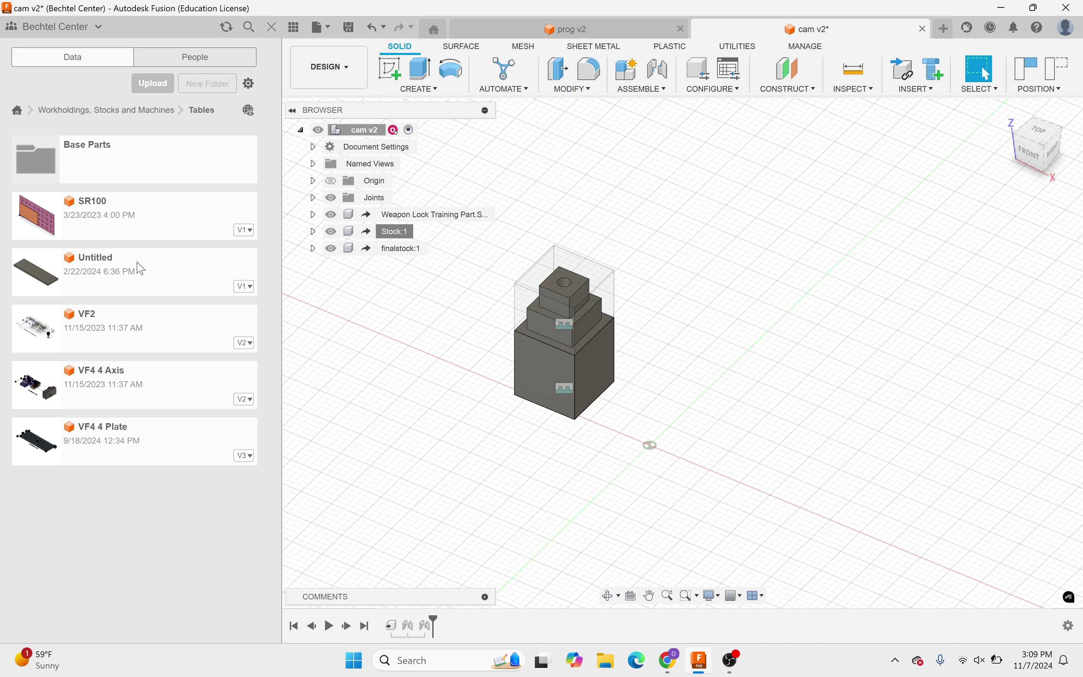
{"action": "left_click", "coordinate": [109, 345]}
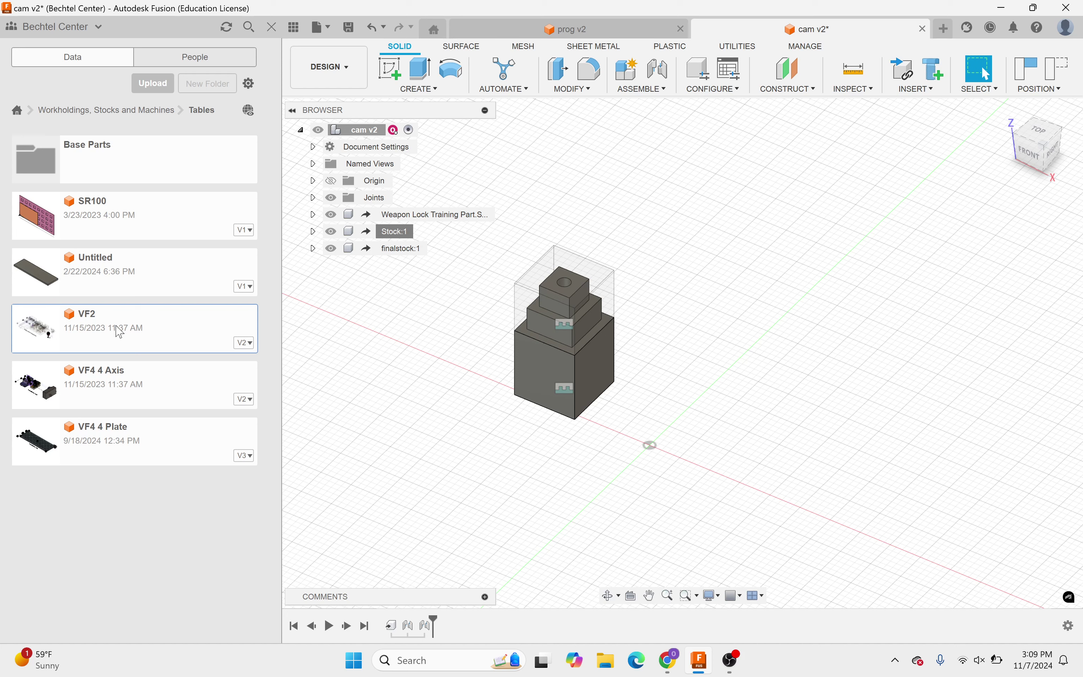
{"action": "left_click_drag", "start_coordinate": [118, 332], "coordinate": [736, 308]}
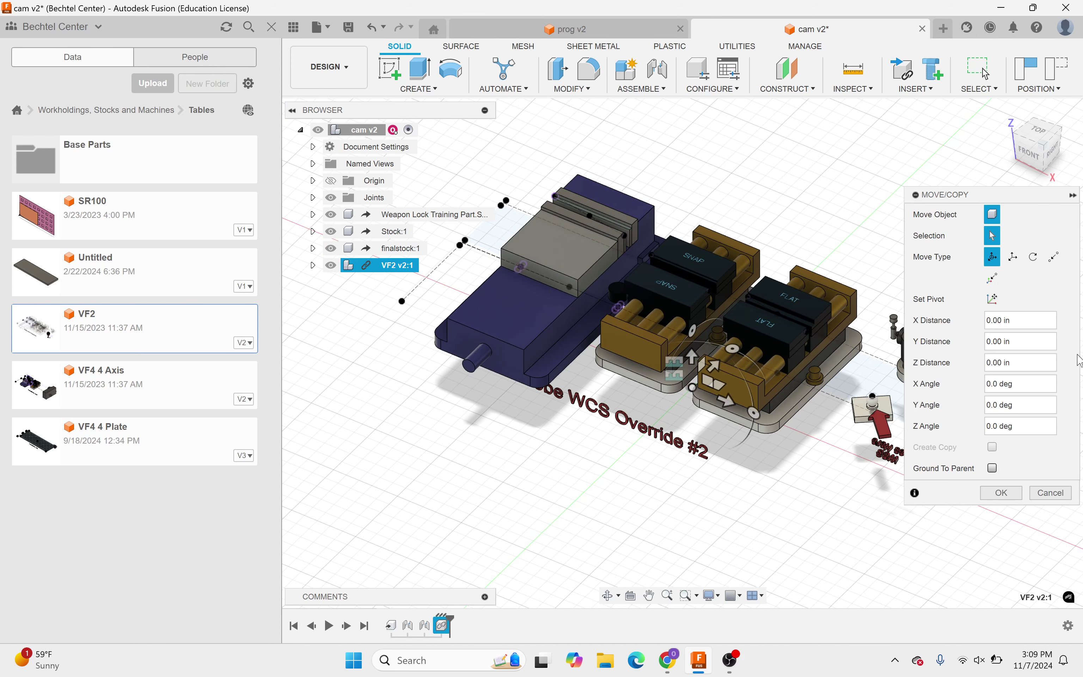
{"action": "left_click", "coordinate": [1001, 492]}
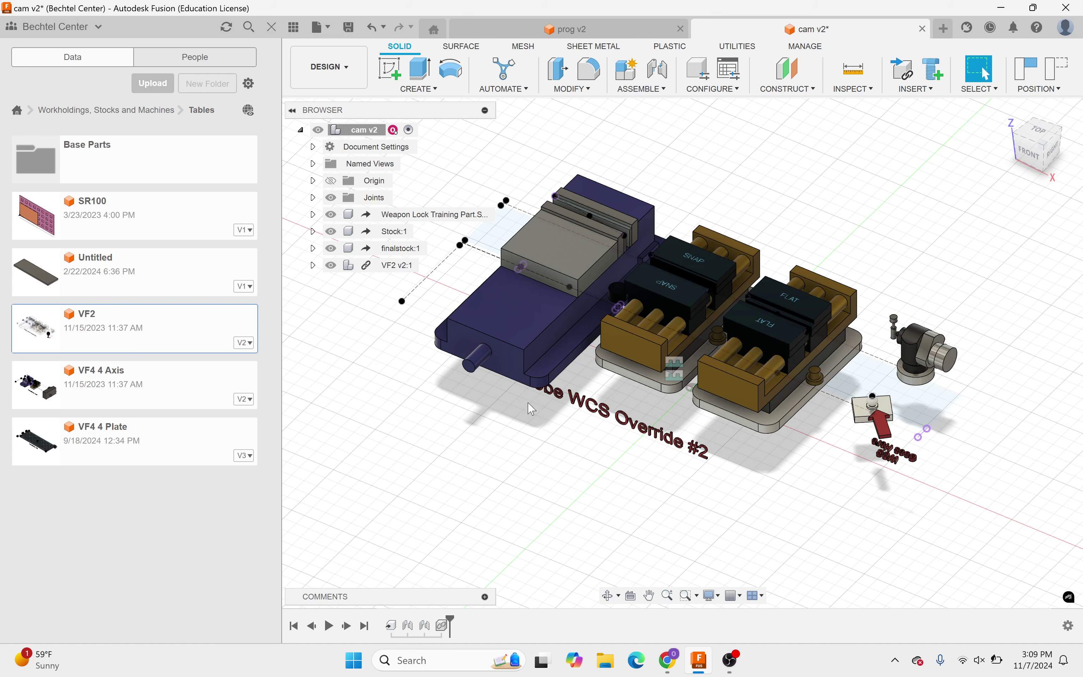
Step: Return the project data to the Training Part Tutorial folder in the Railside Robotics project
{"action": "left_click", "coordinate": [17, 112]}
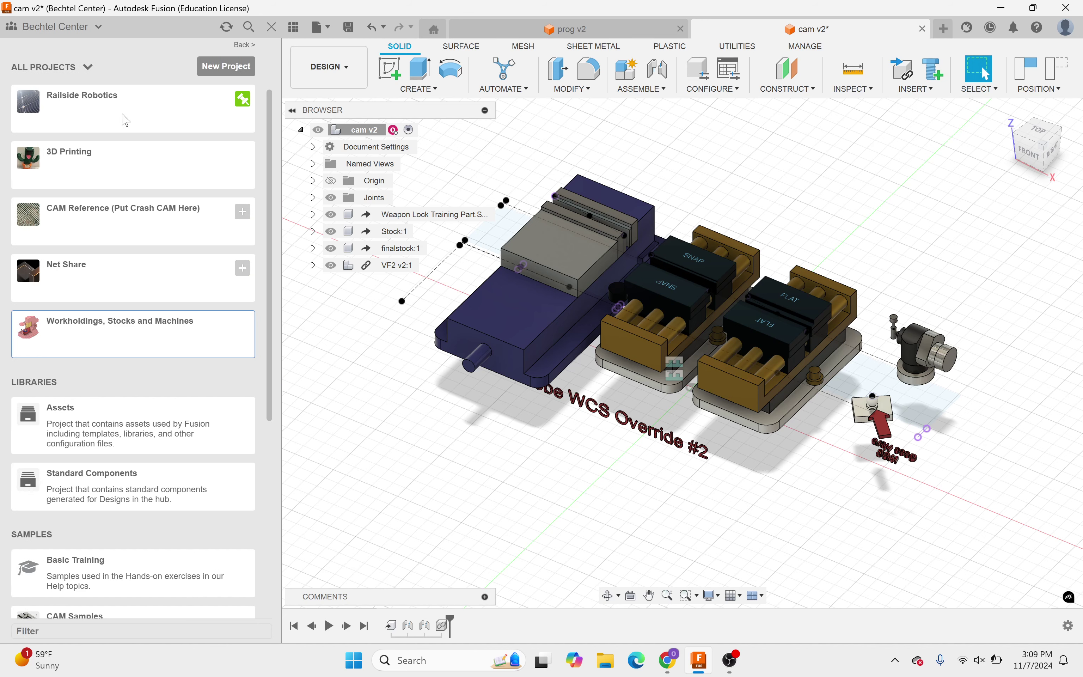
{"action": "left_click", "coordinate": [122, 118]}
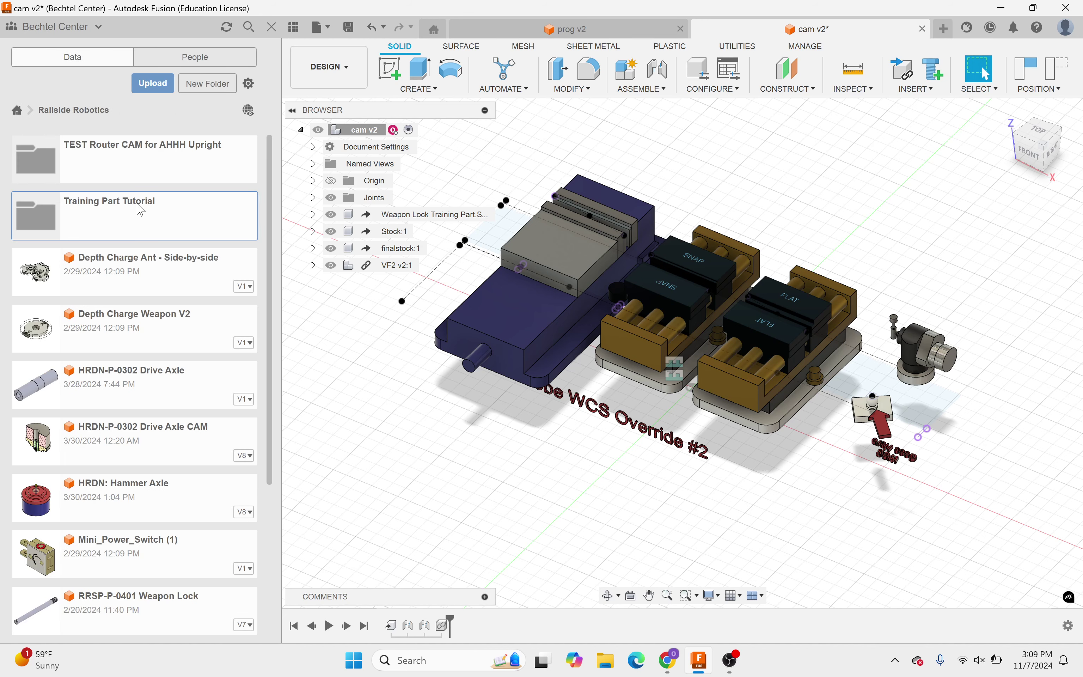
{"action": "left_click", "coordinate": [141, 209]}
{"action": "scroll", "coordinate": [579, 285], "scroll_direction": "down", "scroll_amount": 2}
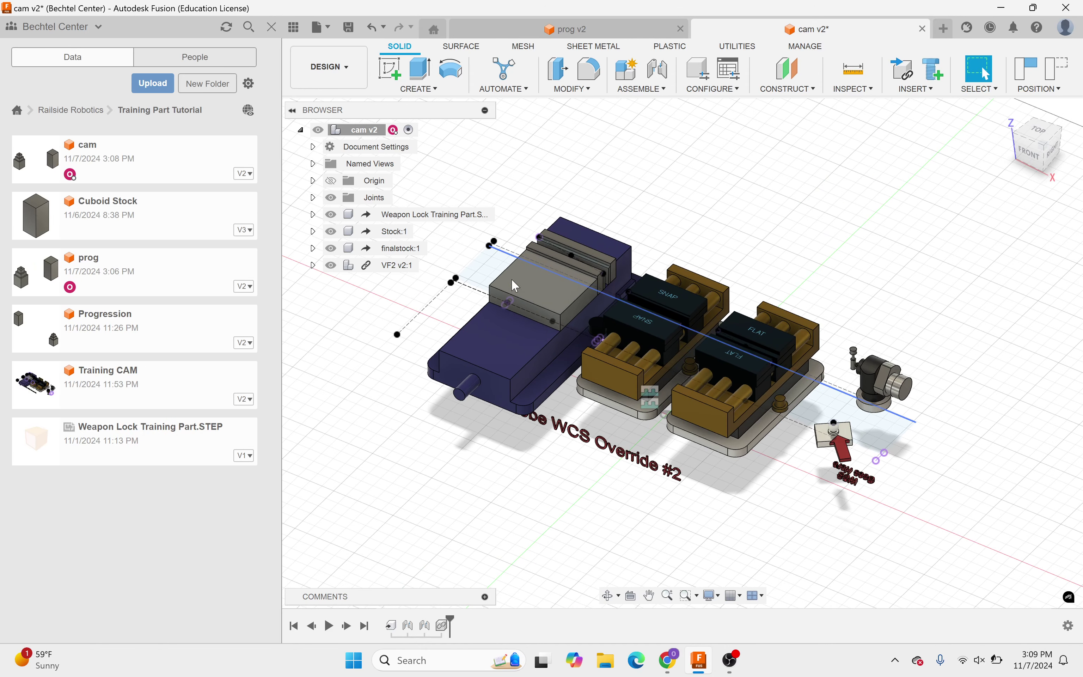
{"action": "scroll", "coordinate": [555, 278], "scroll_direction": "up", "scroll_amount": 2}
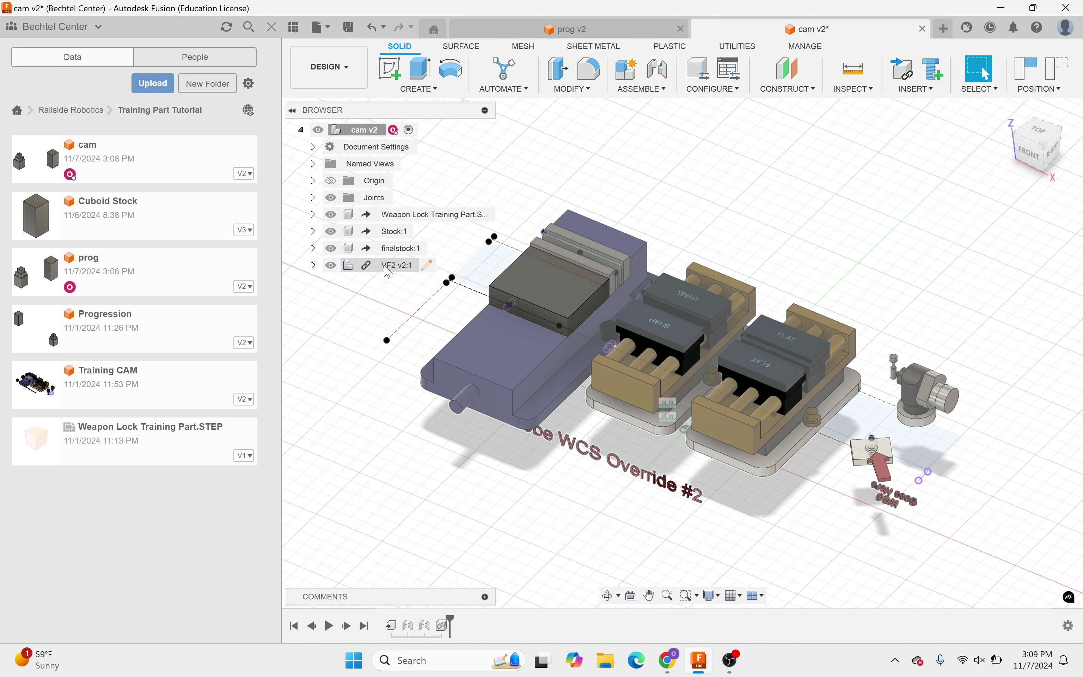
Step: Break the inserted VF2 component's link to its source file and move the table assembly up, clear of the stock
{"action": "left_click", "coordinate": [388, 269]}
{"action": "right_click", "coordinate": [388, 269]}
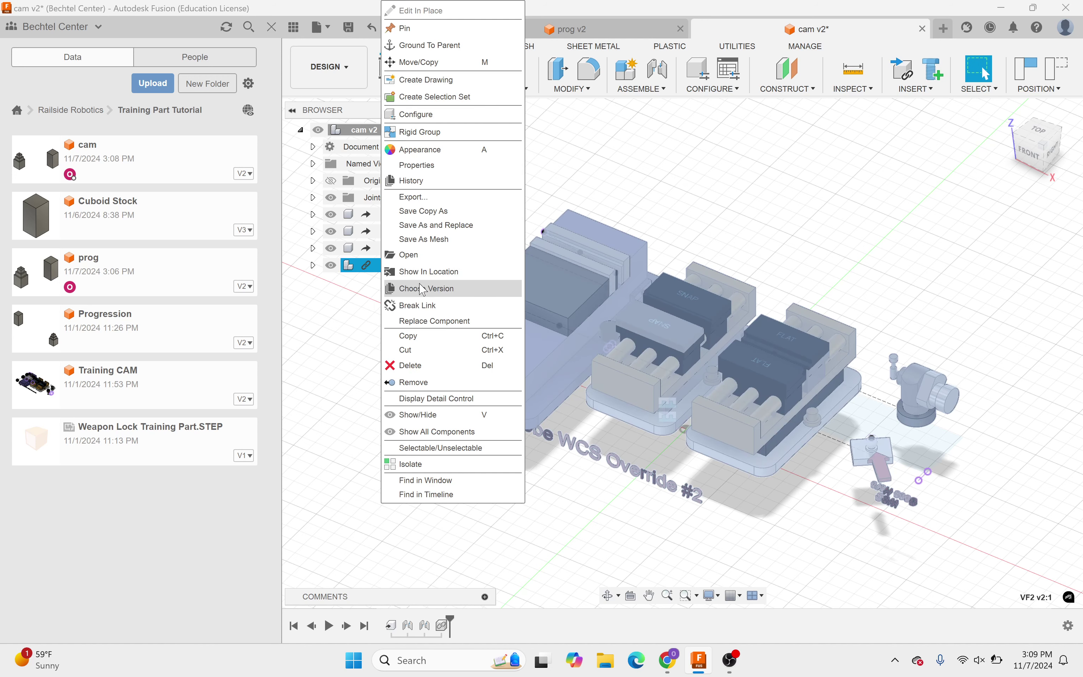
{"action": "left_click", "coordinate": [423, 305]}
{"action": "left_click", "coordinate": [628, 354]}
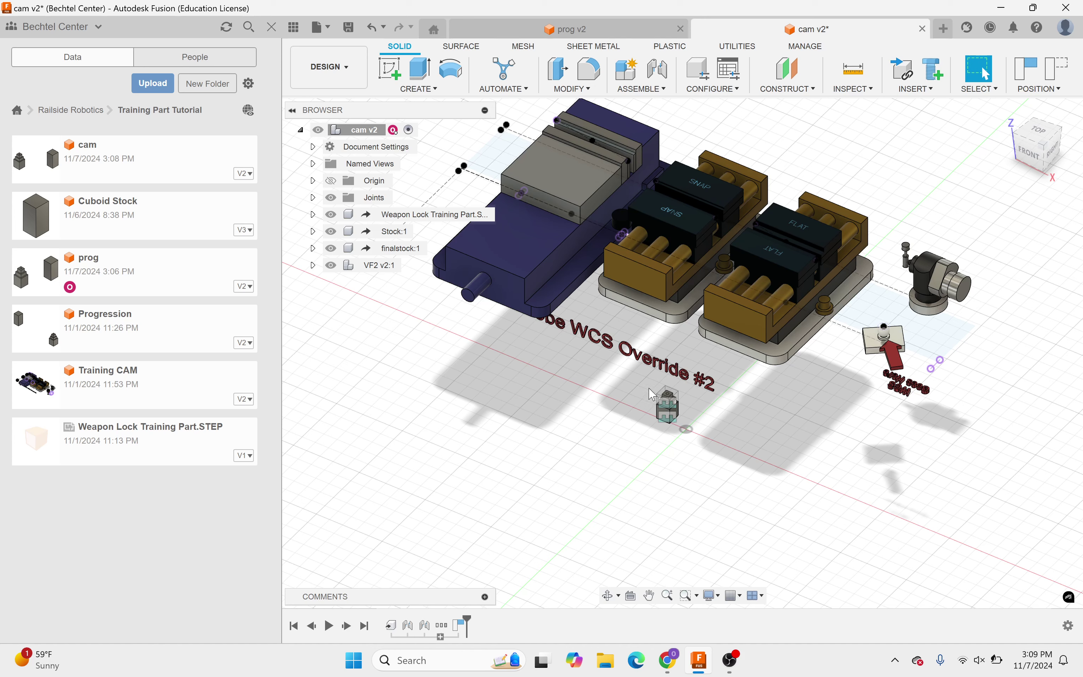
Step: Start a joint using the center of the finalstock component's bottom face as the first snap point
{"action": "scroll", "coordinate": [653, 394], "scroll_direction": "down", "scroll_amount": 3}
{"action": "scroll", "coordinate": [629, 222], "scroll_direction": "up", "scroll_amount": 3}
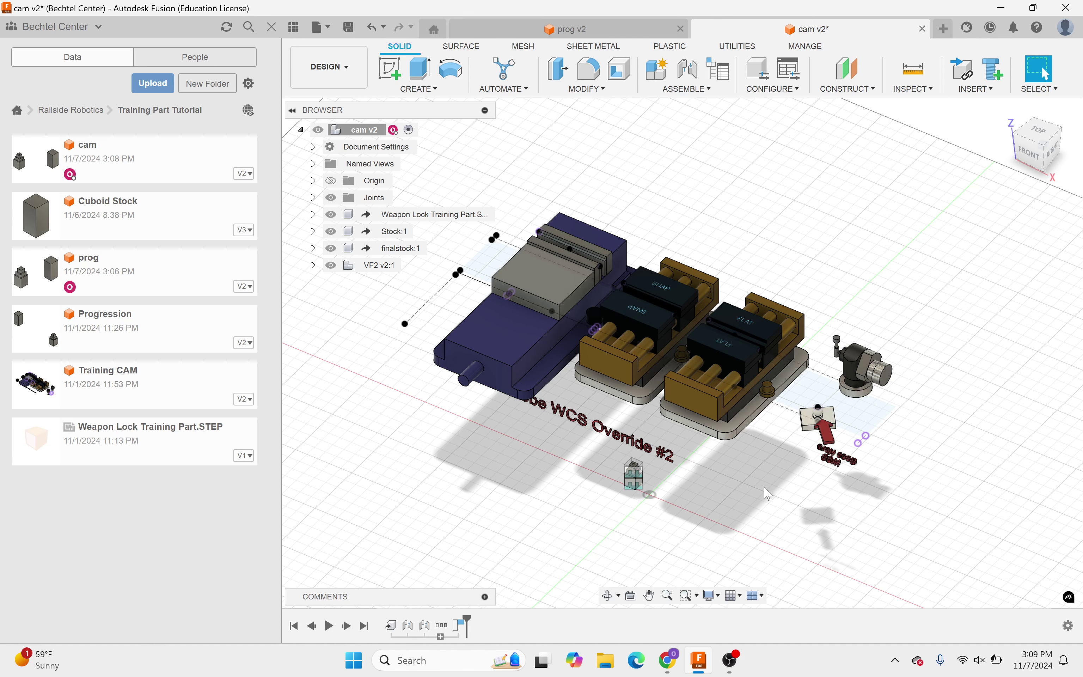
{"action": "key", "text": "j"}
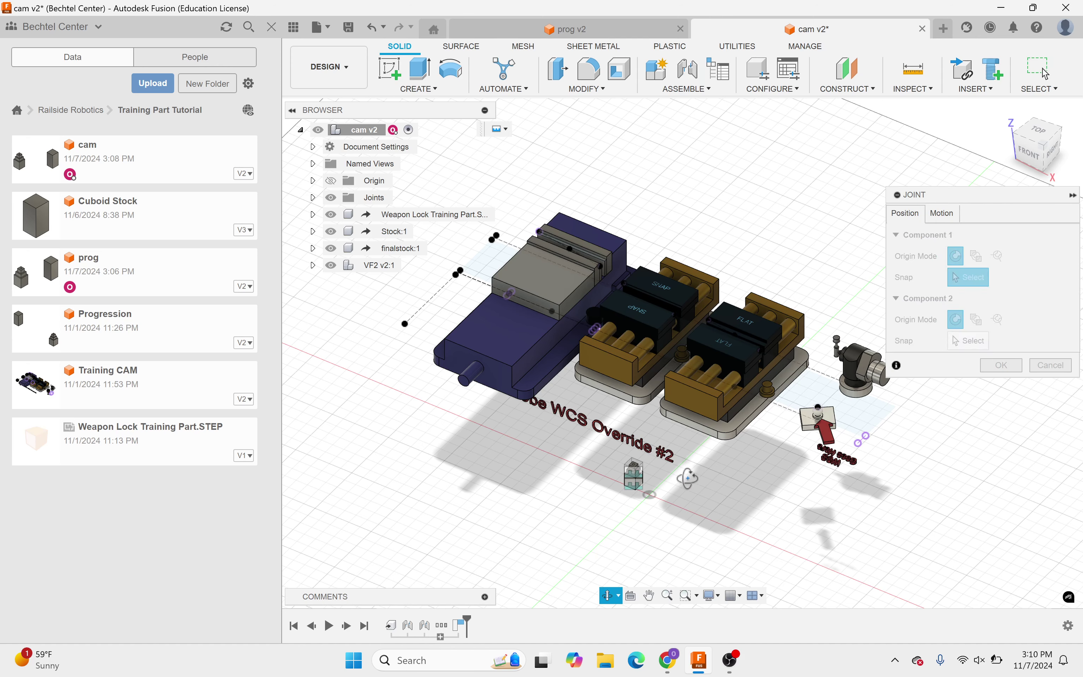
{"action": "middle_click_drag", "start_coordinate": [688, 524], "coordinate": [638, 470], "text": "shift"}
{"action": "scroll", "coordinate": [638, 469], "scroll_direction": "up", "scroll_amount": 8}
{"action": "scroll", "coordinate": [637, 469], "scroll_direction": "up", "scroll_amount": 3}
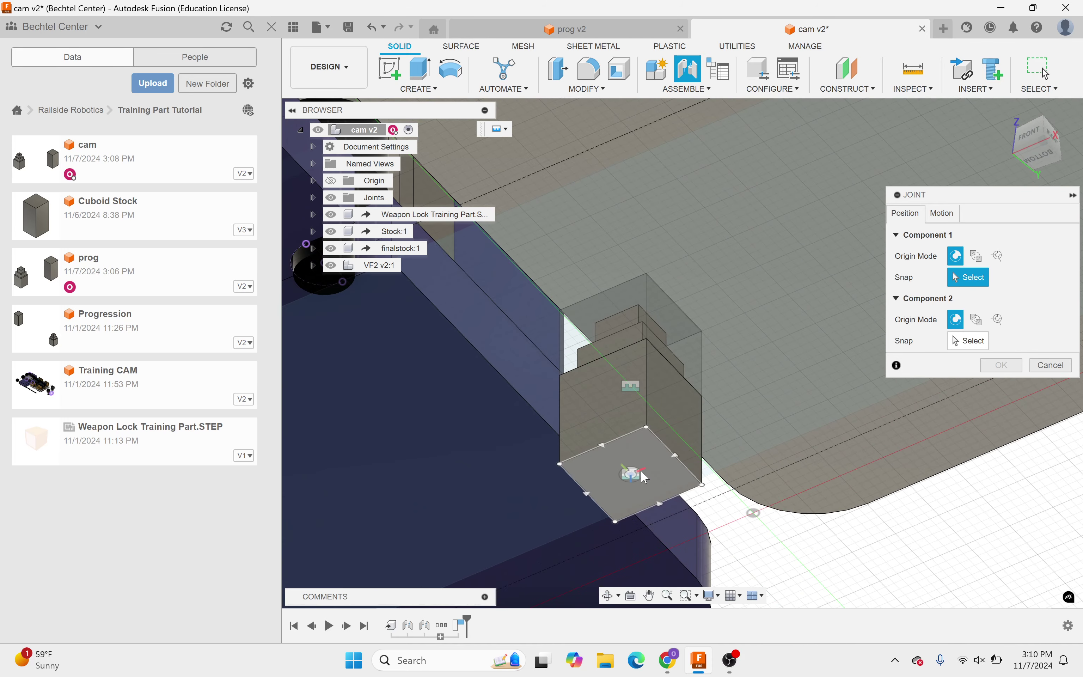
{"action": "left_click", "coordinate": [626, 477]}
{"action": "scroll", "coordinate": [633, 483], "scroll_direction": "down", "scroll_amount": 5}
{"action": "middle_click_drag", "start_coordinate": [632, 484], "coordinate": [579, 261], "text": "shift"}
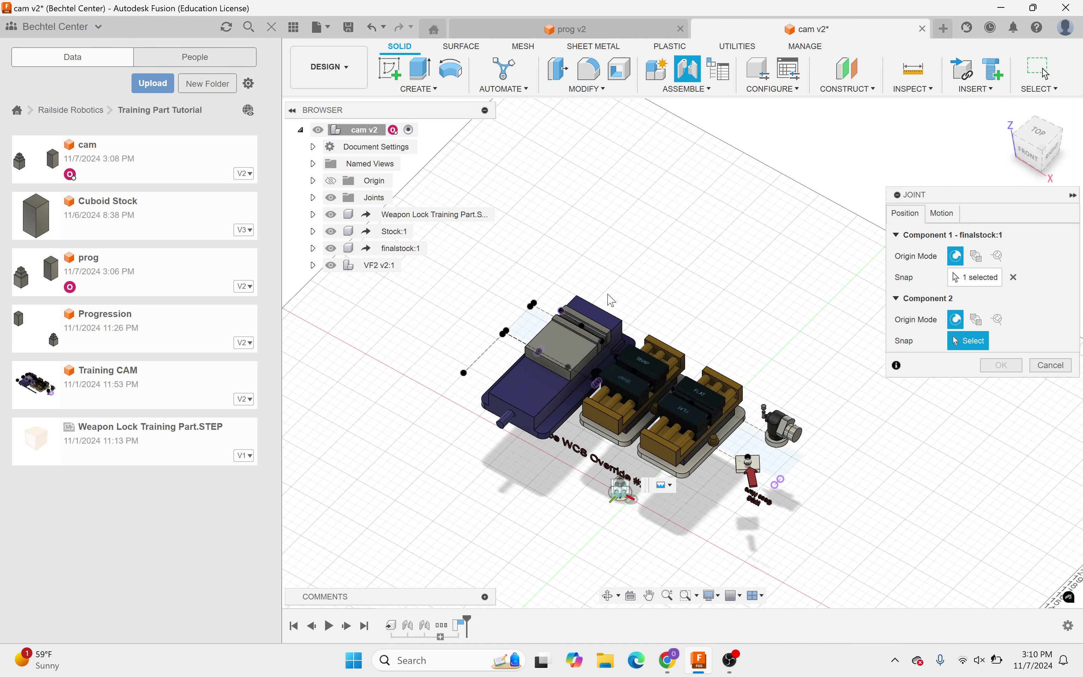
Step: Snap the joint's second component to the midpoint between the Standard Kurt vise's jaws at the top of the parallels, and create the joint
{"action": "scroll", "coordinate": [594, 337], "scroll_direction": "up", "scroll_amount": 3}
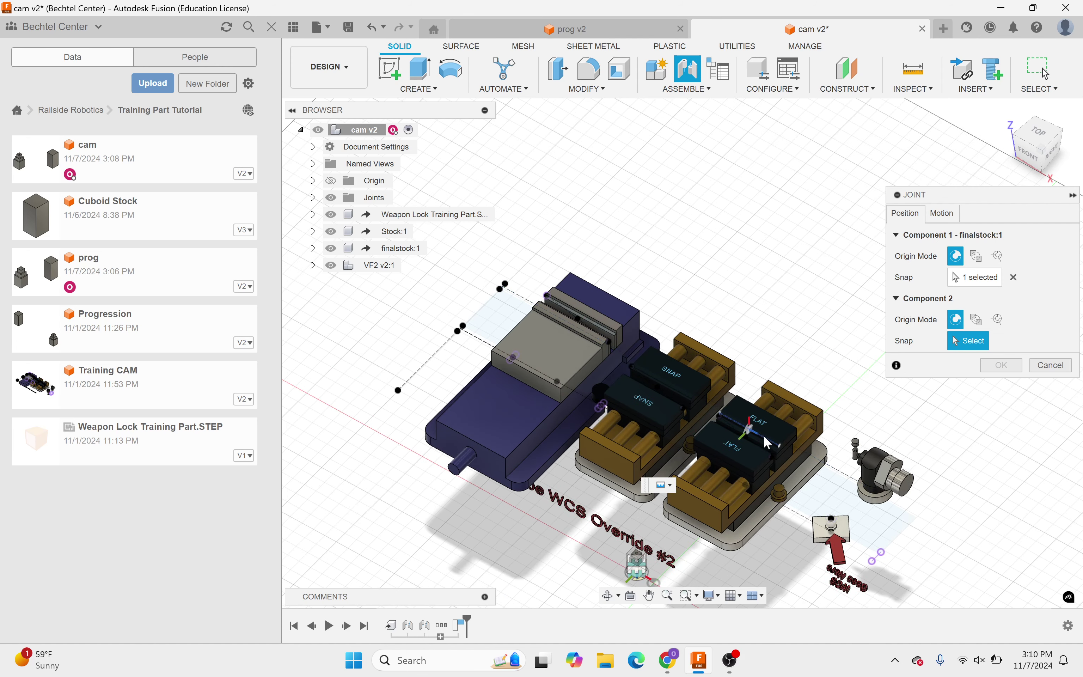
{"action": "scroll", "coordinate": [755, 423], "scroll_direction": "up", "scroll_amount": 6}
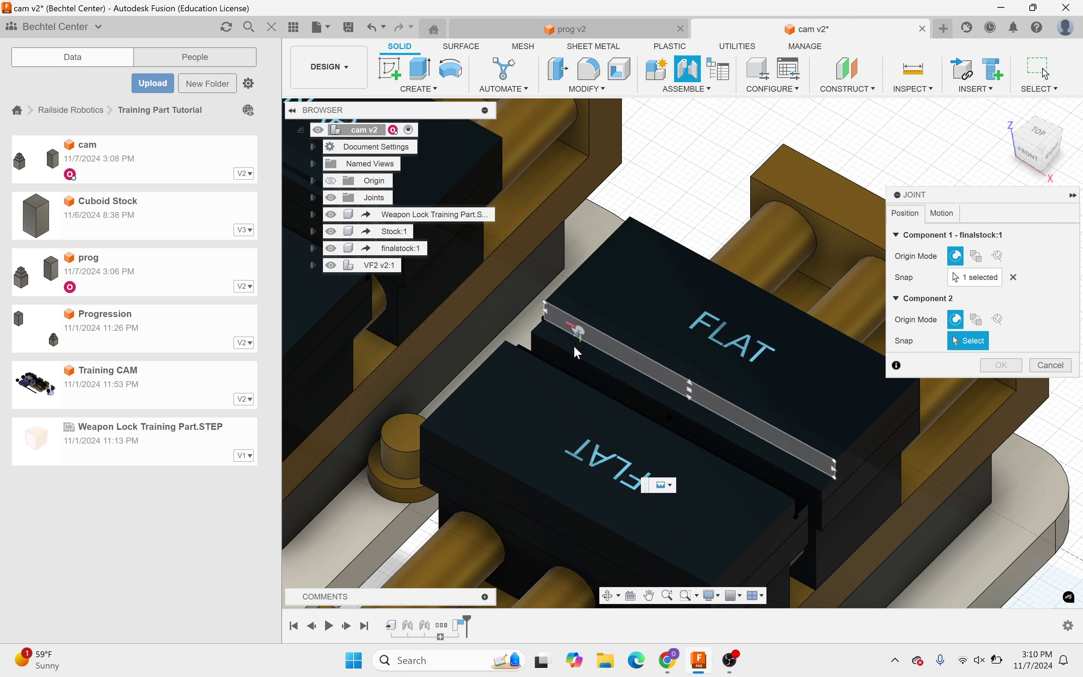
{"action": "scroll", "coordinate": [854, 468], "scroll_direction": "down", "scroll_amount": 3}
{"action": "scroll", "coordinate": [857, 470], "scroll_direction": "down", "scroll_amount": 5}
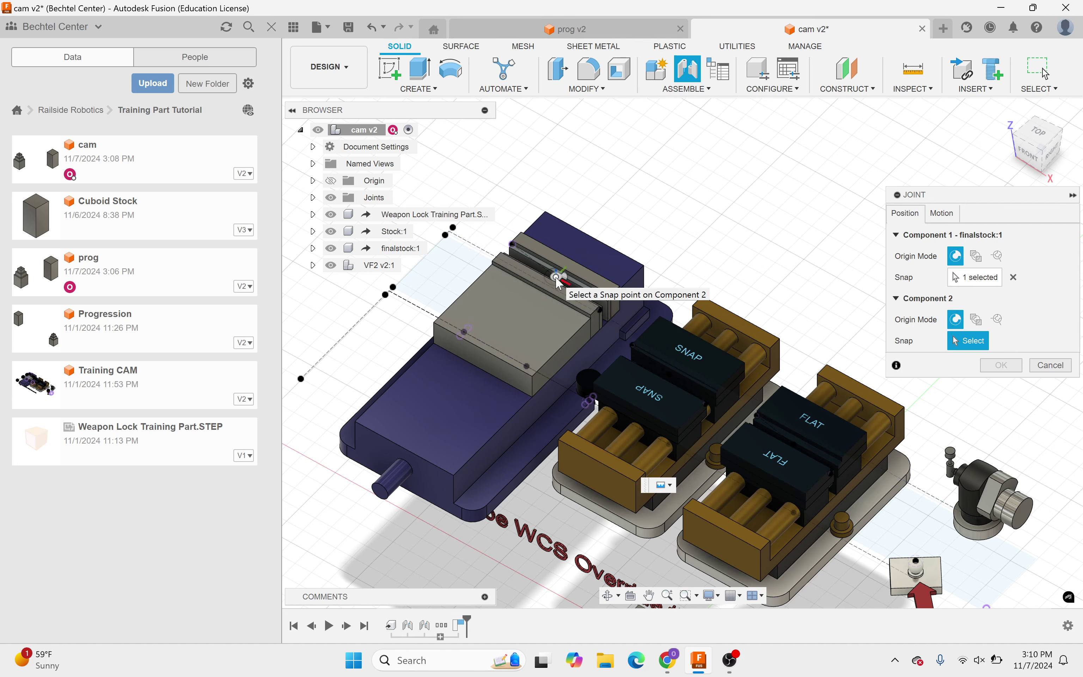
{"action": "scroll", "coordinate": [552, 273], "scroll_direction": "up", "scroll_amount": 8}
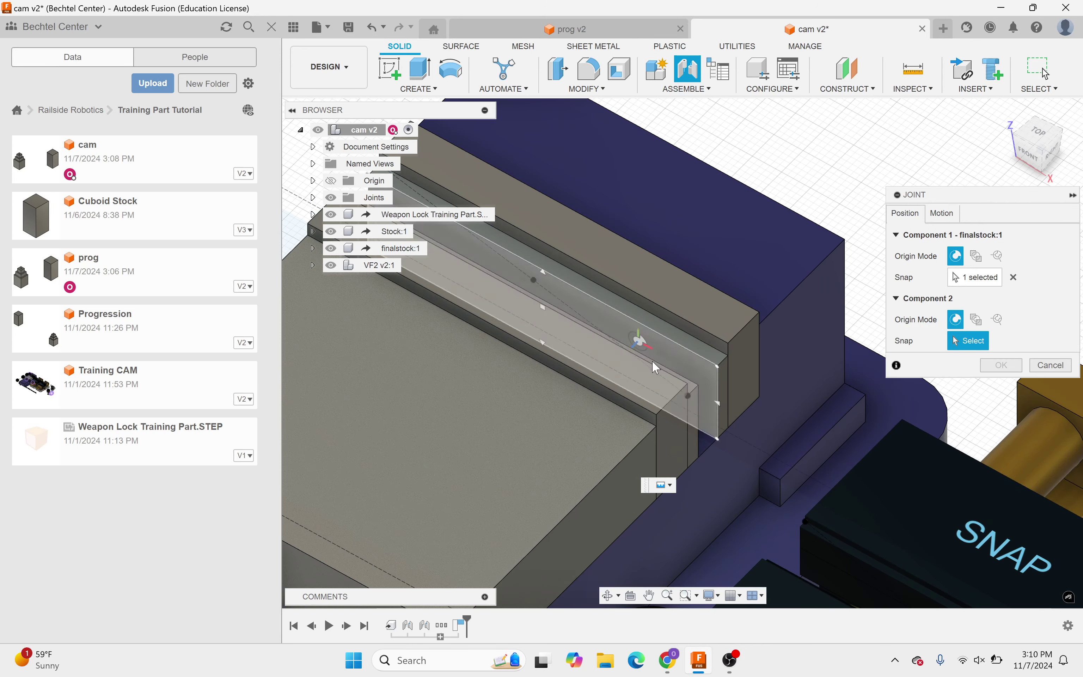
{"action": "left_click", "coordinate": [652, 362]}
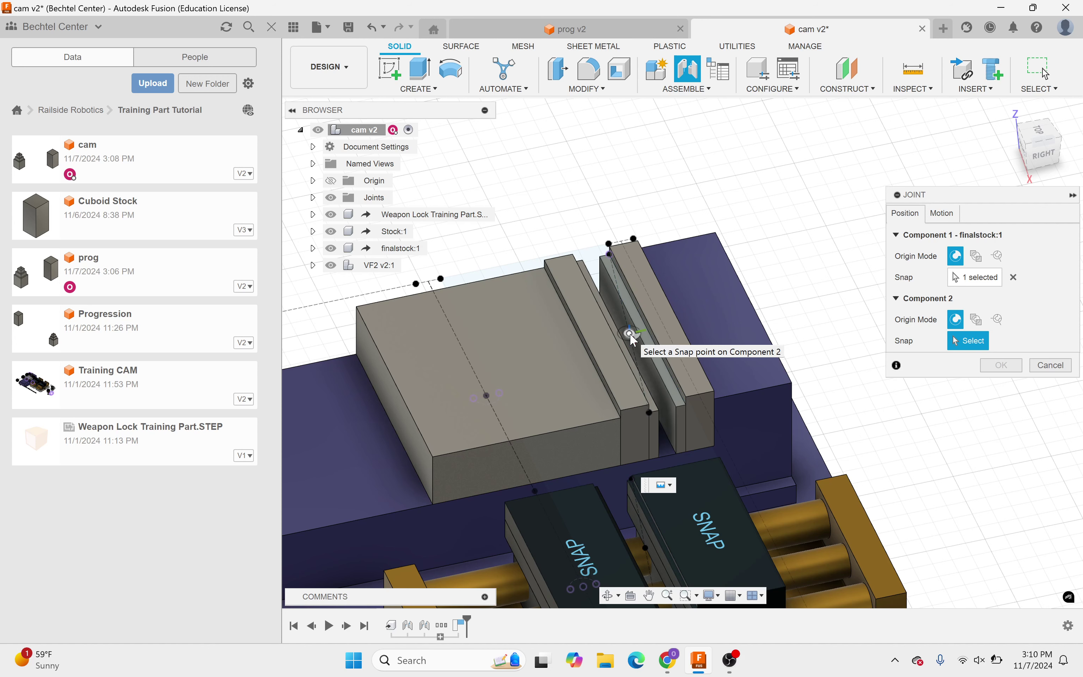
{"action": "left_click", "coordinate": [629, 335]}
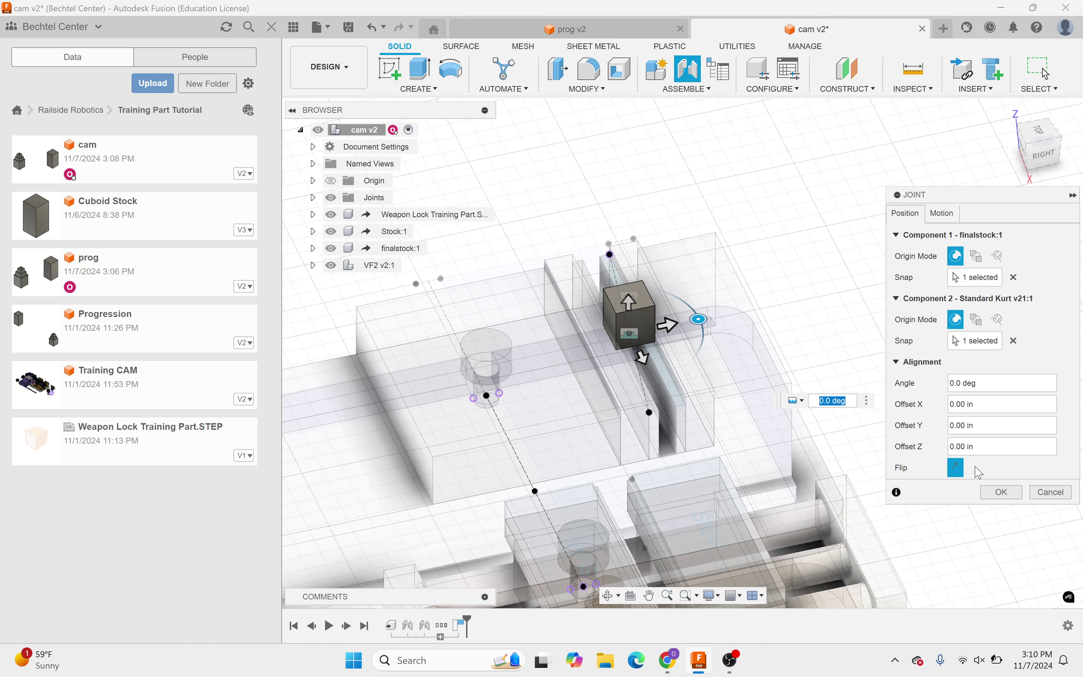
{"action": "left_click", "coordinate": [1001, 492]}
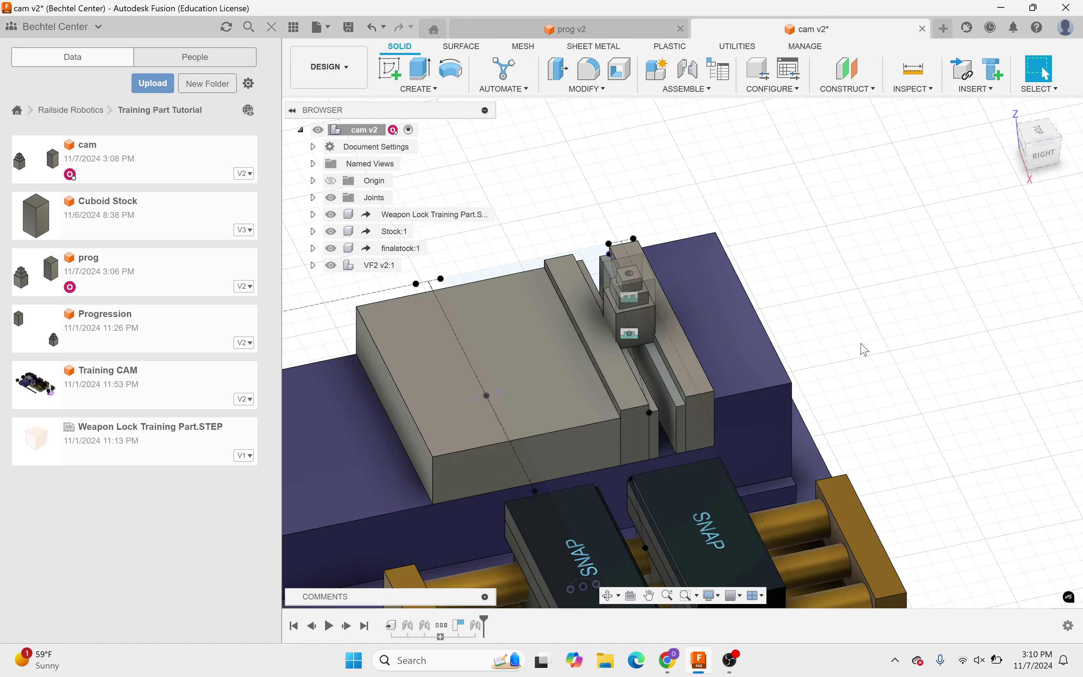
Step: Check how the stock's sides fit between the Kurt vise jaws, and activate the VF2 component
{"action": "middle_click_drag", "start_coordinate": [812, 339], "coordinate": [693, 301], "text": "shift"}
{"action": "scroll", "coordinate": [693, 302], "scroll_direction": "up", "scroll_amount": 6}
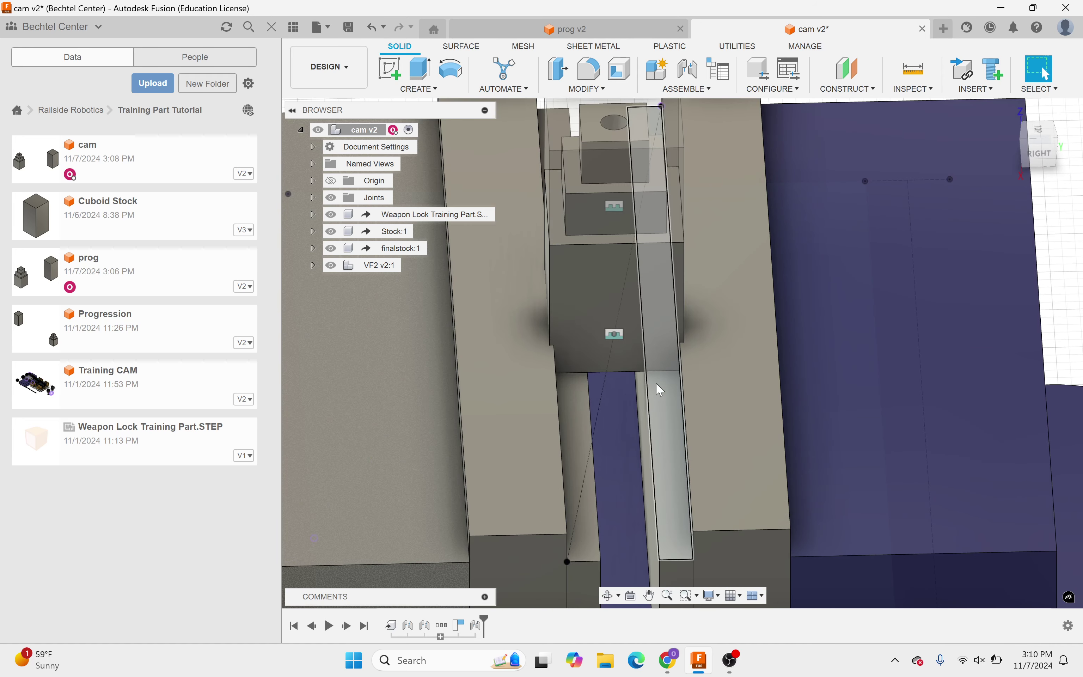
{"action": "middle_click_drag", "start_coordinate": [658, 375], "coordinate": [689, 349], "text": "shift"}
{"action": "left_click", "coordinate": [689, 350]}
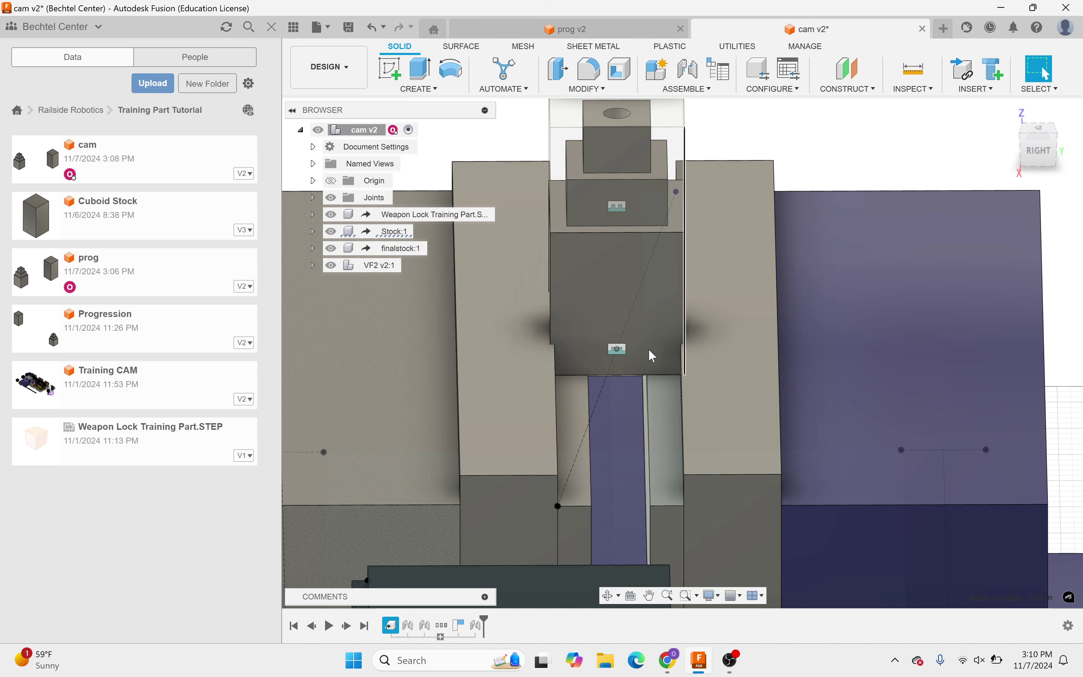
{"action": "left_click", "coordinate": [550, 343]}
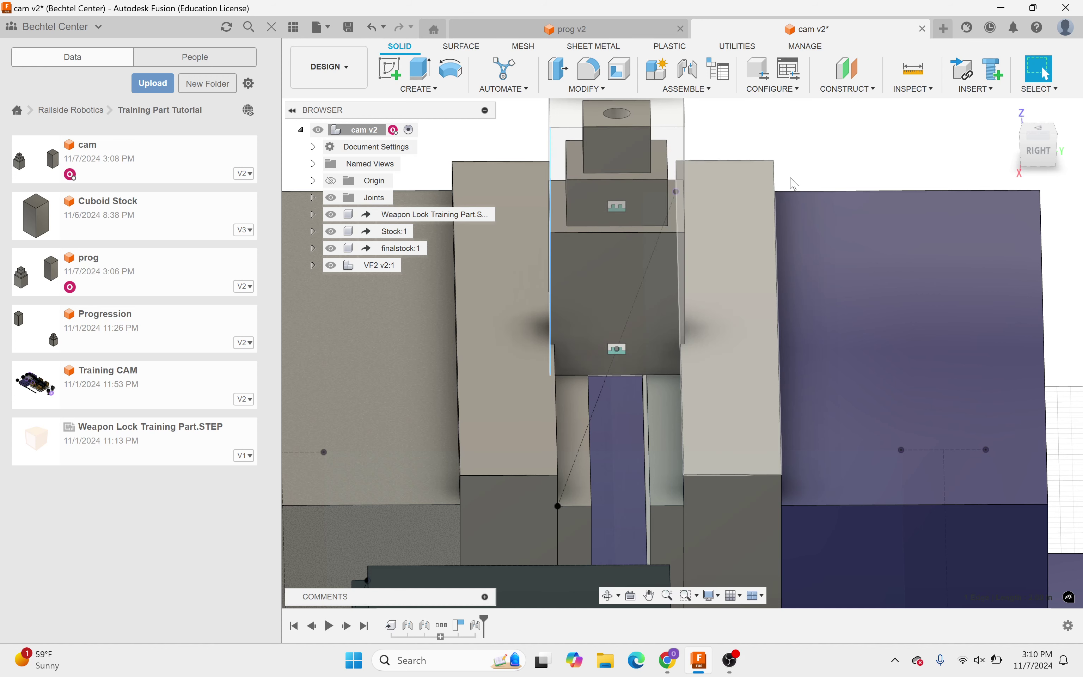
{"action": "left_click", "coordinate": [794, 186]}
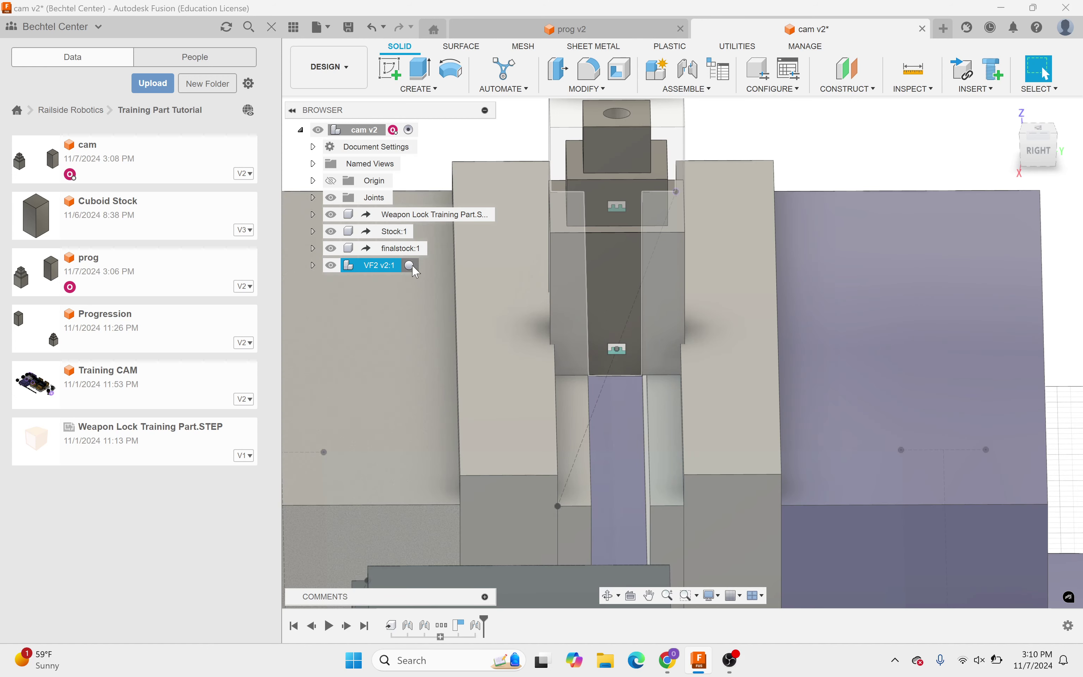
{"action": "left_click", "coordinate": [410, 265]}
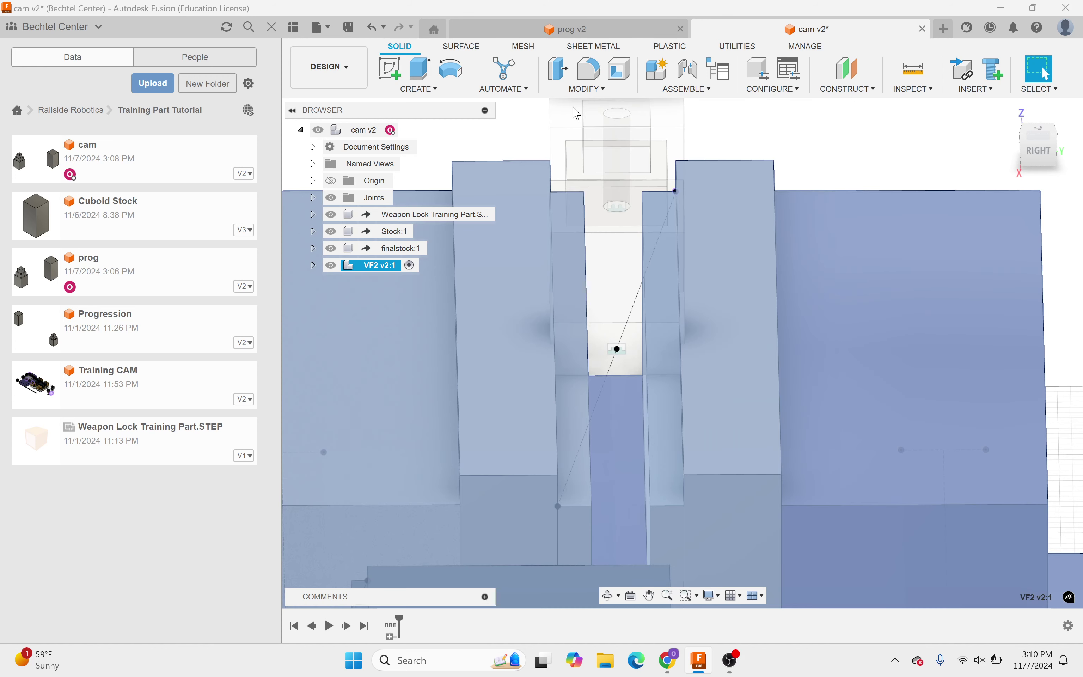
Step: Set the JawGapStandardKurt user parameter to 1 in to match the vise opening to the stock
{"action": "left_click", "coordinate": [589, 92]}
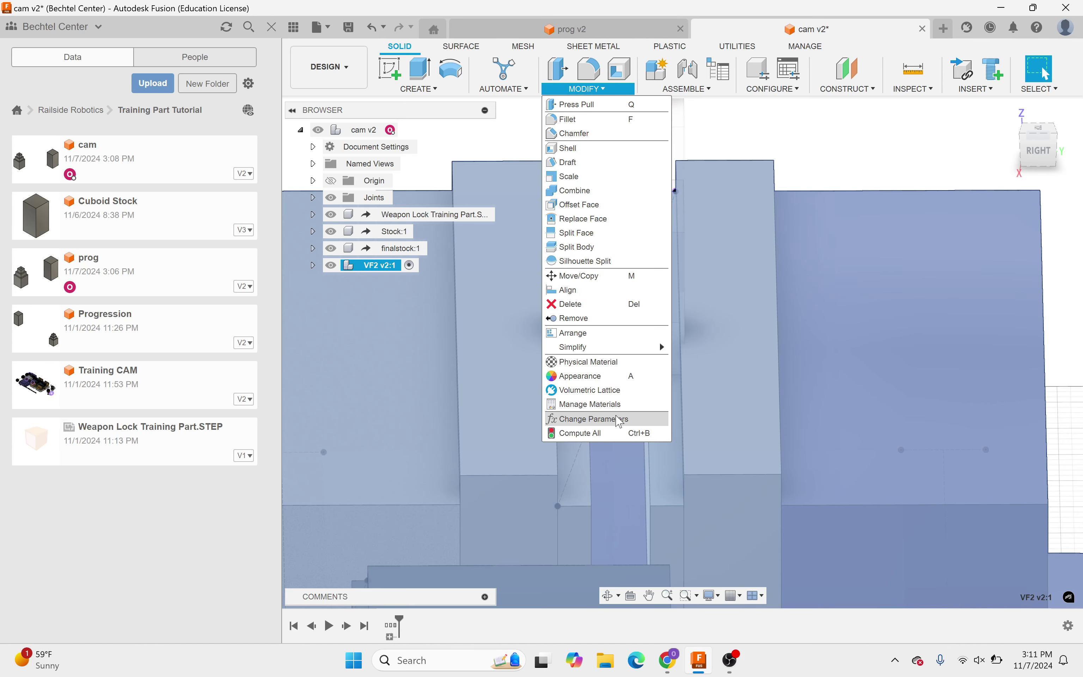
{"action": "left_click", "coordinate": [621, 420]}
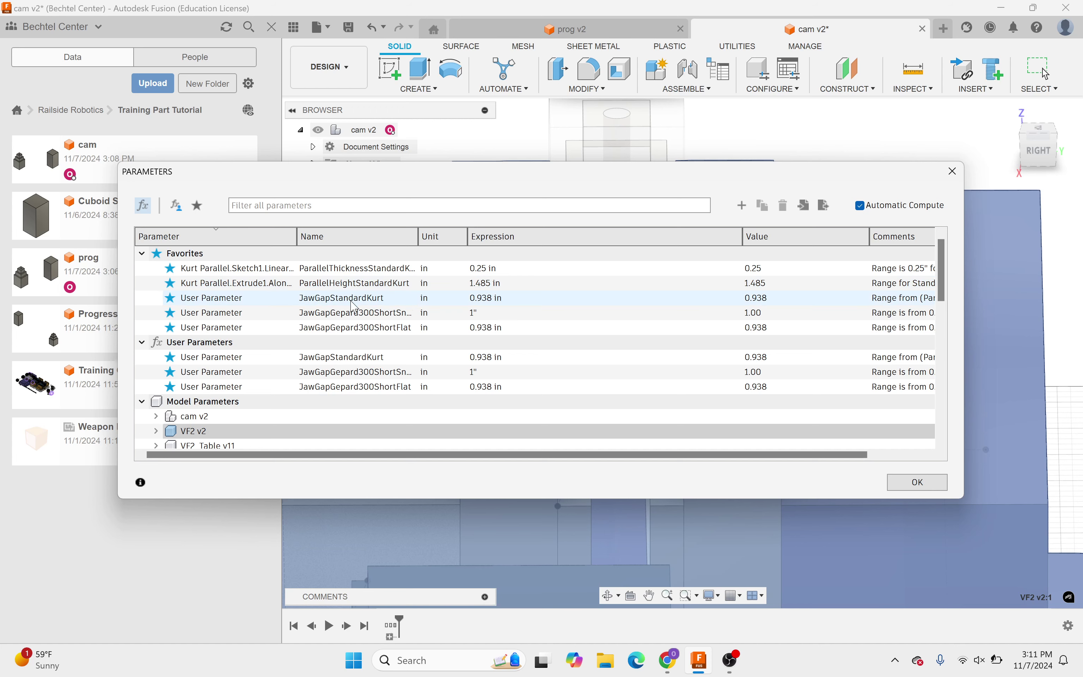
{"action": "left_click", "coordinate": [487, 298]}
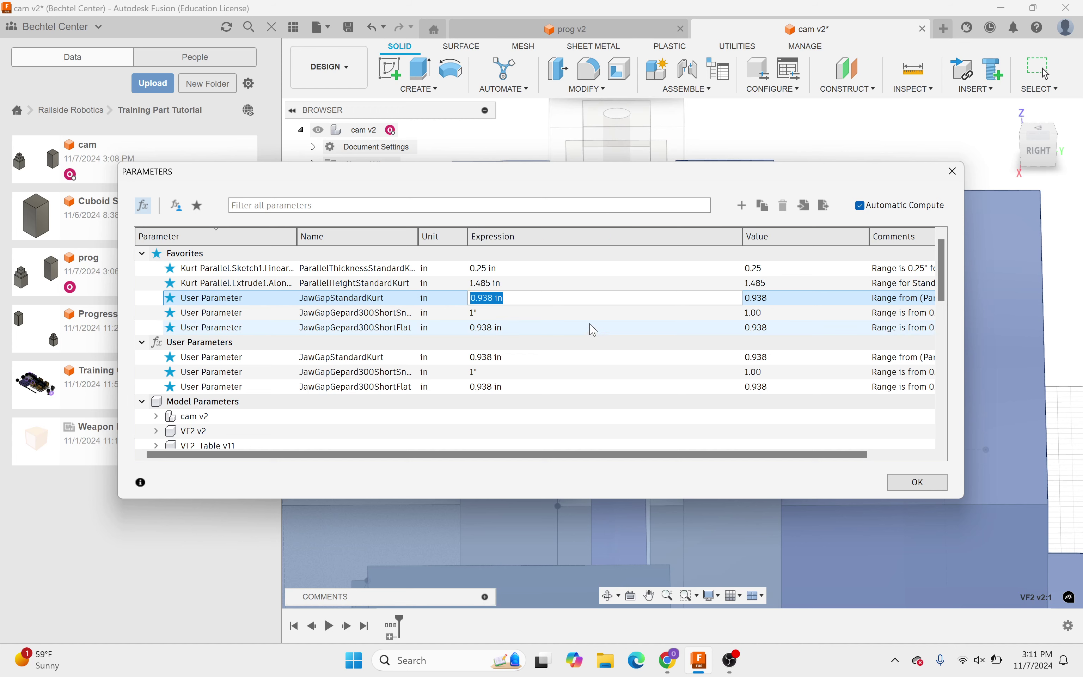
{"action": "type", "text": "1"}
{"action": "key", "text": "Return"}
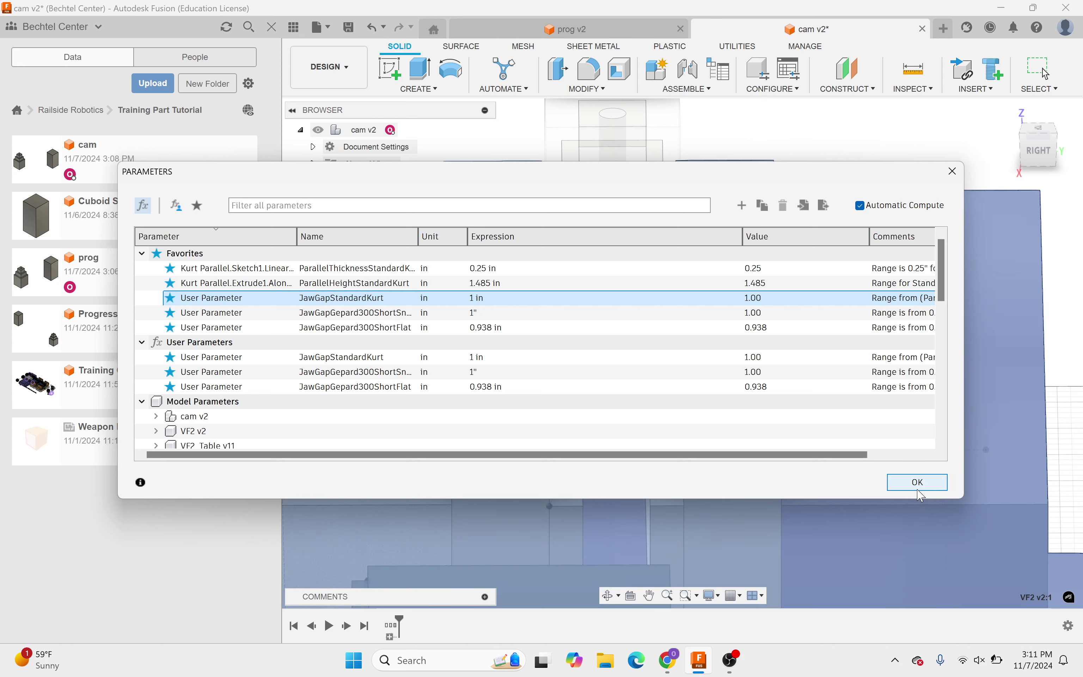
{"action": "left_click", "coordinate": [917, 482]}
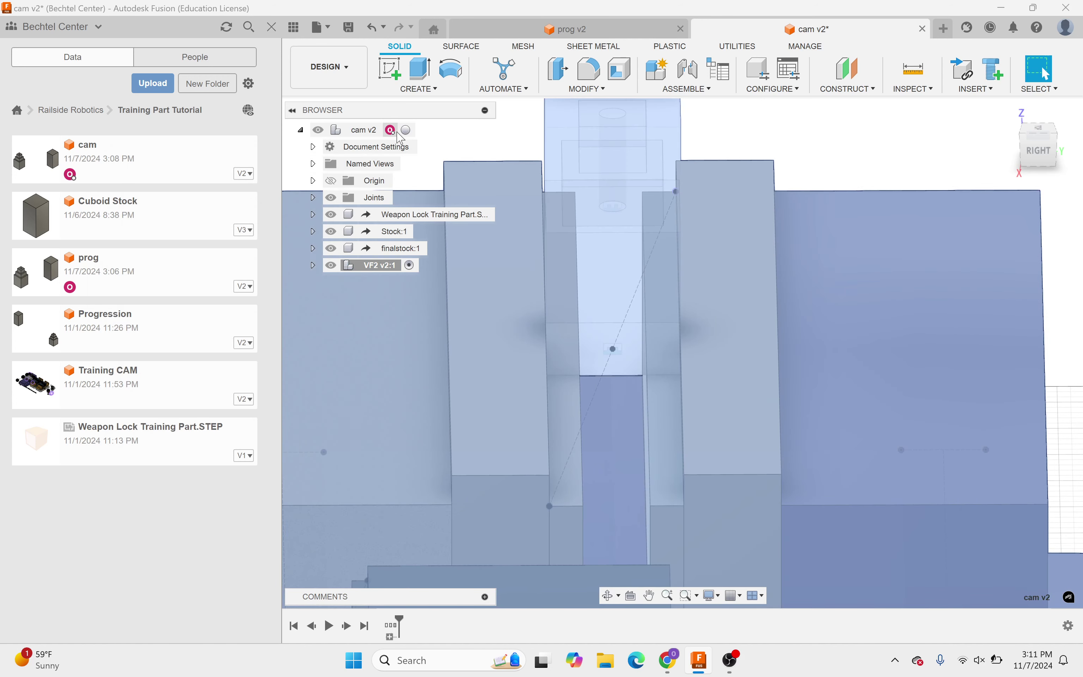
Step: Activate the top-level cam component and check how the stock sits between the Kurt vise jaws
{"action": "left_click", "coordinate": [406, 129]}
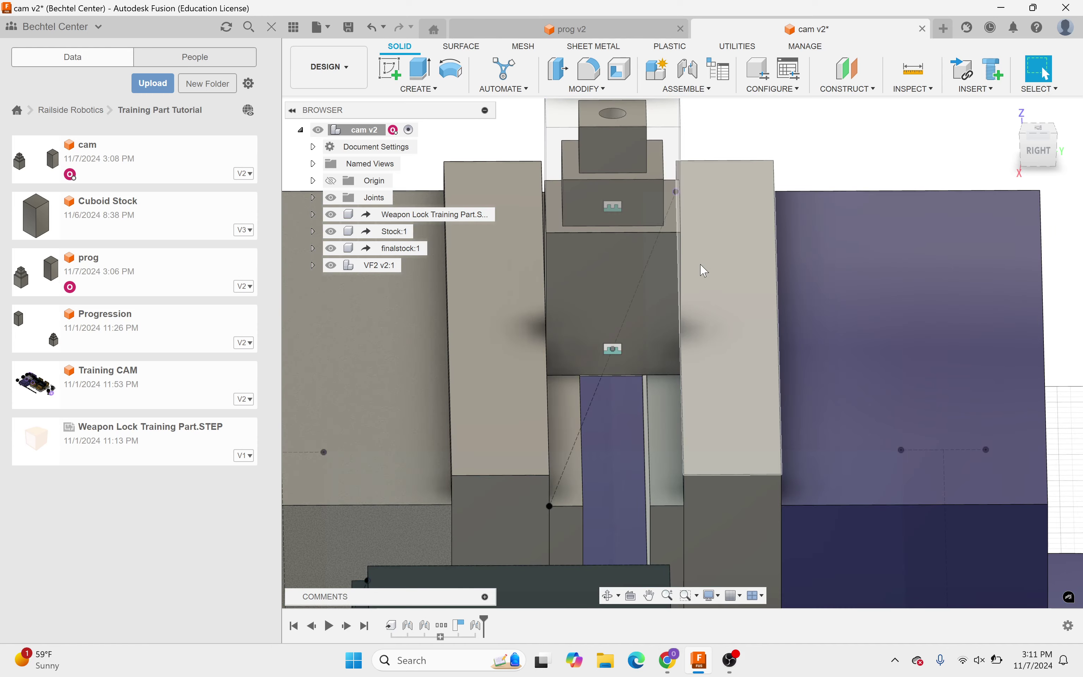
{"action": "scroll", "coordinate": [698, 305], "scroll_direction": "up", "scroll_amount": 3}
{"action": "middle_click_drag", "start_coordinate": [637, 403], "coordinate": [670, 397], "text": "shift"}
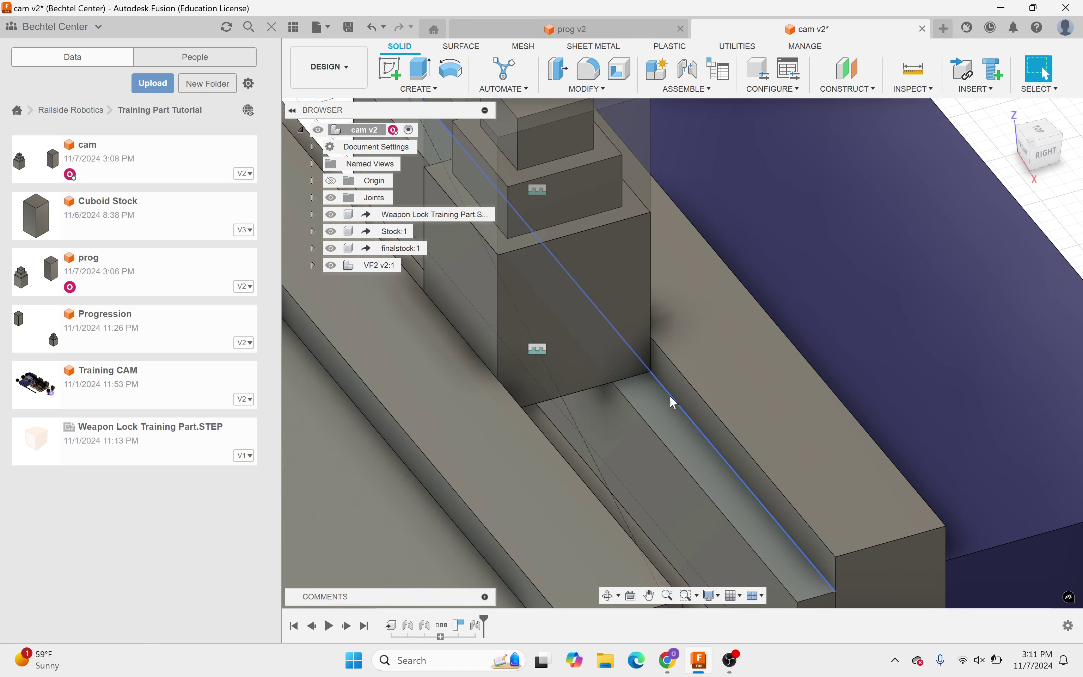
{"action": "scroll", "coordinate": [669, 400], "scroll_direction": "down", "scroll_amount": 3}
{"action": "scroll", "coordinate": [670, 394], "scroll_direction": "down", "scroll_amount": 10}
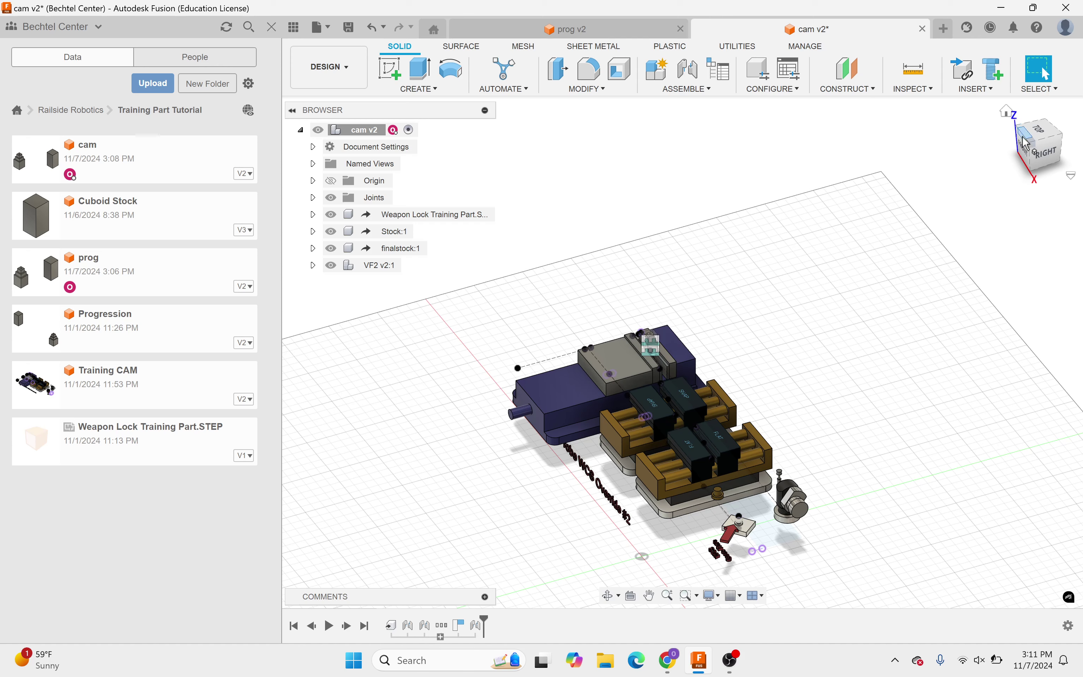
Step: Show the assembly's origin and joint the VF2 table's corner sketch point beside the Kurt vise to the origin point
{"action": "left_click", "coordinate": [1032, 148]}
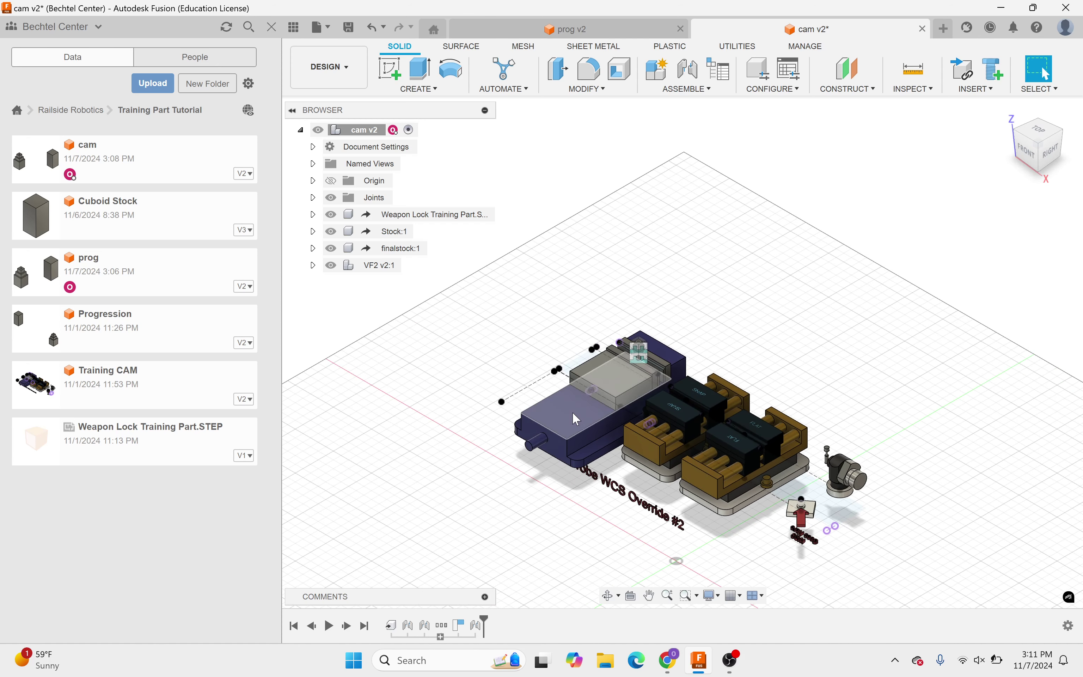
{"action": "middle_click_drag", "start_coordinate": [571, 419], "coordinate": [716, 413]}
{"action": "left_click_drag", "start_coordinate": [716, 412], "coordinate": [703, 363]}
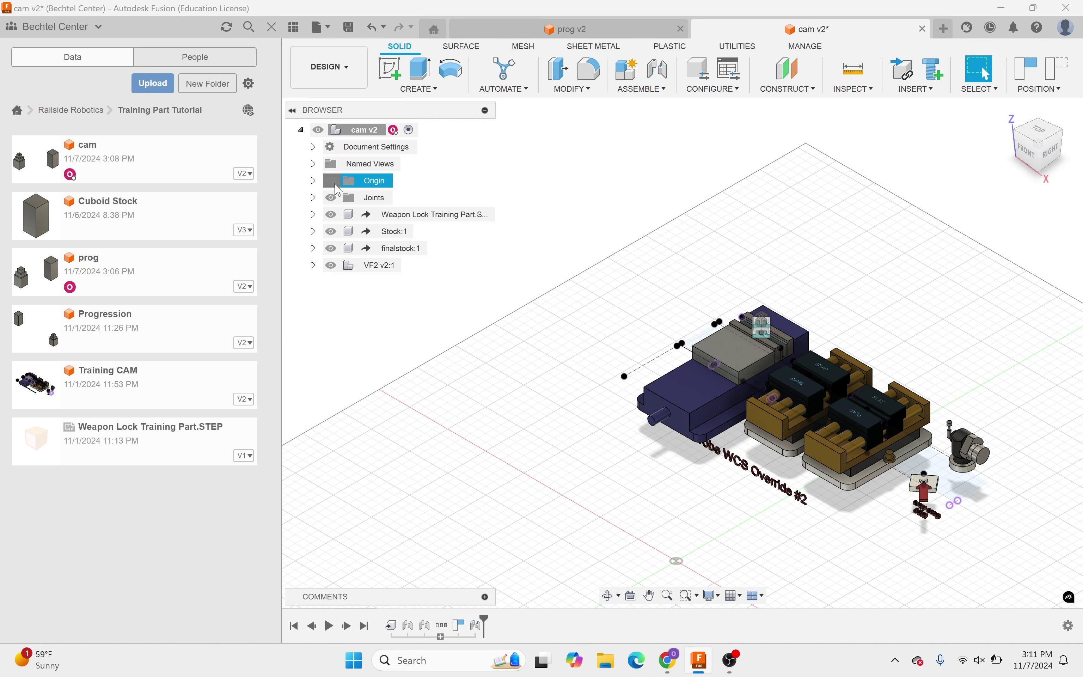
{"action": "left_click", "coordinate": [331, 180]}
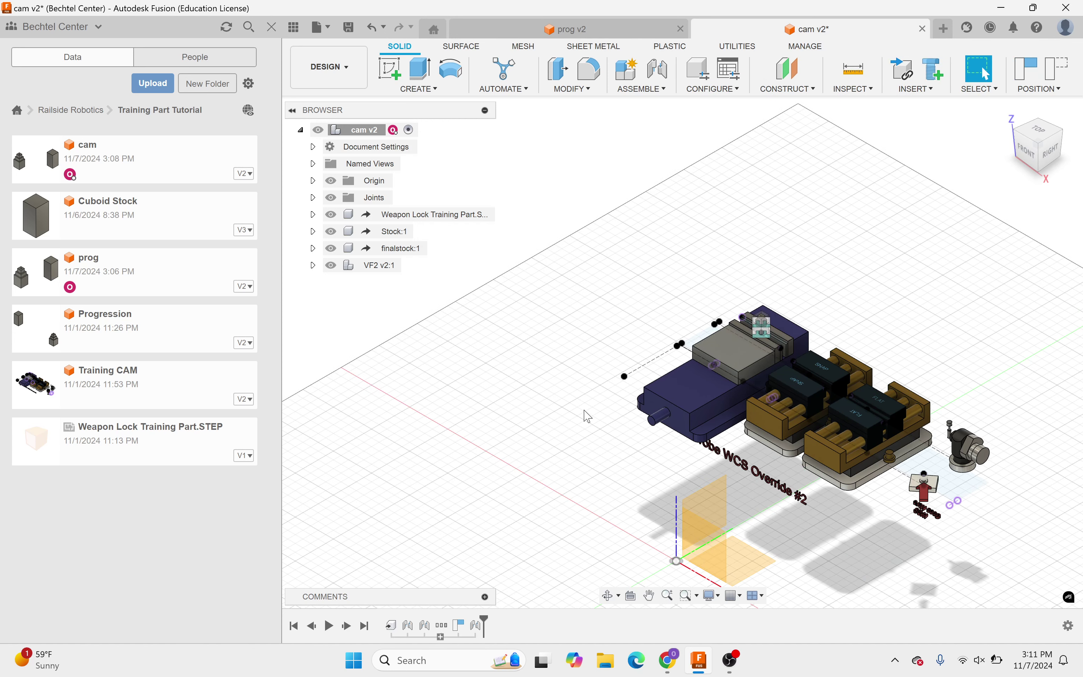
{"action": "key", "text": "j"}
{"action": "left_click", "coordinate": [625, 376]}
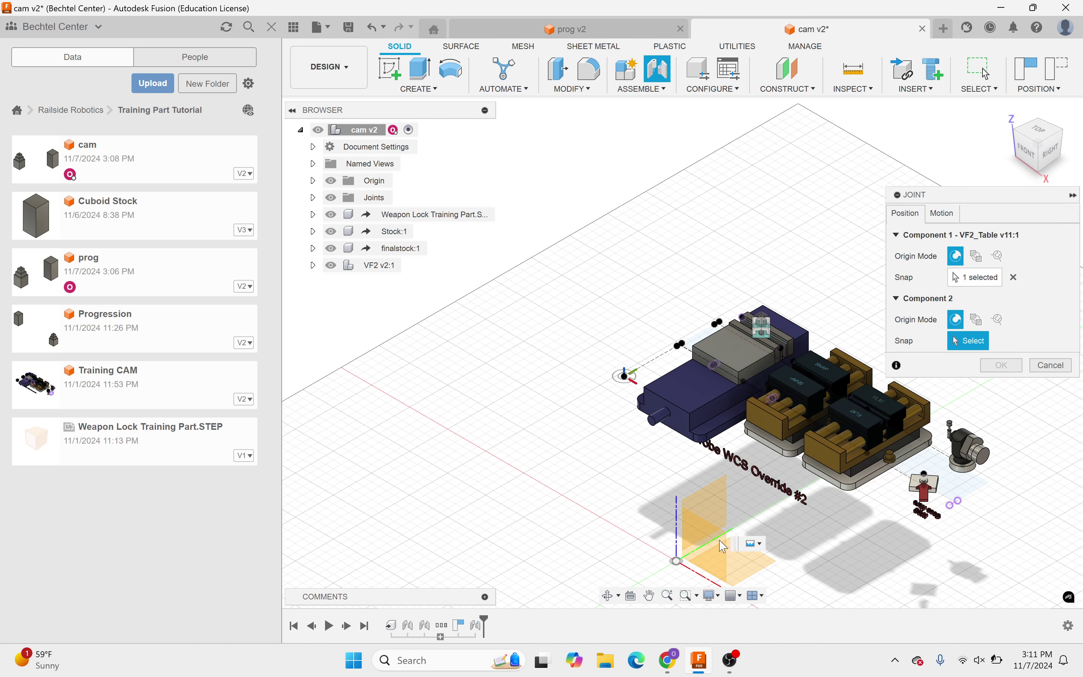
{"action": "left_click", "coordinate": [678, 565]}
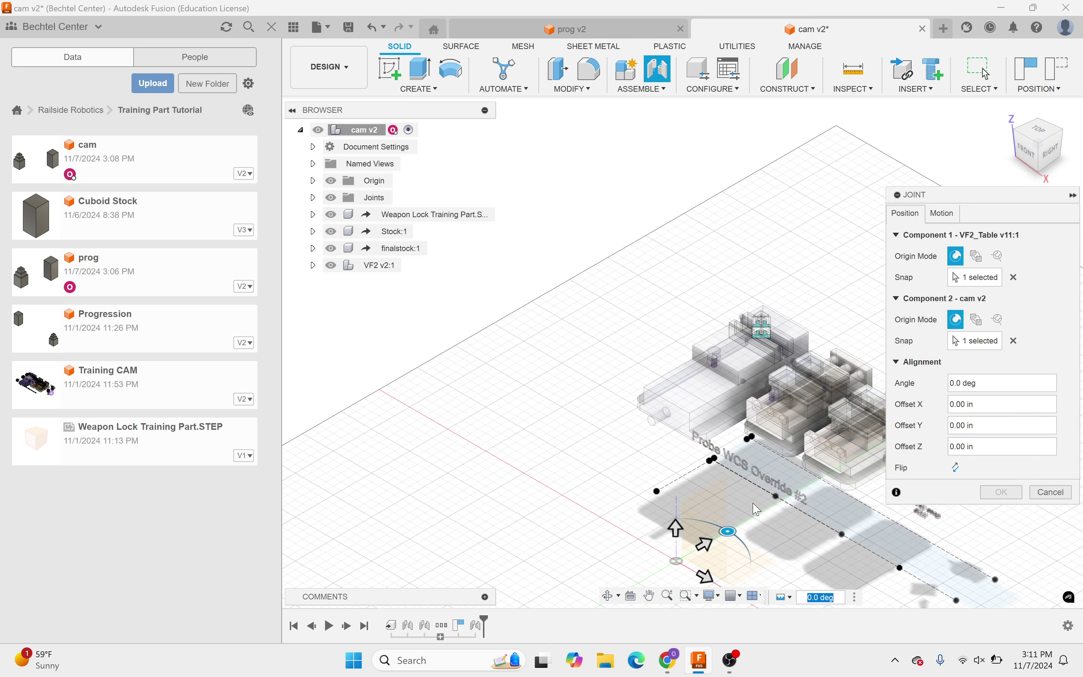
{"action": "left_click", "coordinate": [1001, 492]}
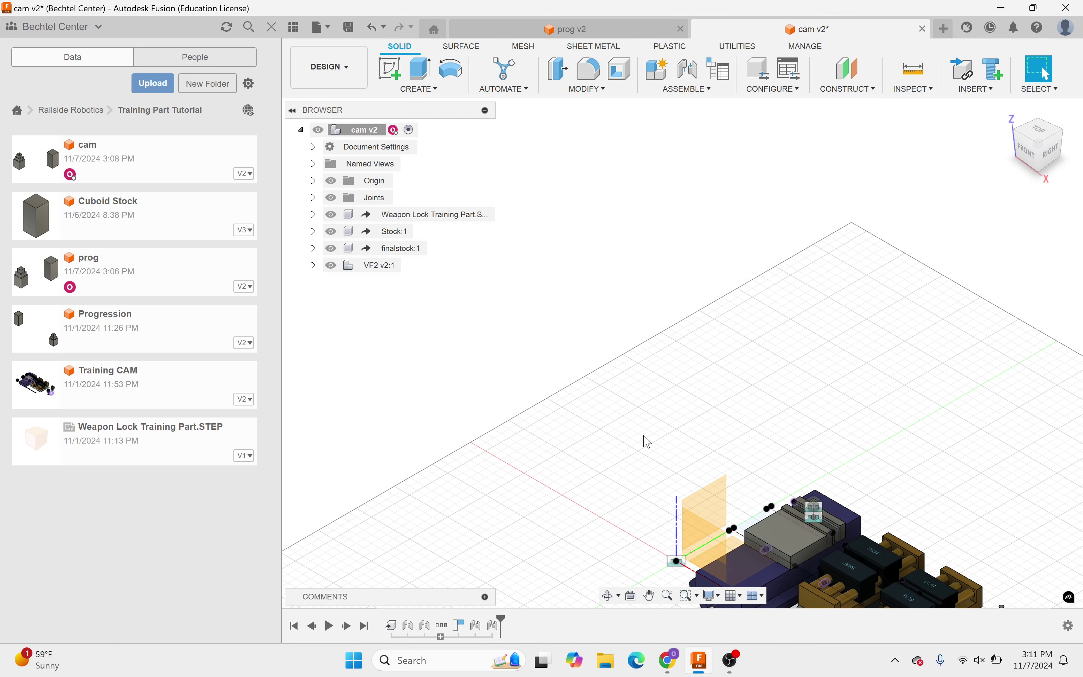
Step: Switch the cam document from the Design workspace to the Manufacture workspace
{"action": "scroll", "coordinate": [695, 417], "scroll_direction": "down", "scroll_amount": 3}
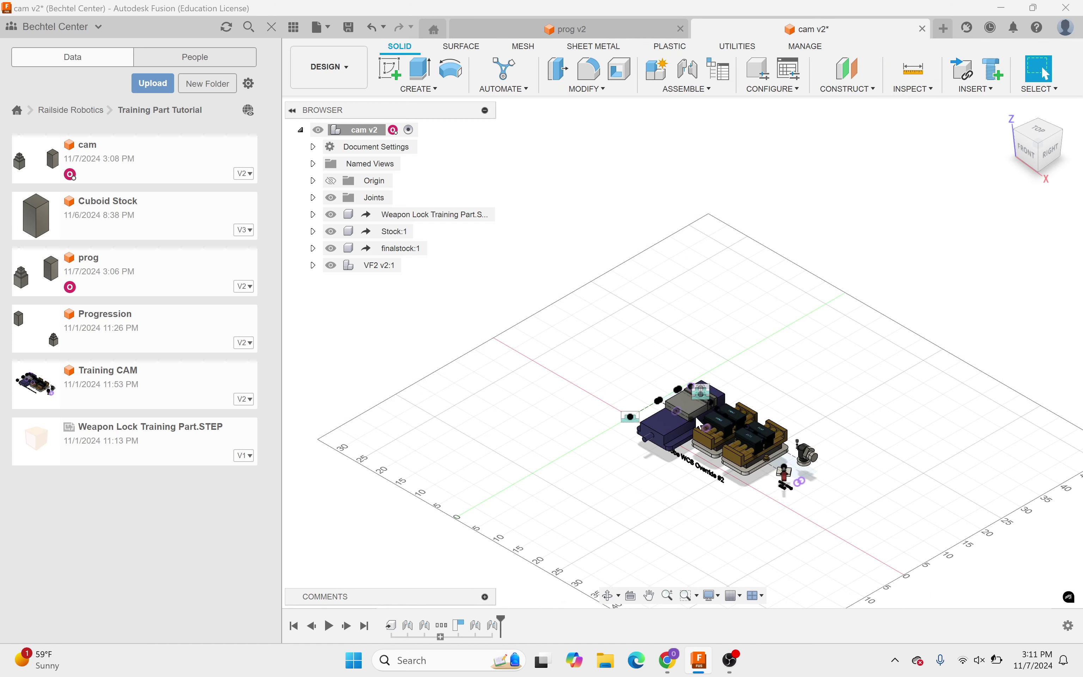
{"action": "scroll", "coordinate": [587, 360], "scroll_direction": "up", "scroll_amount": 5}
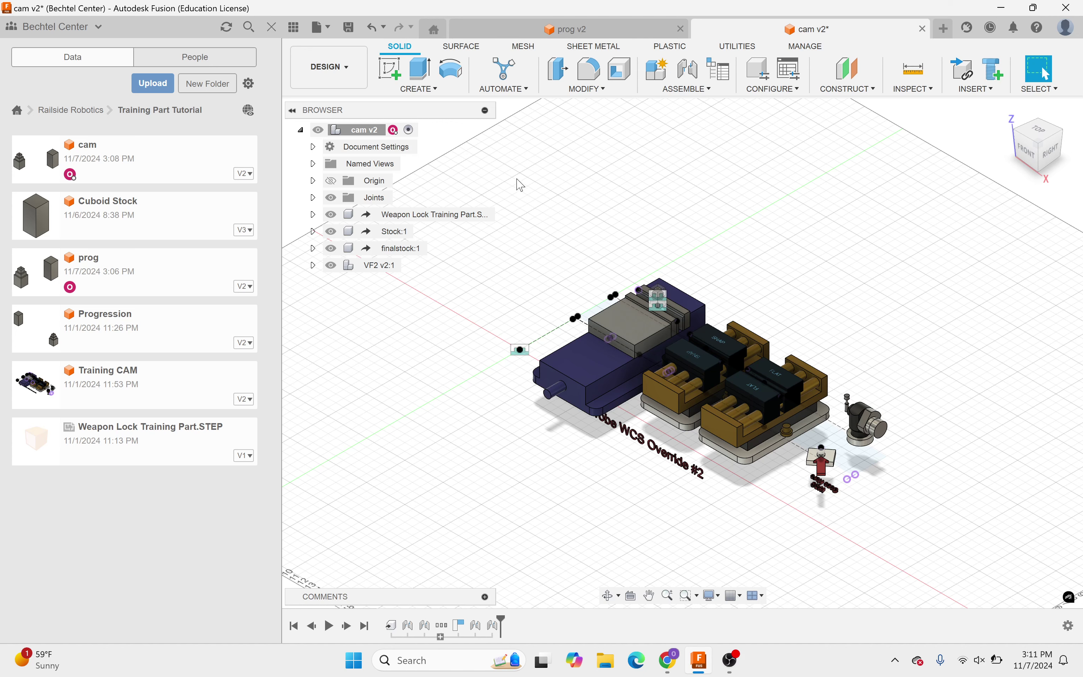
{"action": "scroll", "coordinate": [671, 376], "scroll_direction": "up", "scroll_amount": 4}
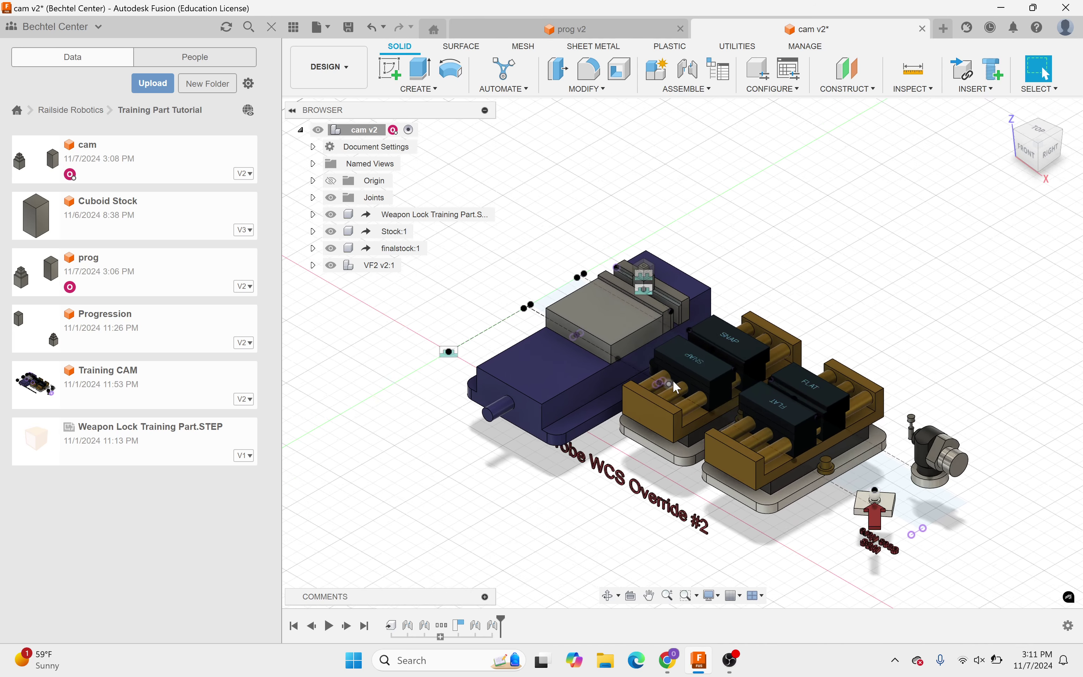
{"action": "left_click", "coordinate": [346, 80]}
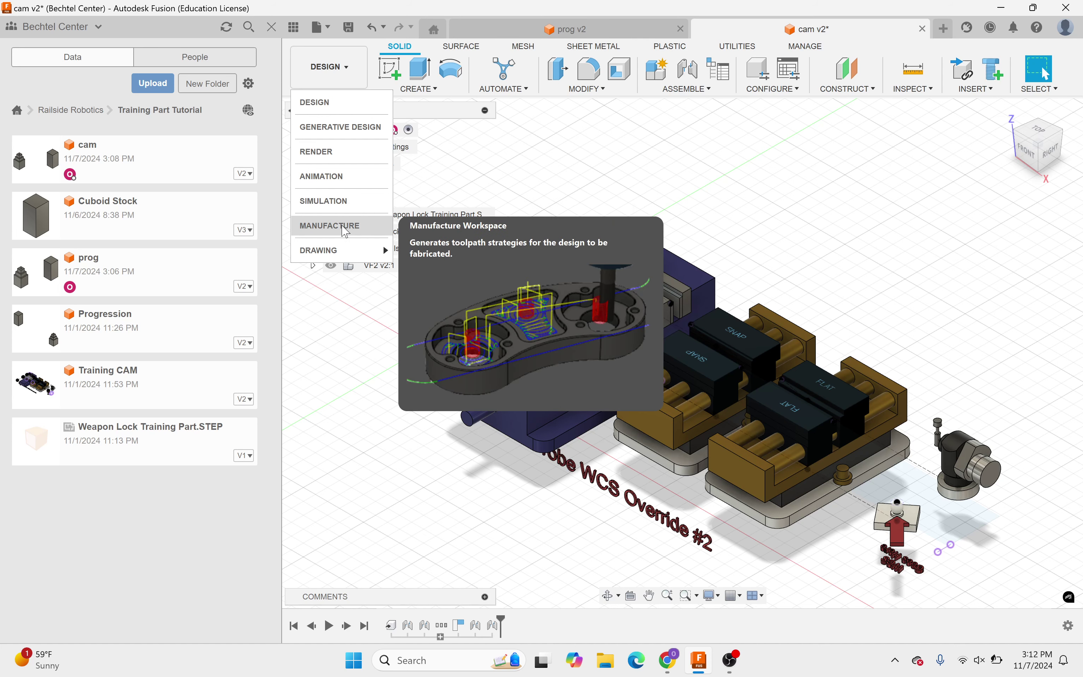
{"action": "left_click", "coordinate": [380, 227]}
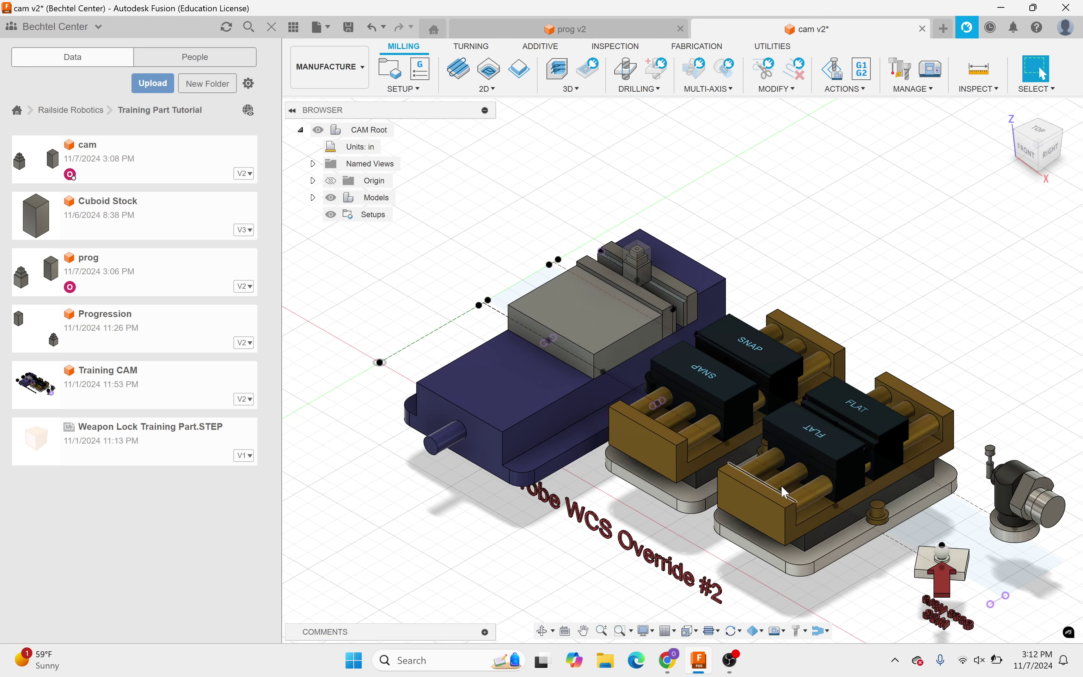
Step: Start a new manufacturing setup with Milling as its operation type
{"action": "scroll", "coordinate": [716, 425], "scroll_direction": "up", "scroll_amount": 2}
{"action": "scroll", "coordinate": [674, 332], "scroll_direction": "down", "scroll_amount": 2}
{"action": "scroll", "coordinate": [738, 441], "scroll_direction": "up", "scroll_amount": 1}
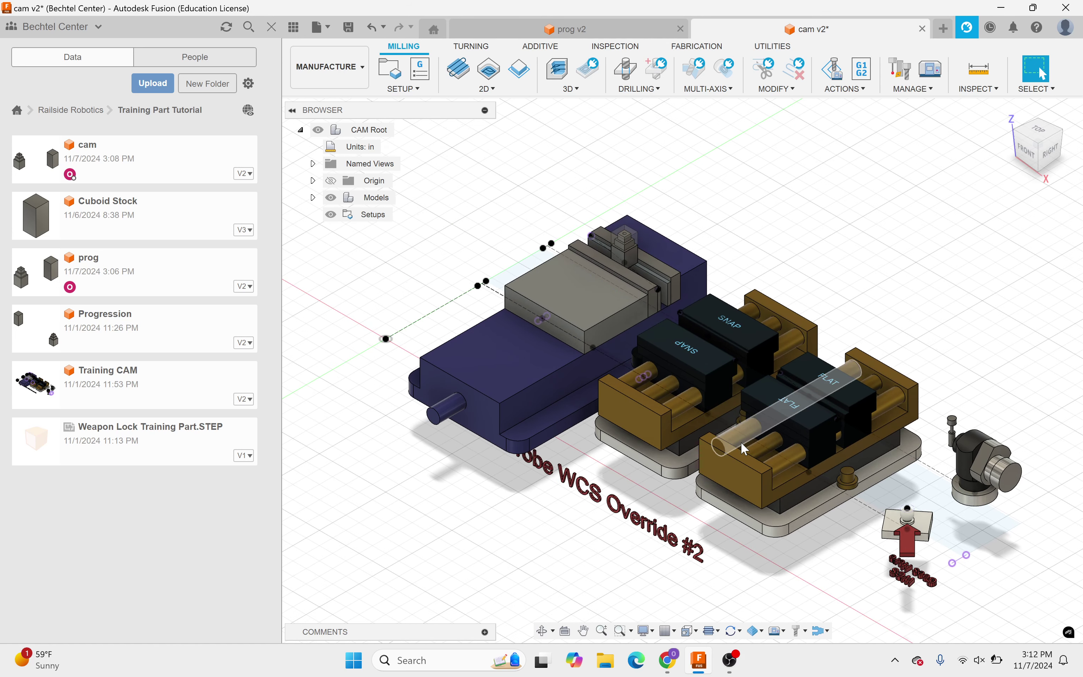
{"action": "left_click", "coordinate": [410, 89]}
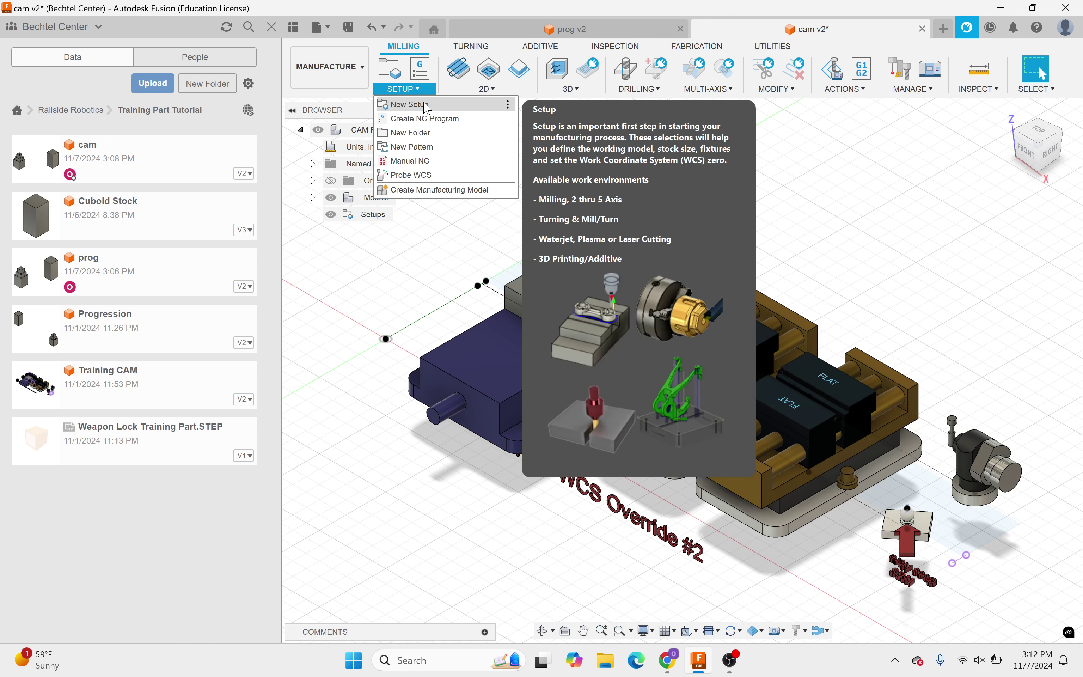
{"action": "left_click", "coordinate": [426, 107]}
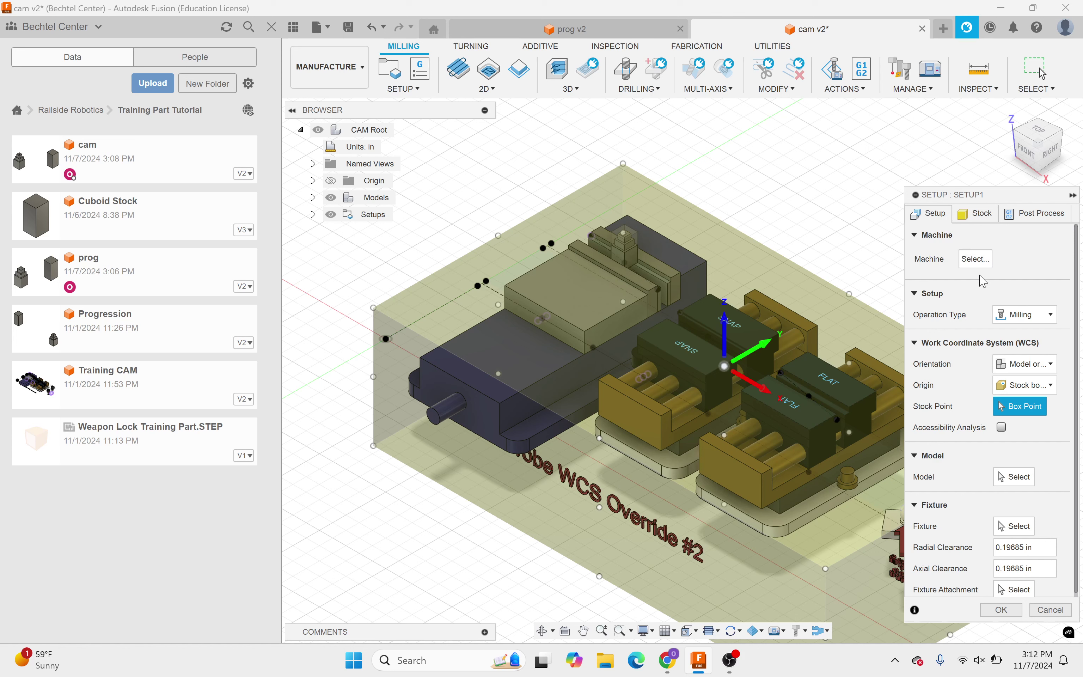
{"action": "left_click", "coordinate": [1017, 320]}
{"action": "left_click", "coordinate": [1015, 329]}
{"action": "left_click", "coordinate": [1012, 321]}
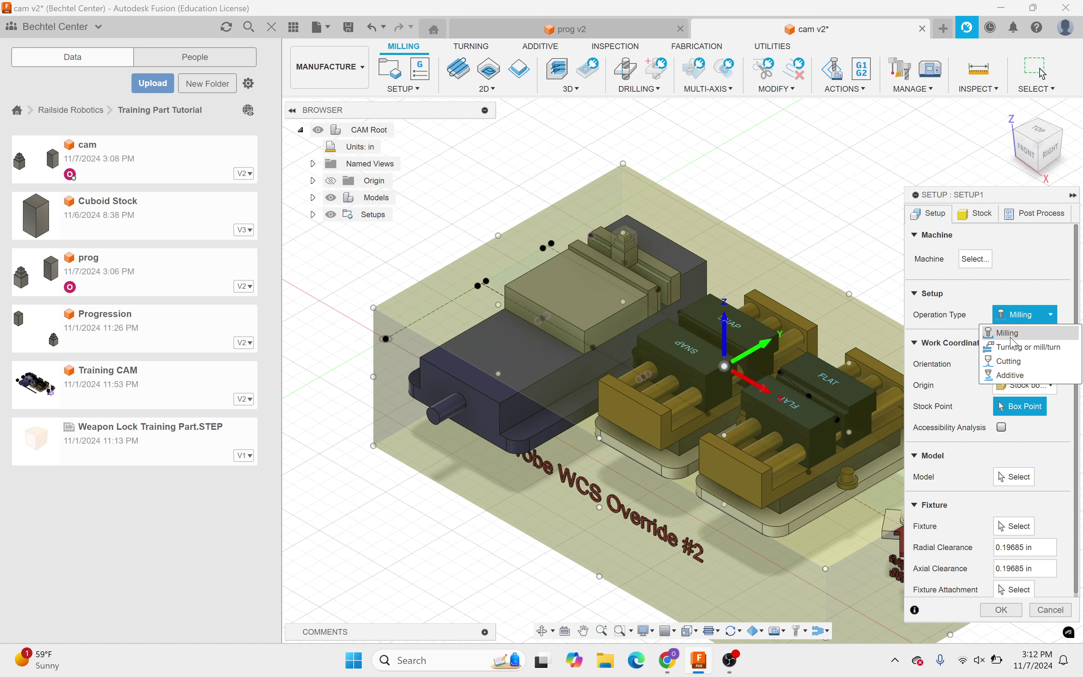
{"action": "left_click", "coordinate": [1014, 337]}
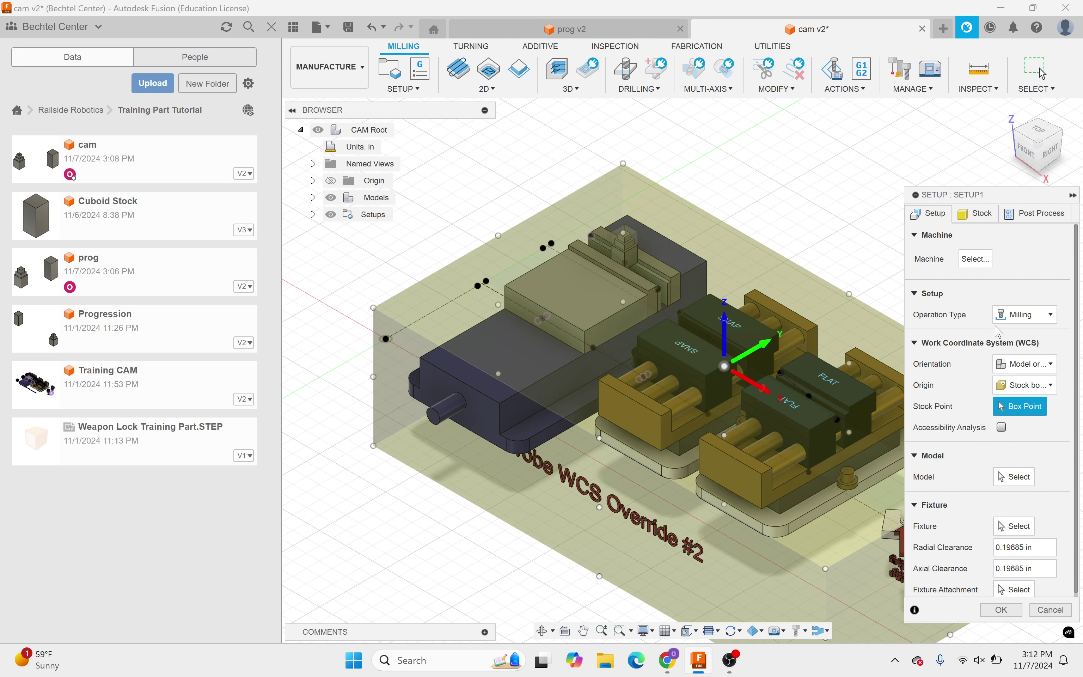
Step: Assign the Haas VF2 machine from the cloud machine library to the setup
{"action": "left_click", "coordinate": [970, 262]}
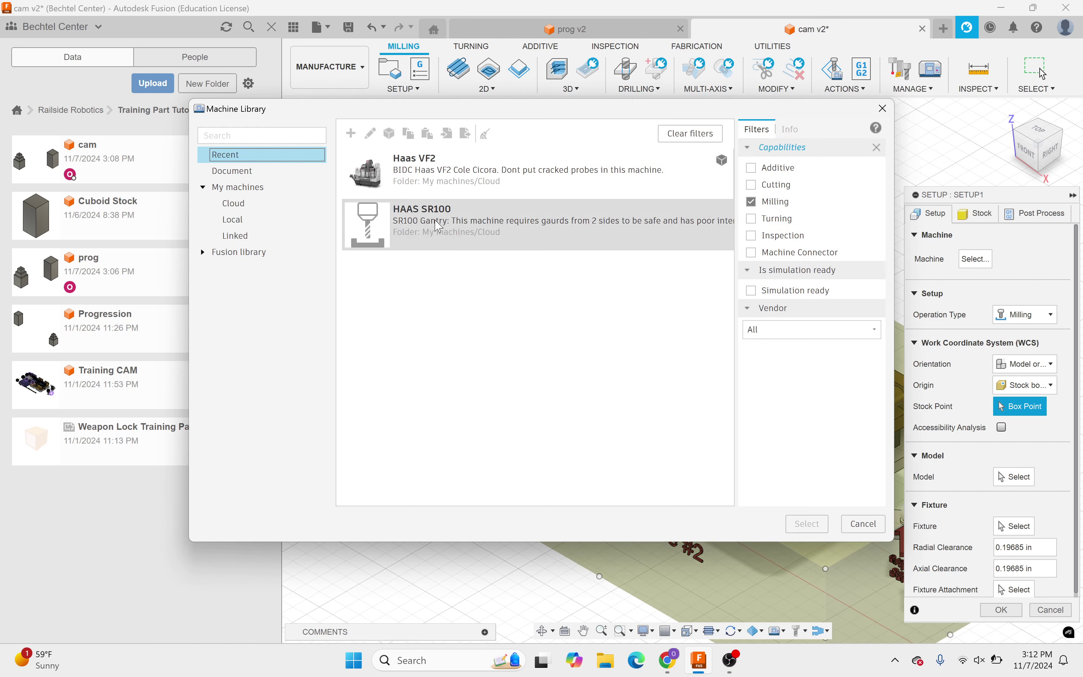
{"action": "left_click", "coordinate": [271, 206]}
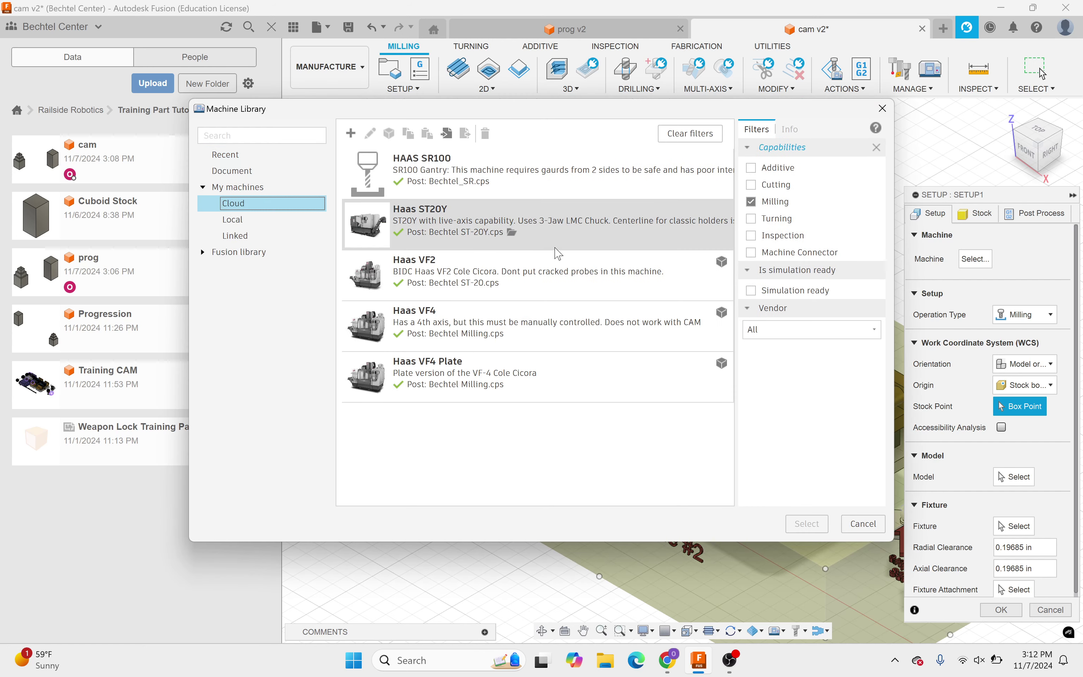
{"action": "left_click", "coordinate": [512, 290]}
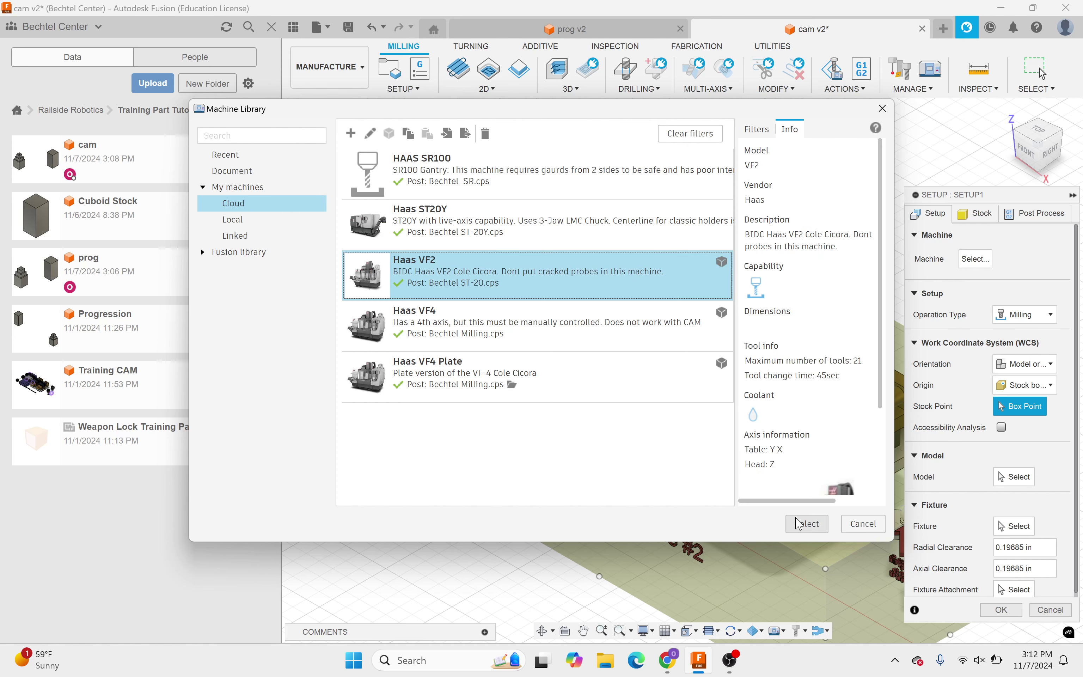
{"action": "left_click", "coordinate": [810, 524]}
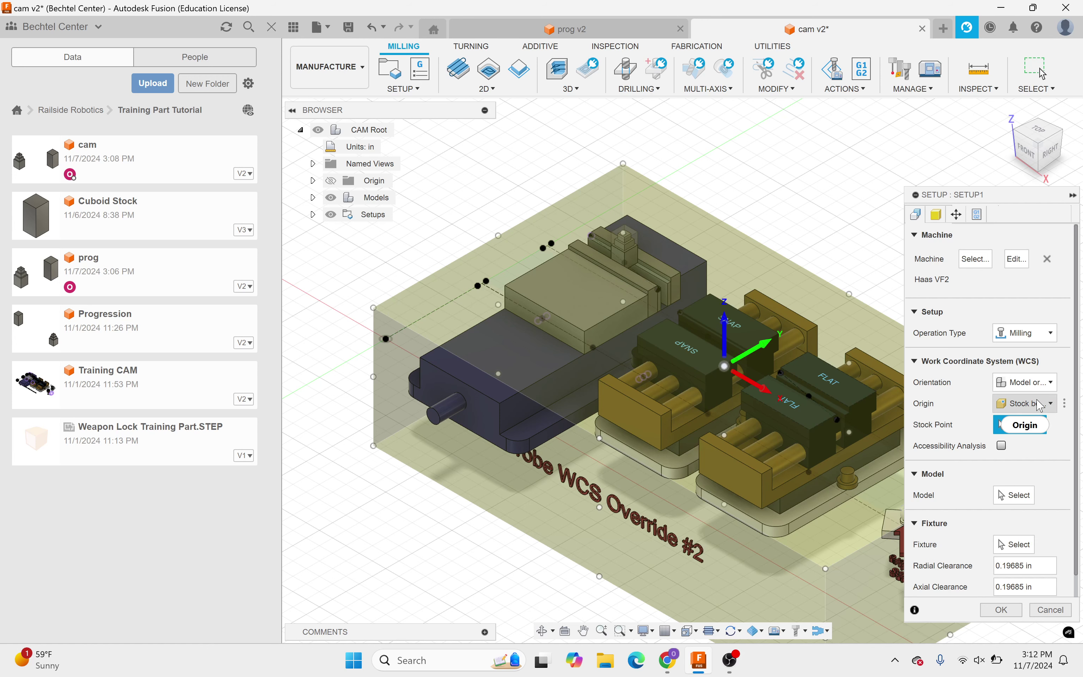
Step: Set the work coordinate system's orientation to Model orientation and its origin to Selected point
{"action": "left_click", "coordinate": [1039, 384]}
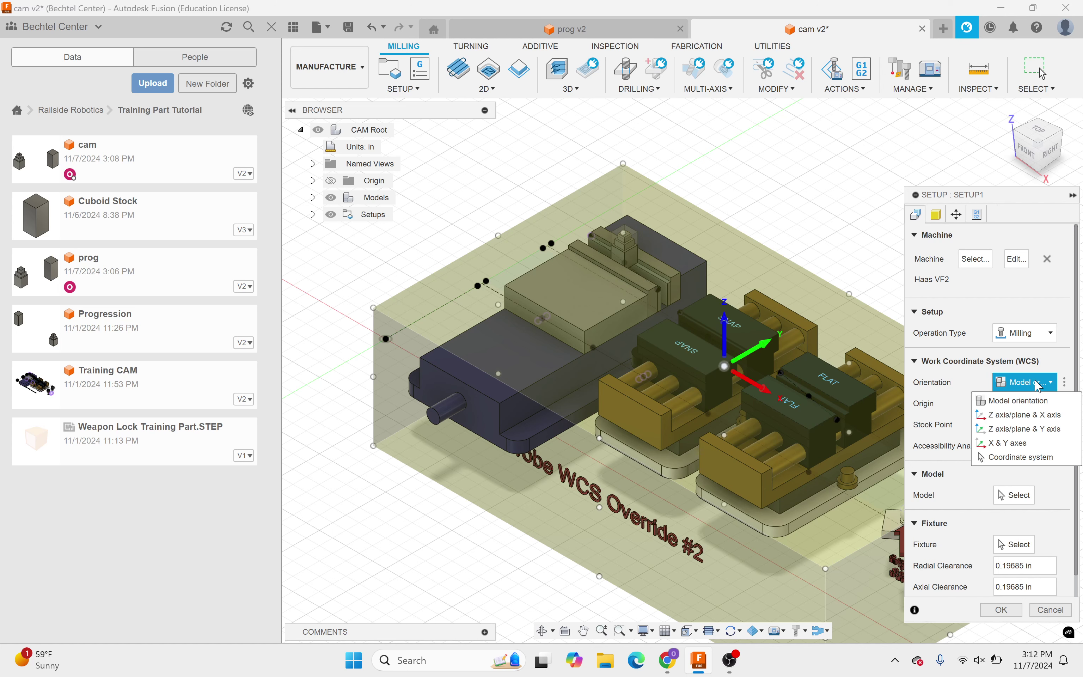
{"action": "left_click", "coordinate": [1025, 401]}
{"action": "left_click", "coordinate": [1025, 403]}
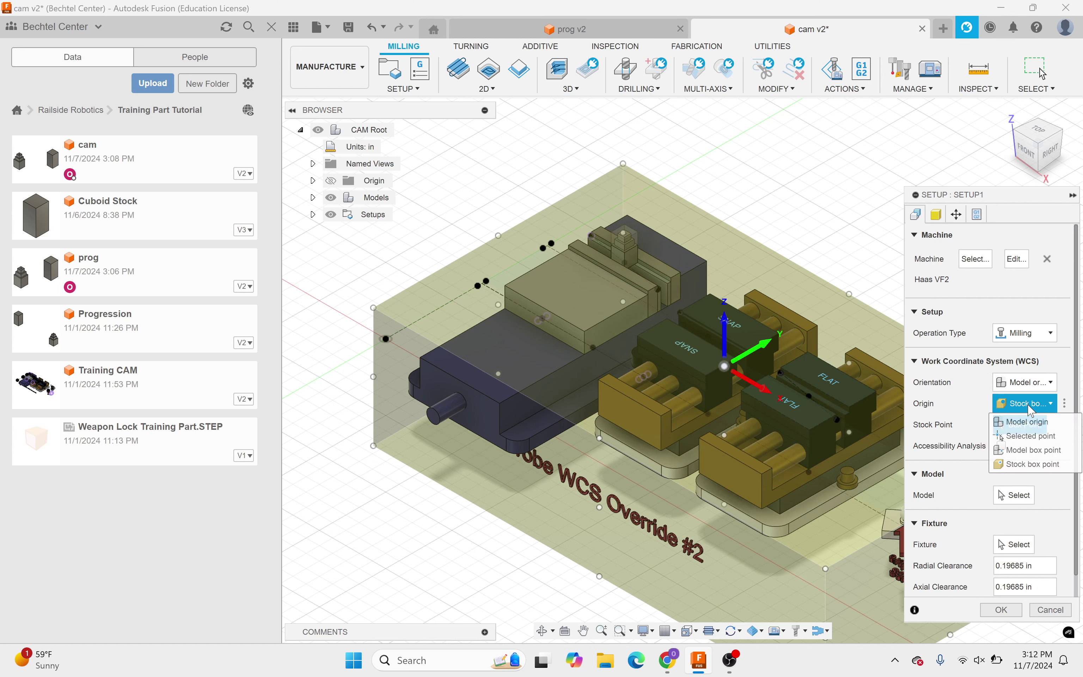
{"action": "left_click", "coordinate": [1024, 435]}
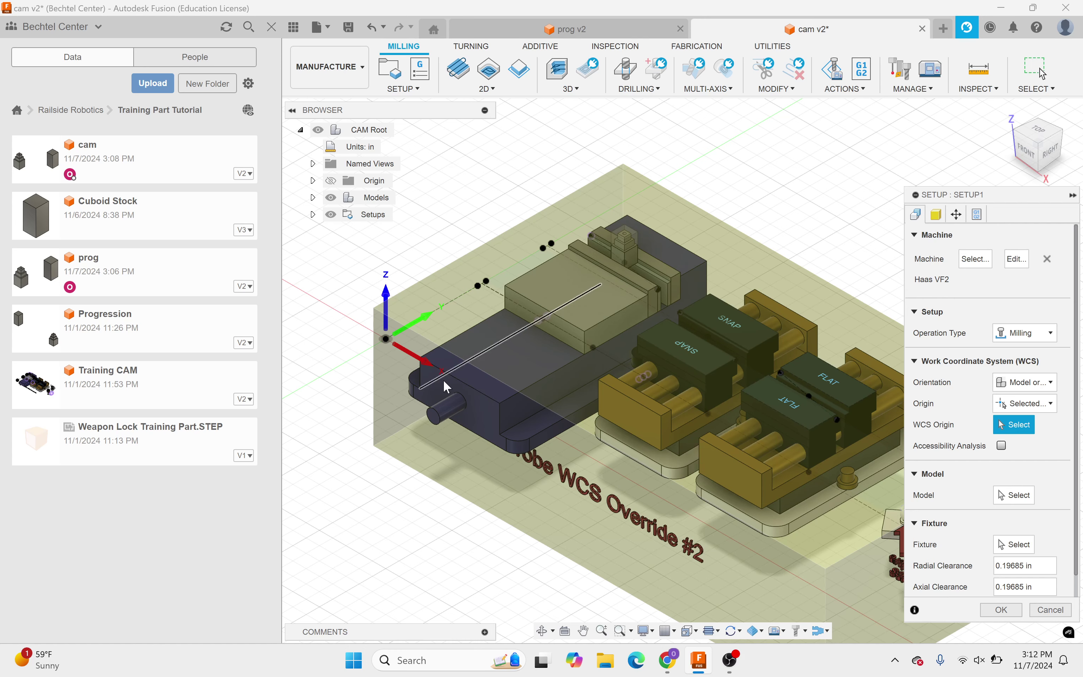
Step: Pick the sketch point on top of the small ball above the red arrow as the WCS origin
{"action": "scroll", "coordinate": [414, 384], "scroll_direction": "down", "scroll_amount": 2}
{"action": "scroll", "coordinate": [696, 541], "scroll_direction": "up", "scroll_amount": 5}
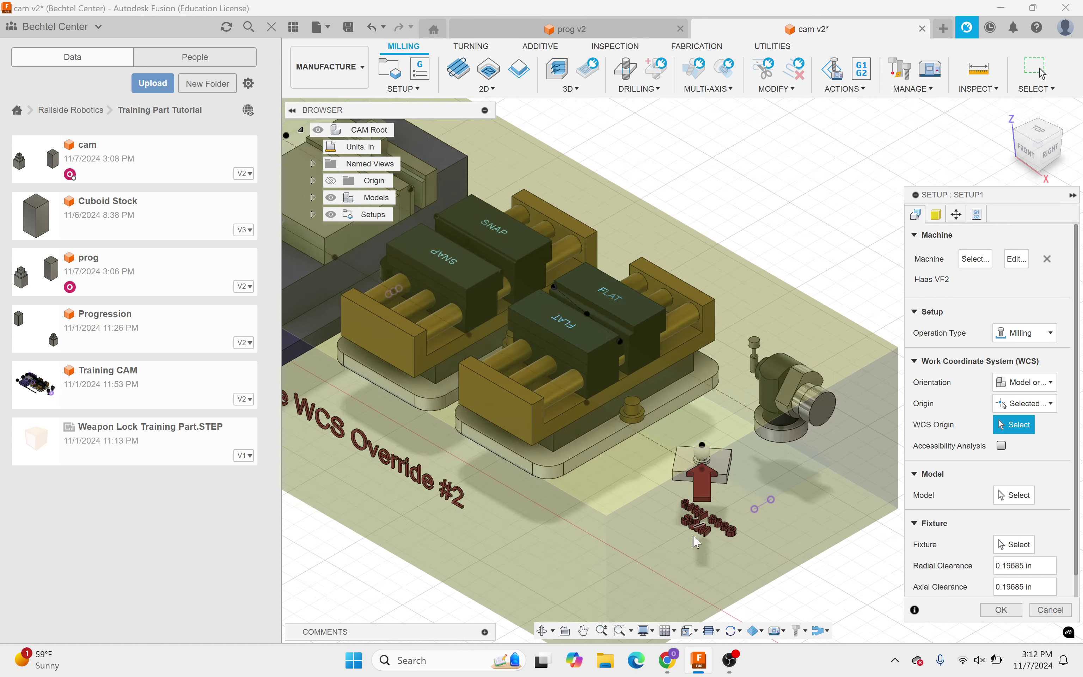
{"action": "scroll", "coordinate": [375, 386], "scroll_direction": "down", "scroll_amount": 5}
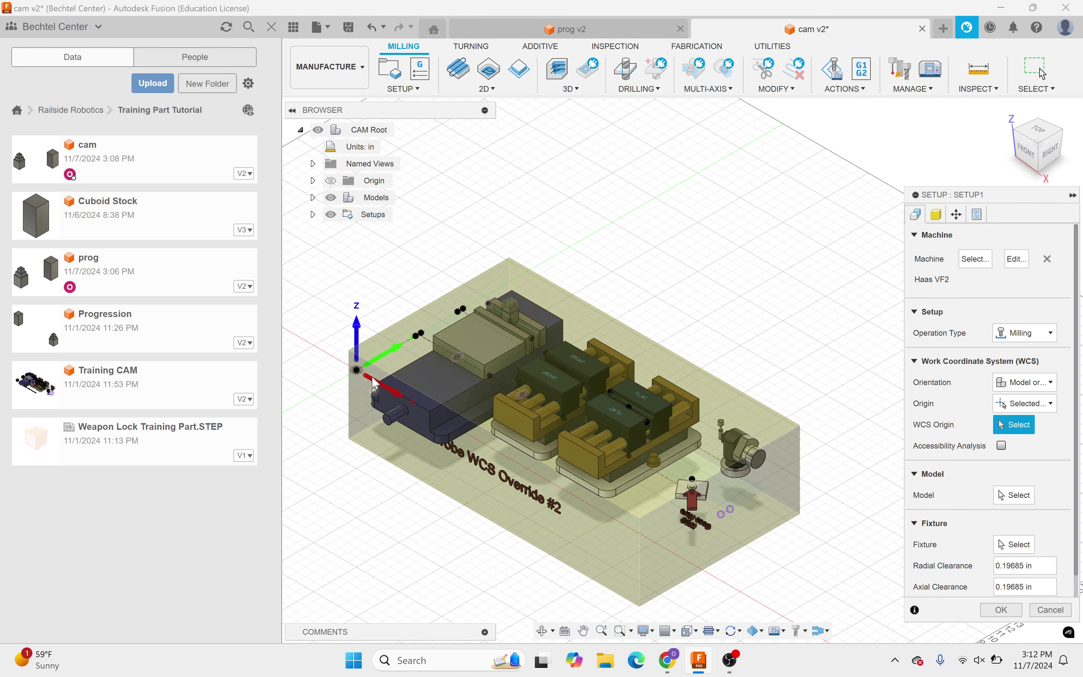
{"action": "scroll", "coordinate": [375, 383], "scroll_direction": "up", "scroll_amount": 3}
{"action": "scroll", "coordinate": [671, 456], "scroll_direction": "down", "scroll_amount": 2}
{"action": "scroll", "coordinate": [727, 483], "scroll_direction": "up", "scroll_amount": 4}
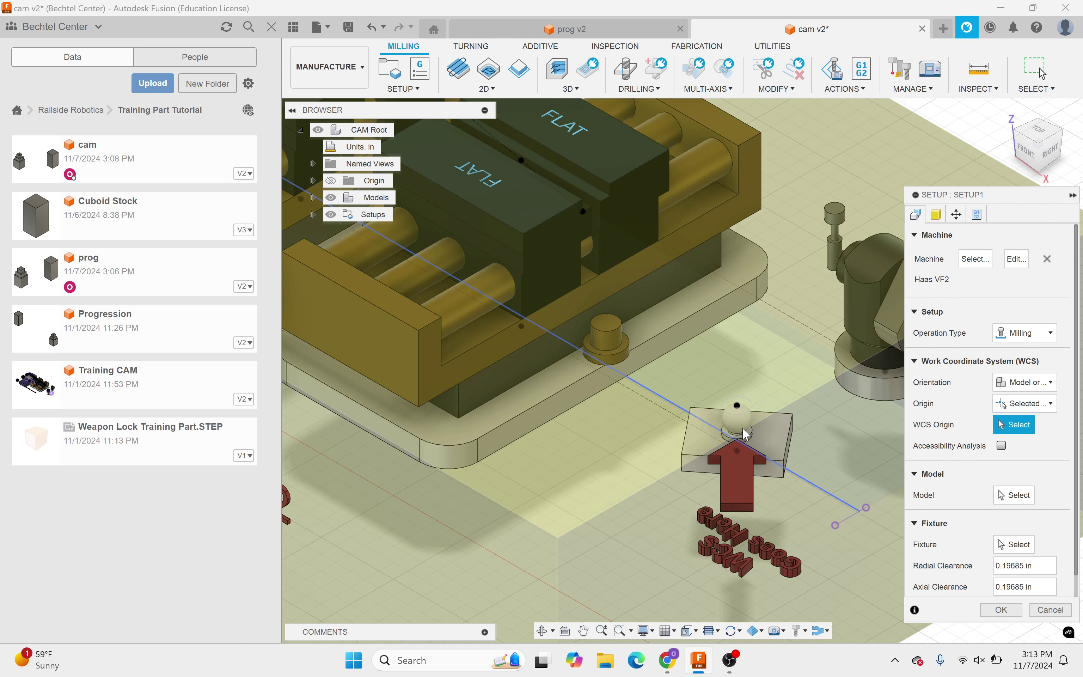
{"action": "left_click", "coordinate": [740, 419]}
{"action": "scroll", "coordinate": [762, 493], "scroll_direction": "down", "scroll_amount": 2}
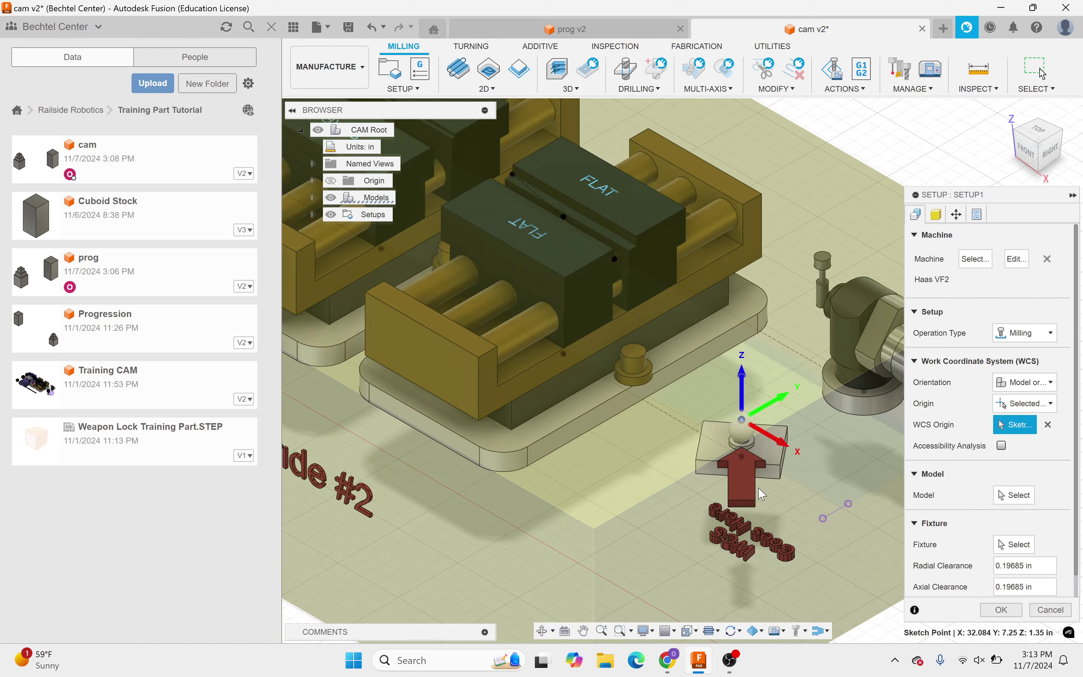
{"action": "scroll", "coordinate": [762, 494], "scroll_direction": "down", "scroll_amount": 2}
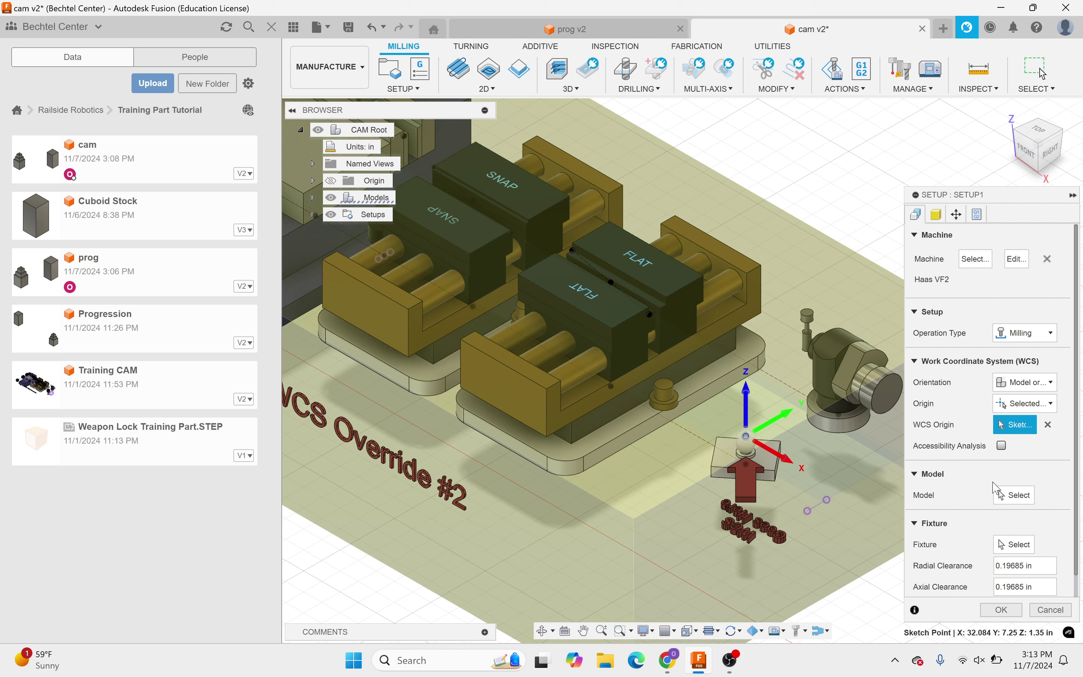
Step: Set finalstock:1 and the Weapon Lock Training component together as the setup's model
{"action": "scroll", "coordinate": [960, 484], "scroll_direction": "down", "scroll_amount": 1}
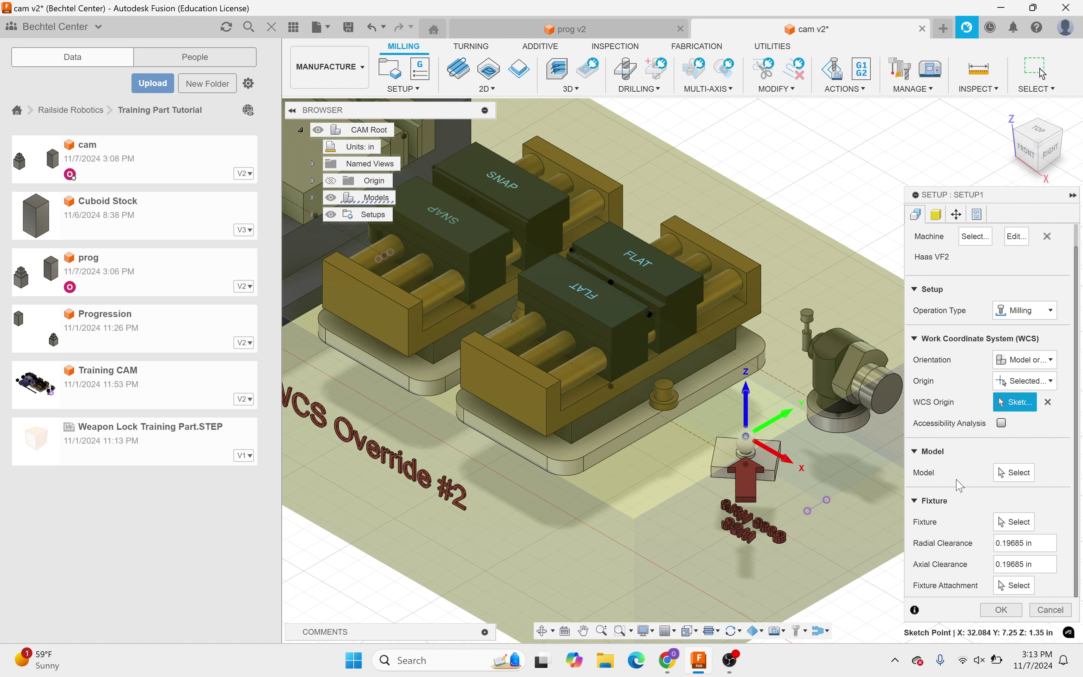
{"action": "left_click", "coordinate": [1018, 473]}
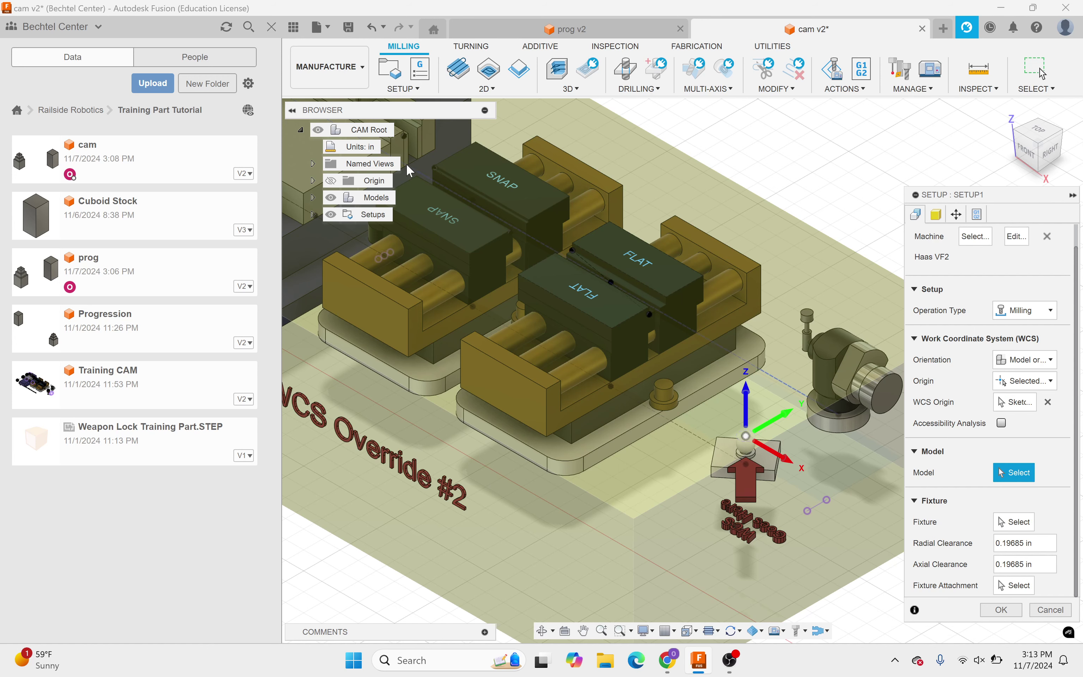
{"action": "left_click", "coordinate": [313, 198]}
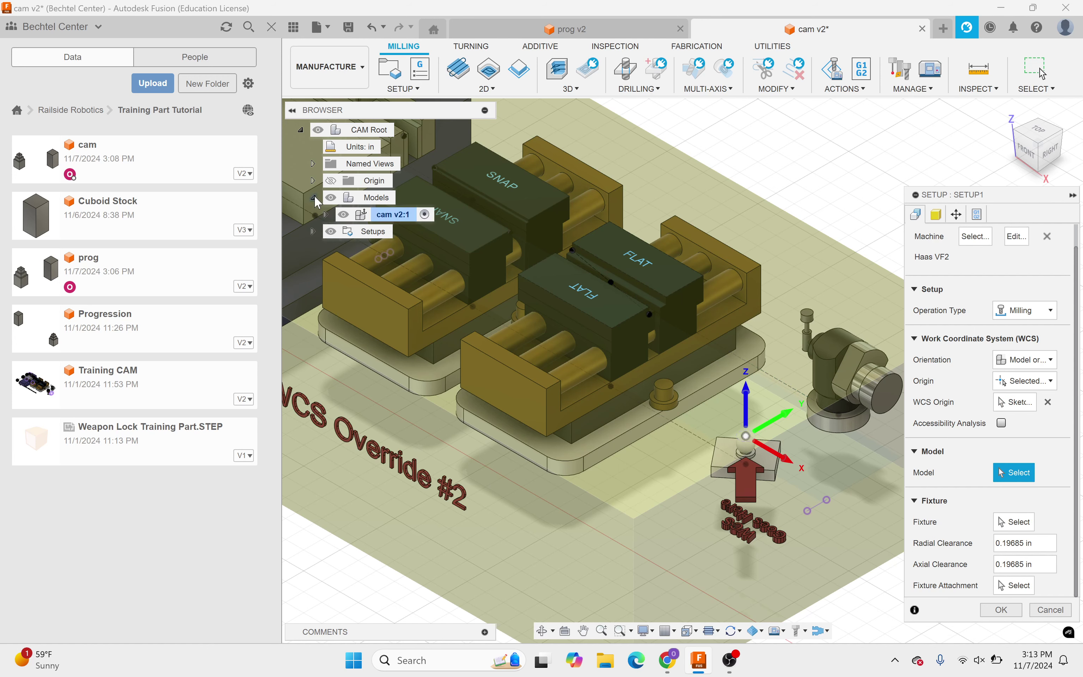
{"action": "left_click", "coordinate": [326, 215]}
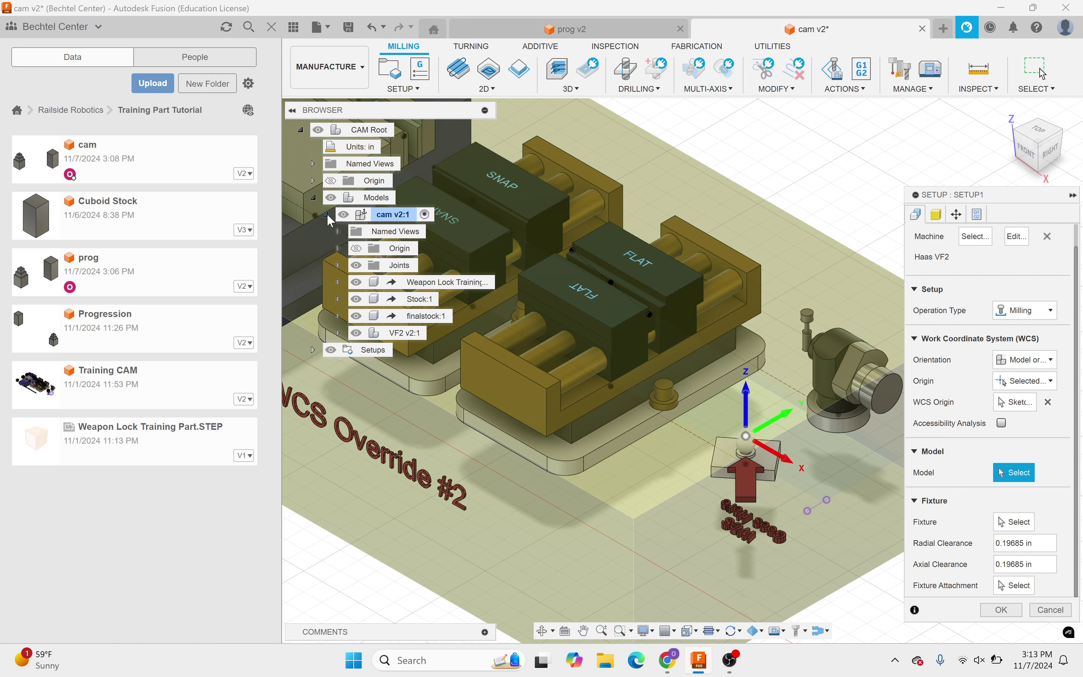
{"action": "left_click", "coordinate": [413, 317]}
{"action": "left_click", "coordinate": [443, 282], "text": "ctrl"}
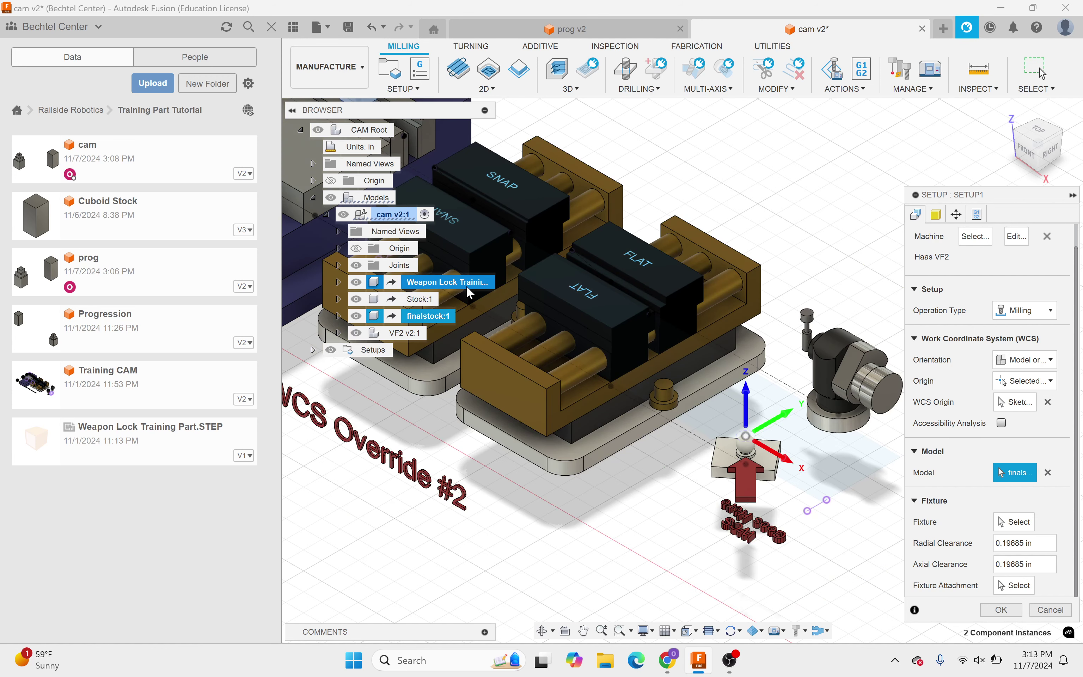
{"action": "scroll", "coordinate": [522, 214], "scroll_direction": "up", "scroll_amount": 5}
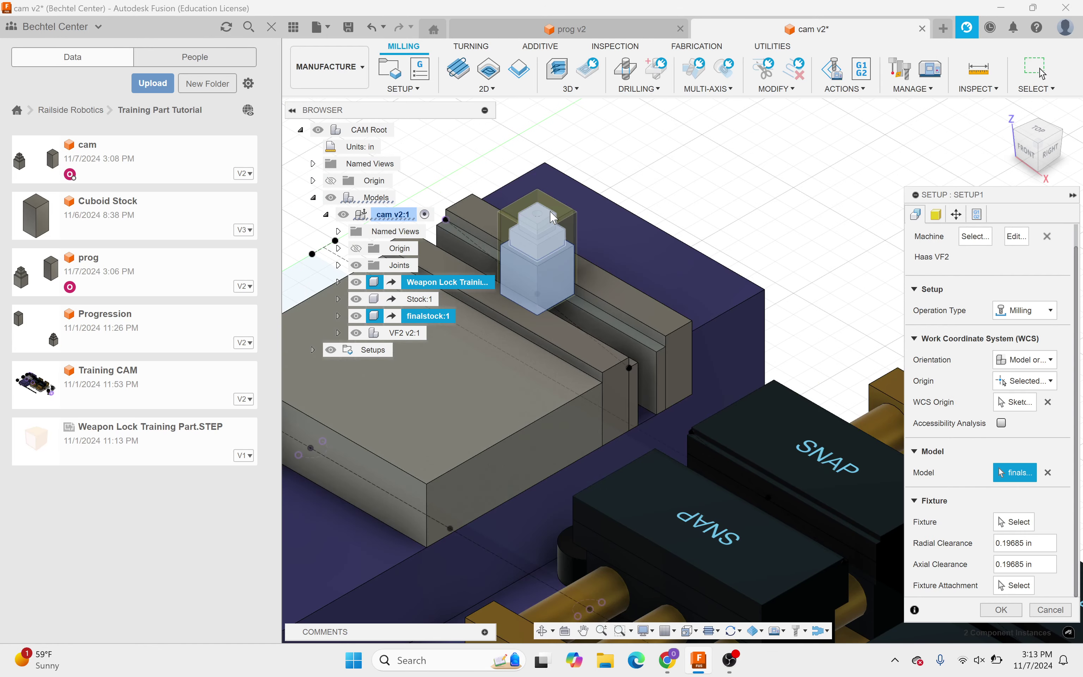
{"action": "scroll", "coordinate": [548, 220], "scroll_direction": "up", "scroll_amount": 3}
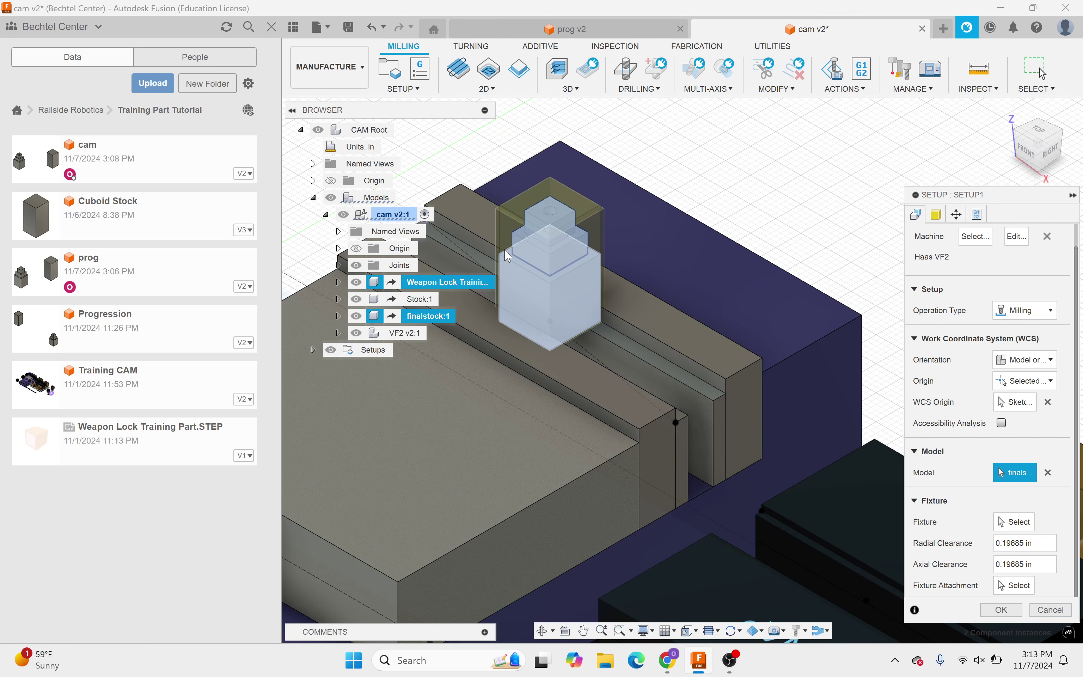
{"action": "scroll", "coordinate": [473, 235], "scroll_direction": "up", "scroll_amount": 3}
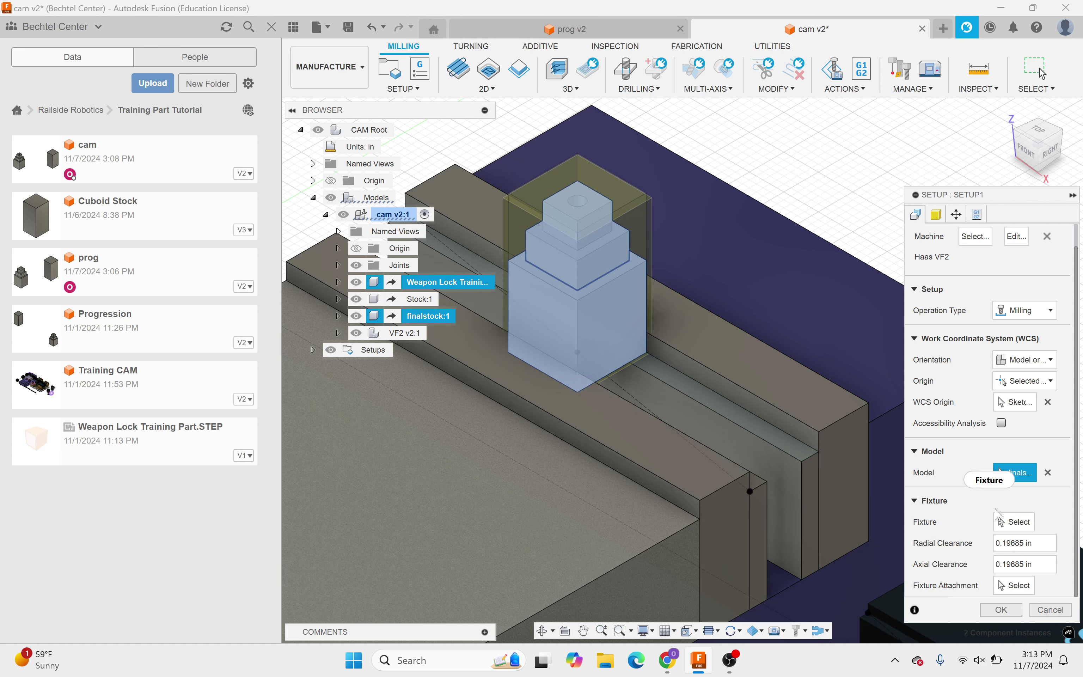
Step: Assign the whole VF2 v2:1 component as the setup's fixture
{"action": "left_click", "coordinate": [992, 522]}
{"action": "scroll", "coordinate": [643, 403], "scroll_direction": "down", "scroll_amount": 10}
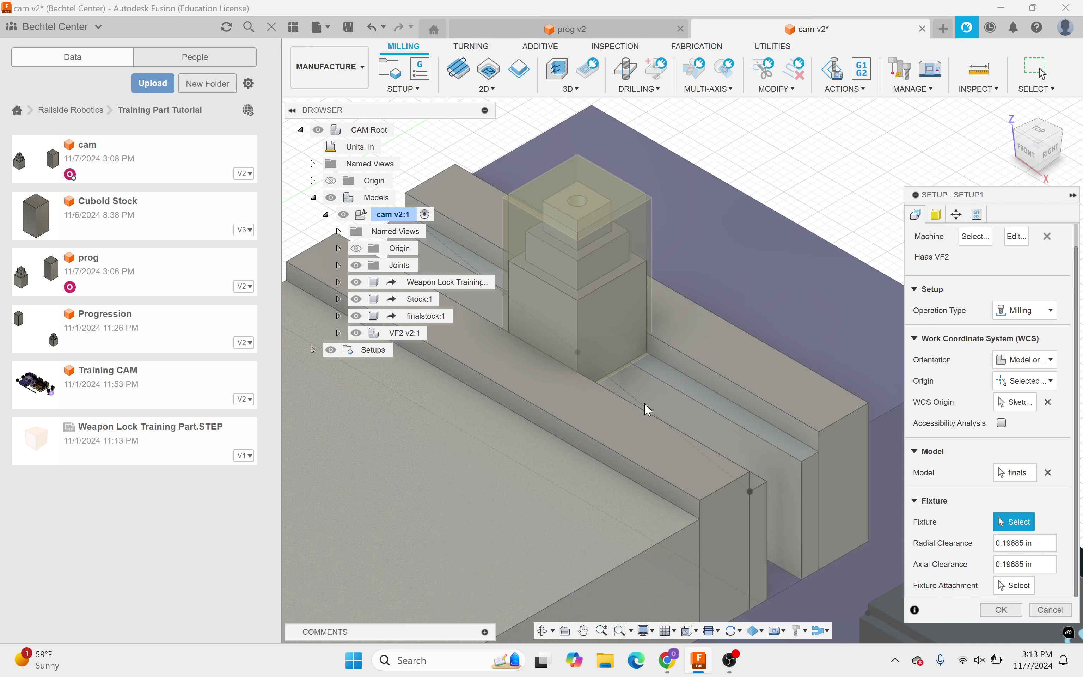
{"action": "scroll", "coordinate": [581, 320], "scroll_direction": "down", "scroll_amount": 5}
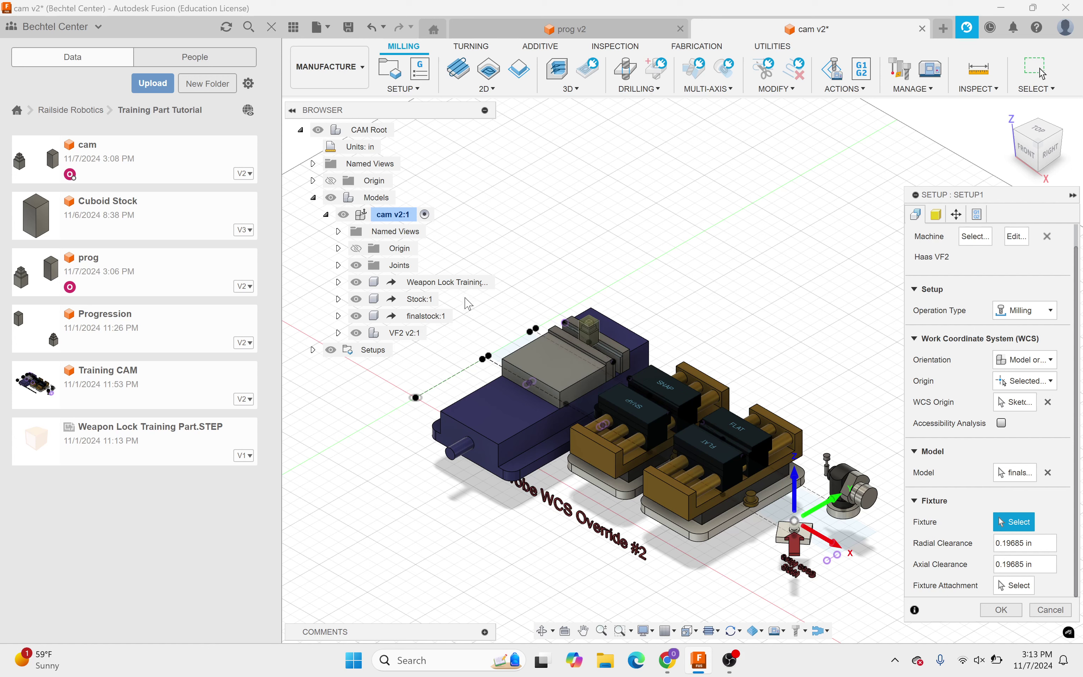
{"action": "left_click", "coordinate": [405, 333]}
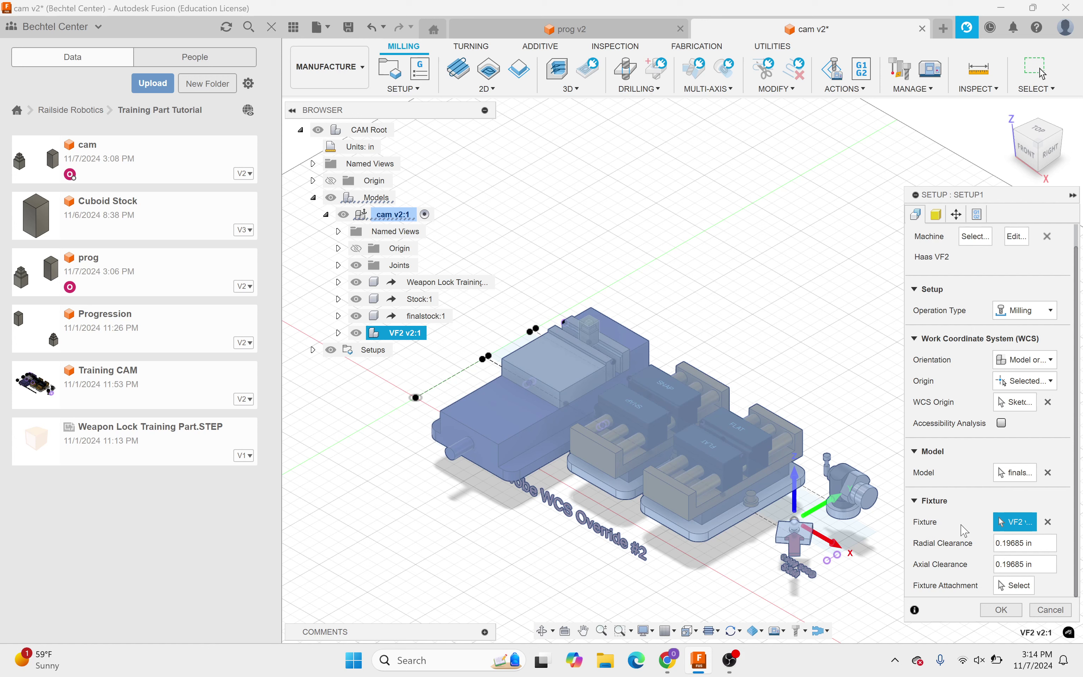
Step: Define the setup's stock with the From solid mode, using the Stock:1 body in the vise
{"action": "left_click", "coordinate": [936, 214]}
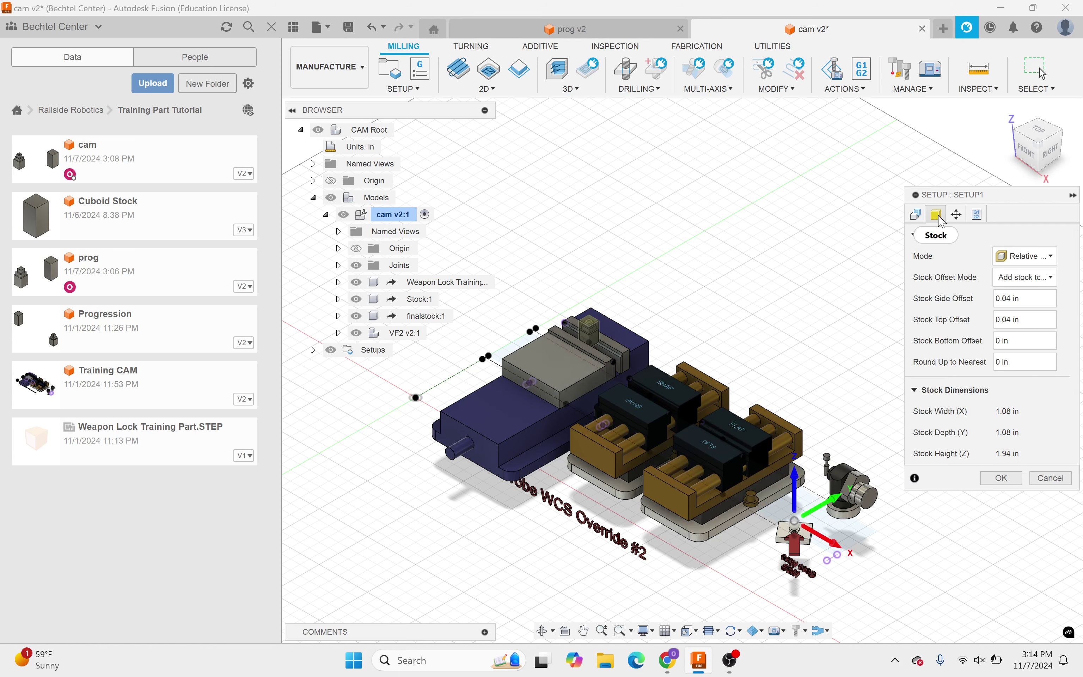
{"action": "left_click", "coordinate": [994, 259]}
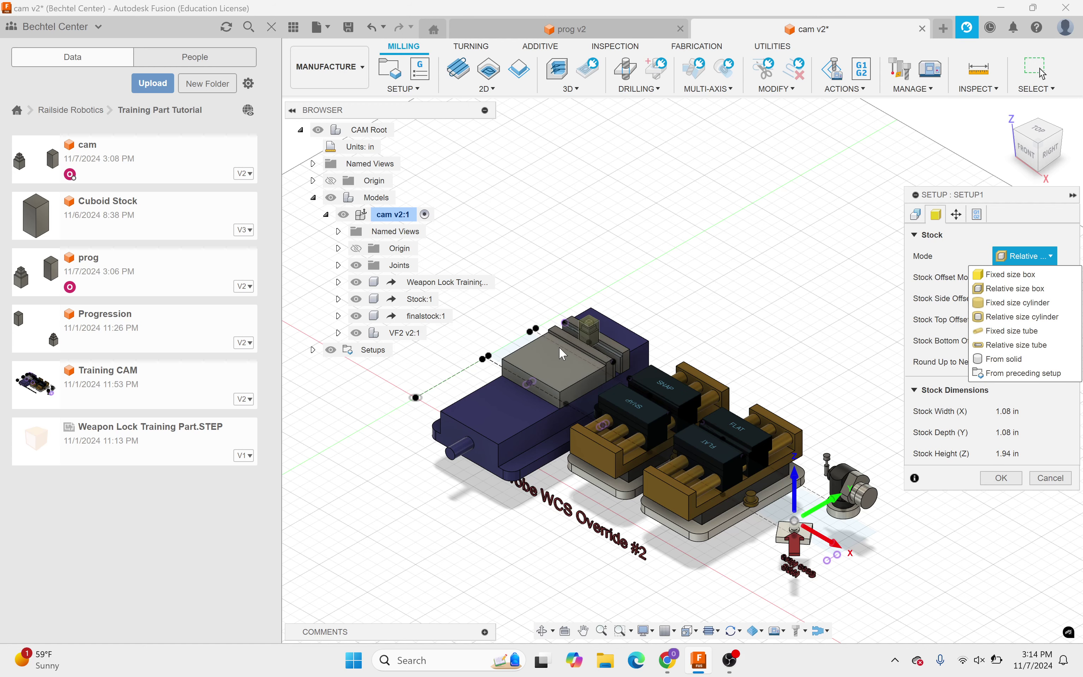
{"action": "scroll", "coordinate": [558, 347], "scroll_direction": "up", "scroll_amount": 5}
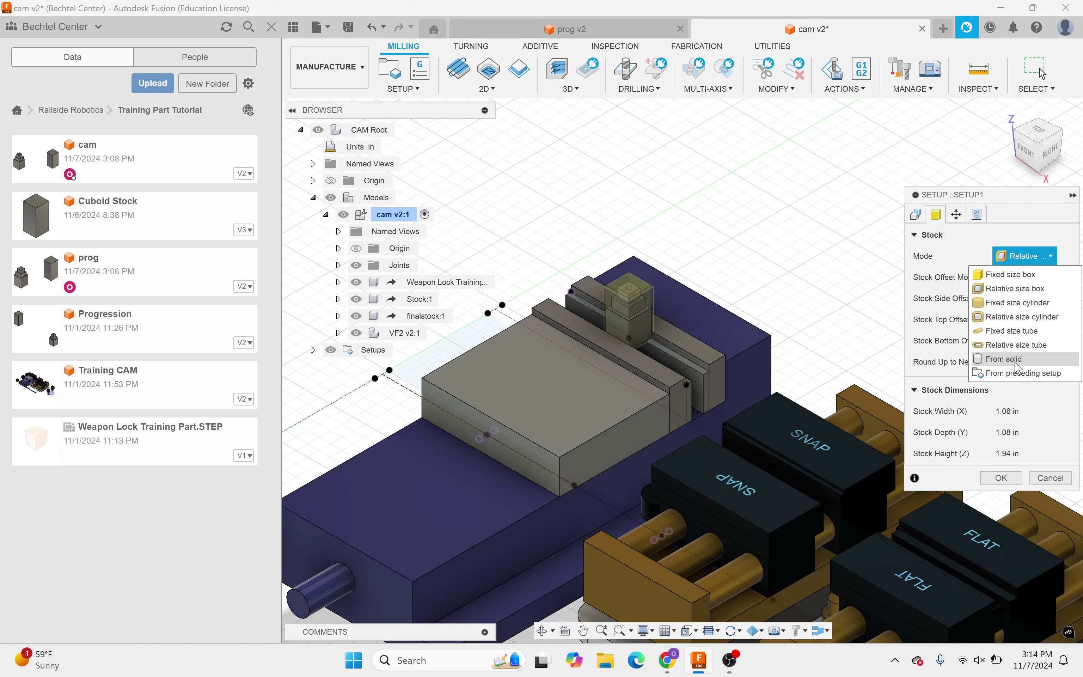
{"action": "left_click", "coordinate": [1020, 367]}
{"action": "left_click", "coordinate": [609, 294]}
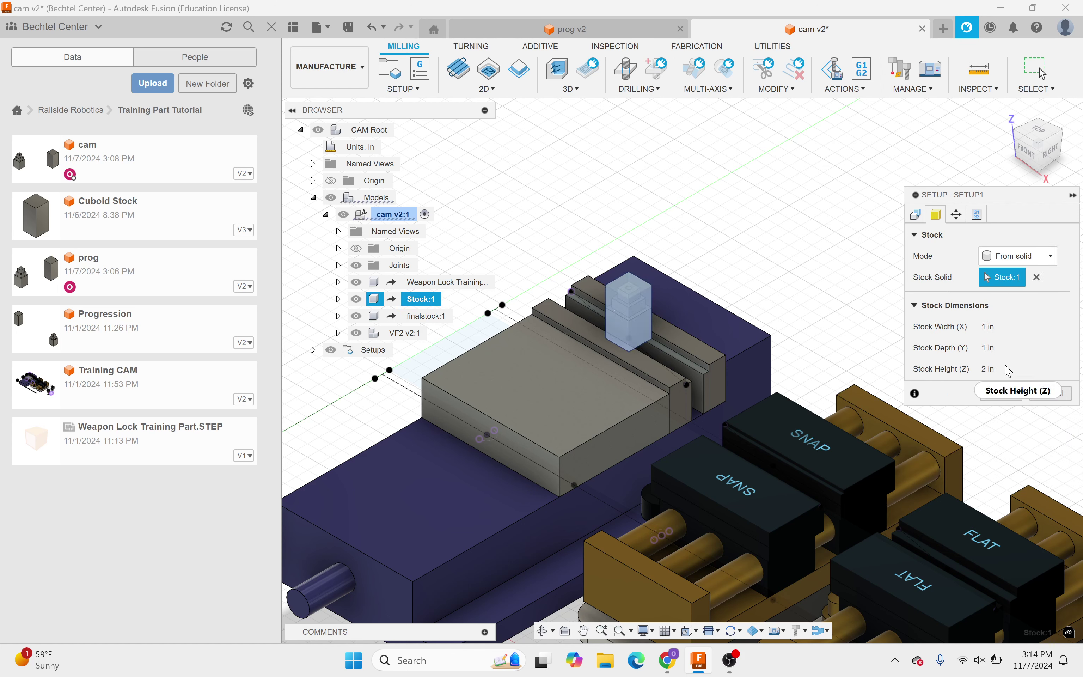
Step: Set the part attach point of the part position to Selected point
{"action": "left_click", "coordinate": [957, 216]}
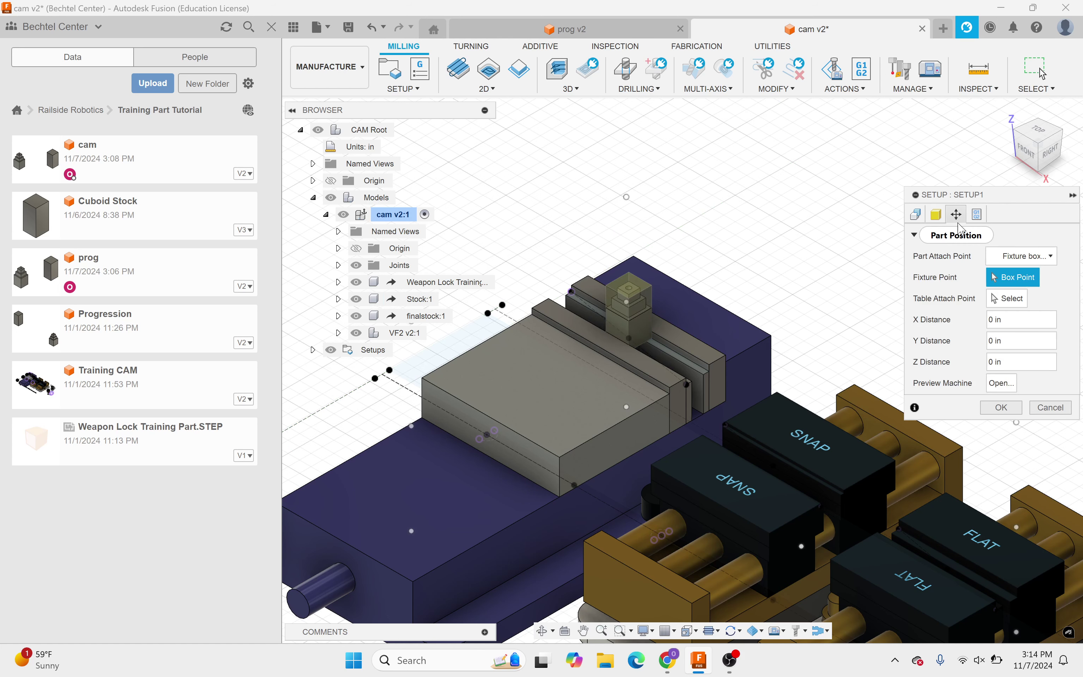
{"action": "left_click", "coordinate": [1023, 262]}
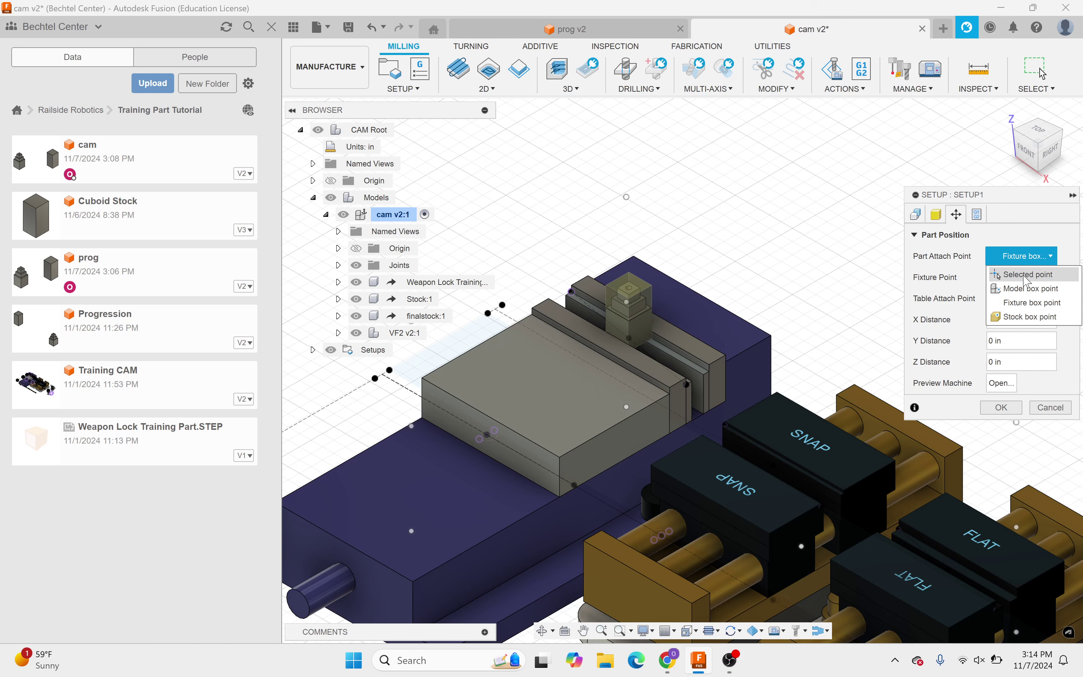
{"action": "left_click", "coordinate": [1027, 275]}
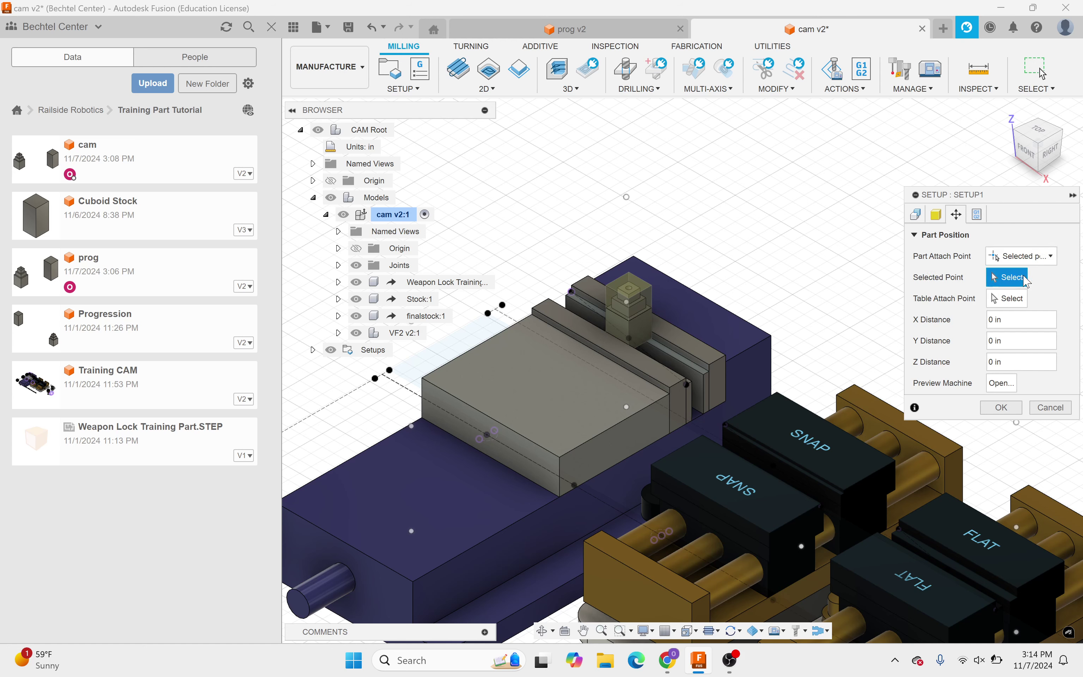
Step: Examine where the vise fixtures and the attach point sit on the previewed machine table
{"action": "scroll", "coordinate": [708, 241], "scroll_direction": "down", "scroll_amount": 5}
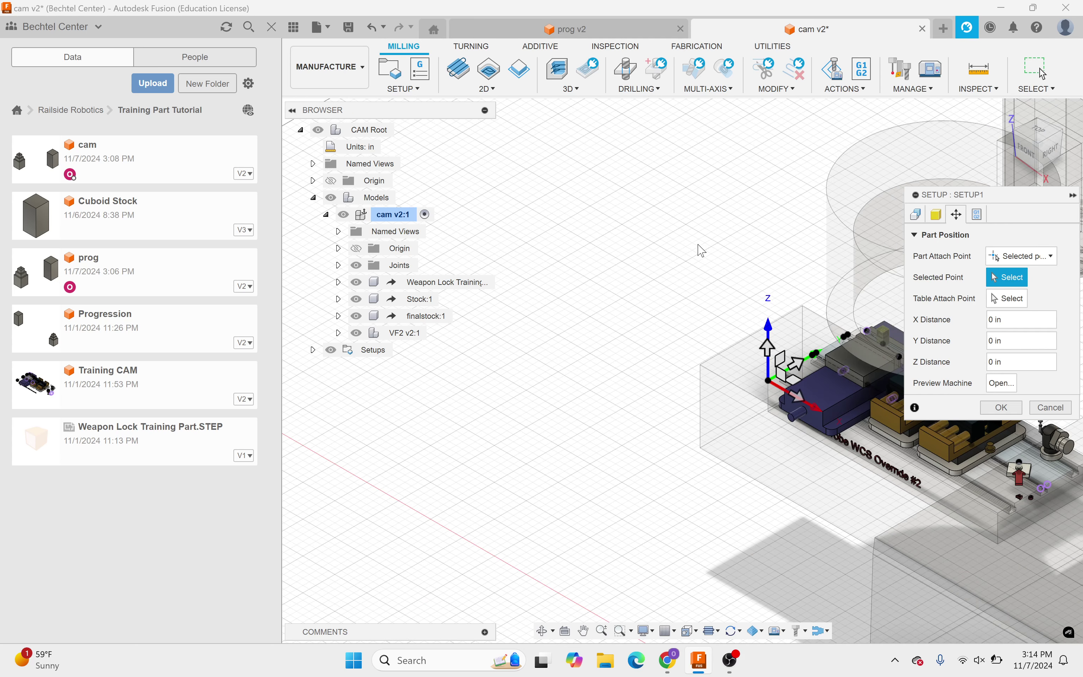
{"action": "scroll", "coordinate": [684, 266], "scroll_direction": "up", "scroll_amount": 3}
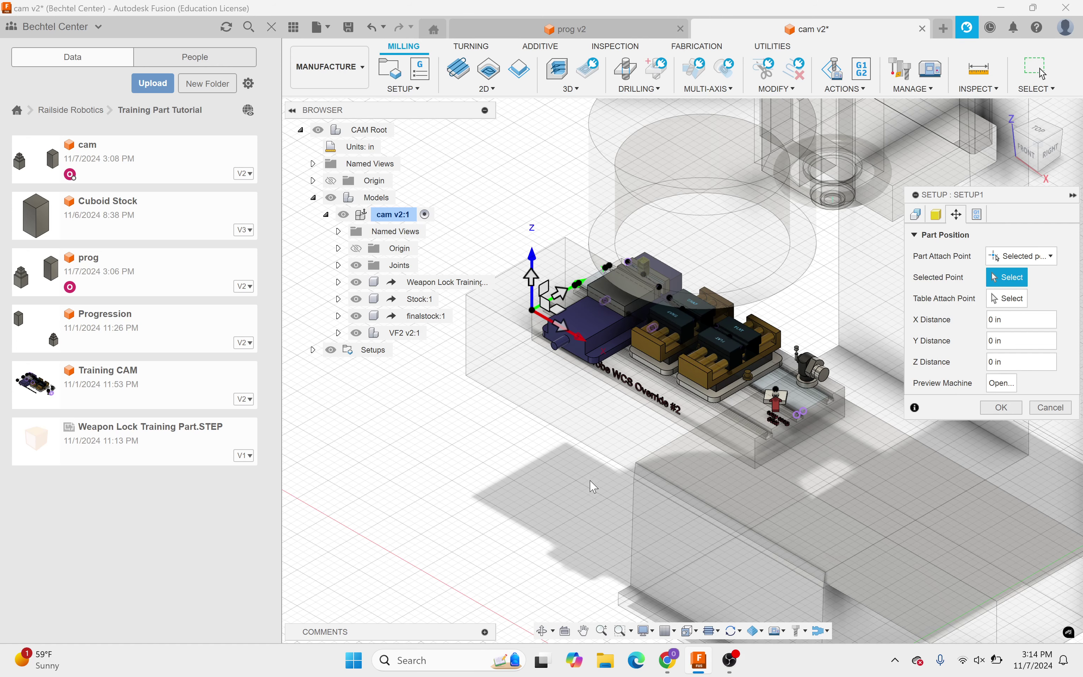
{"action": "middle_click_drag", "start_coordinate": [587, 478], "coordinate": [635, 492], "text": "shift"}
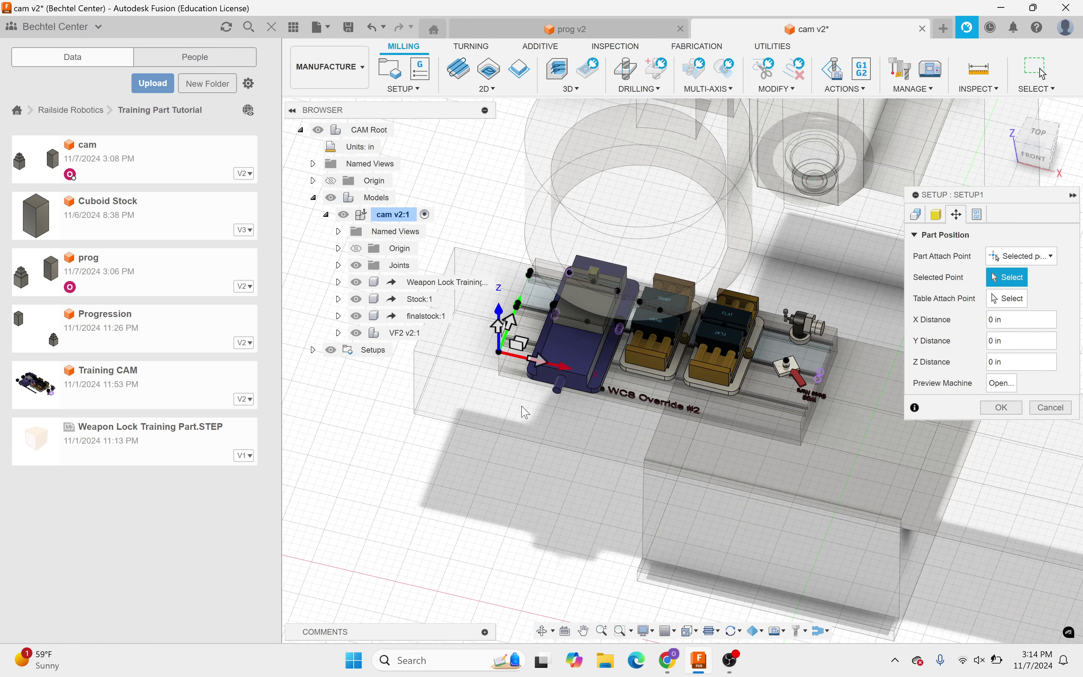
{"action": "middle_click_drag", "start_coordinate": [546, 489], "coordinate": [551, 465], "text": "shift"}
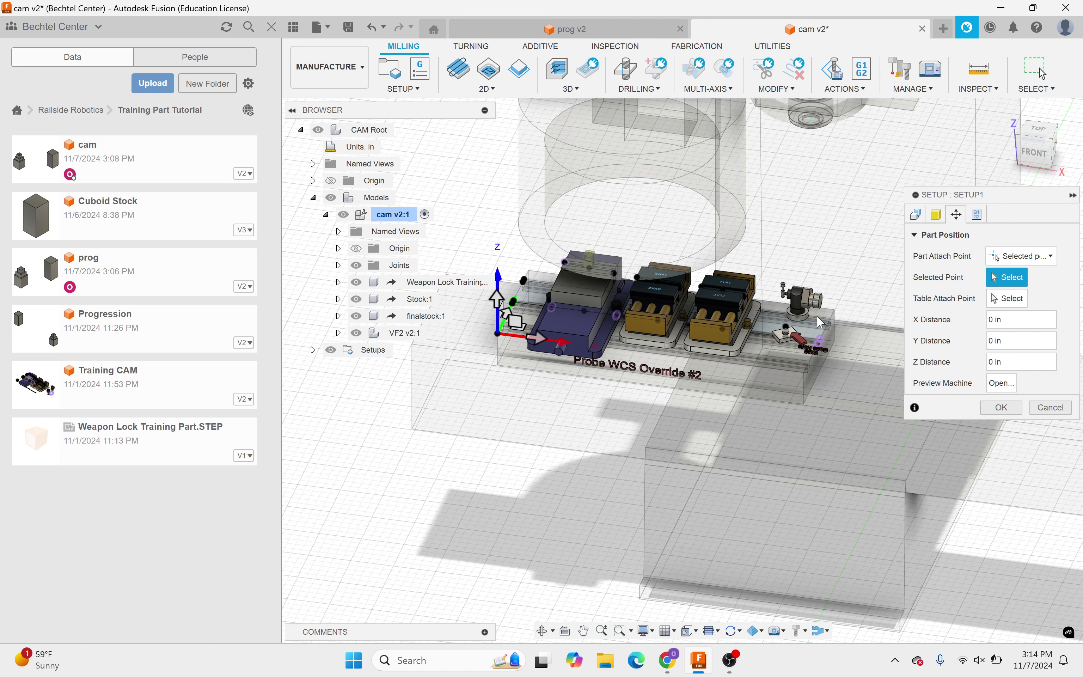
{"action": "scroll", "coordinate": [485, 333], "scroll_direction": "up", "scroll_amount": 3}
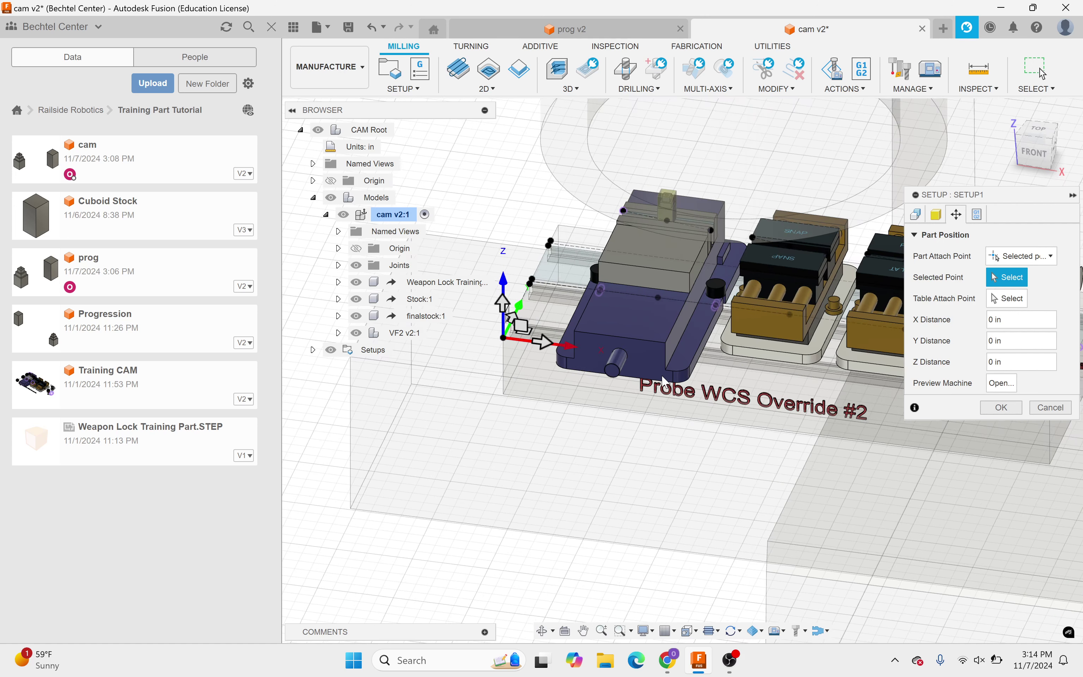
{"action": "scroll", "coordinate": [489, 363], "scroll_direction": "up", "scroll_amount": 5}
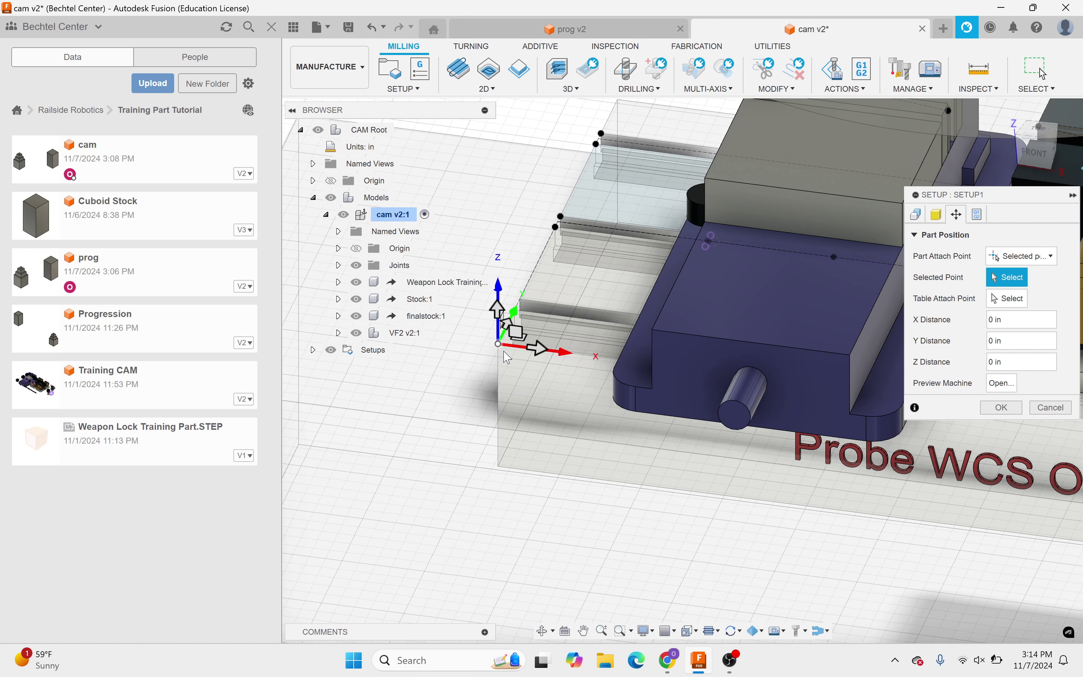
{"action": "scroll", "coordinate": [459, 364], "scroll_direction": "down", "scroll_amount": 2}
{"action": "scroll", "coordinate": [488, 402], "scroll_direction": "down", "scroll_amount": 3}
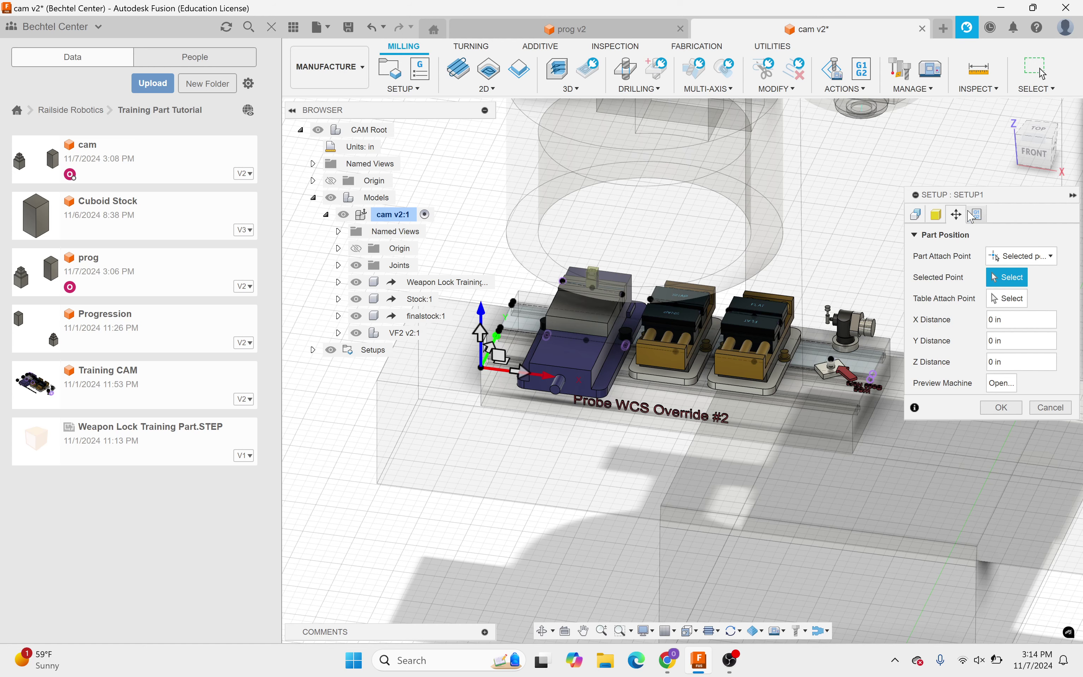
Step: Set the program number to 3458 and the WCS offset to 1, and finish the setup
{"action": "left_click", "coordinate": [980, 215]}
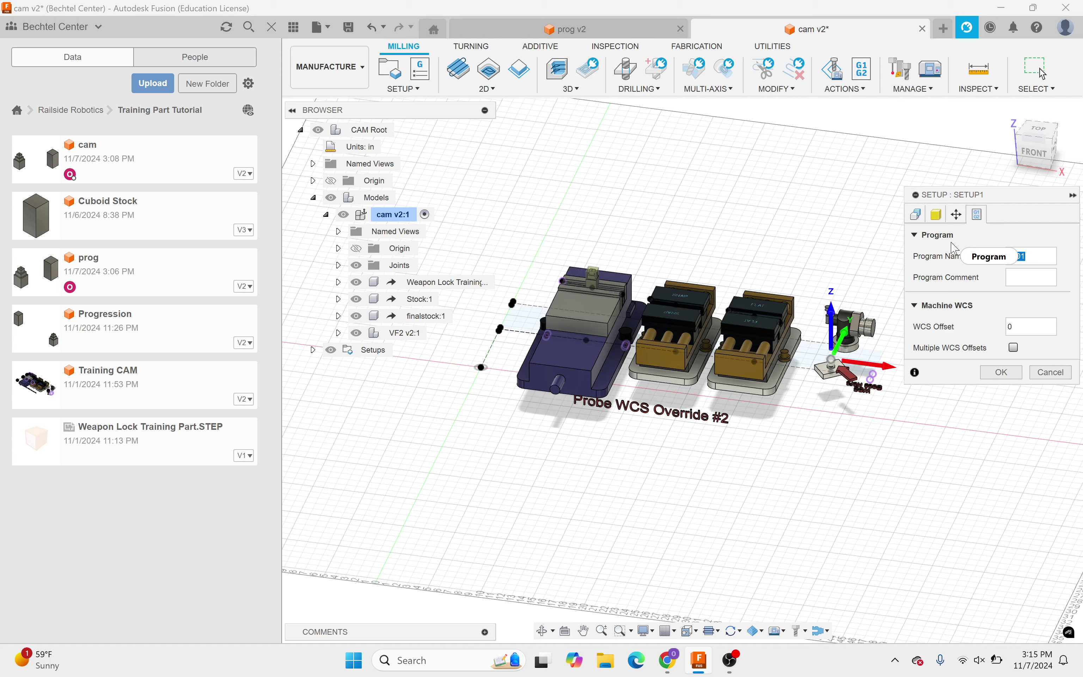
{"action": "type", "text": "3458"}
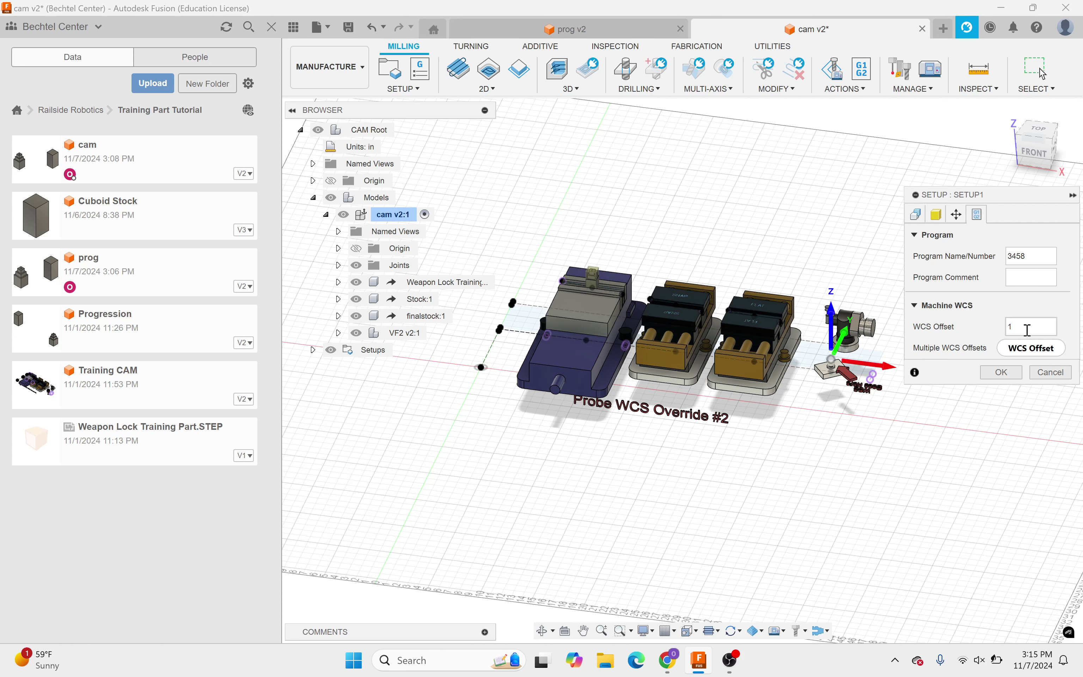
{"action": "left_click", "coordinate": [1001, 372]}
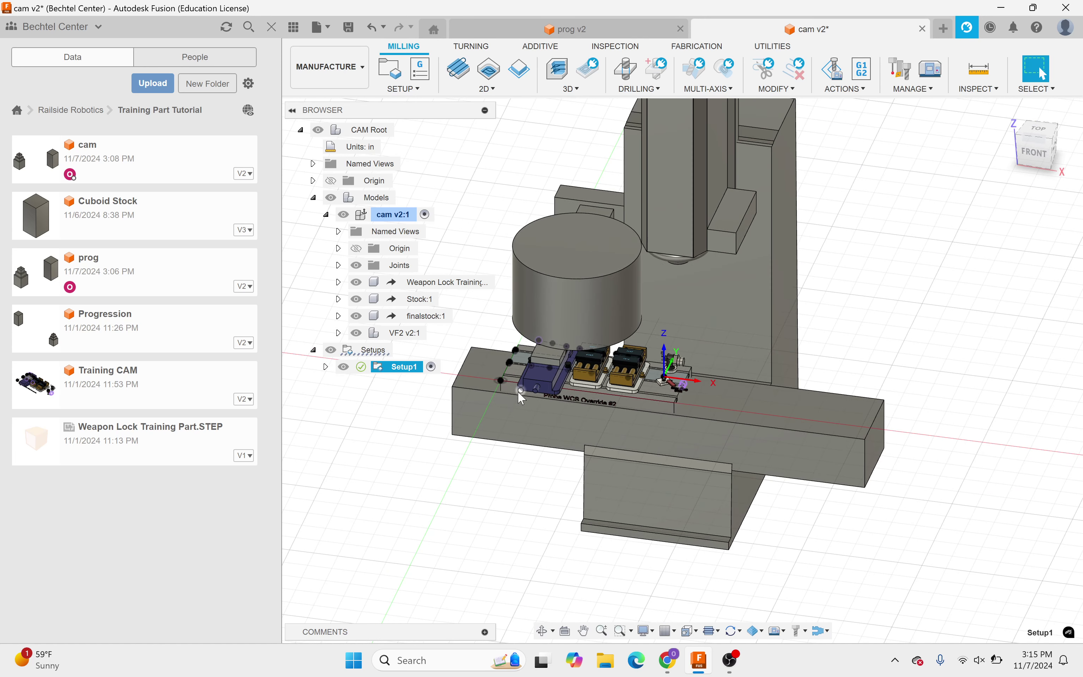
Step: Inspect the fixture's placement on the machine model and select the Haas VF2 machine under Setup1
{"action": "scroll", "coordinate": [500, 403], "scroll_direction": "up", "scroll_amount": 3}
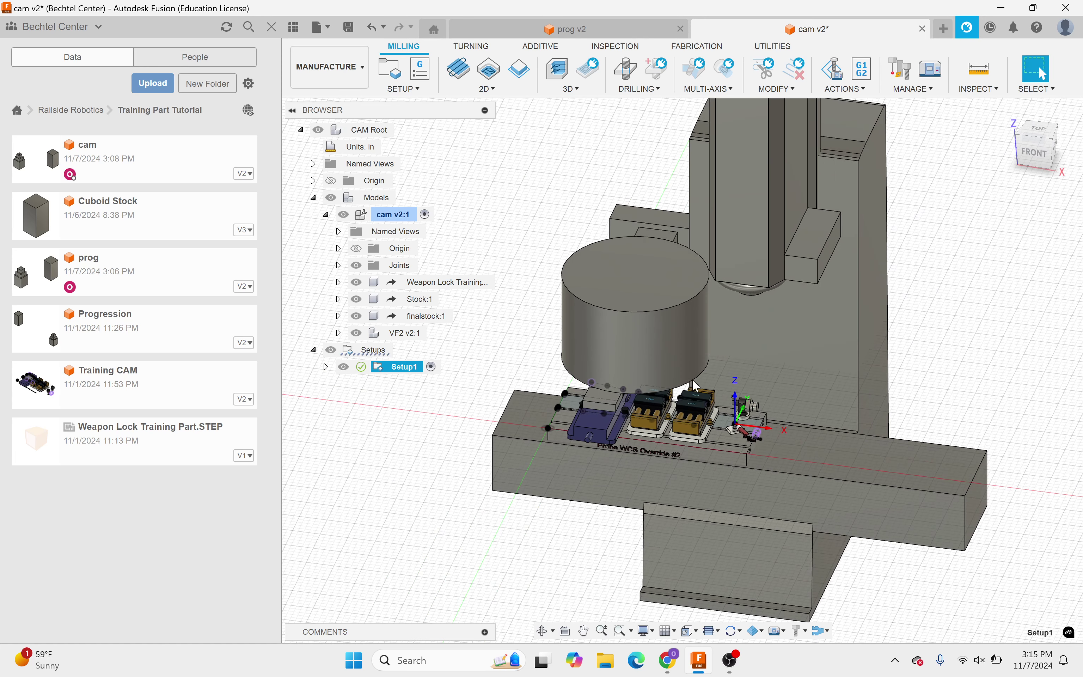
{"action": "scroll", "coordinate": [694, 384], "scroll_direction": "up", "scroll_amount": 3}
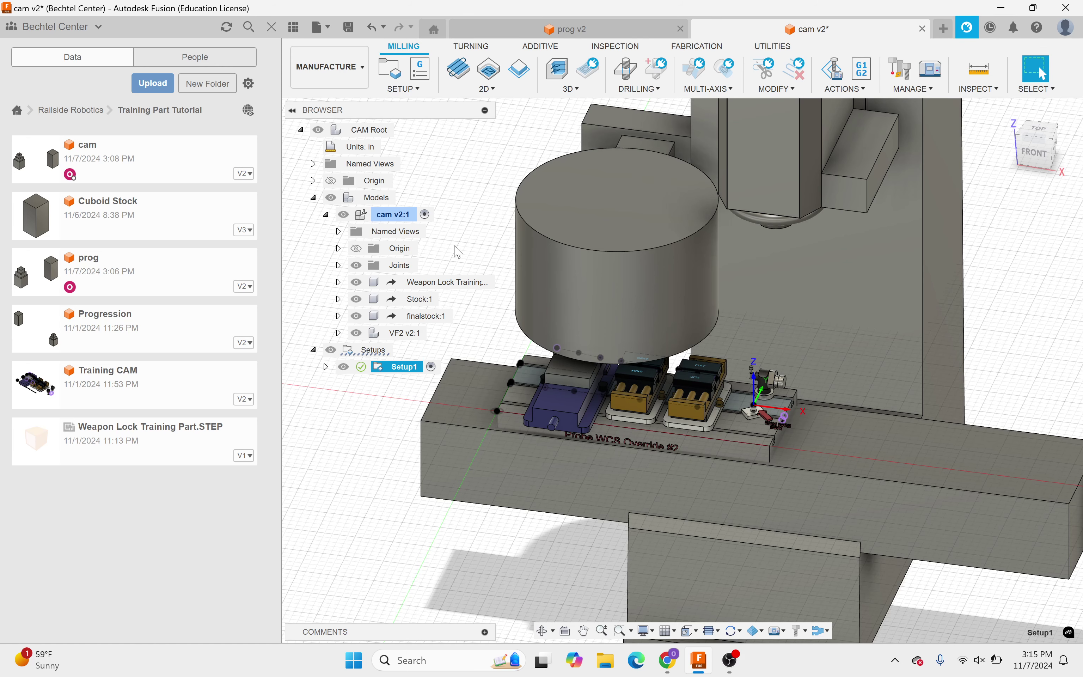
{"action": "scroll", "coordinate": [630, 286], "scroll_direction": "down", "scroll_amount": 3}
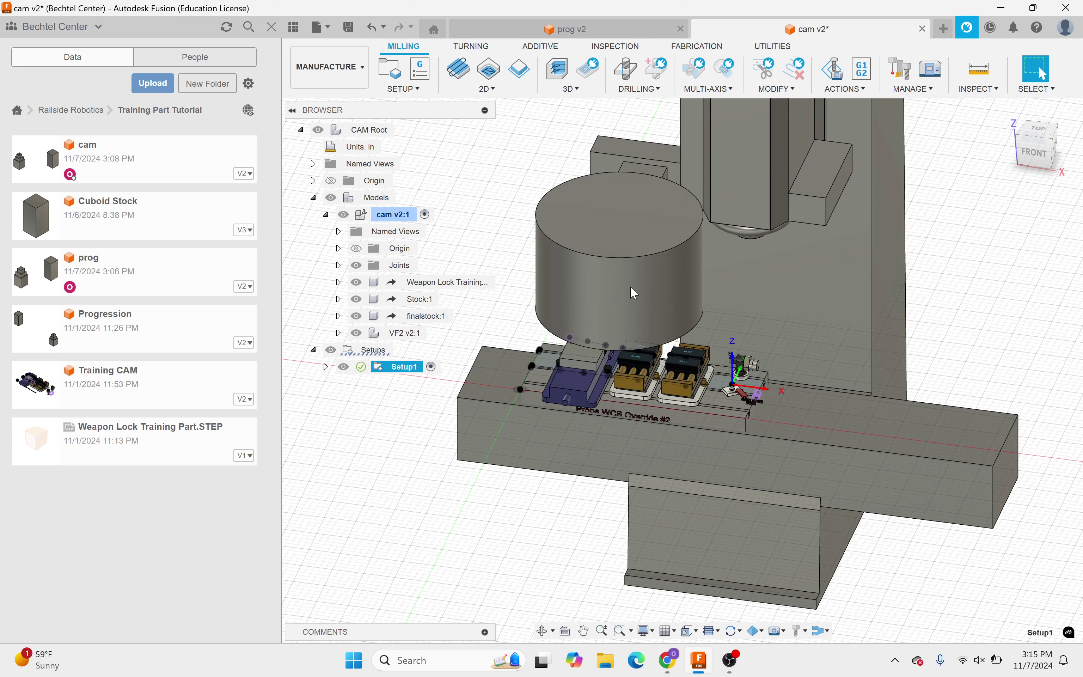
{"action": "scroll", "coordinate": [584, 304], "scroll_direction": "up", "scroll_amount": 5}
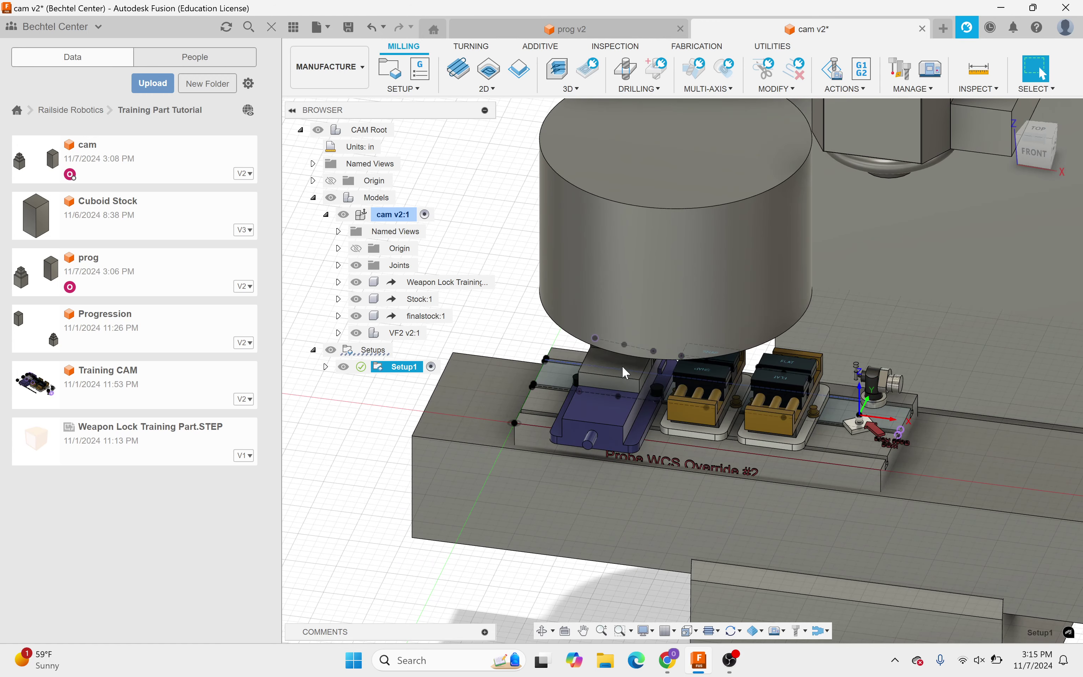
{"action": "left_click", "coordinate": [707, 384]}
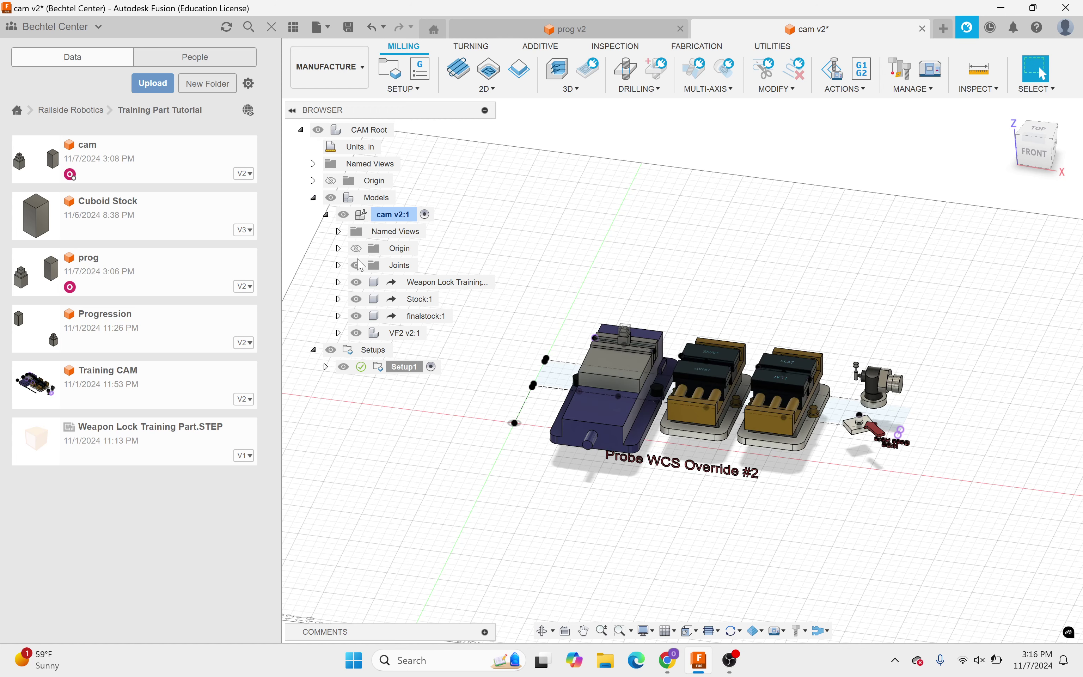
{"action": "left_click", "coordinate": [326, 366]}
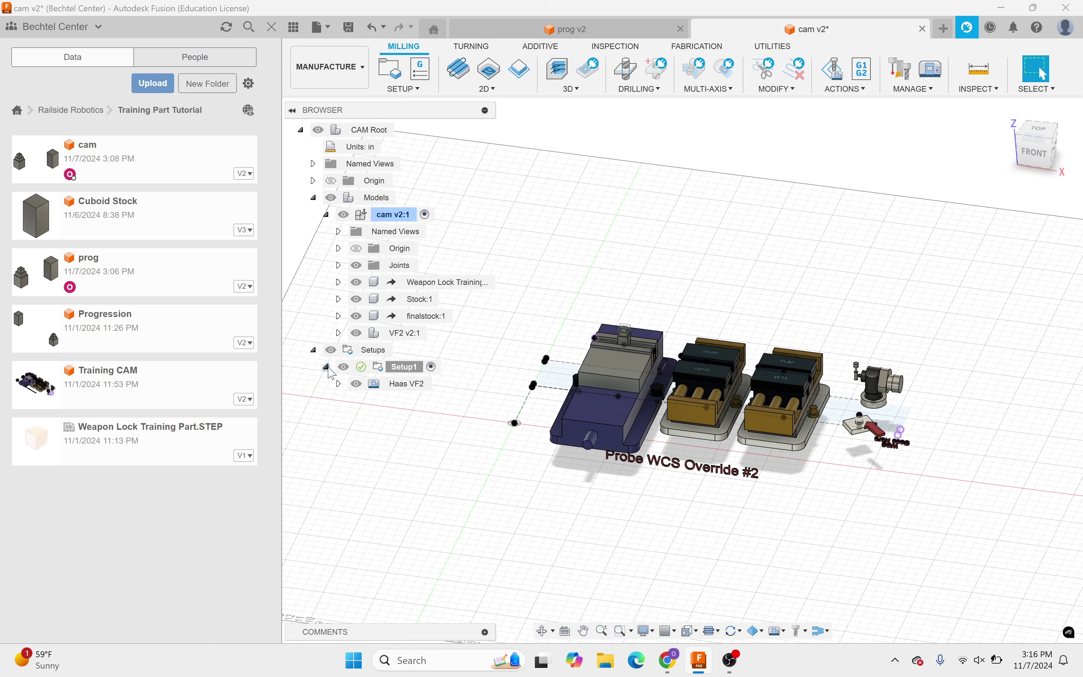
{"action": "left_click", "coordinate": [326, 366]}
{"action": "left_click", "coordinate": [326, 367]}
{"action": "left_click", "coordinate": [385, 384]}
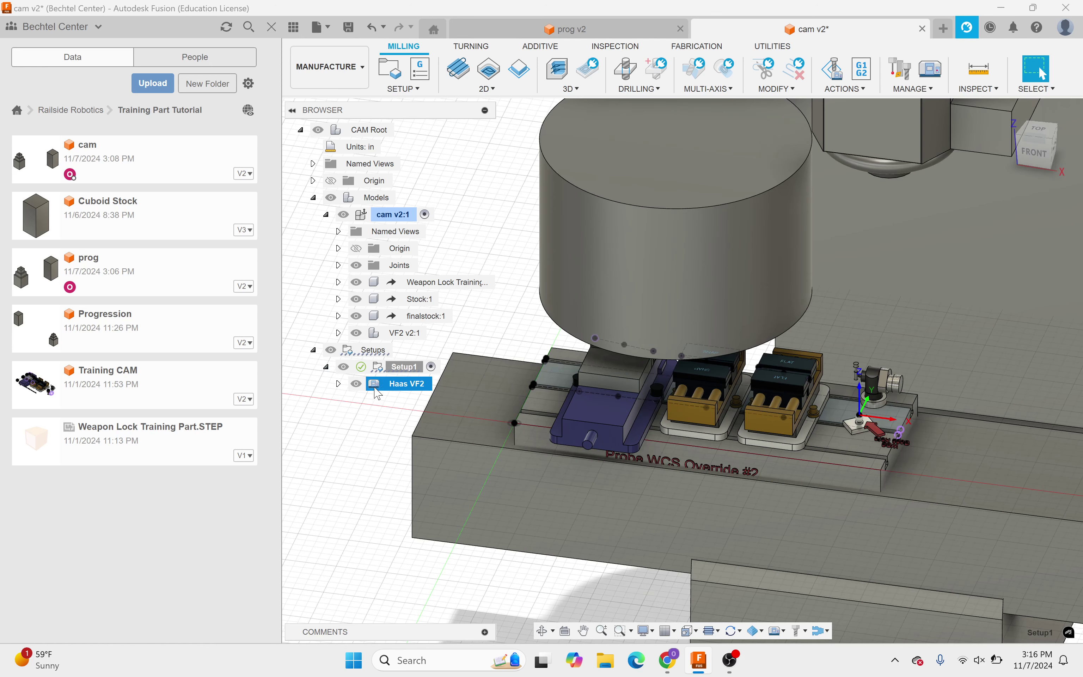
Step: Hide the Haas VF2 machine under Setup1 so that only the fixtures remain displayed
{"action": "left_click", "coordinate": [366, 423]}
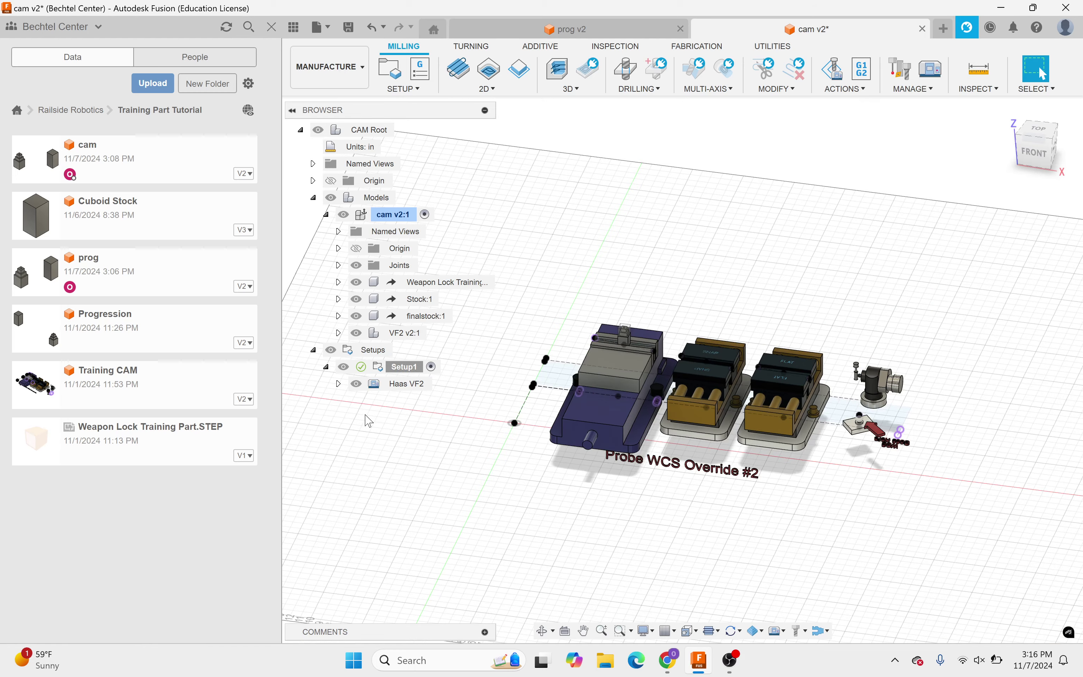
{"action": "left_click", "coordinate": [380, 386]}
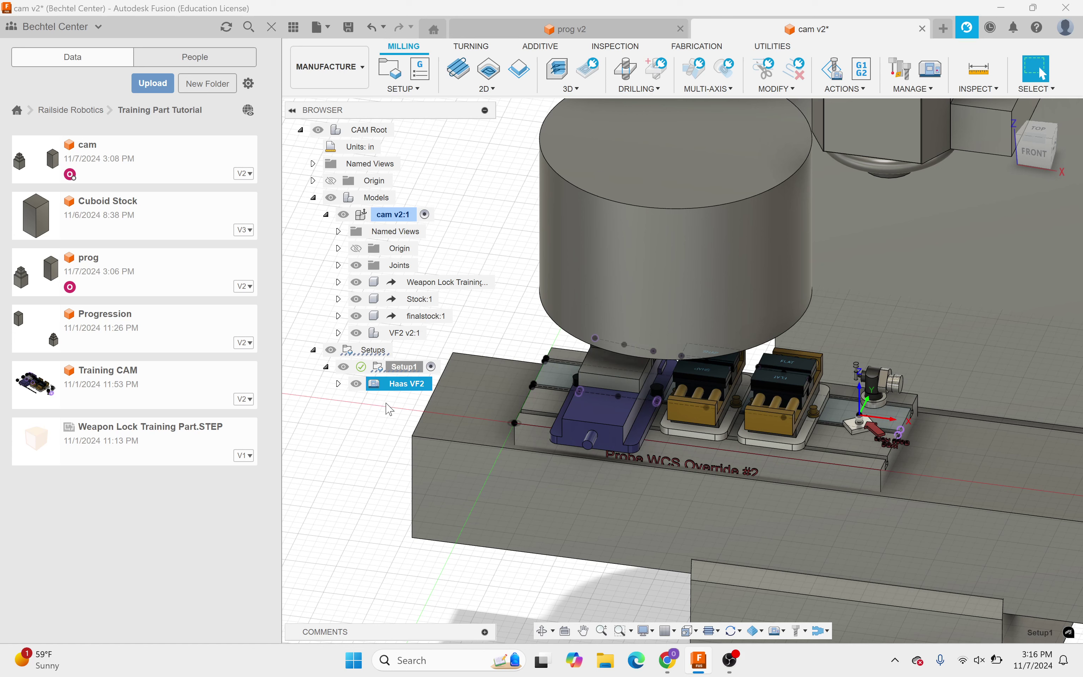
{"action": "left_click", "coordinate": [357, 384]}
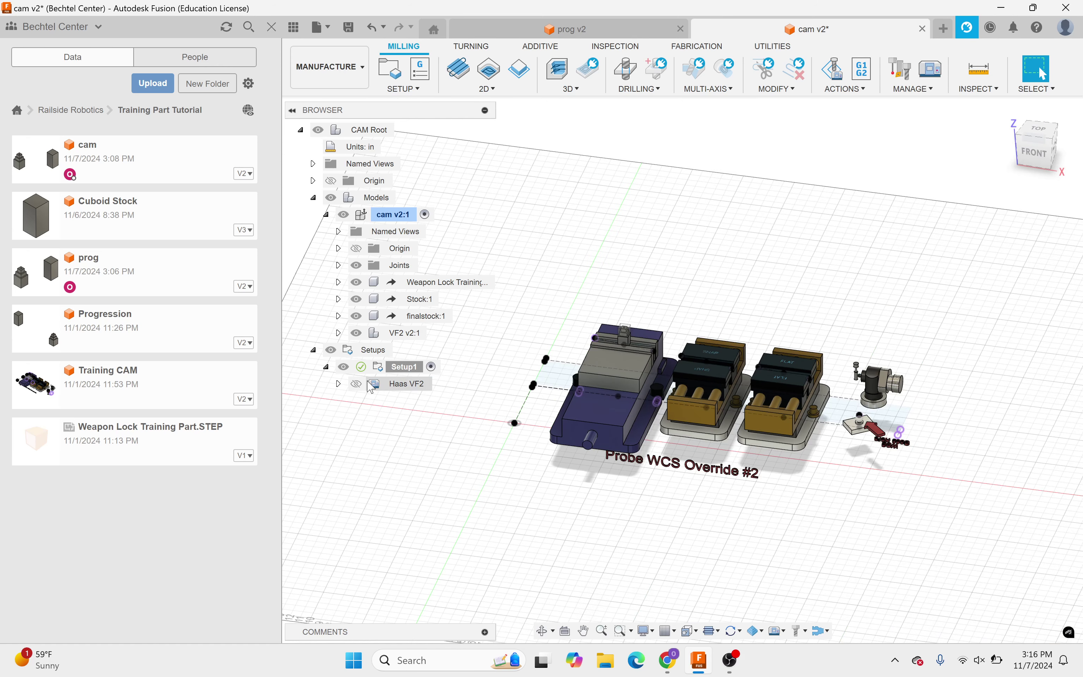
{"action": "left_click", "coordinate": [402, 409]}
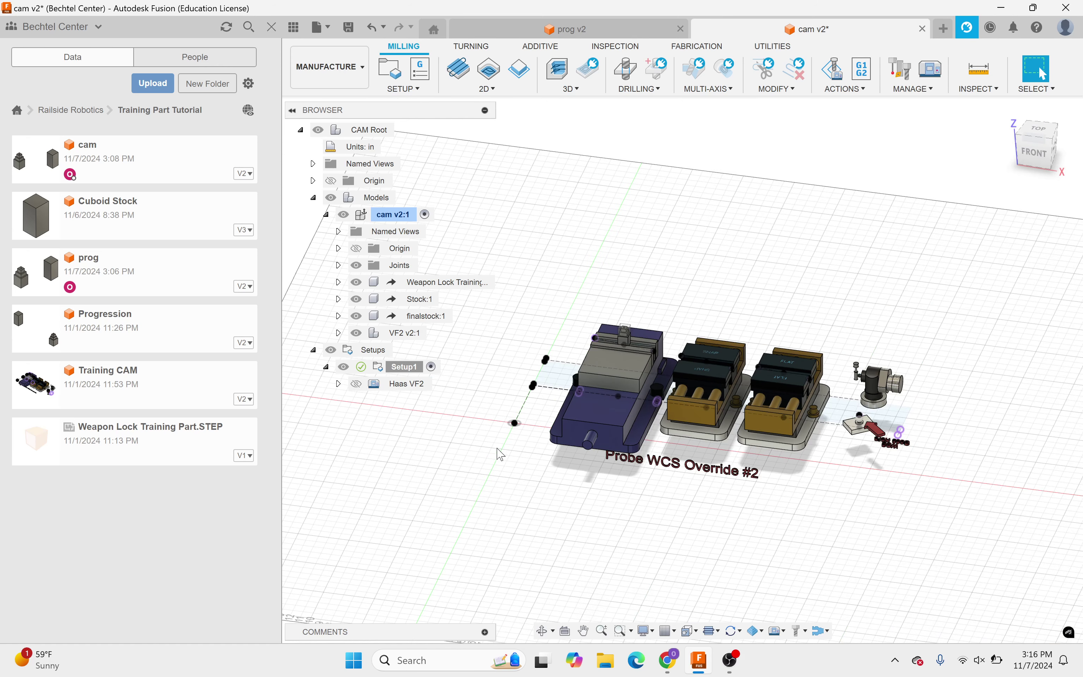
Step: Start a new Probe WCS operation under Setup1 for the vise holding the stock
{"action": "scroll", "coordinate": [731, 345], "scroll_direction": "up", "scroll_amount": 2}
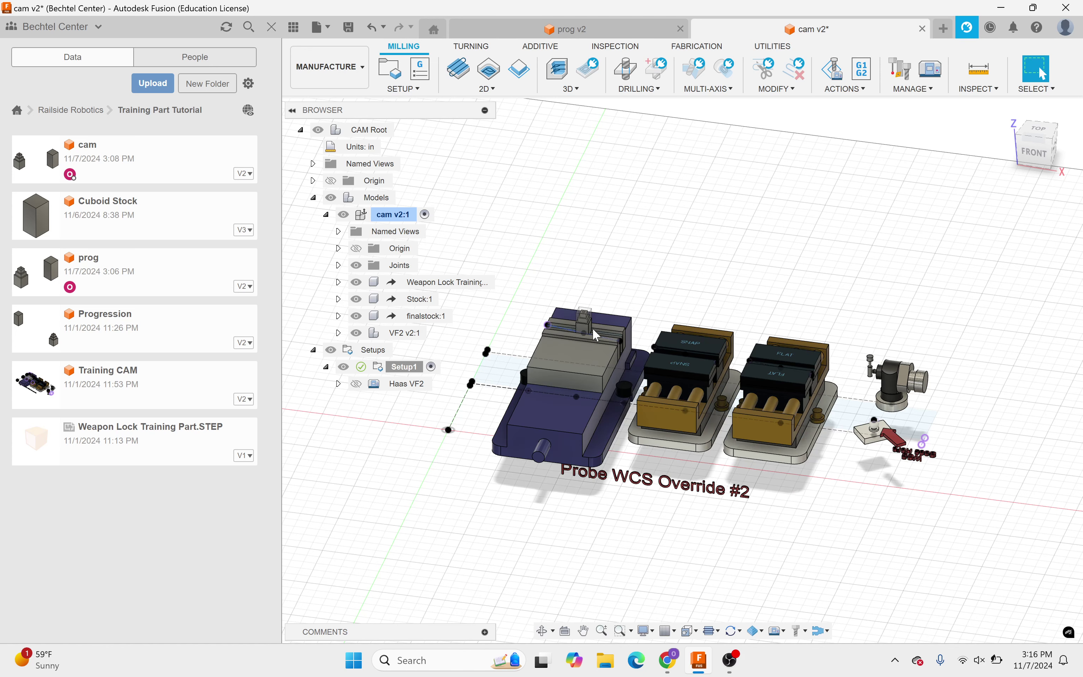
{"action": "scroll", "coordinate": [649, 333], "scroll_direction": "down", "scroll_amount": 2}
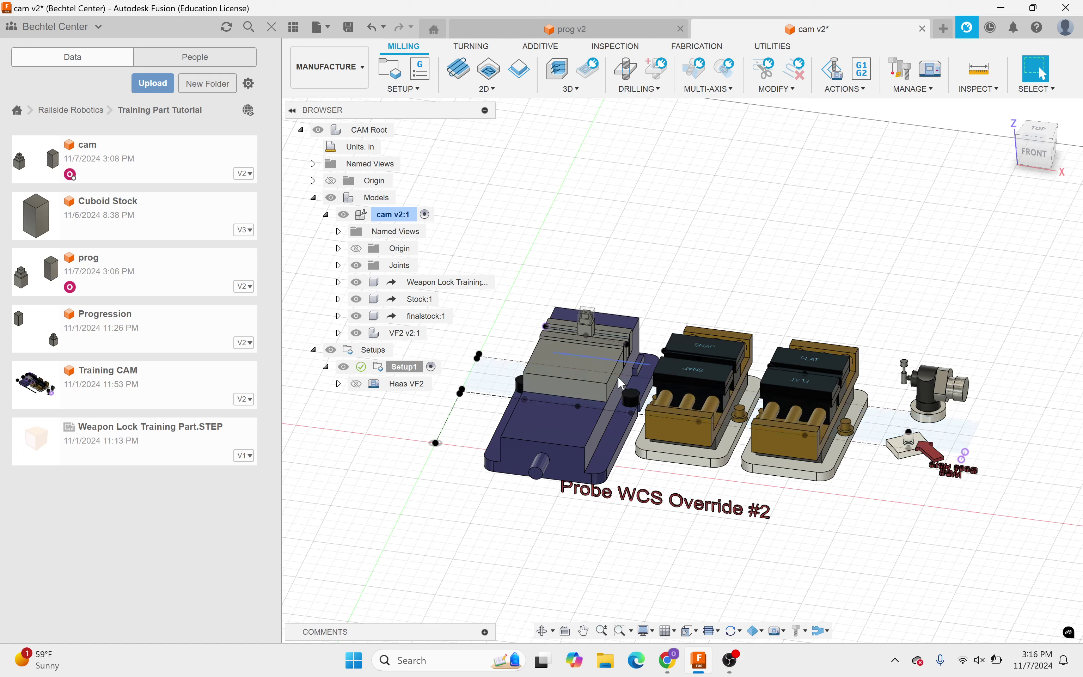
{"action": "middle_click_drag", "start_coordinate": [832, 270], "coordinate": [601, 287], "text": "shift"}
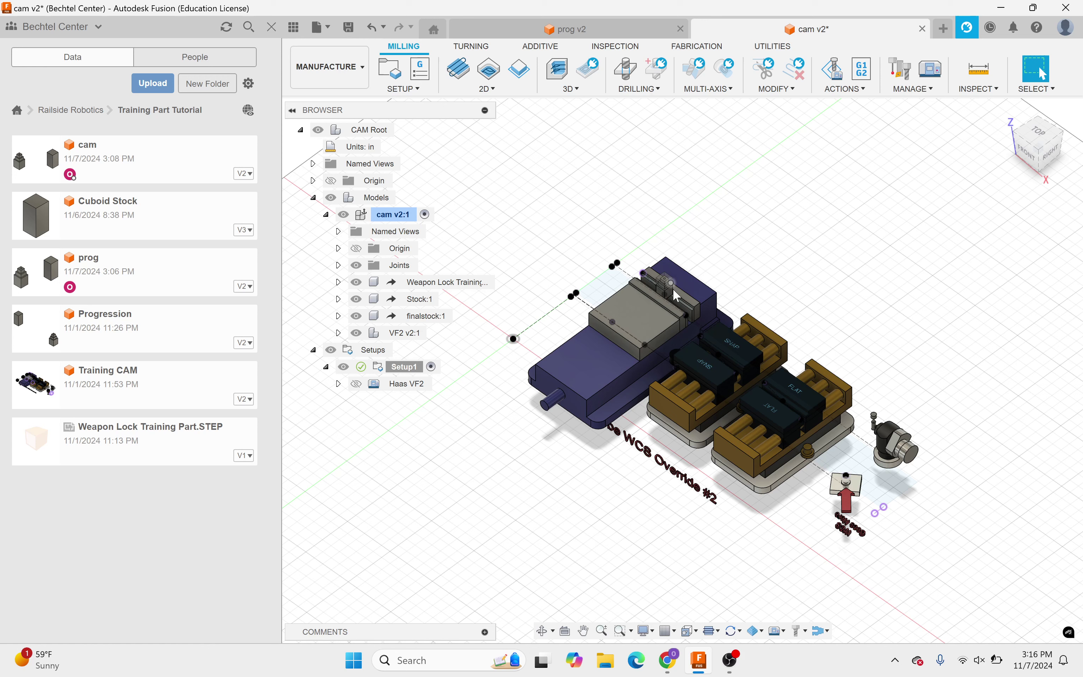
{"action": "left_click", "coordinate": [462, 90]}
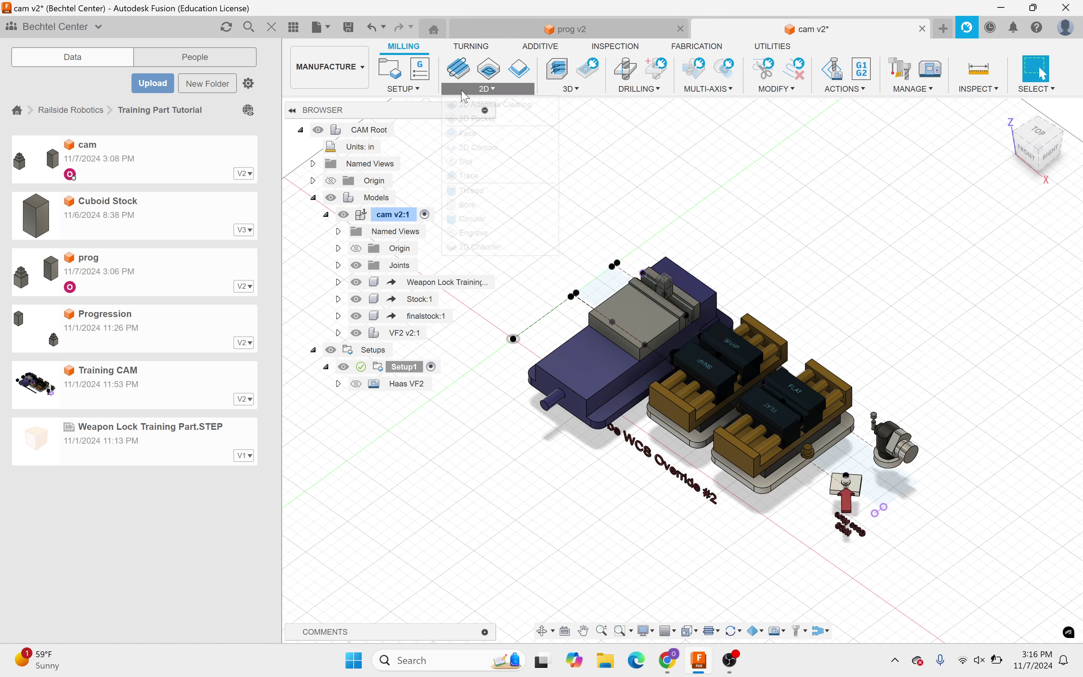
{"action": "left_click", "coordinate": [422, 91]}
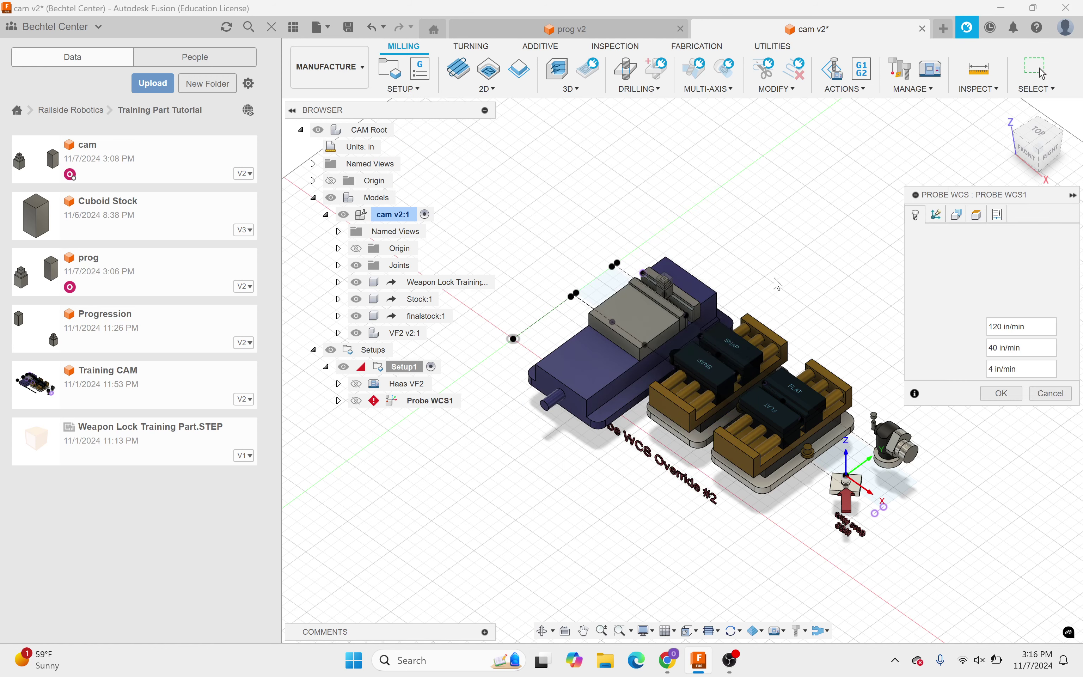
{"action": "scroll", "coordinate": [637, 329], "scroll_direction": "up", "scroll_amount": 5}
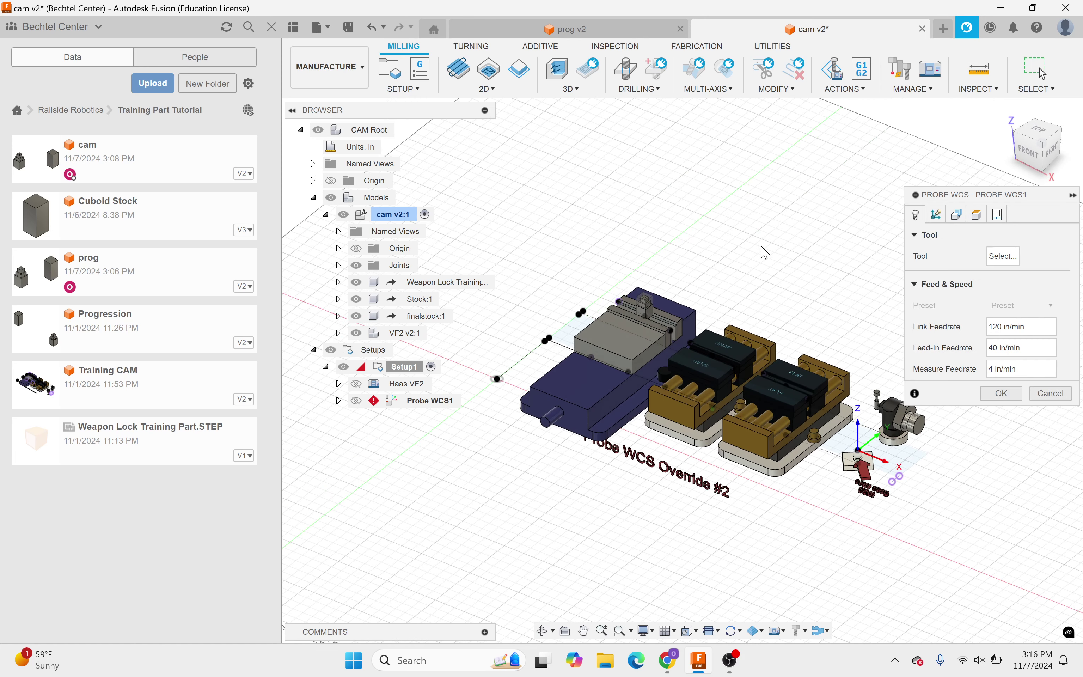
{"action": "scroll", "coordinate": [667, 296], "scroll_direction": "up", "scroll_amount": 2}
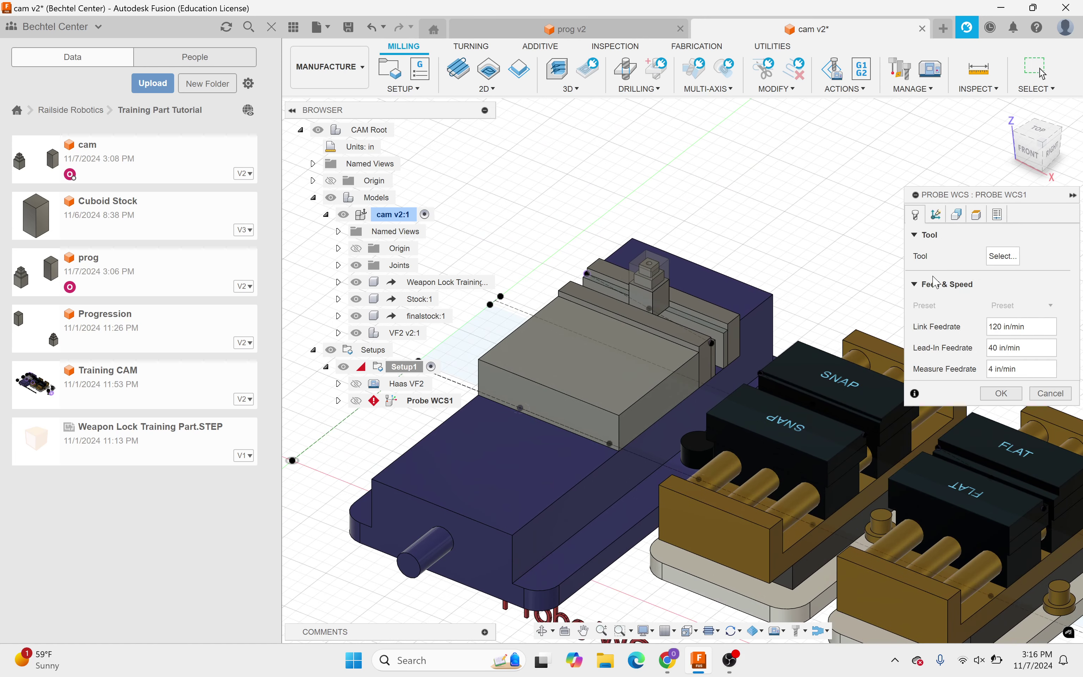
Step: Pick the 20 - Probe Standard tool from the BIDC CAT40 15000 (VF2, VF4) cloud library for the probing operation
{"action": "left_click", "coordinate": [1005, 257]}
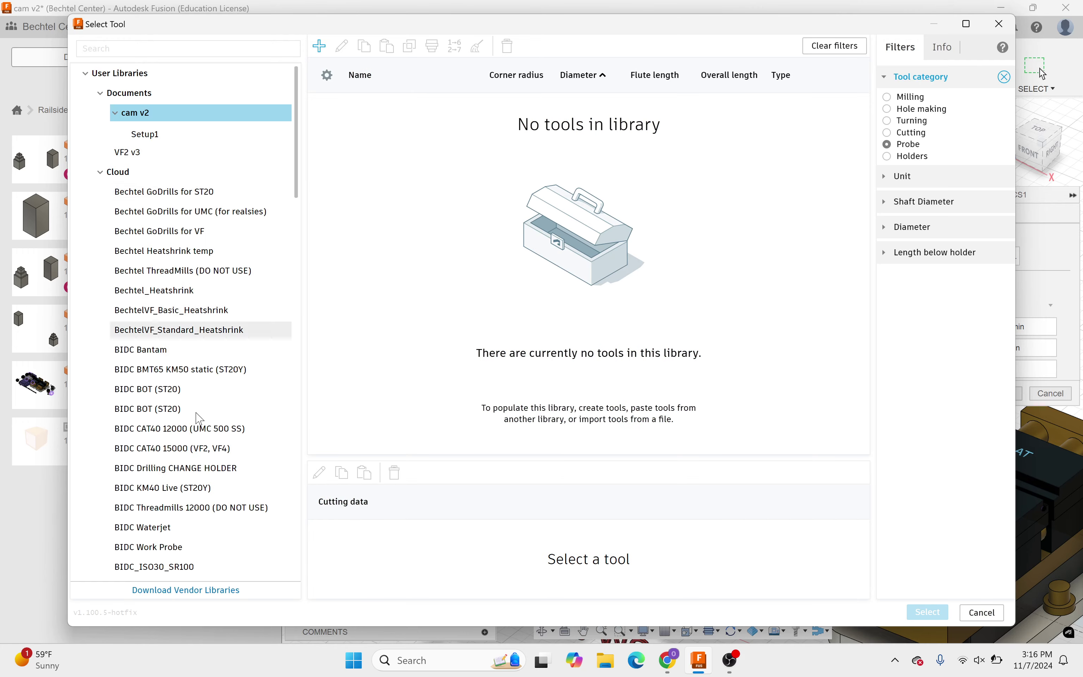
{"action": "scroll", "coordinate": [199, 419], "scroll_direction": "down", "scroll_amount": 2}
{"action": "scroll", "coordinate": [179, 341], "scroll_direction": "down", "scroll_amount": 1}
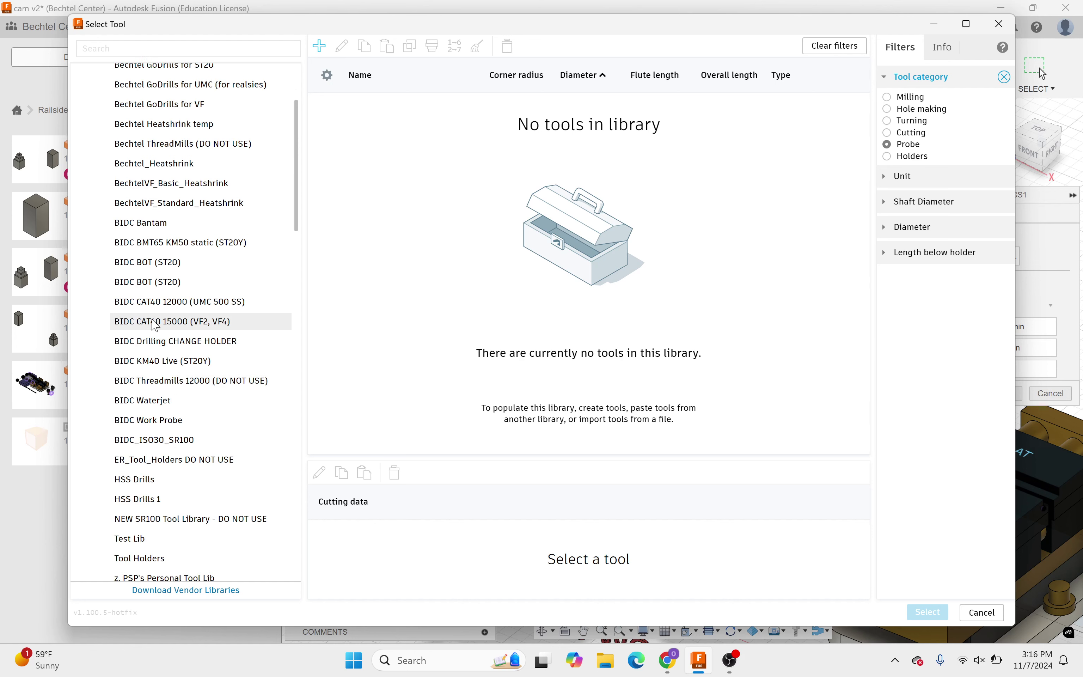
{"action": "left_click", "coordinate": [117, 325]}
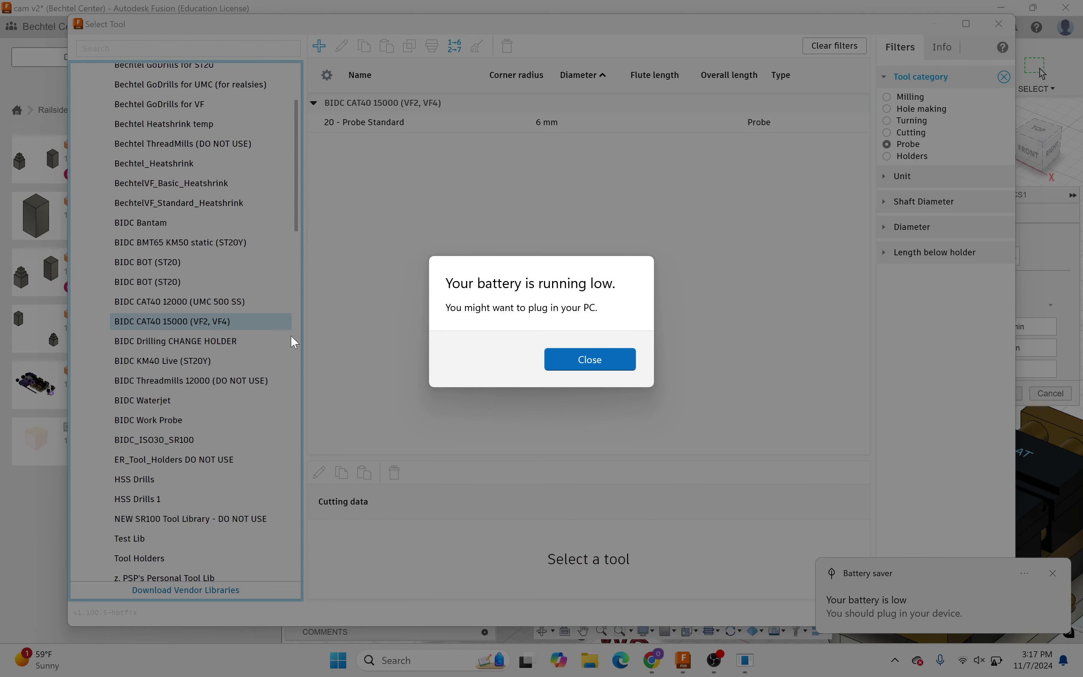
{"action": "left_click", "coordinate": [625, 368]}
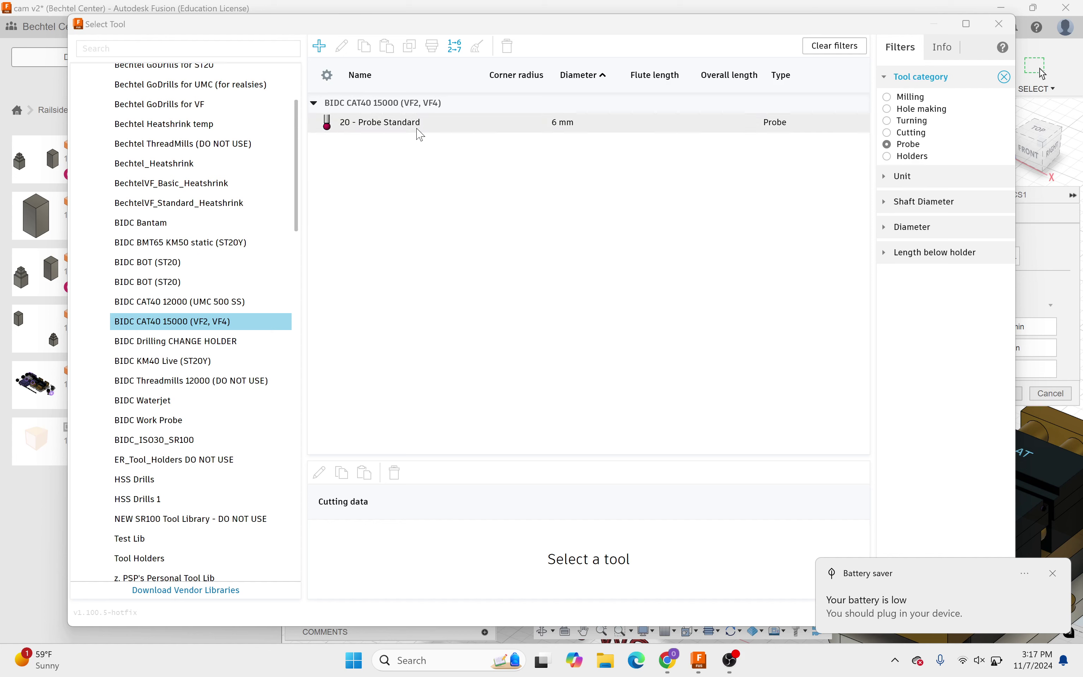
{"action": "left_click", "coordinate": [392, 143]}
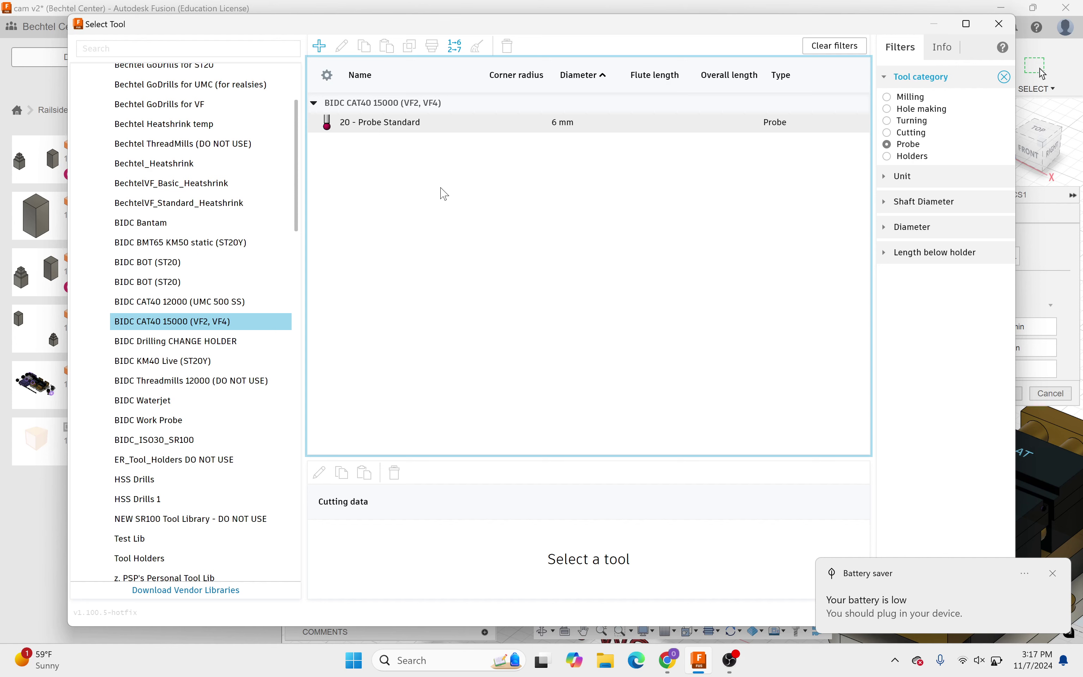
{"action": "key", "text": "Down"}
{"action": "mouse_move", "coordinate": [733, 645]}
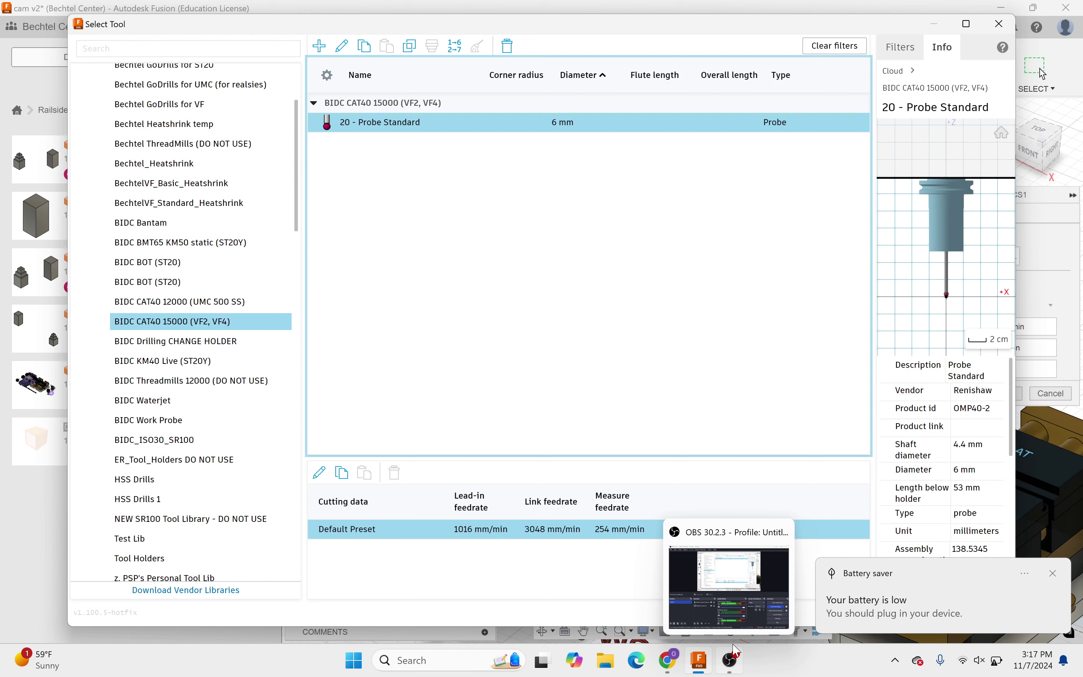
{"action": "left_click", "coordinate": [734, 653]}
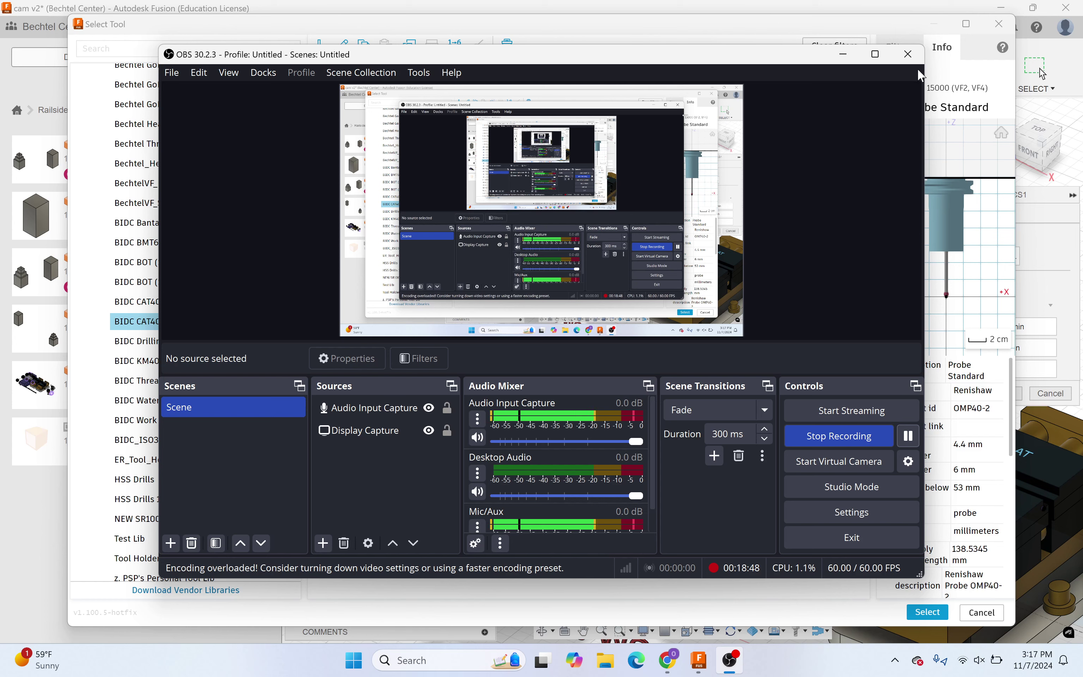
{"action": "left_click", "coordinate": [861, 37]}
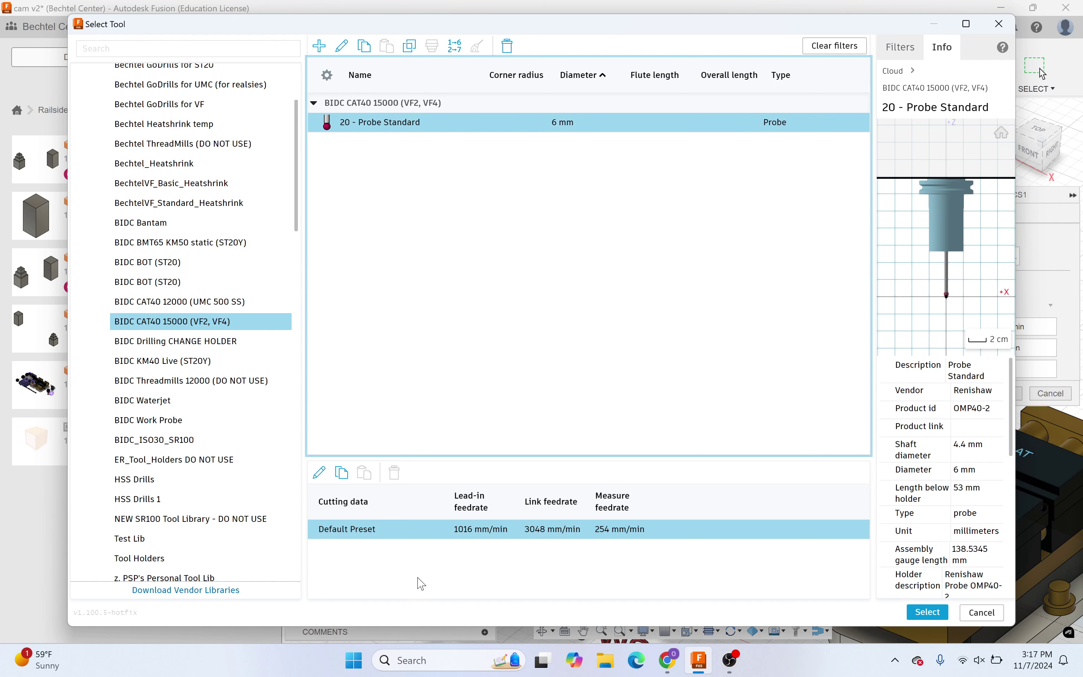
Step: Confirm the probe tool and set the large top face of the vise jaw block as a Z surface probe
{"action": "left_click", "coordinate": [927, 612]}
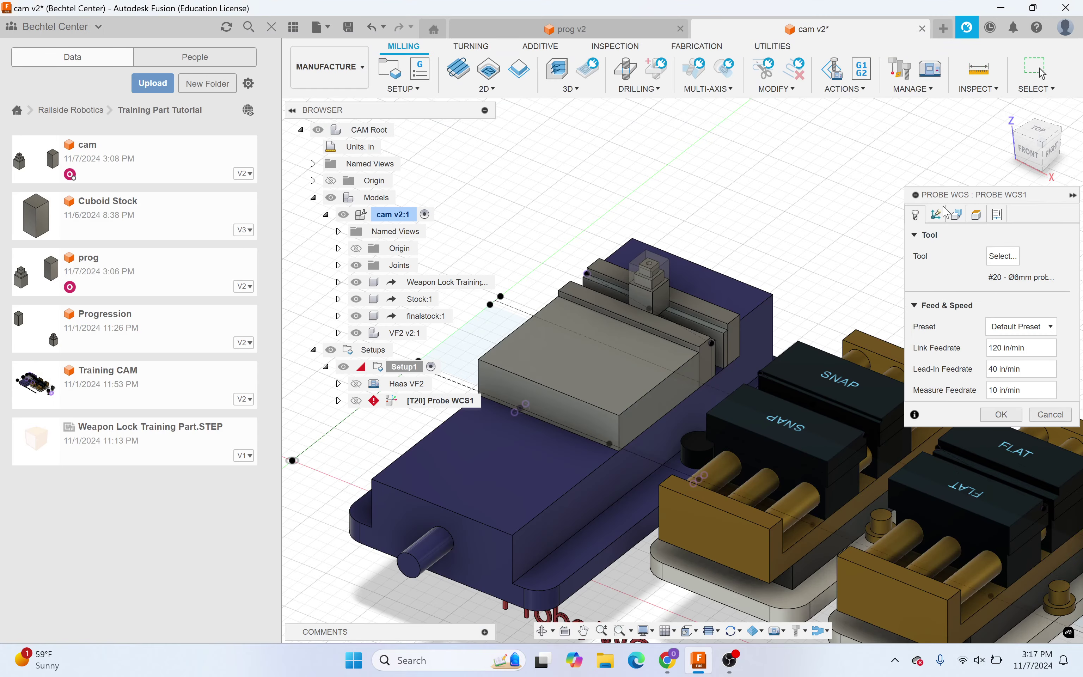
{"action": "left_click", "coordinate": [958, 214]}
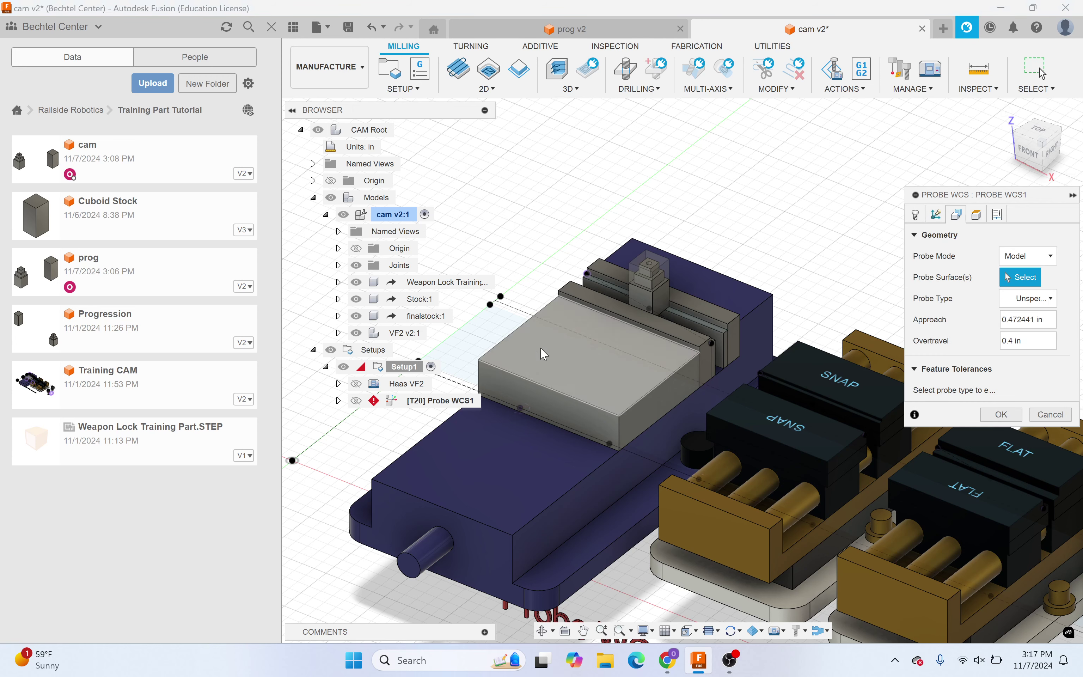
{"action": "left_click", "coordinate": [598, 346]}
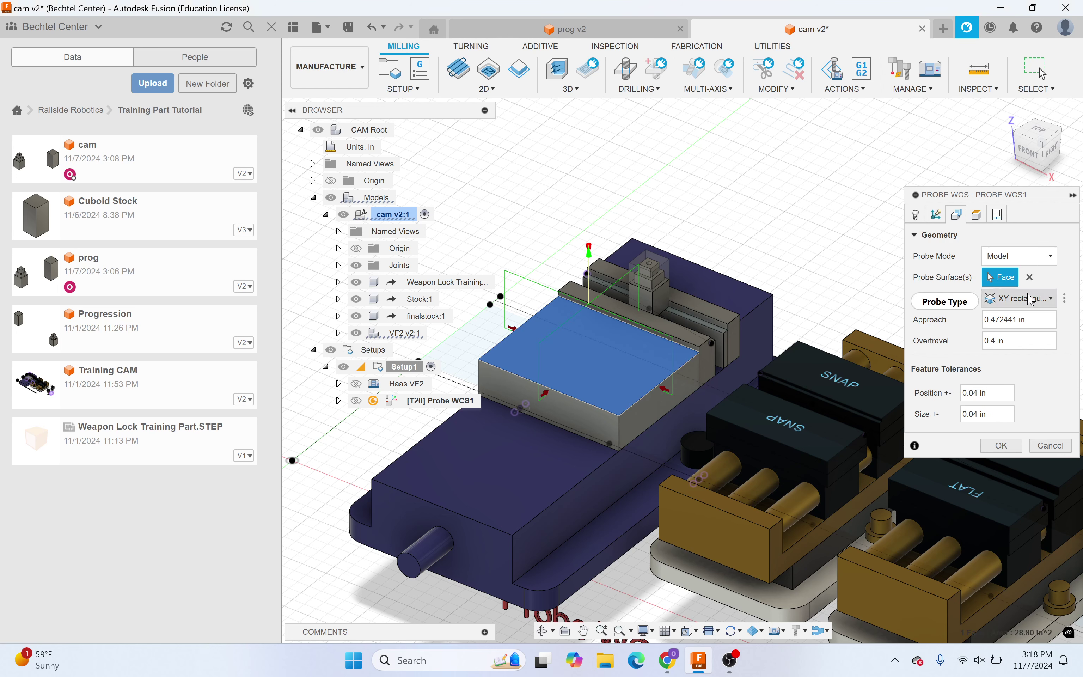
{"action": "left_click", "coordinate": [1032, 303]}
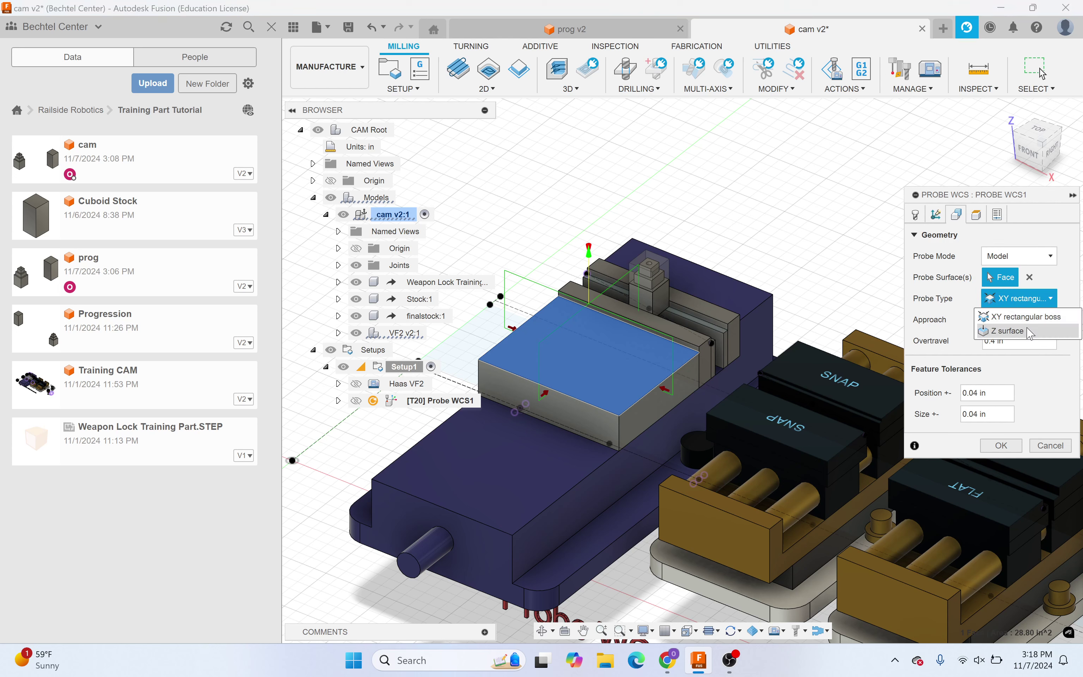
{"action": "left_click", "coordinate": [1003, 332]}
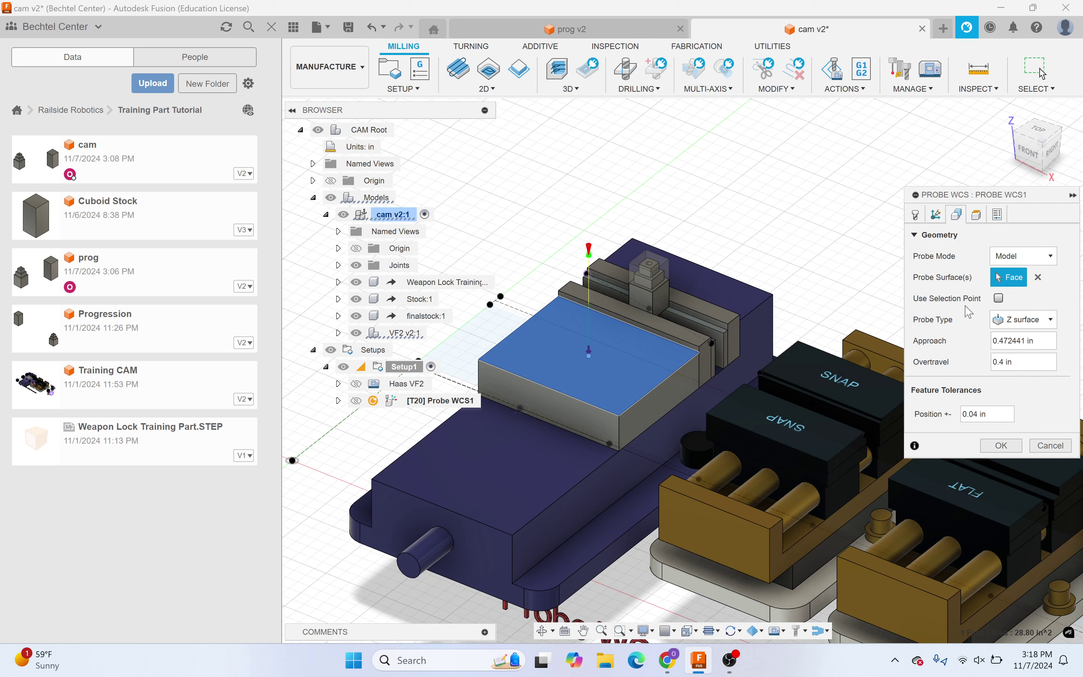
Step: Override the driving WCS with WCS offset 2 and finish the probing operation
{"action": "left_click", "coordinate": [977, 215]}
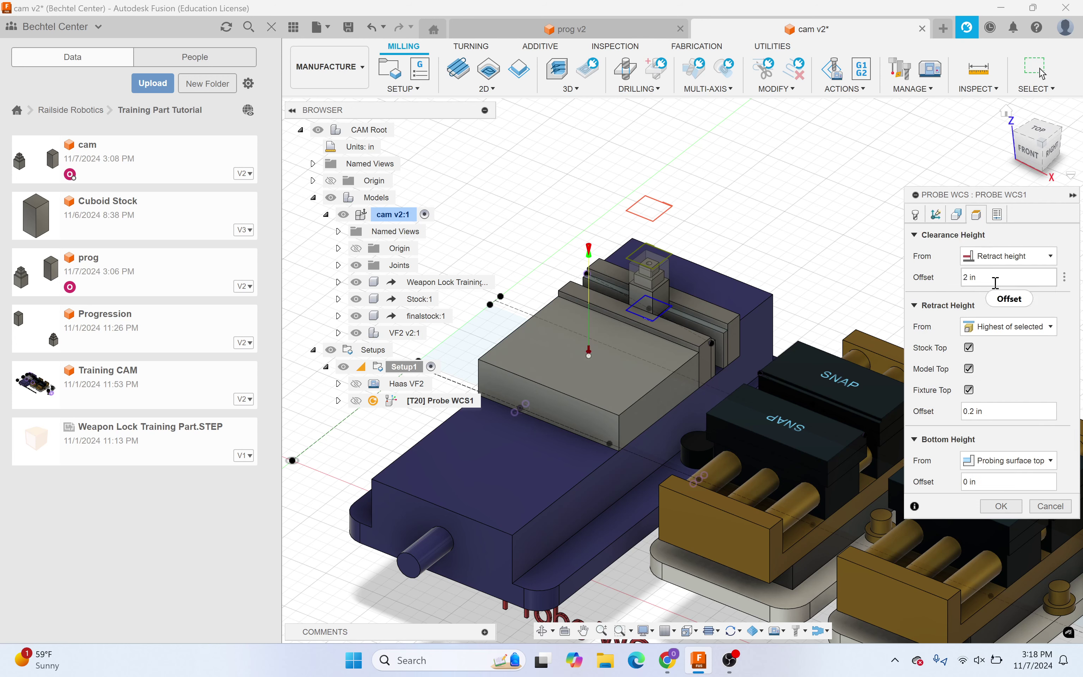
{"action": "left_click", "coordinate": [1003, 216]}
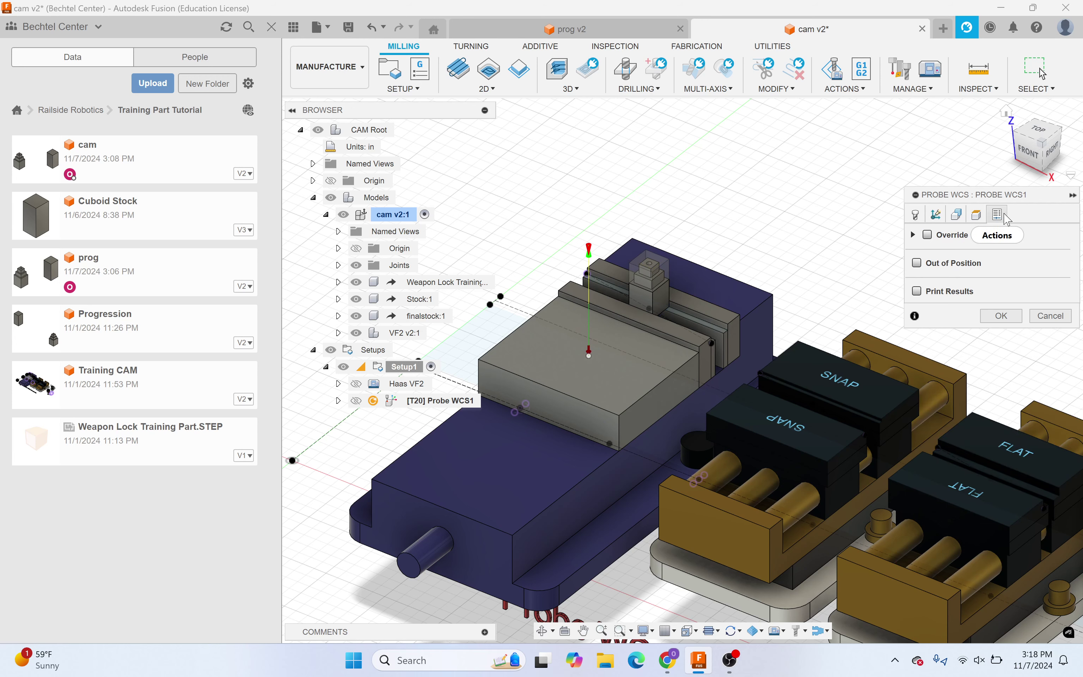
{"action": "left_click", "coordinate": [928, 234]}
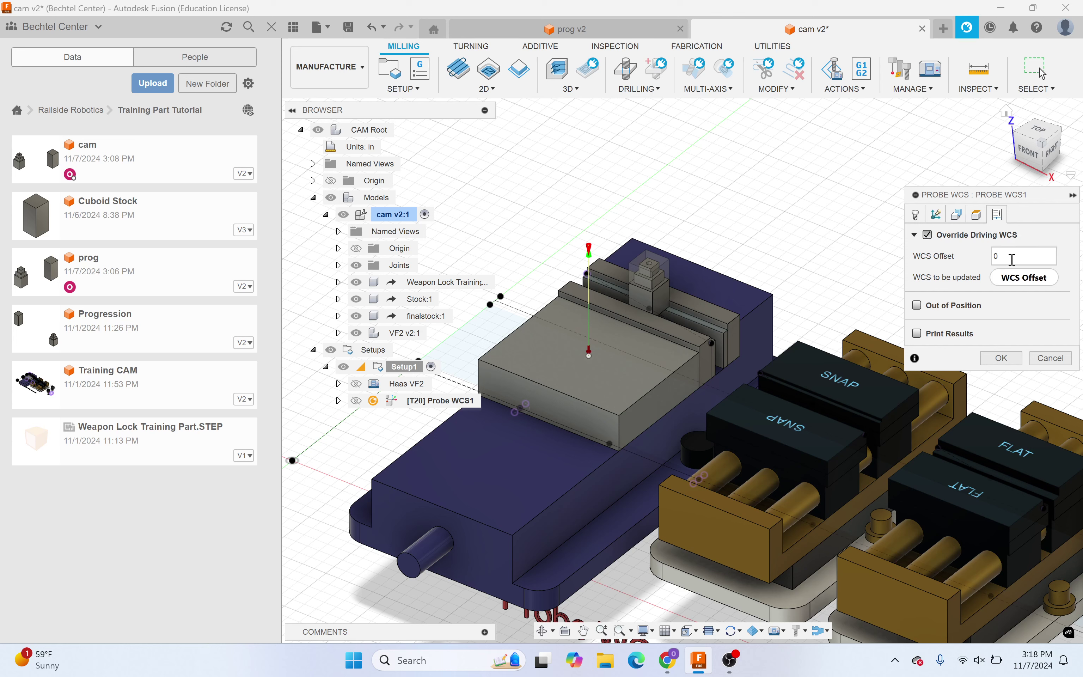
{"action": "double_click", "coordinate": [1029, 258]}
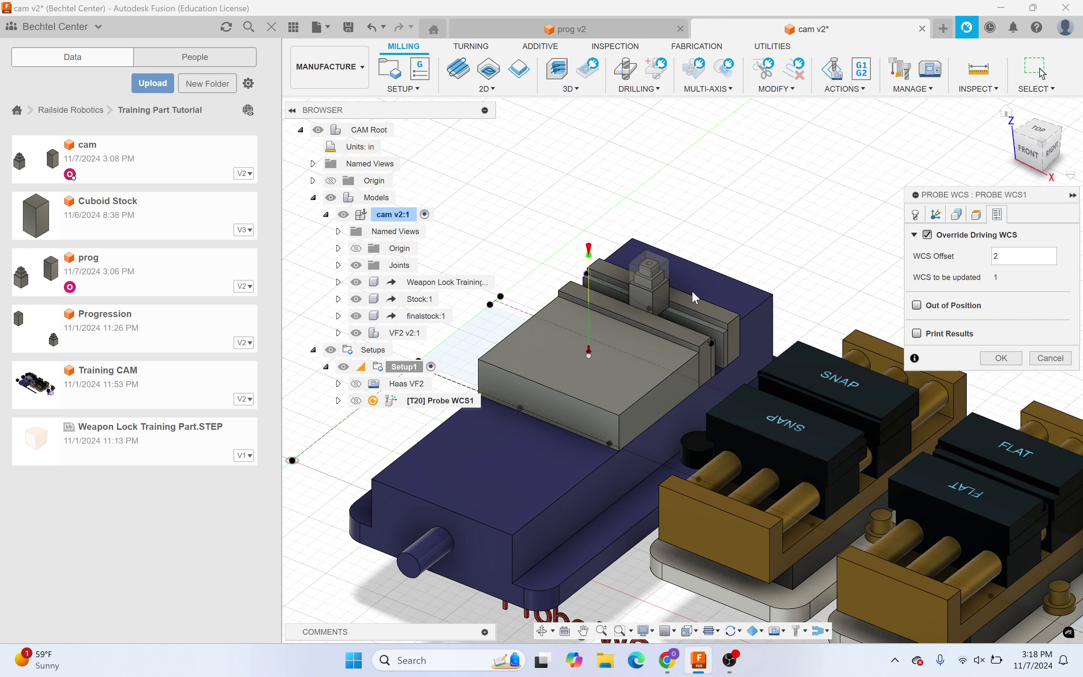
{"action": "scroll", "coordinate": [560, 320], "scroll_direction": "down", "scroll_amount": 5}
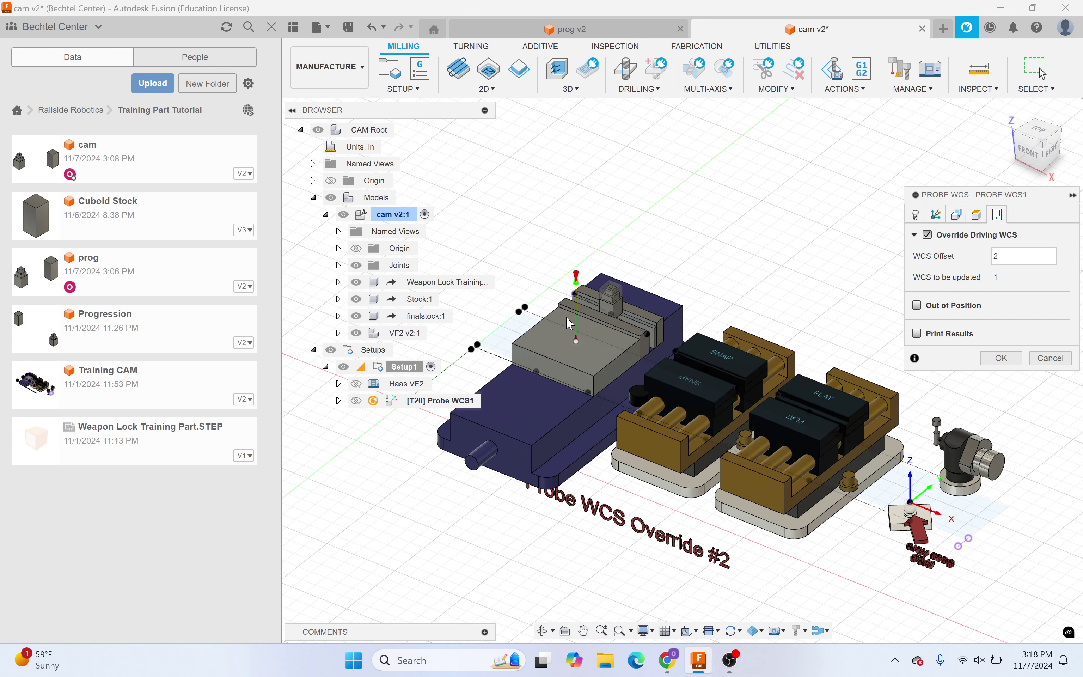
{"action": "scroll", "coordinate": [566, 316], "scroll_direction": "up", "scroll_amount": 5}
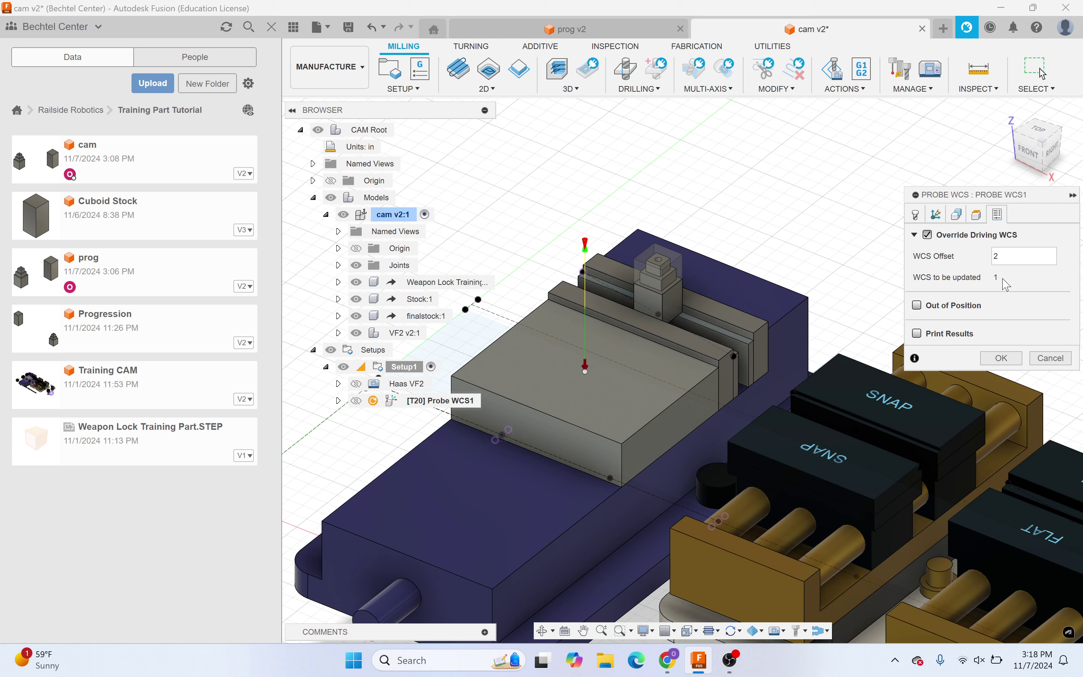
{"action": "left_click", "coordinate": [1001, 358]}
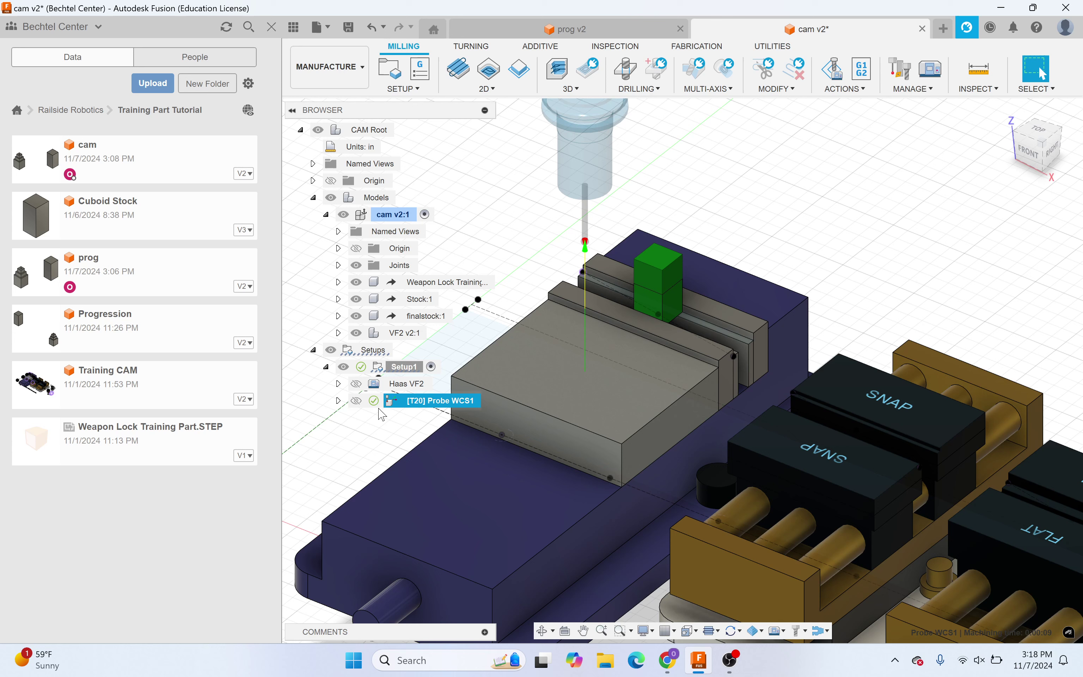
{"action": "mouse_move", "coordinate": [375, 402]}
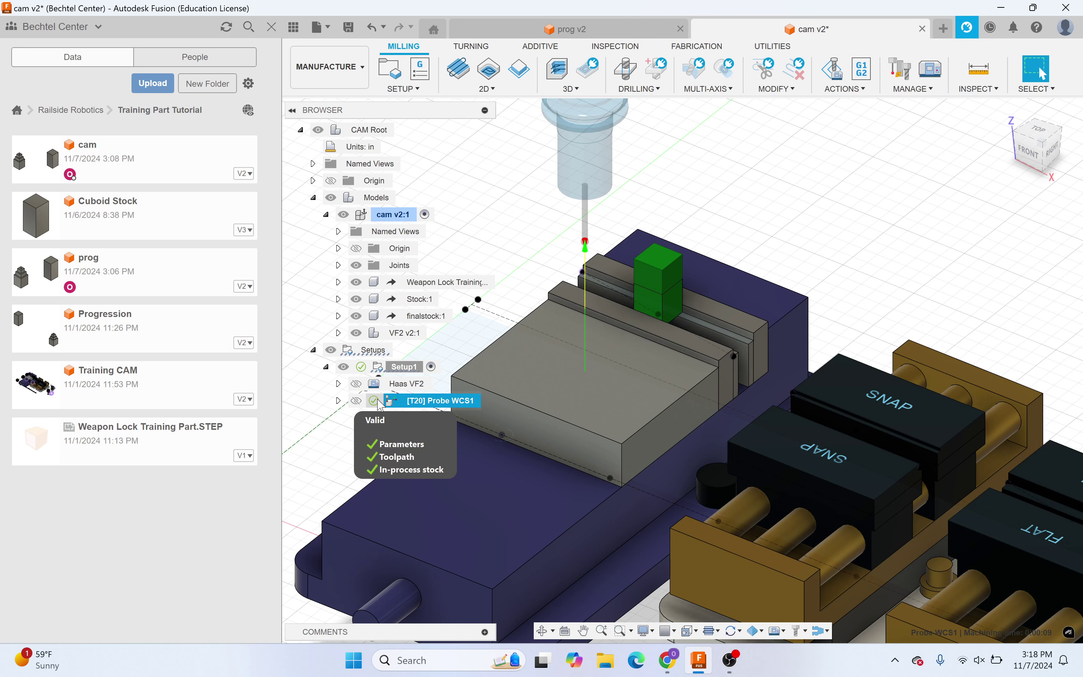
{"action": "scroll", "coordinate": [543, 420], "scroll_direction": "down", "scroll_amount": 2}
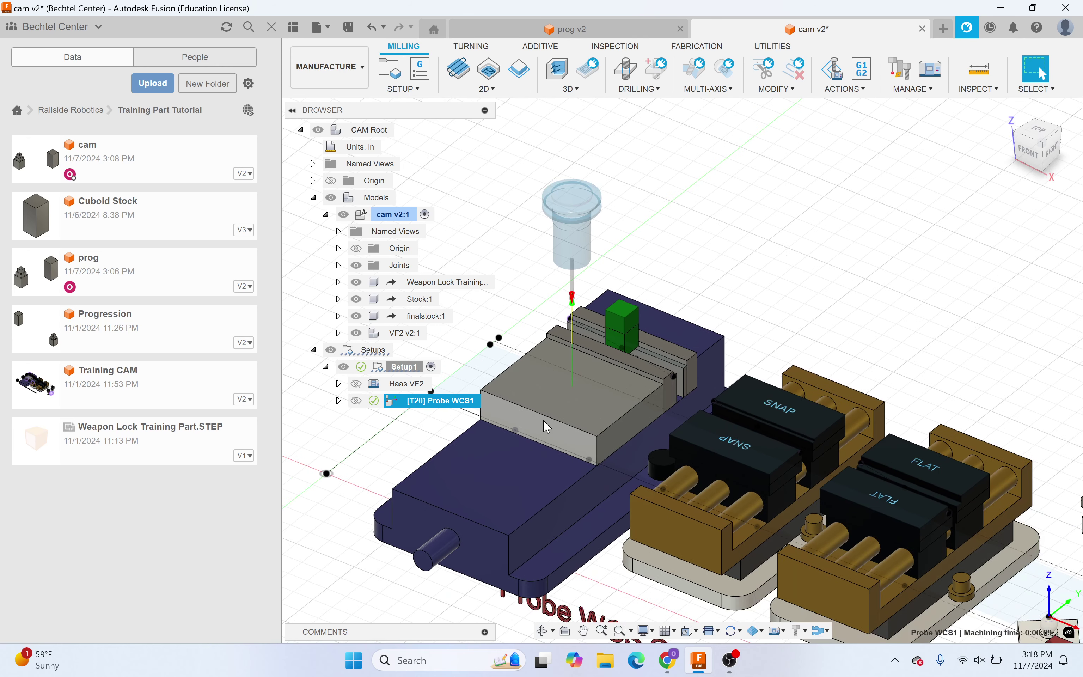
{"action": "scroll", "coordinate": [544, 420], "scroll_direction": "up", "scroll_amount": 2}
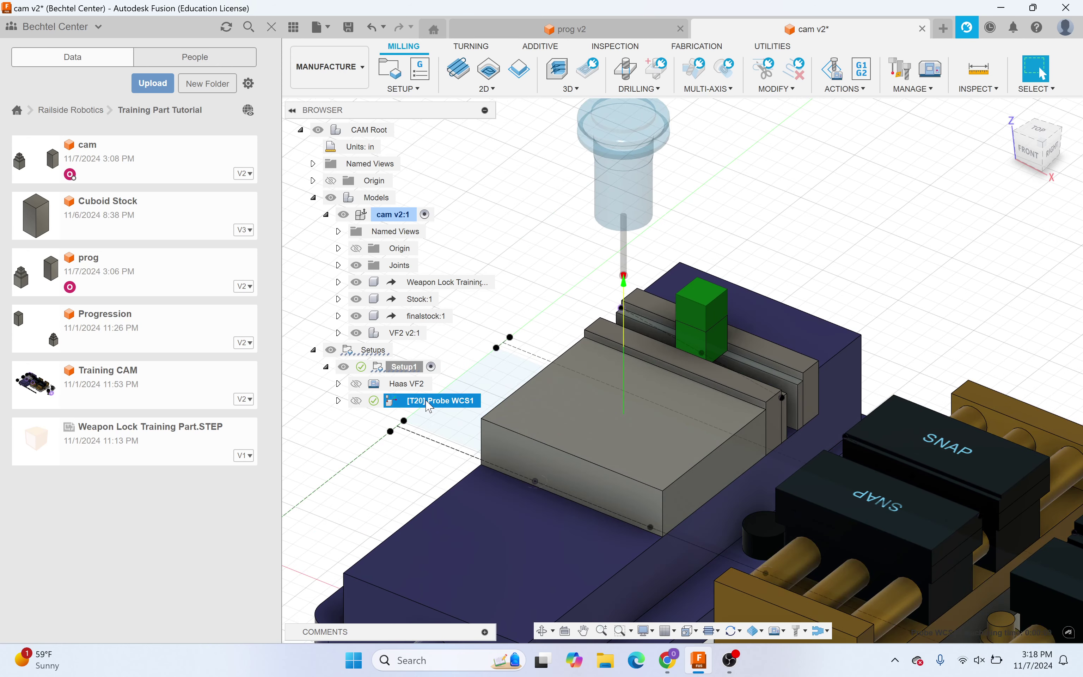
{"action": "right_click", "coordinate": [421, 409]}
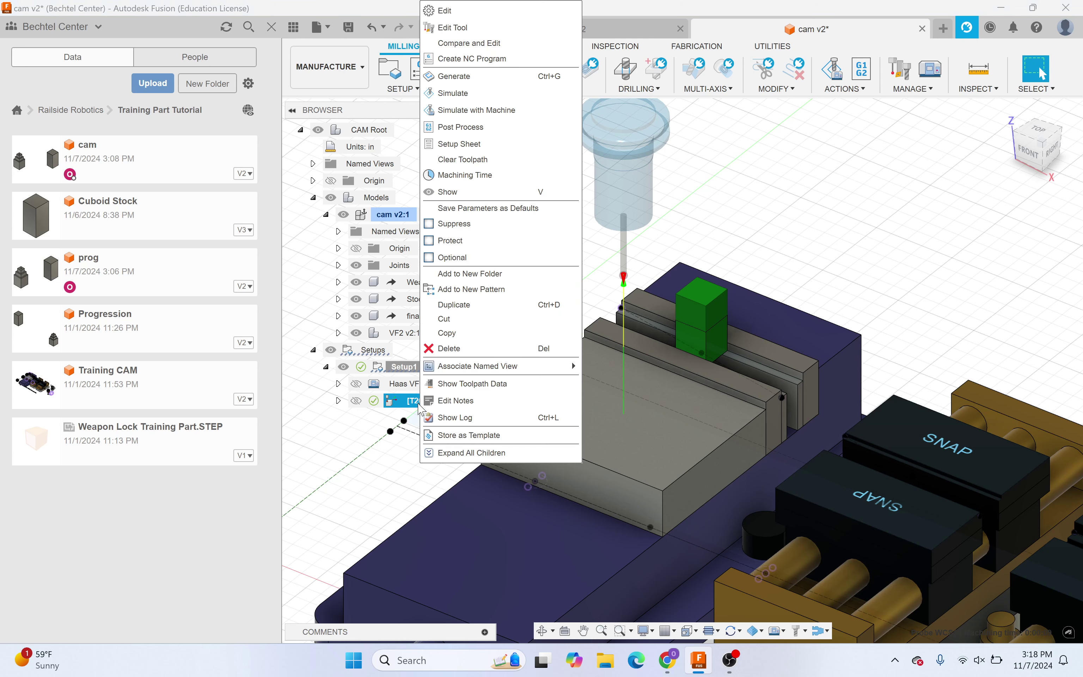
{"action": "left_click", "coordinate": [373, 418]}
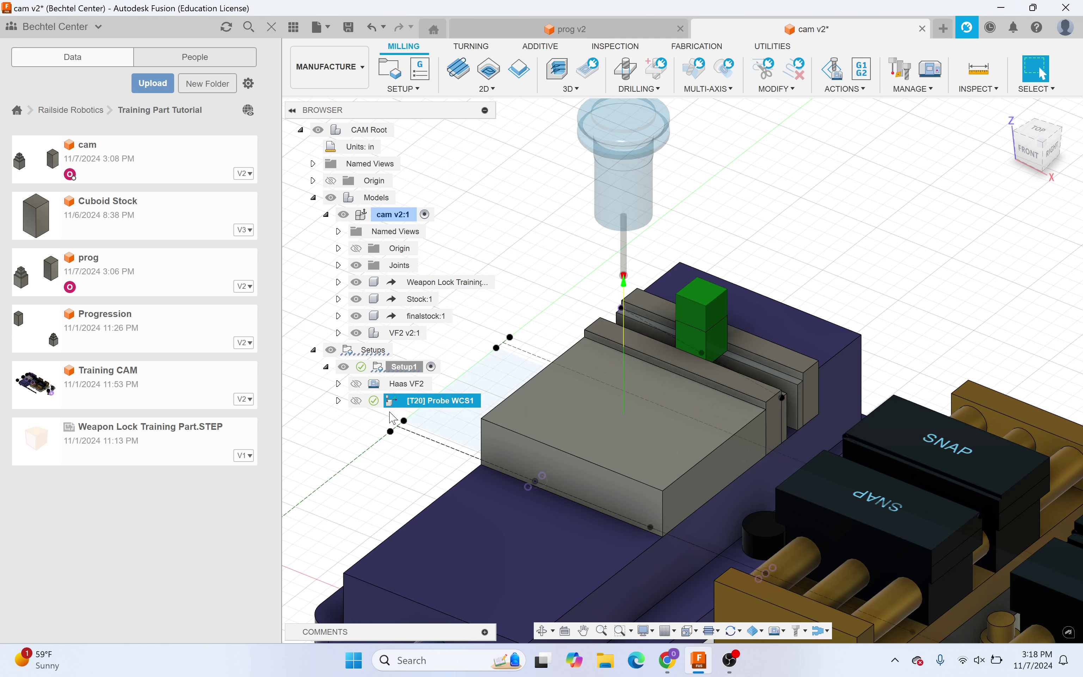
{"action": "right_click", "coordinate": [408, 408]}
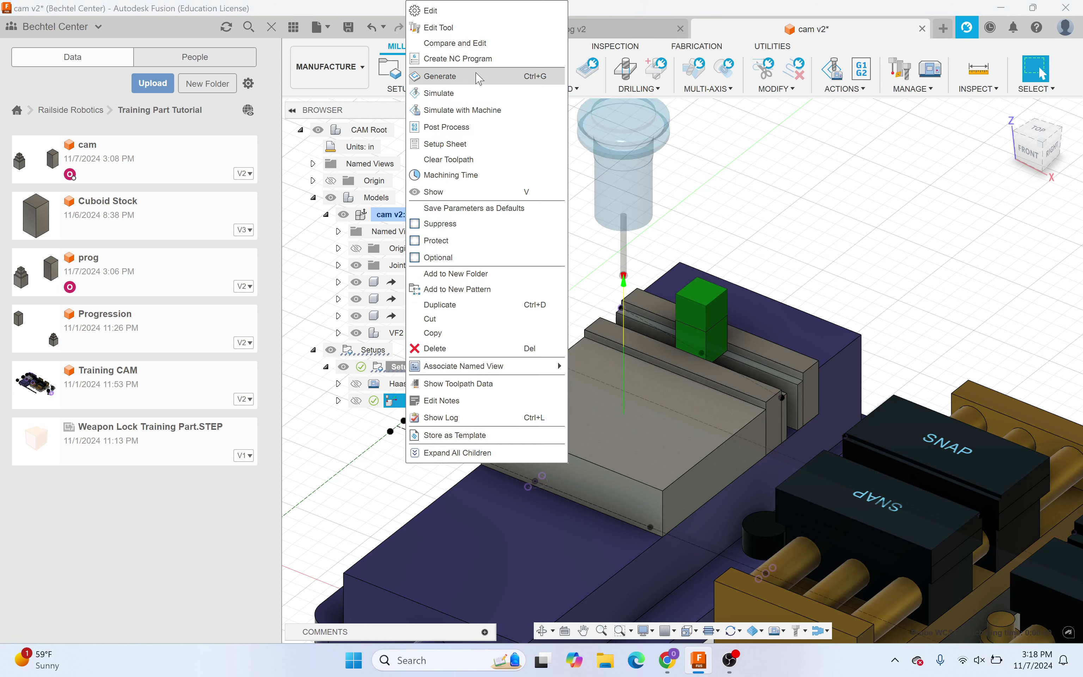
{"action": "key", "text": "Escape"}
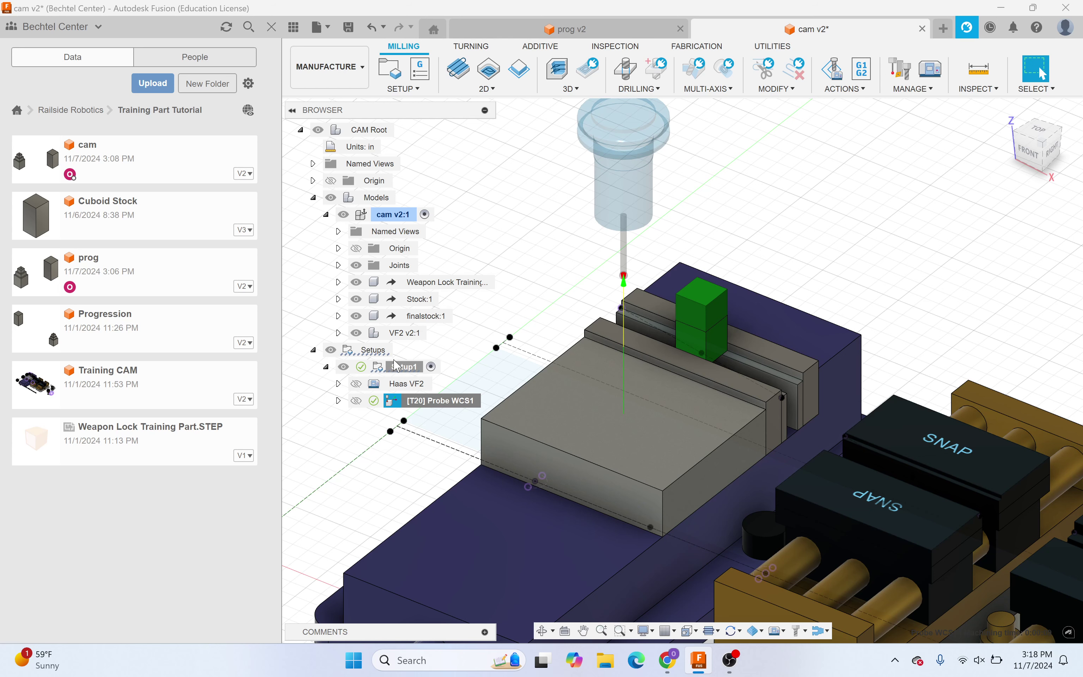
{"action": "right_click", "coordinate": [402, 367]}
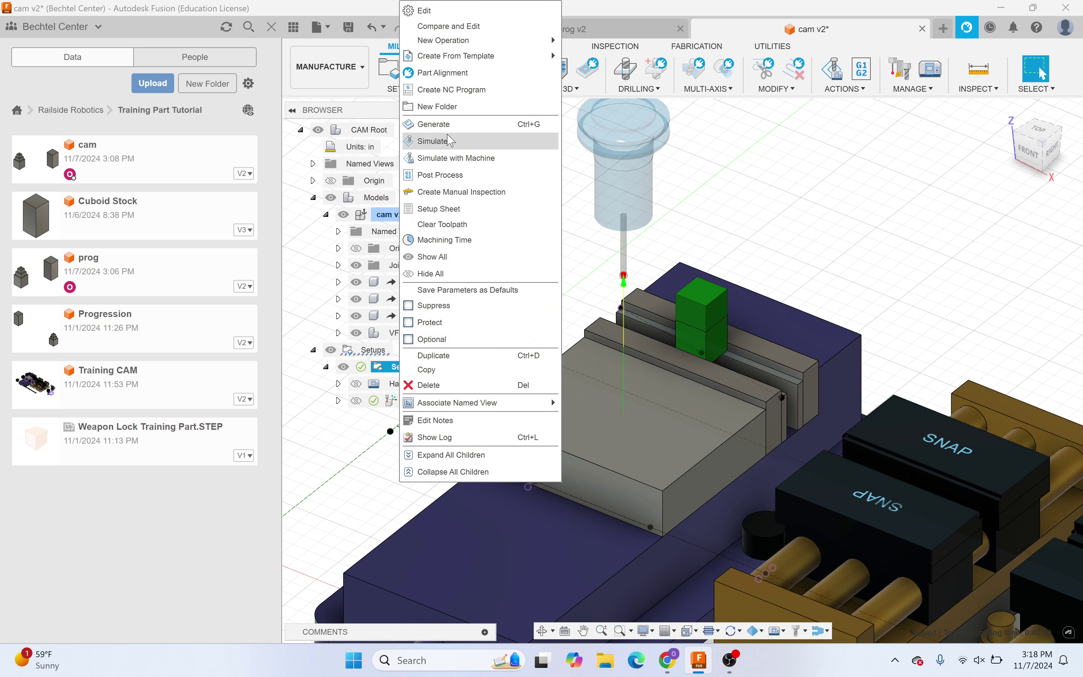
{"action": "key", "text": "Escape"}
Step: Simulate the first Probe WCS operation's toolpath and exit the simulation
{"action": "right_click", "coordinate": [436, 400]}
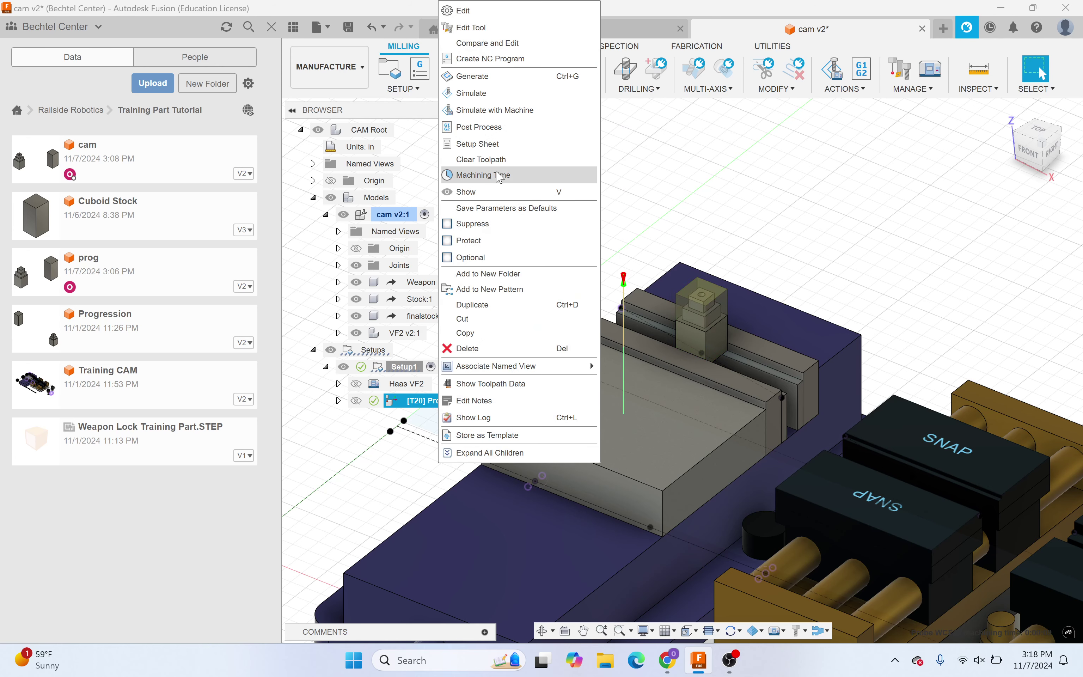
{"action": "left_click", "coordinate": [492, 95]}
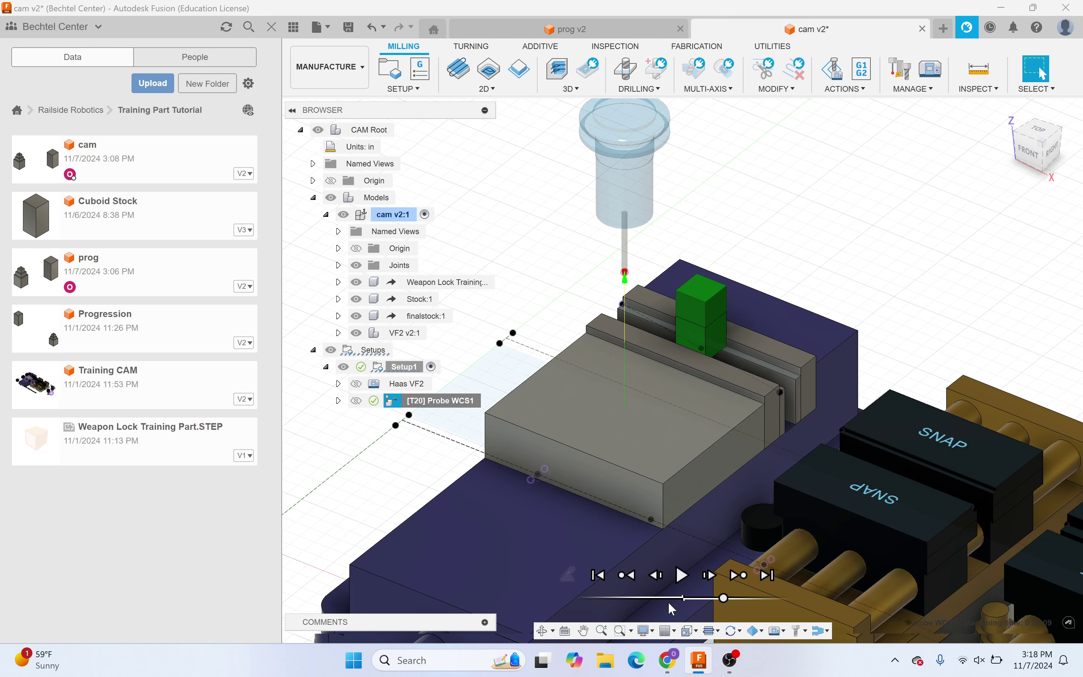
{"action": "left_click", "coordinate": [684, 576]}
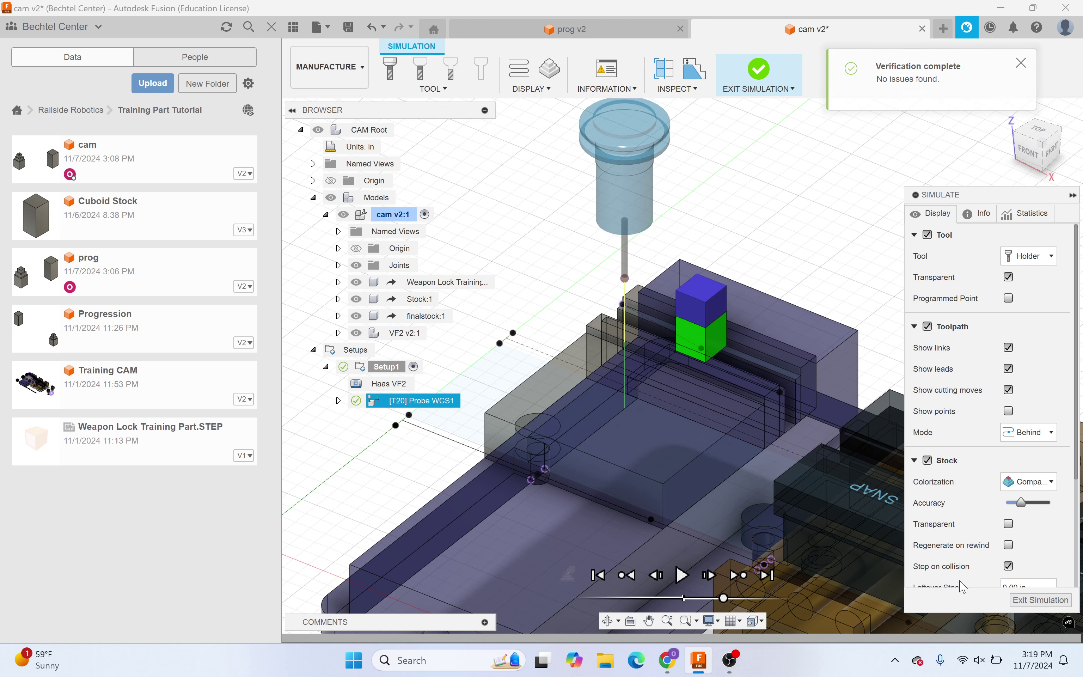
{"action": "left_click", "coordinate": [1045, 602]}
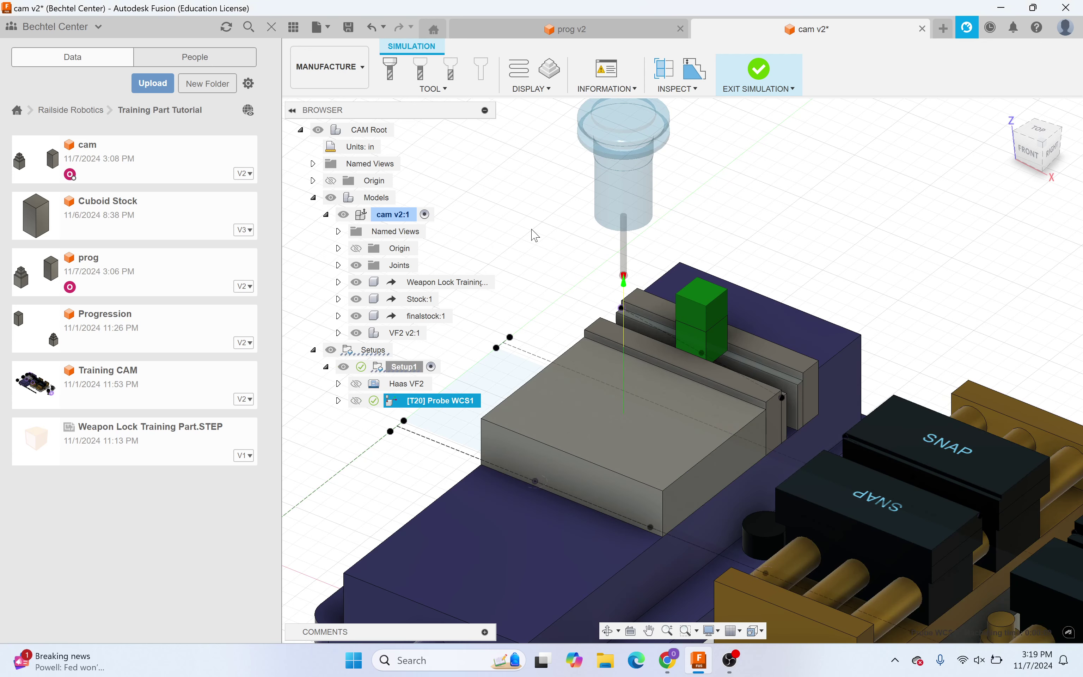
Step: Start a second Probe WCS operation, set the stock's top face as an XY rectangular probe surface, and check its tool
{"action": "left_click", "coordinate": [405, 89]}
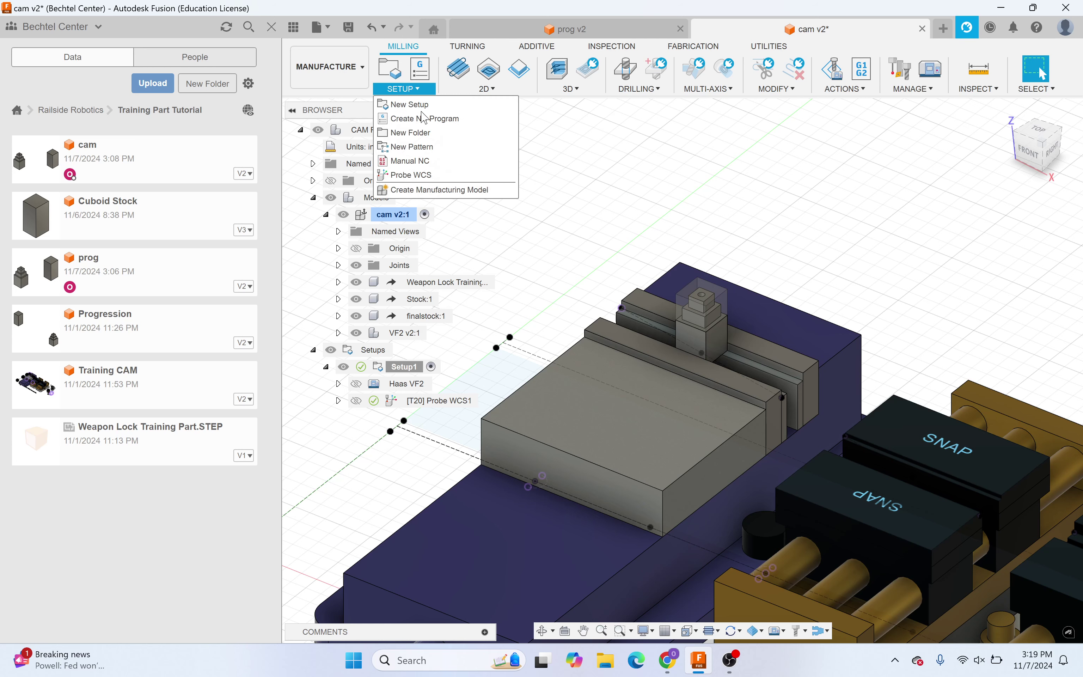
{"action": "left_click", "coordinate": [449, 177]}
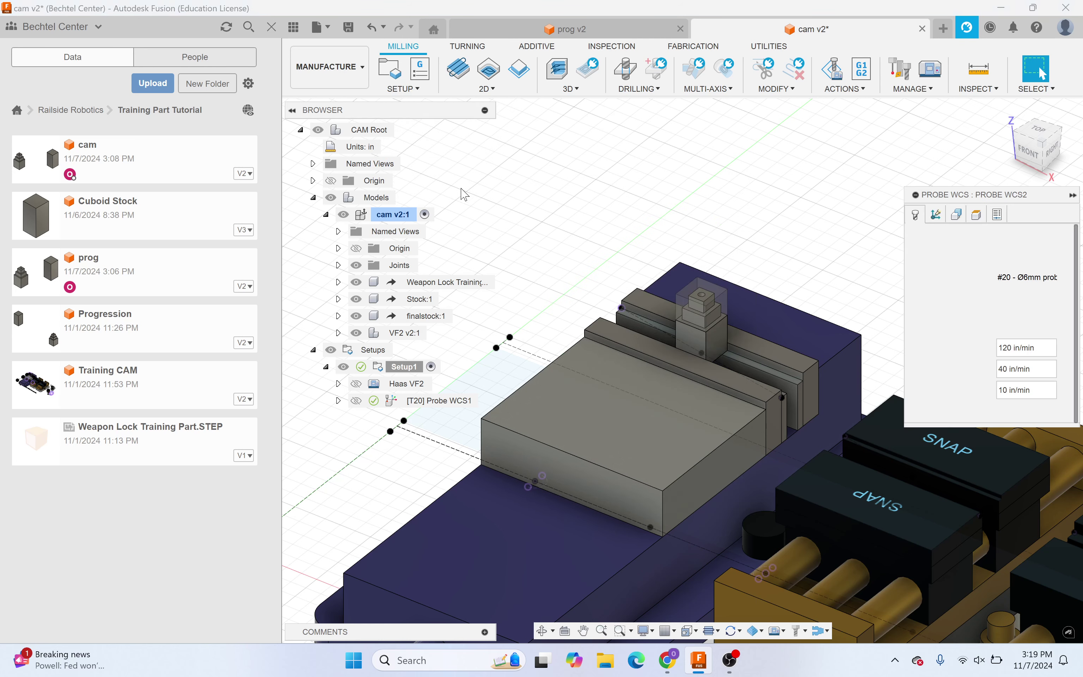
{"action": "left_click", "coordinate": [682, 290]}
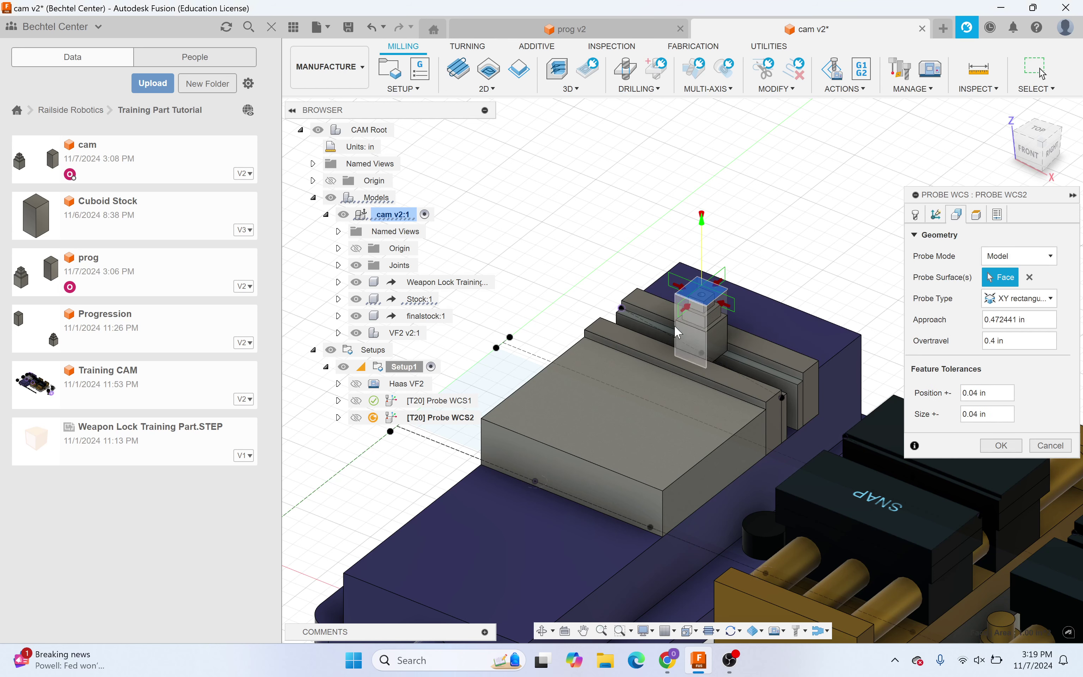
{"action": "left_click", "coordinate": [915, 215]}
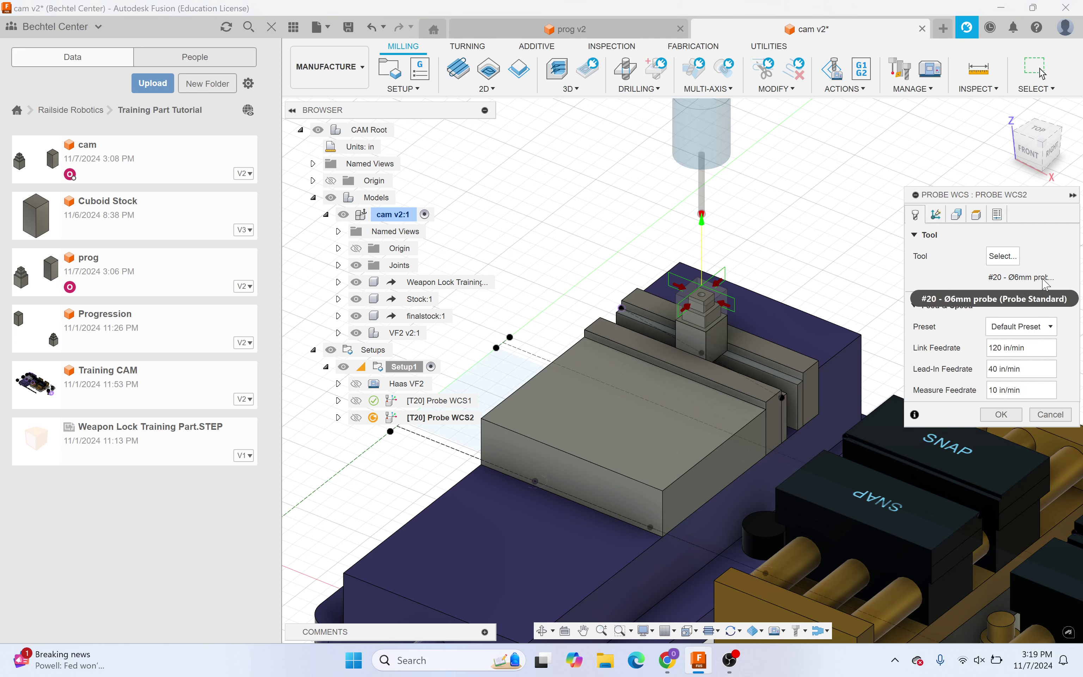
{"action": "left_click", "coordinate": [956, 215]}
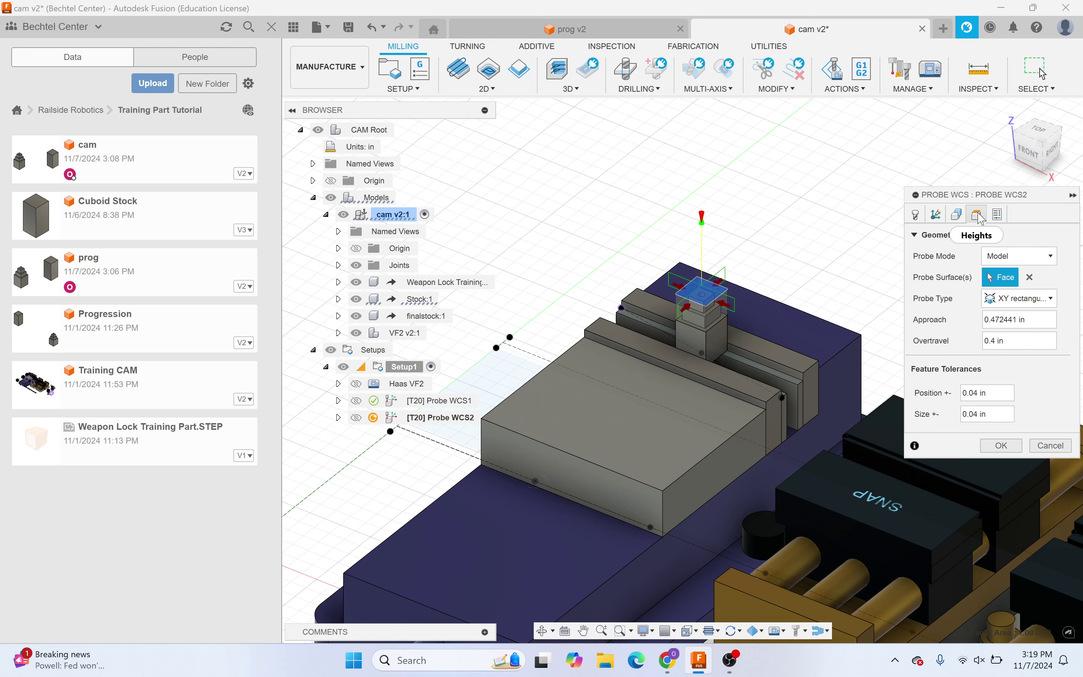
Step: Override the stock probing operation's driving WCS with WCS offset 2 and finish the operation
{"action": "left_click", "coordinate": [998, 214]}
{"action": "left_click", "coordinate": [928, 235]}
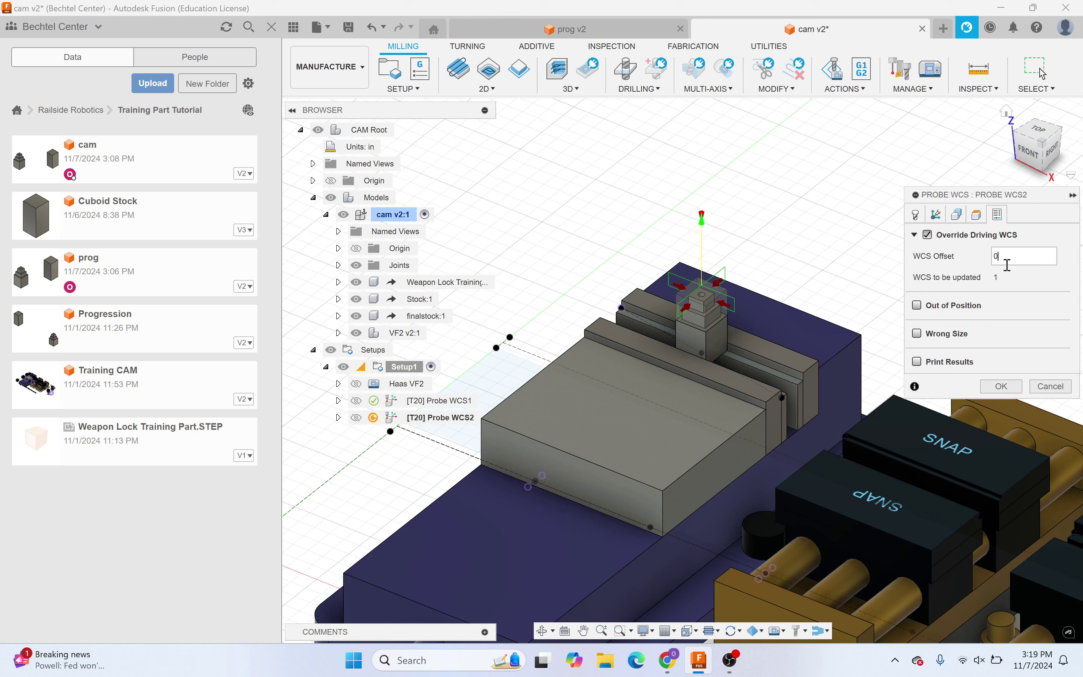
{"action": "double_click", "coordinate": [1007, 264]}
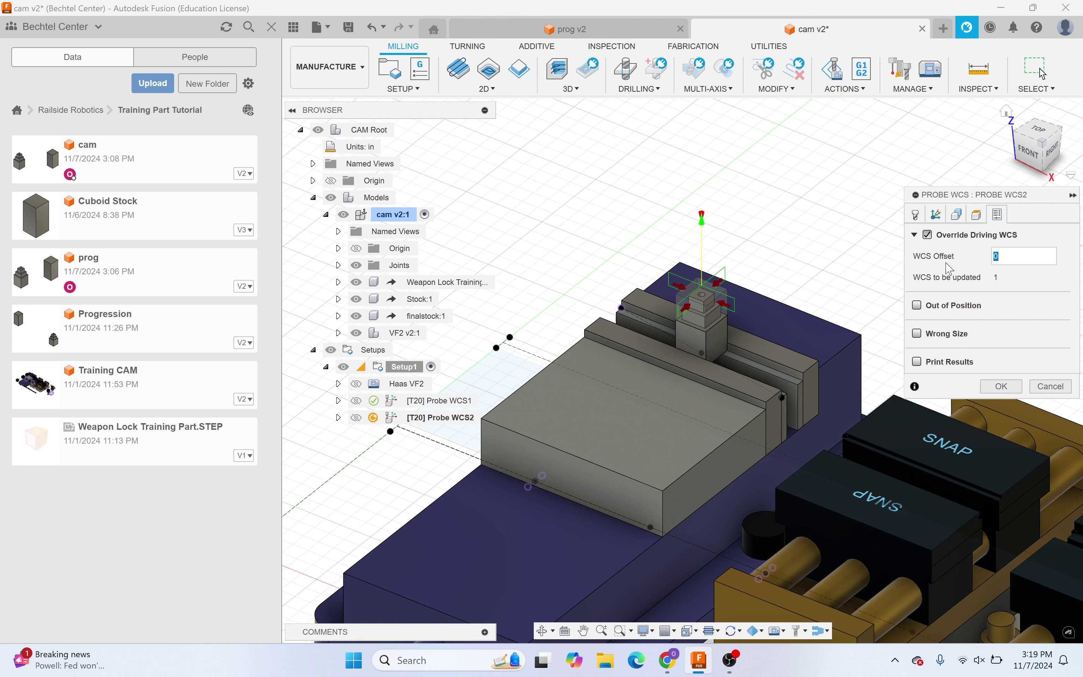
{"action": "type", "text": "2"}
{"action": "left_click", "coordinate": [1003, 386]}
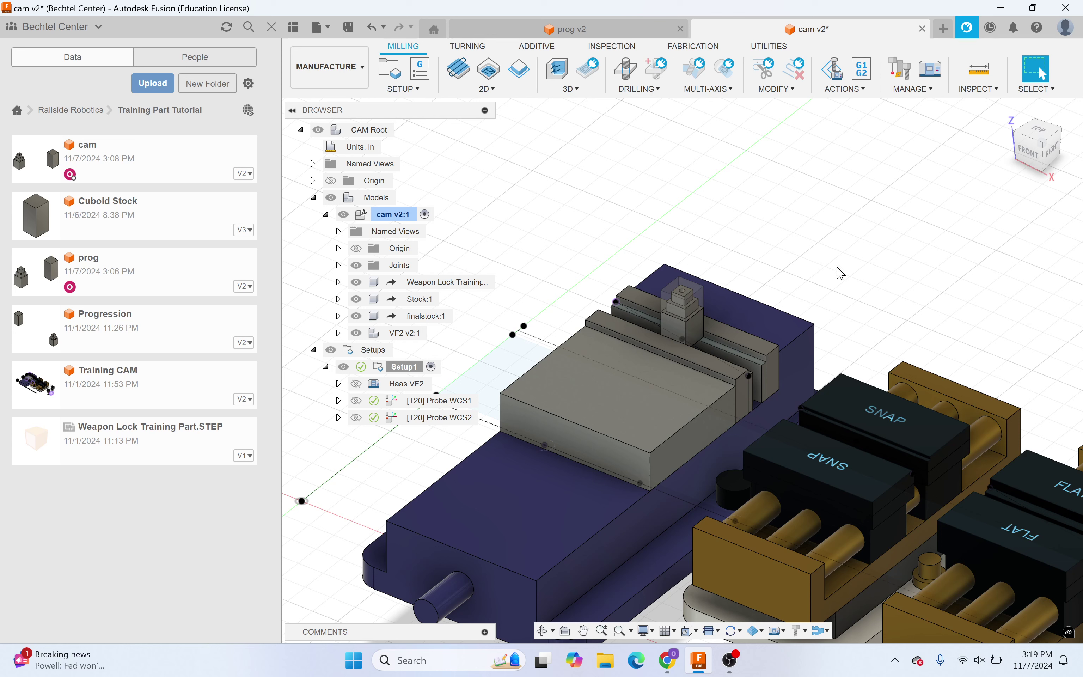
{"action": "scroll", "coordinate": [671, 289], "scroll_direction": "up", "scroll_amount": 5}
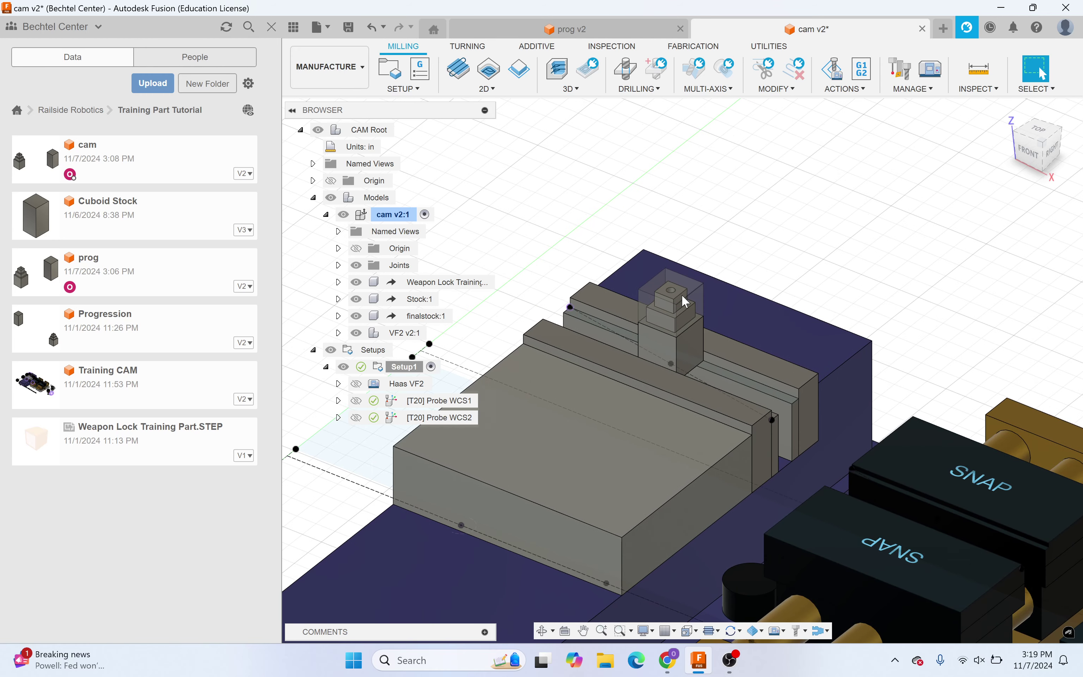
{"action": "scroll", "coordinate": [680, 293], "scroll_direction": "up", "scroll_amount": 1}
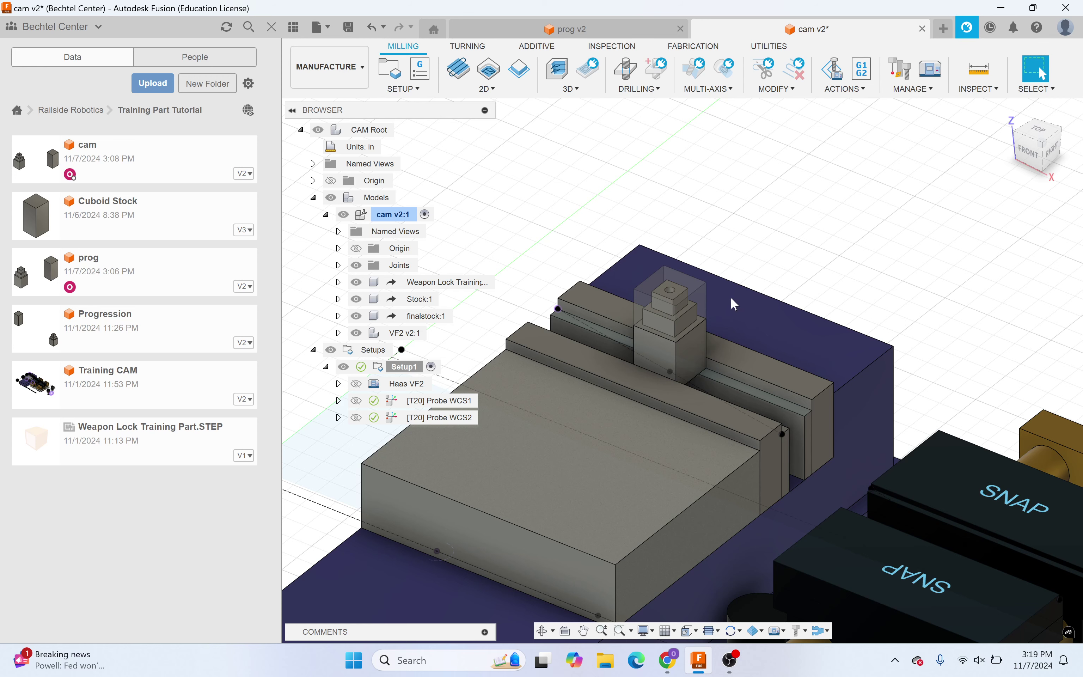
{"action": "scroll", "coordinate": [730, 296], "scroll_direction": "down", "scroll_amount": 3}
{"action": "scroll", "coordinate": [715, 313], "scroll_direction": "up", "scroll_amount": 5}
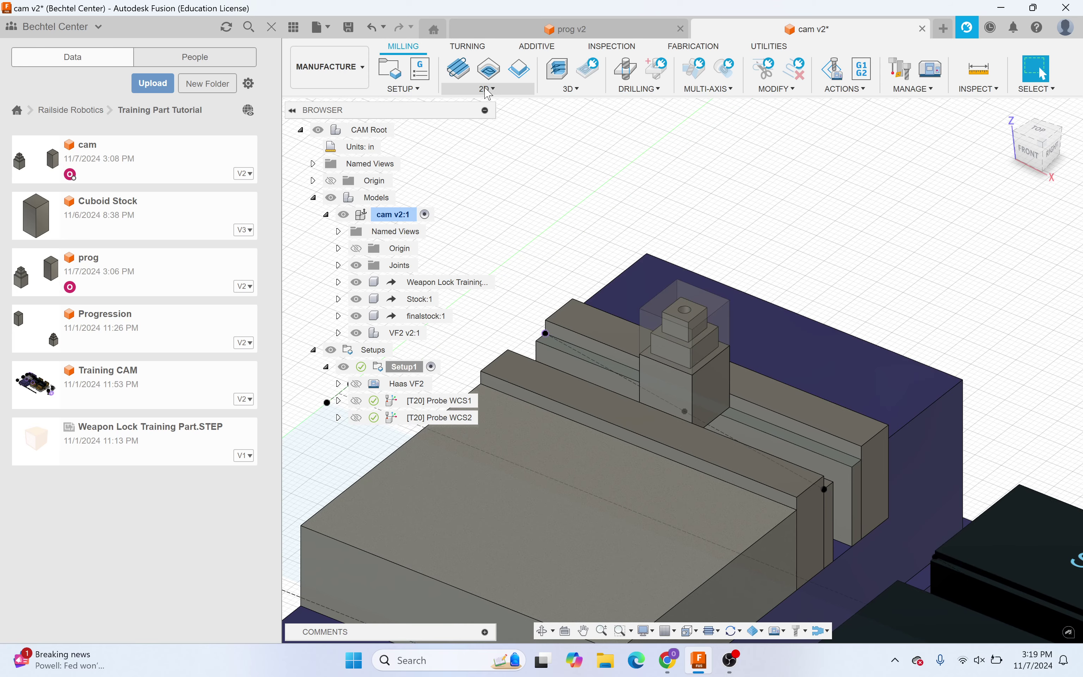
{"action": "left_click", "coordinate": [488, 89]}
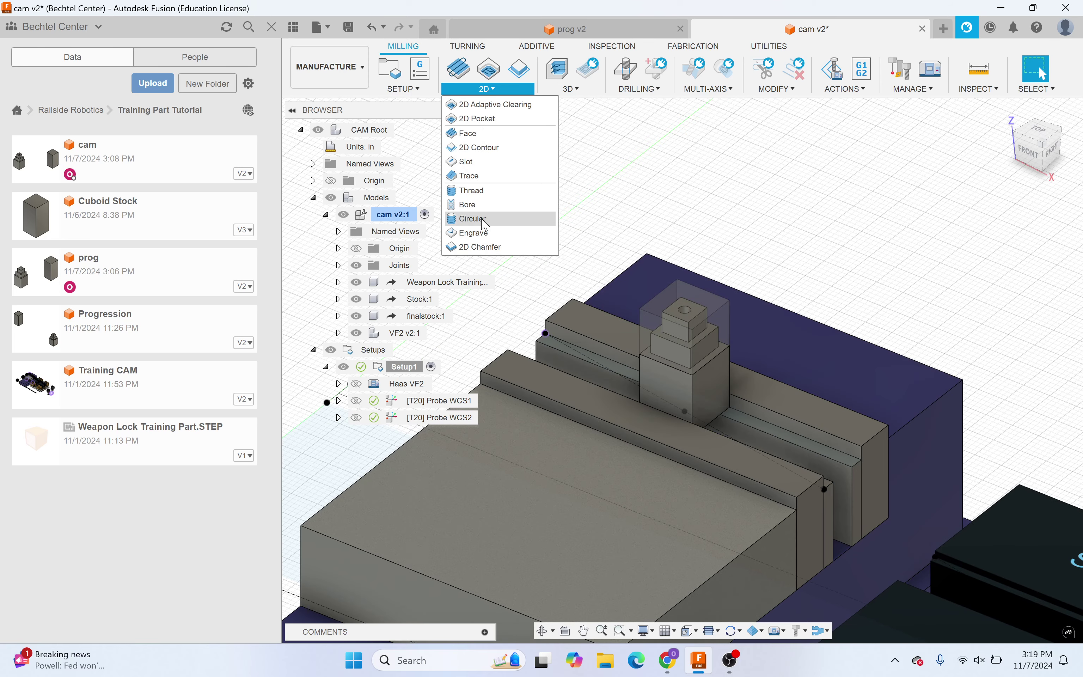
{"action": "left_click", "coordinate": [571, 88]}
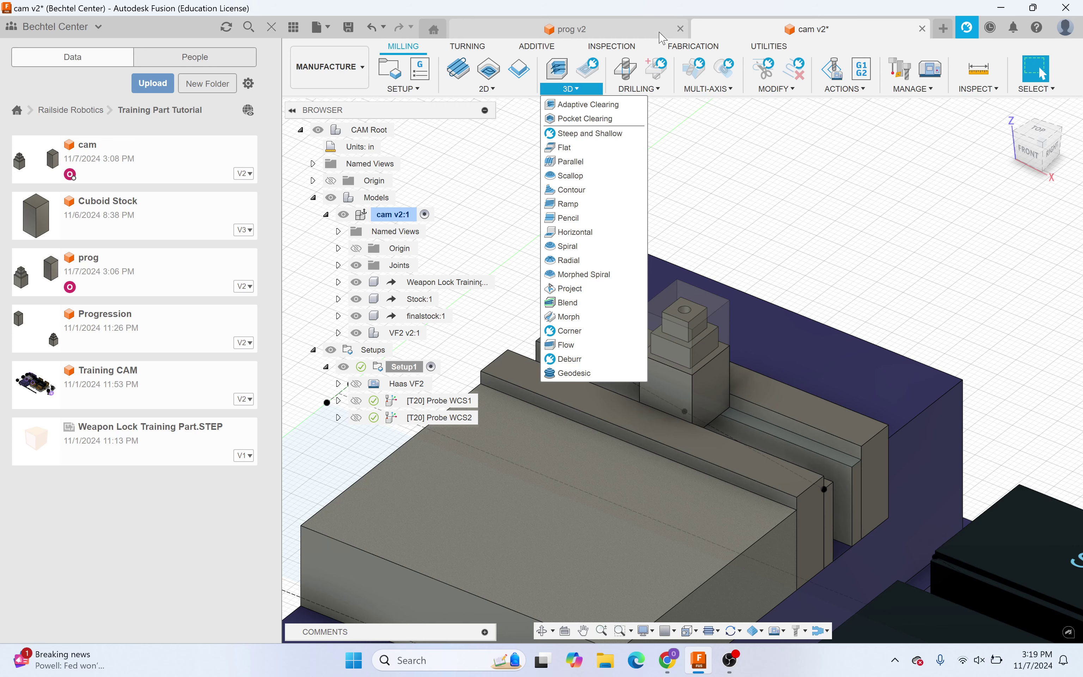
{"action": "left_click", "coordinate": [724, 88]}
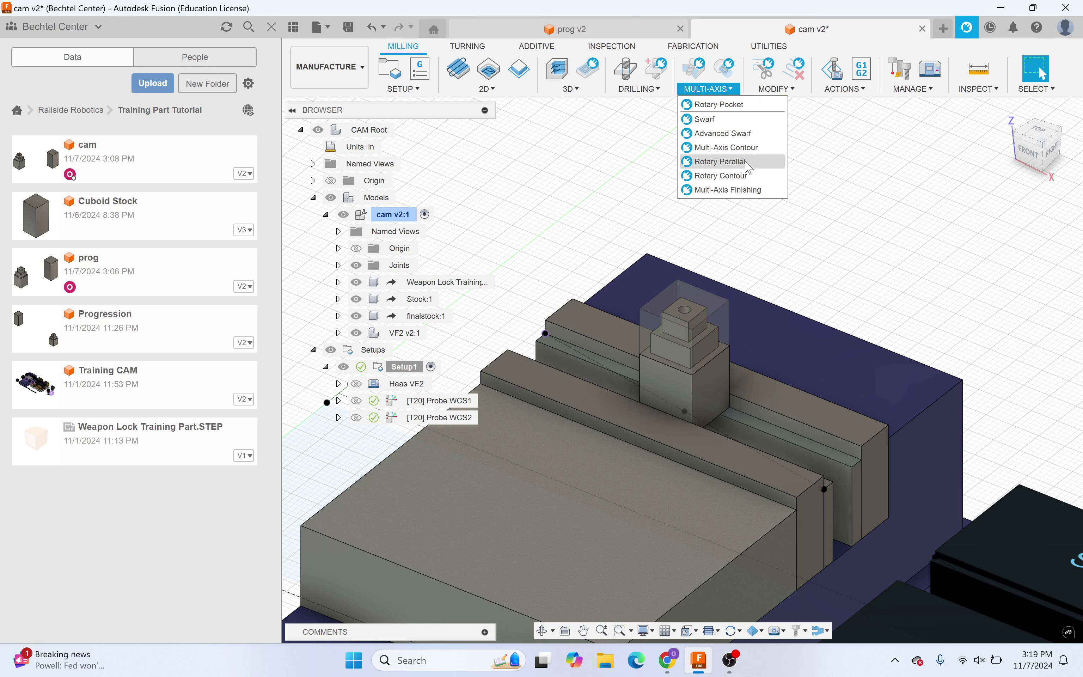
{"action": "left_click", "coordinate": [778, 89]}
Step: Start a 2D Face operation in Setup1 and open its tool selection
{"action": "left_click", "coordinate": [491, 90]}
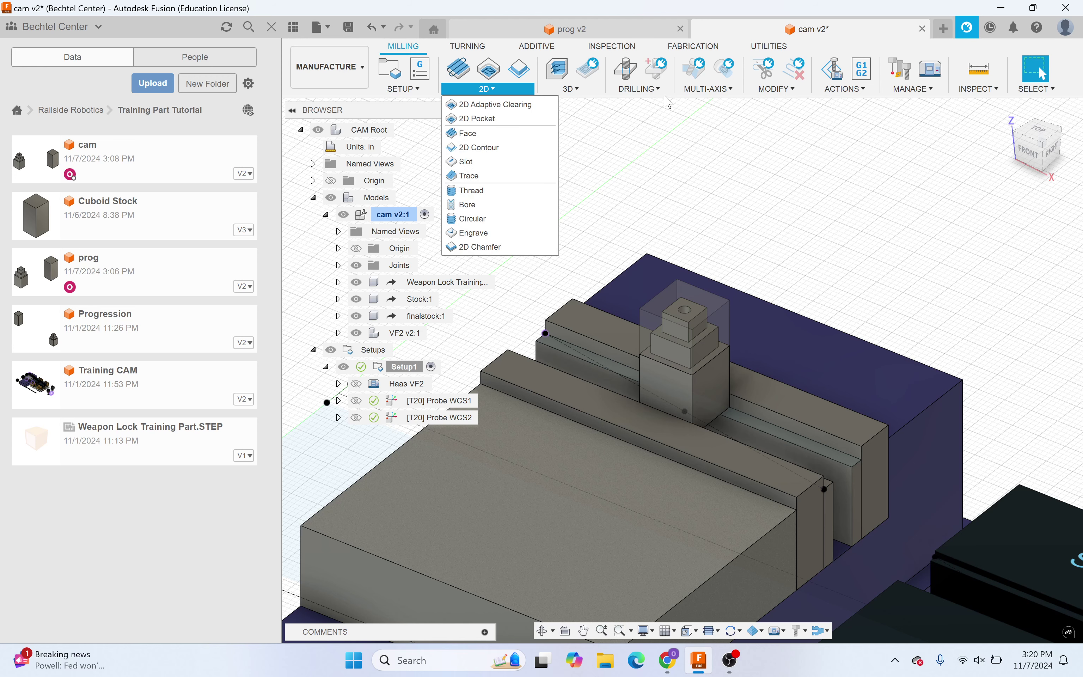
{"action": "left_click", "coordinate": [479, 134]}
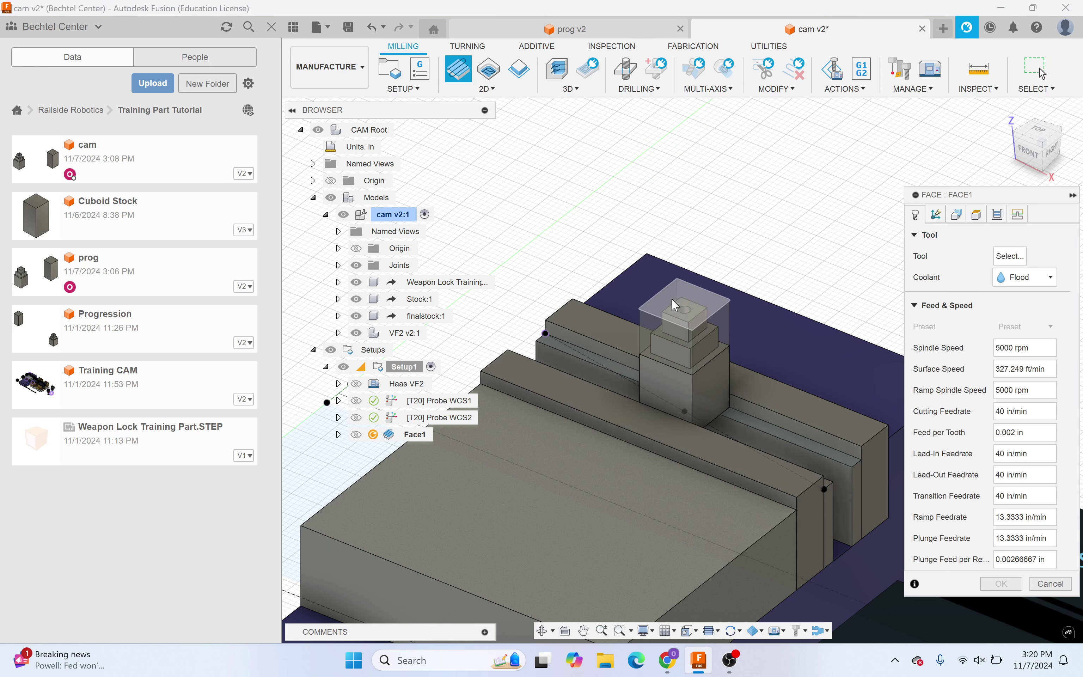
{"action": "left_click", "coordinate": [1010, 258]}
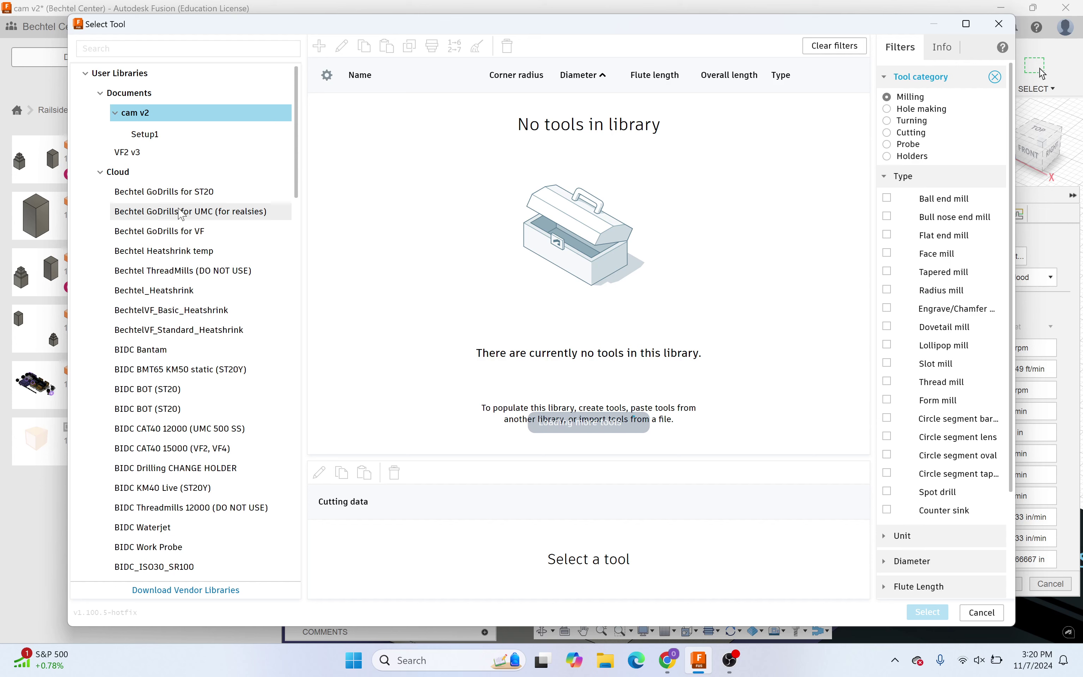
Step: Choose the 2" Stellram face mill with N1 - Wrought Aluminum cutting data from the BIDC CAT40 15000 (VF2, VF4) library for the facing operation
{"action": "scroll", "coordinate": [178, 377], "scroll_direction": "down", "scroll_amount": 3}
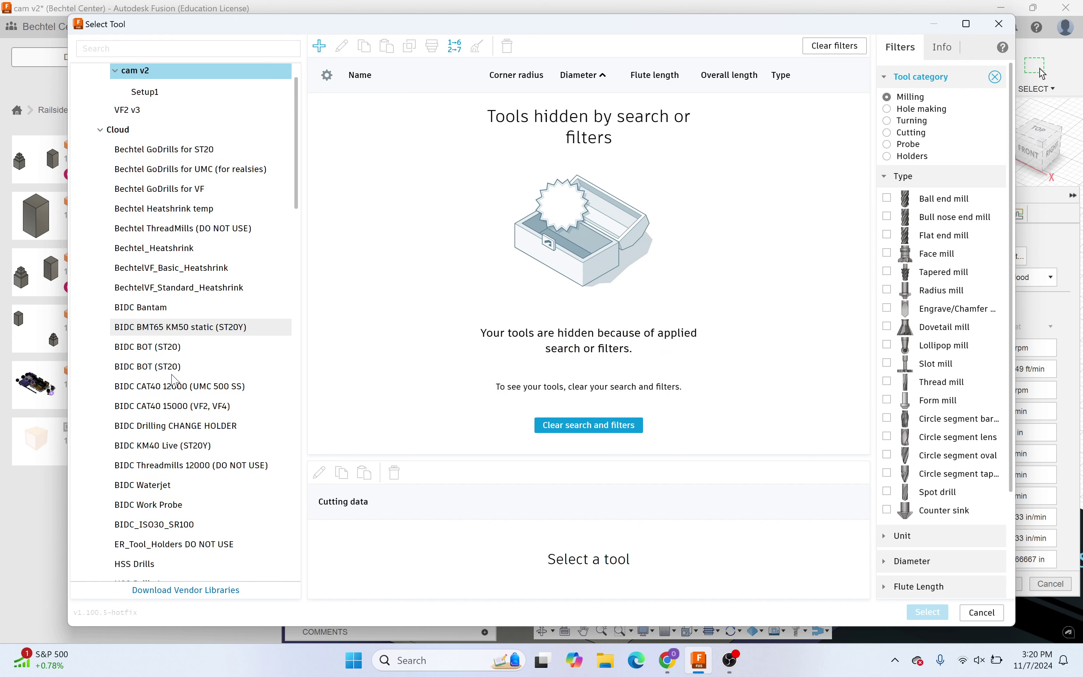
{"action": "left_click", "coordinate": [178, 326]}
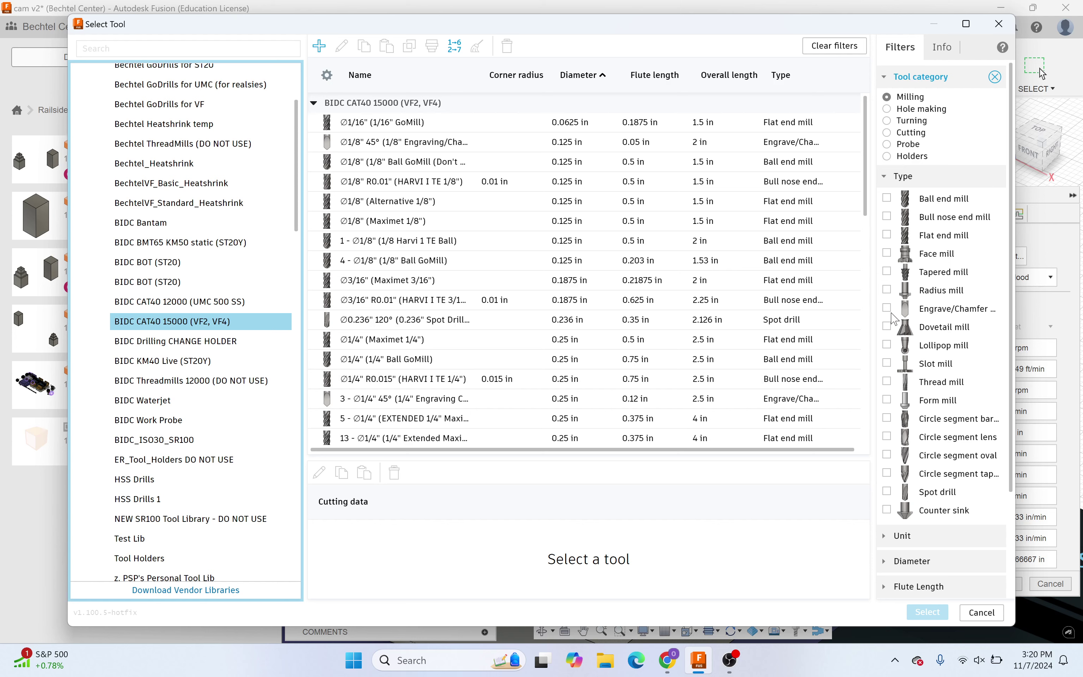
{"action": "left_click", "coordinate": [887, 253]}
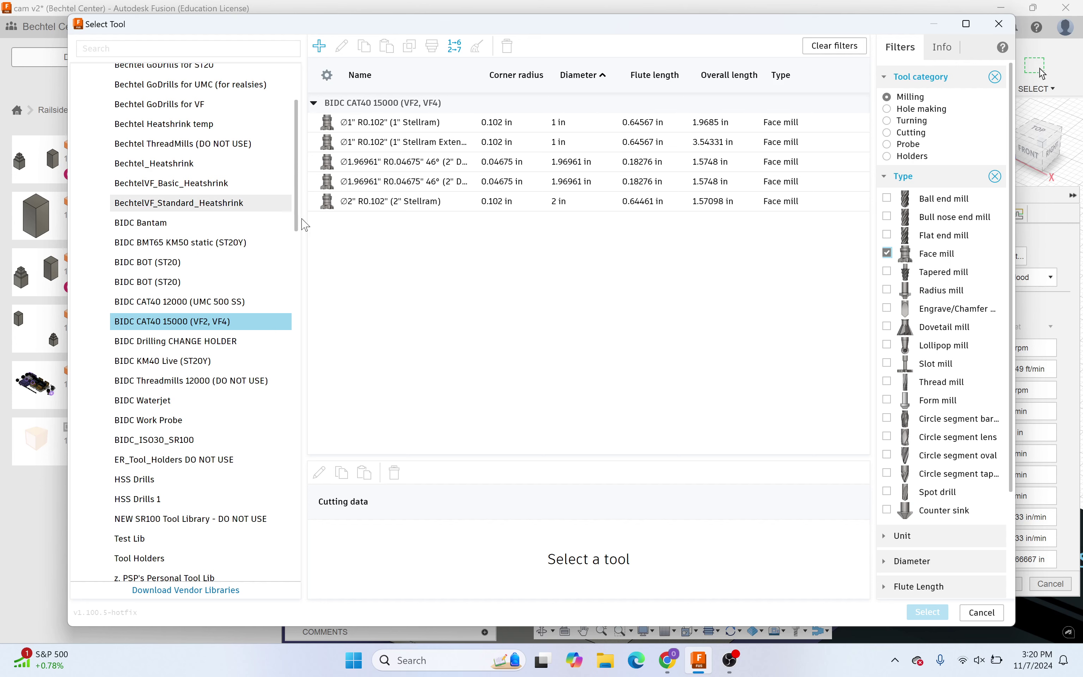
{"action": "left_click", "coordinate": [405, 202]}
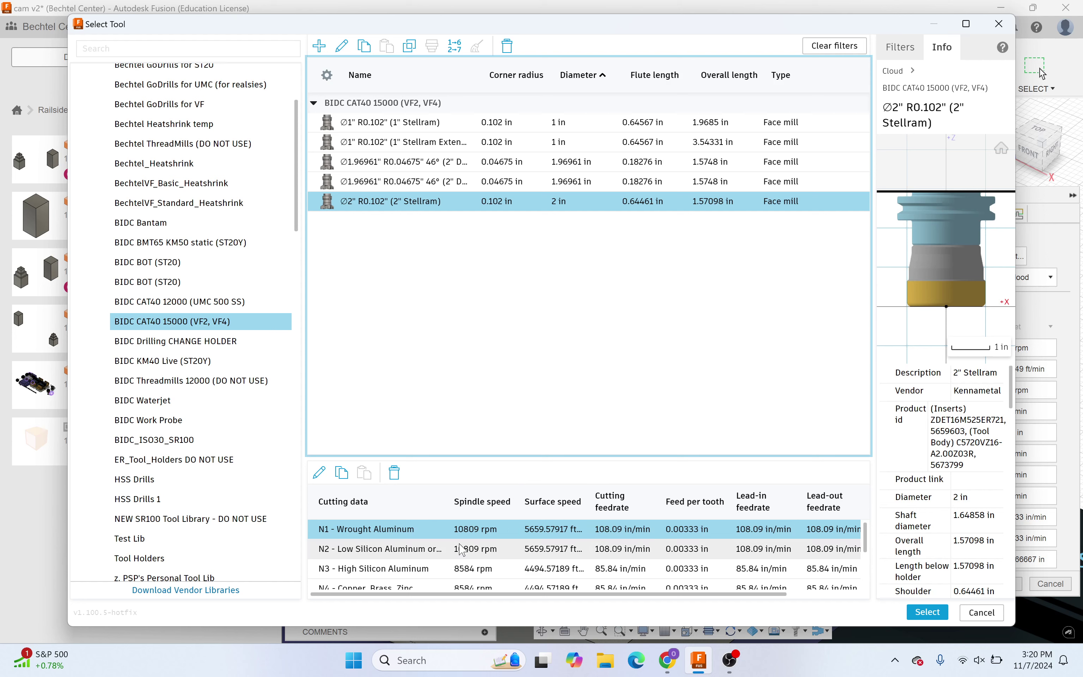
{"action": "scroll", "coordinate": [447, 535], "scroll_direction": "down", "scroll_amount": 3}
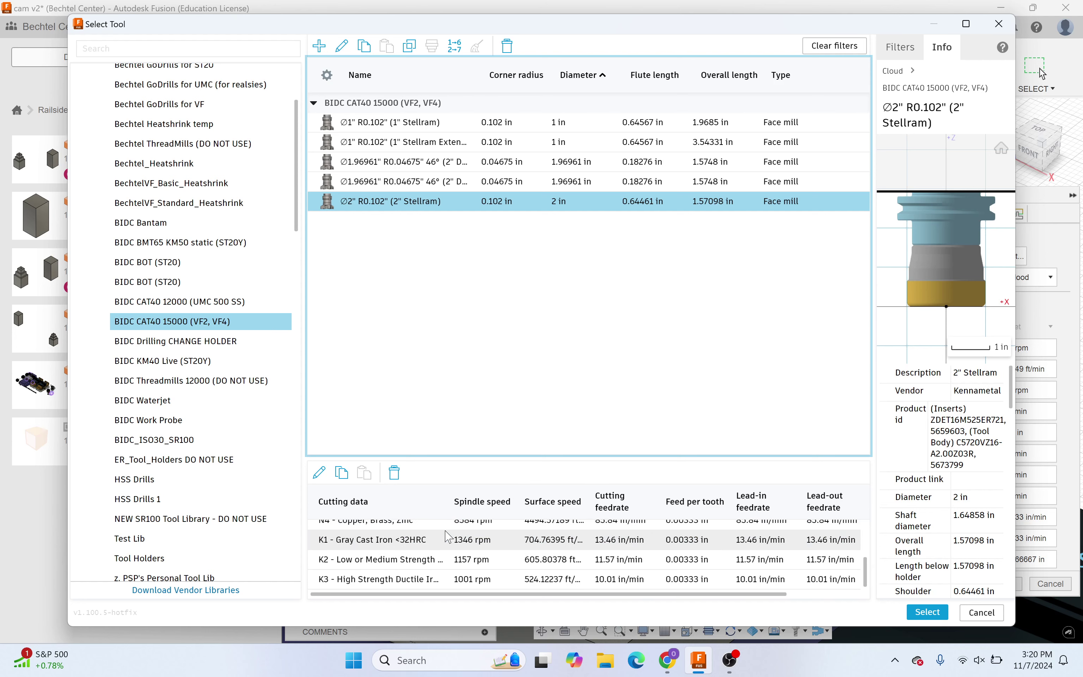
{"action": "scroll", "coordinate": [447, 534], "scroll_direction": "up", "scroll_amount": 3}
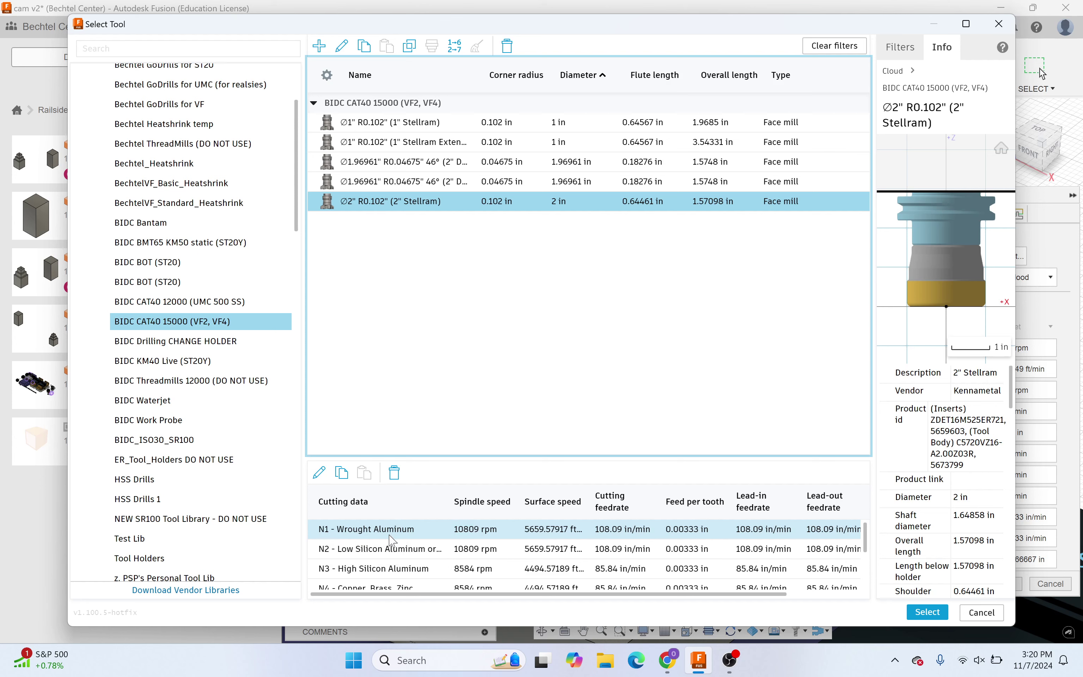
{"action": "scroll", "coordinate": [395, 539], "scroll_direction": "down", "scroll_amount": 2}
{"action": "scroll", "coordinate": [395, 539], "scroll_direction": "up", "scroll_amount": 2}
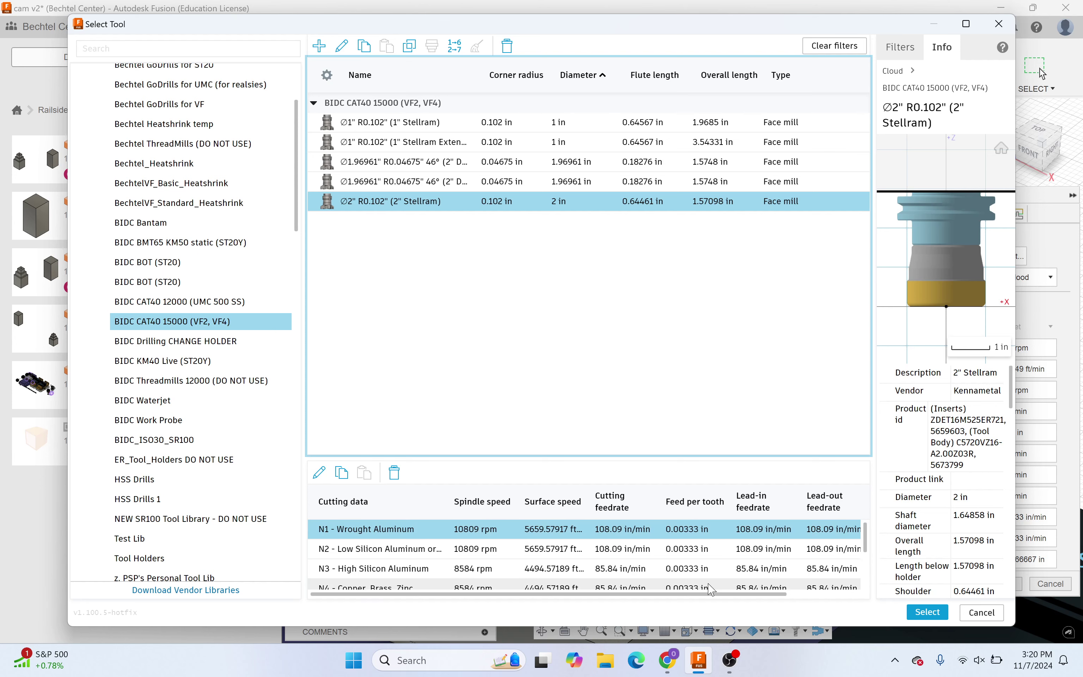
{"action": "left_click", "coordinate": [936, 610]}
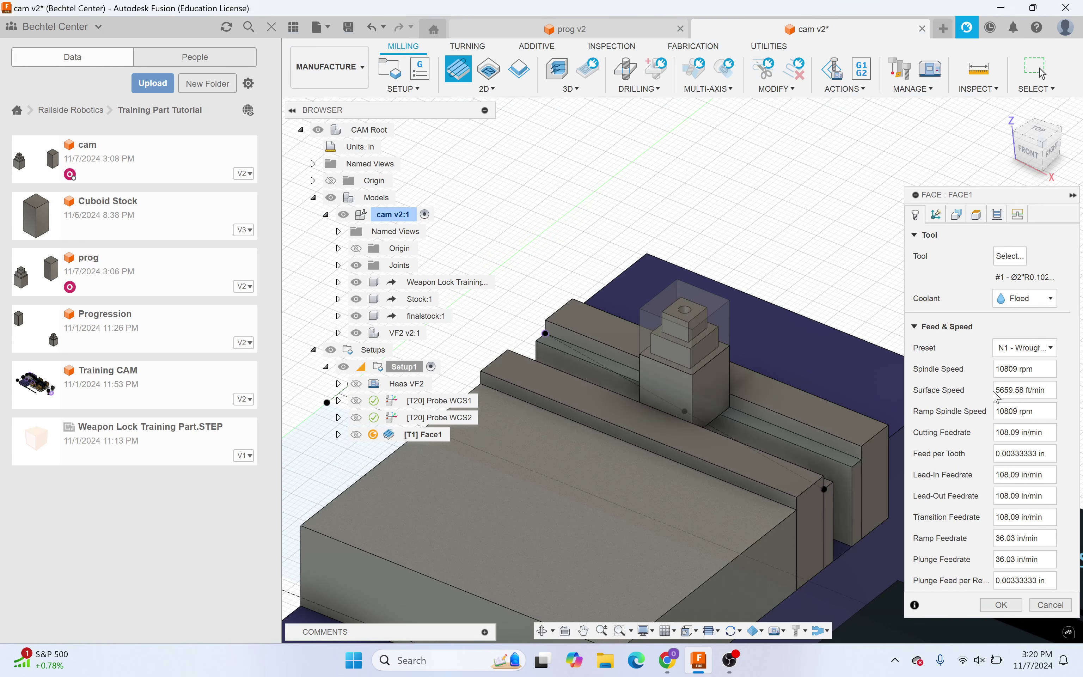
Step: Select the top face of the stock as the stock contour for the facing operation
{"action": "left_click", "coordinate": [936, 214]}
{"action": "left_click", "coordinate": [957, 214]}
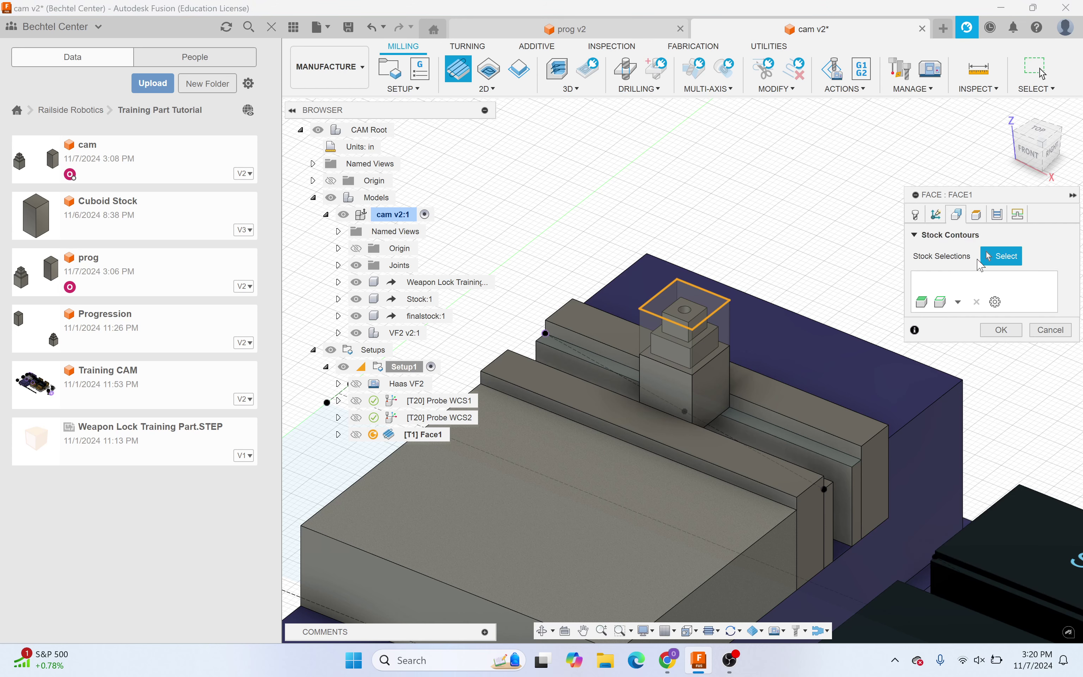
{"action": "left_click", "coordinate": [676, 308]}
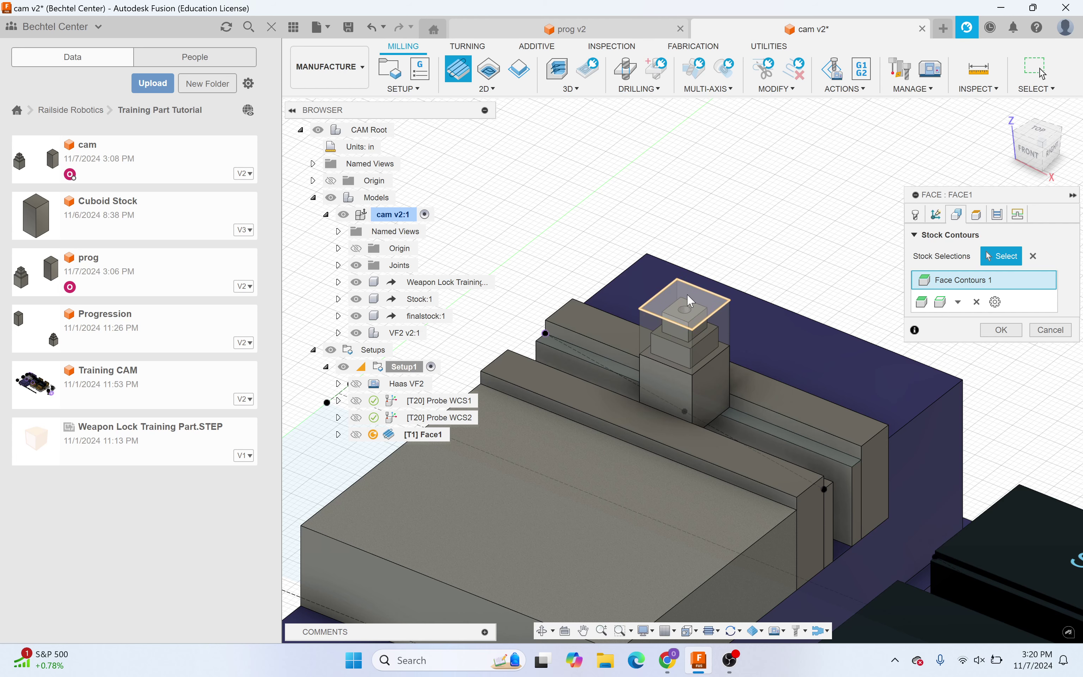
Step: Enable multiple depths with a finishing step for the facing passes, check the linking settings, and finish the operation
{"action": "left_click", "coordinate": [976, 214]}
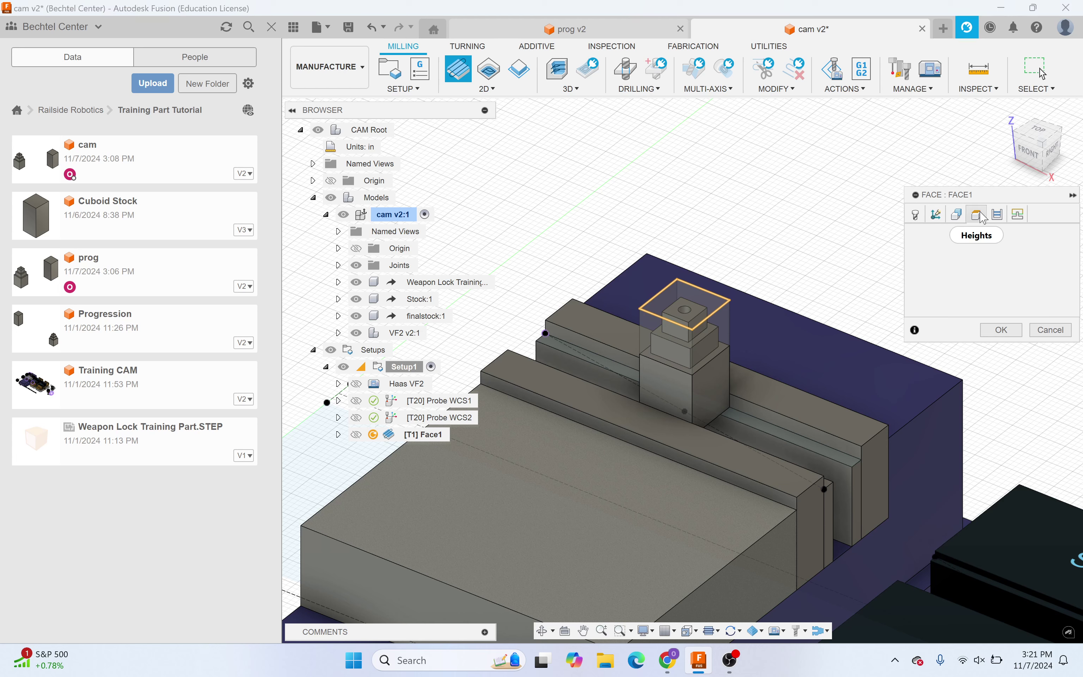
{"action": "left_click", "coordinate": [997, 214]}
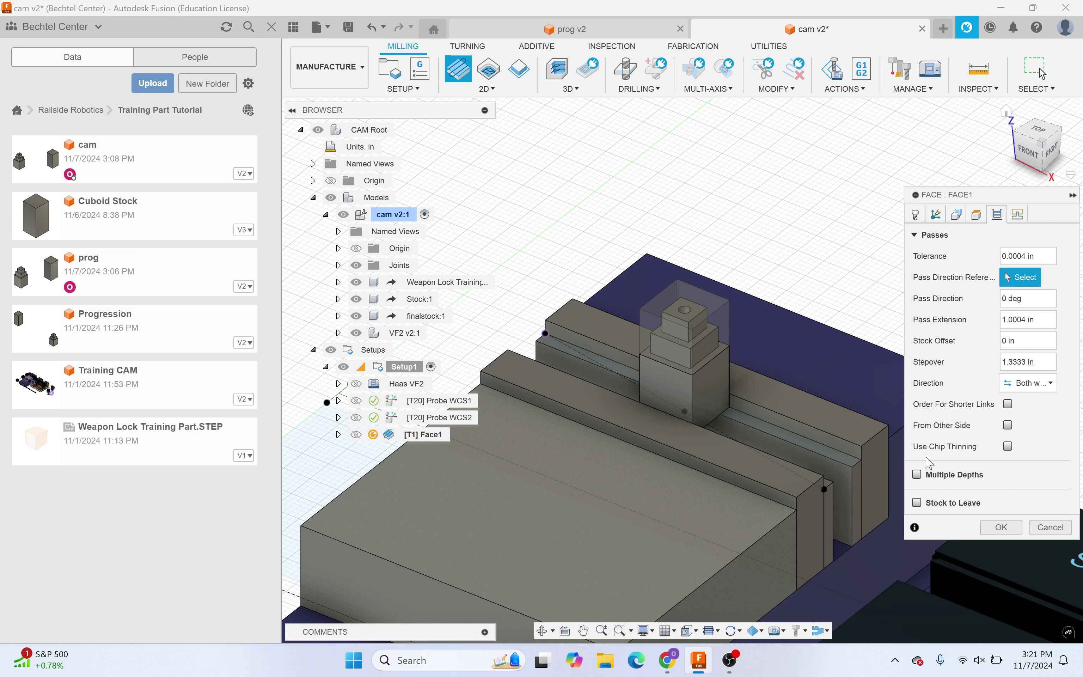
{"action": "left_click", "coordinate": [917, 475]}
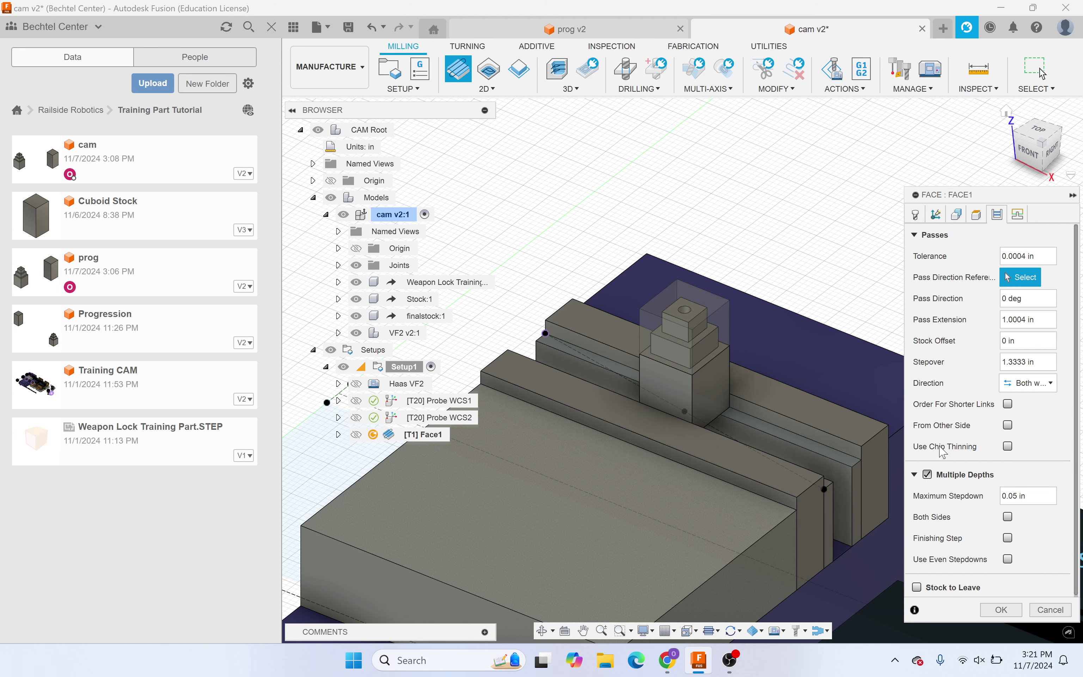
{"action": "left_click", "coordinate": [1007, 536]}
{"action": "scroll", "coordinate": [972, 528], "scroll_direction": "down", "scroll_amount": 1}
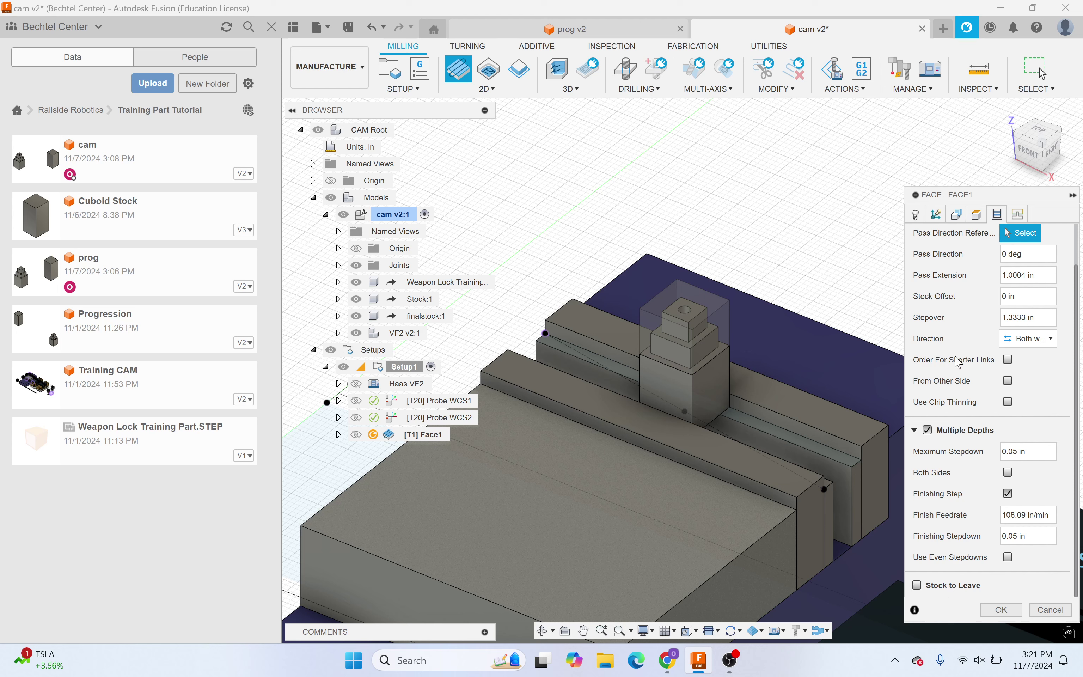
{"action": "scroll", "coordinate": [955, 372], "scroll_direction": "up", "scroll_amount": 2}
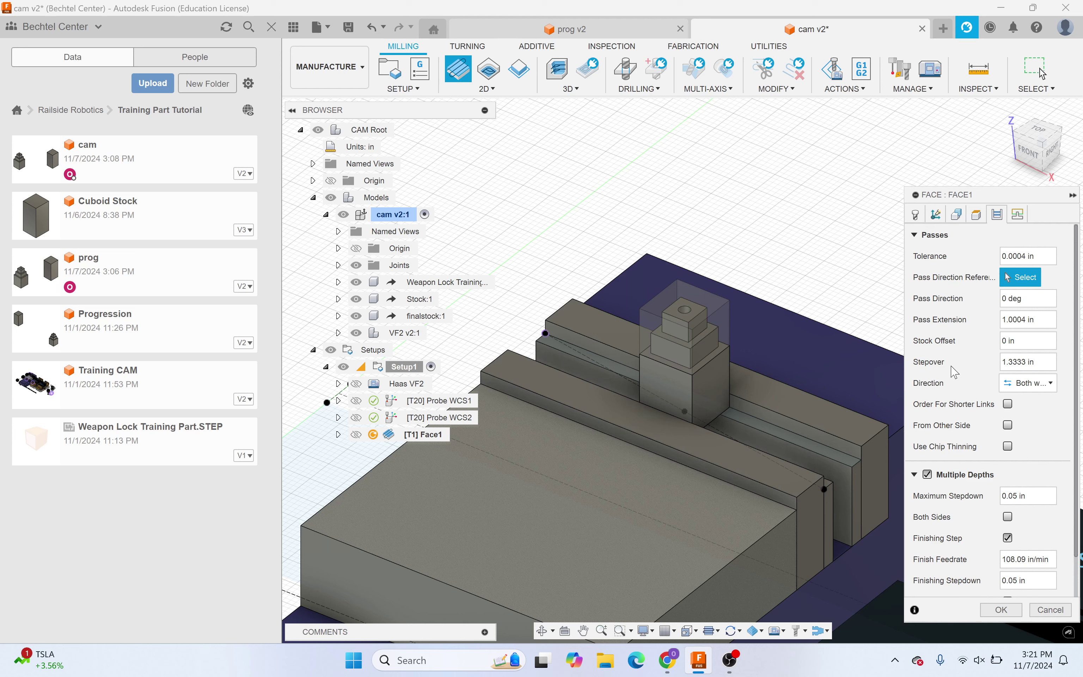
{"action": "left_click", "coordinate": [1018, 215]}
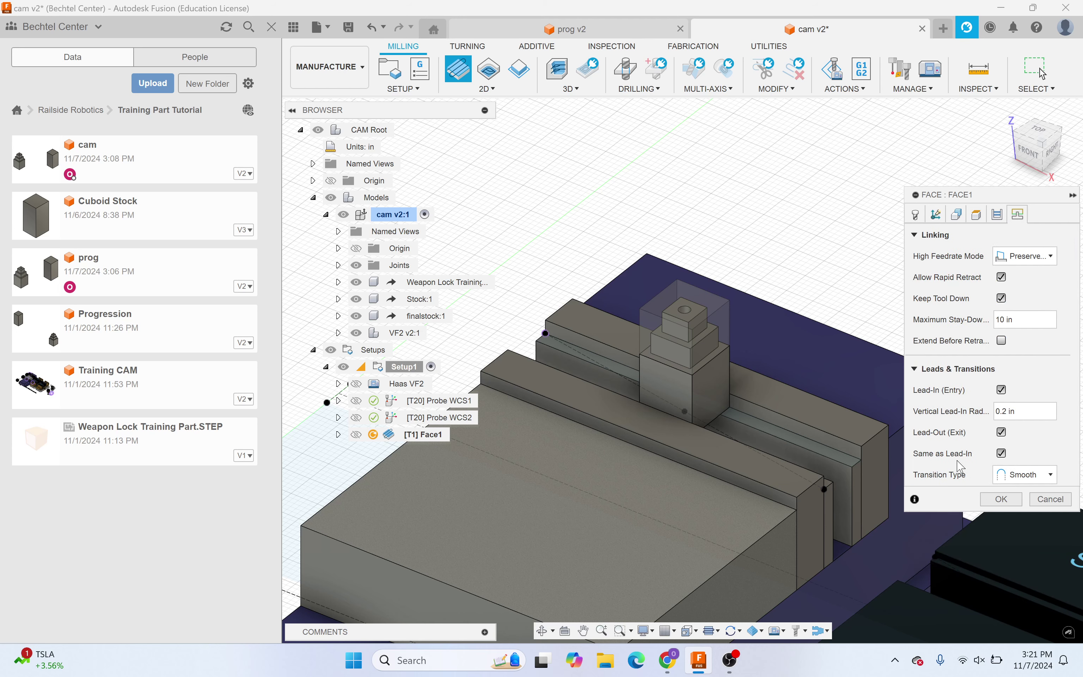
{"action": "left_click", "coordinate": [999, 500]}
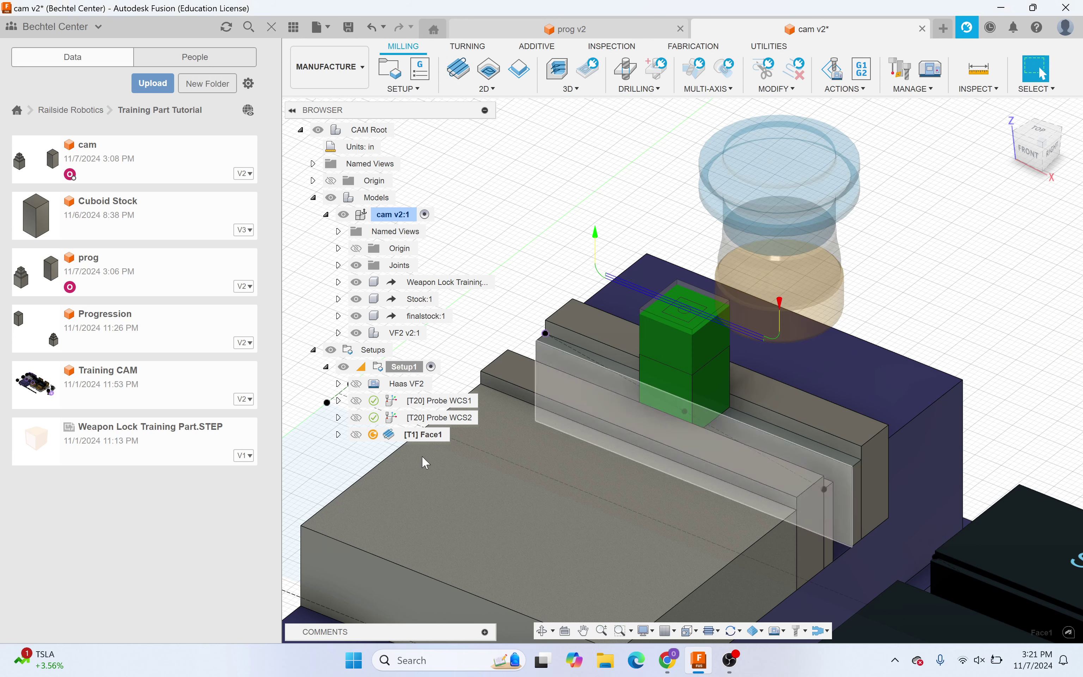
Step: Simulate the Face1 operation's toolpath and exit the simulation
{"action": "right_click", "coordinate": [415, 439]}
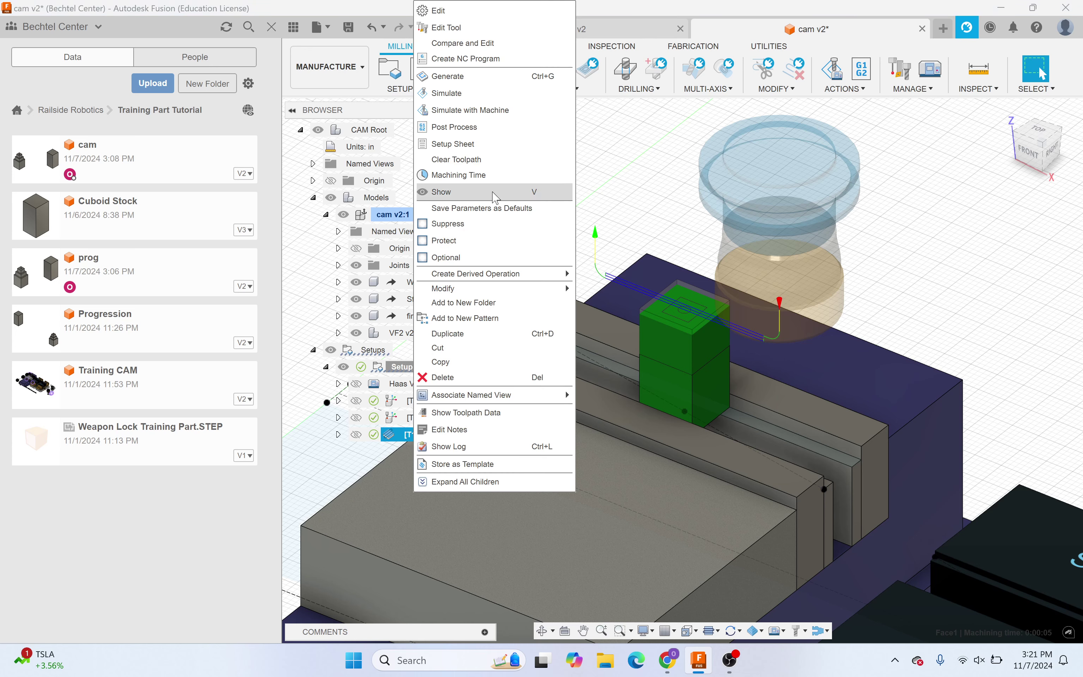
{"action": "left_click", "coordinate": [503, 97]}
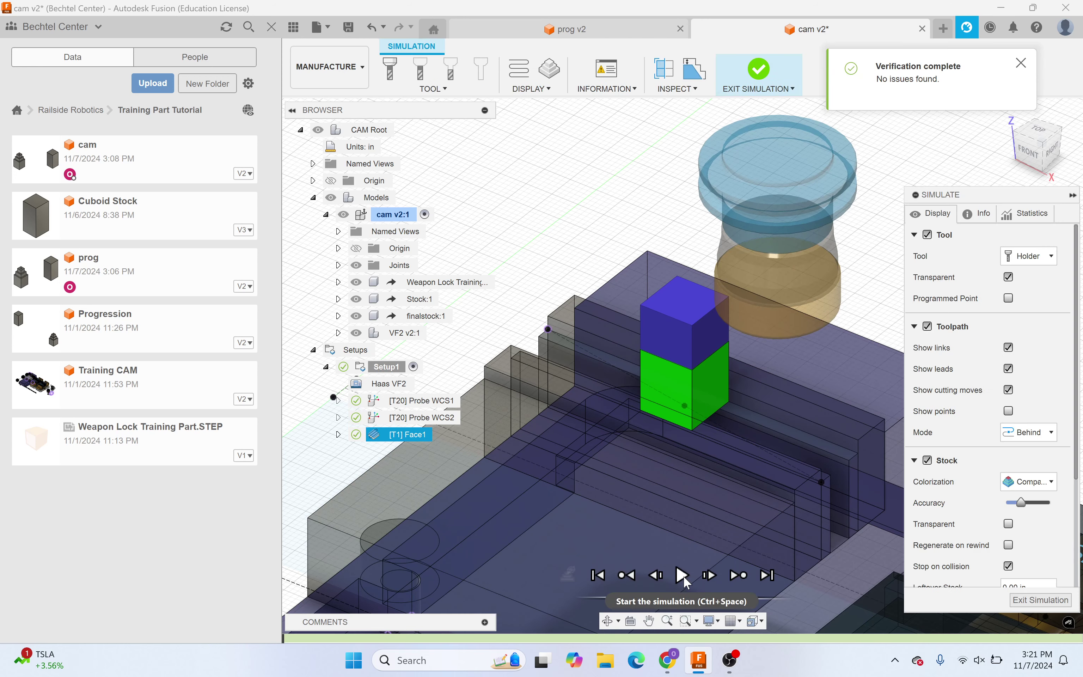
{"action": "left_click", "coordinate": [684, 578]}
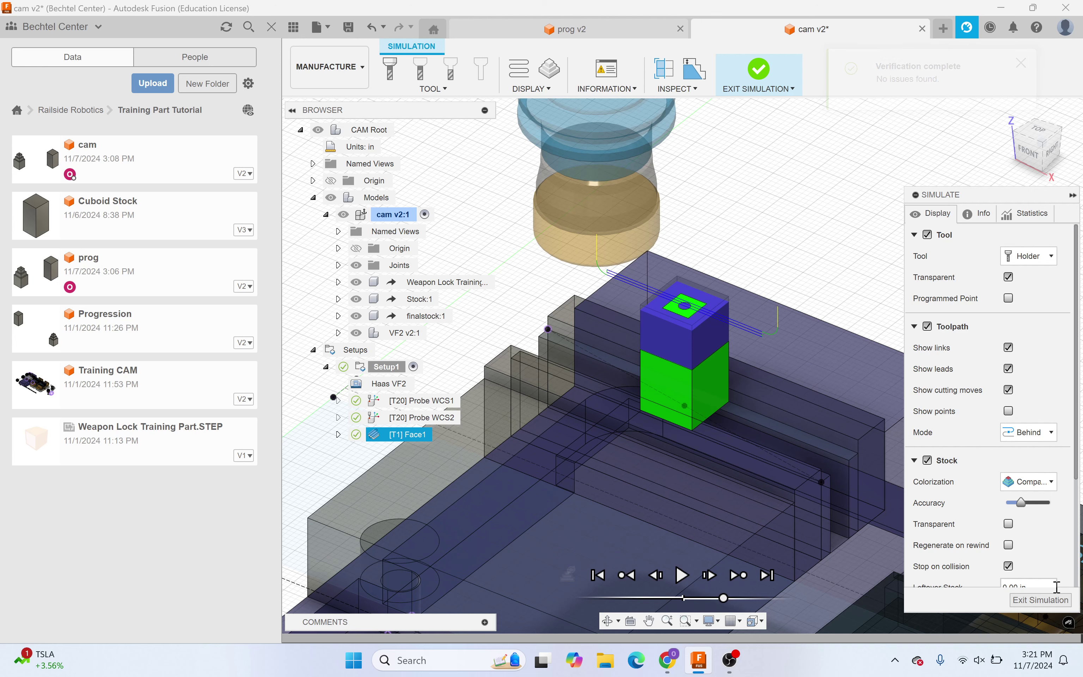
{"action": "left_click", "coordinate": [1065, 601]}
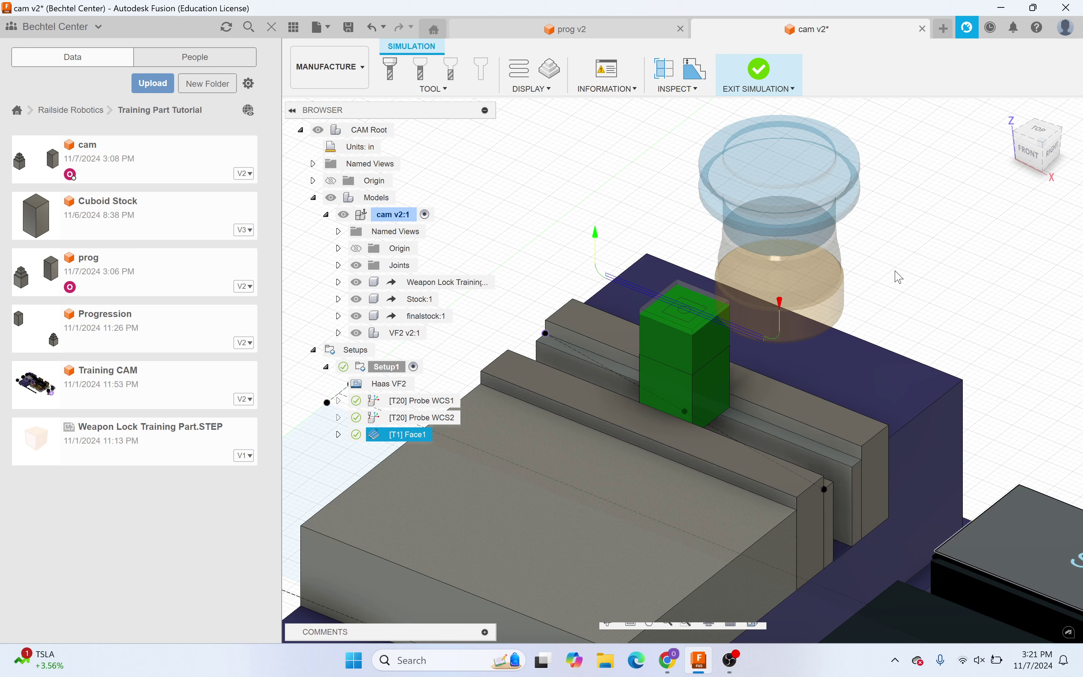
Step: Start a 2D Contour operation using the 1/2" Maximet flat end mill from the BIDC CAT40 15000 (VF2, VF4) library with the N1 - Wrought Aluminum preset
{"action": "scroll", "coordinate": [539, 319], "scroll_direction": "down", "scroll_amount": 1}
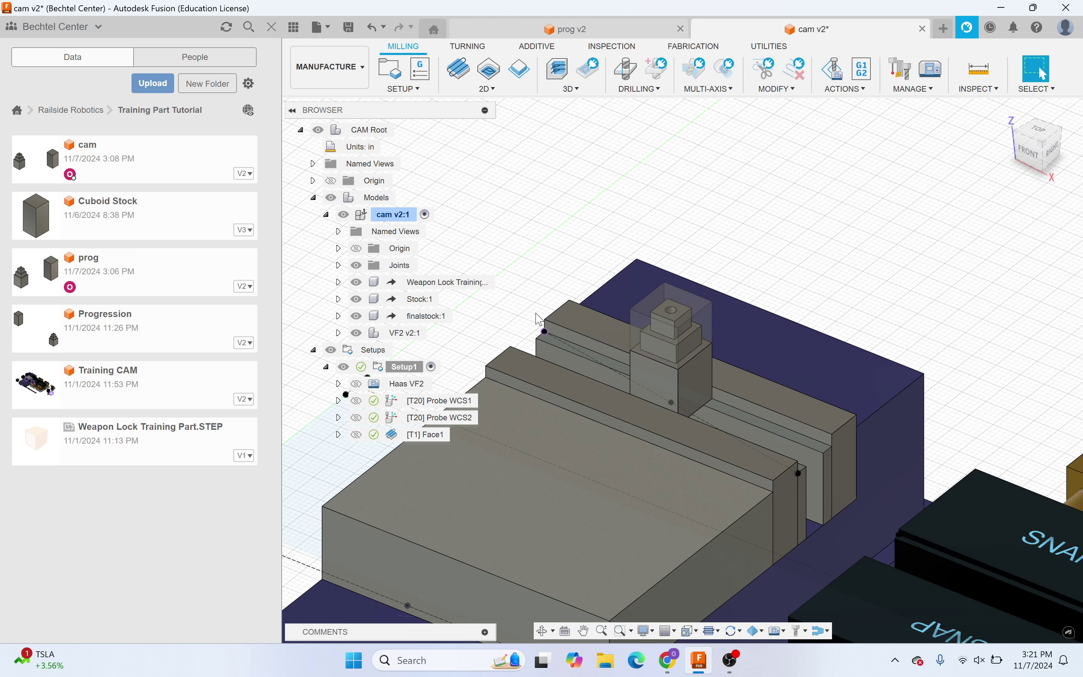
{"action": "scroll", "coordinate": [553, 335], "scroll_direction": "up", "scroll_amount": 1}
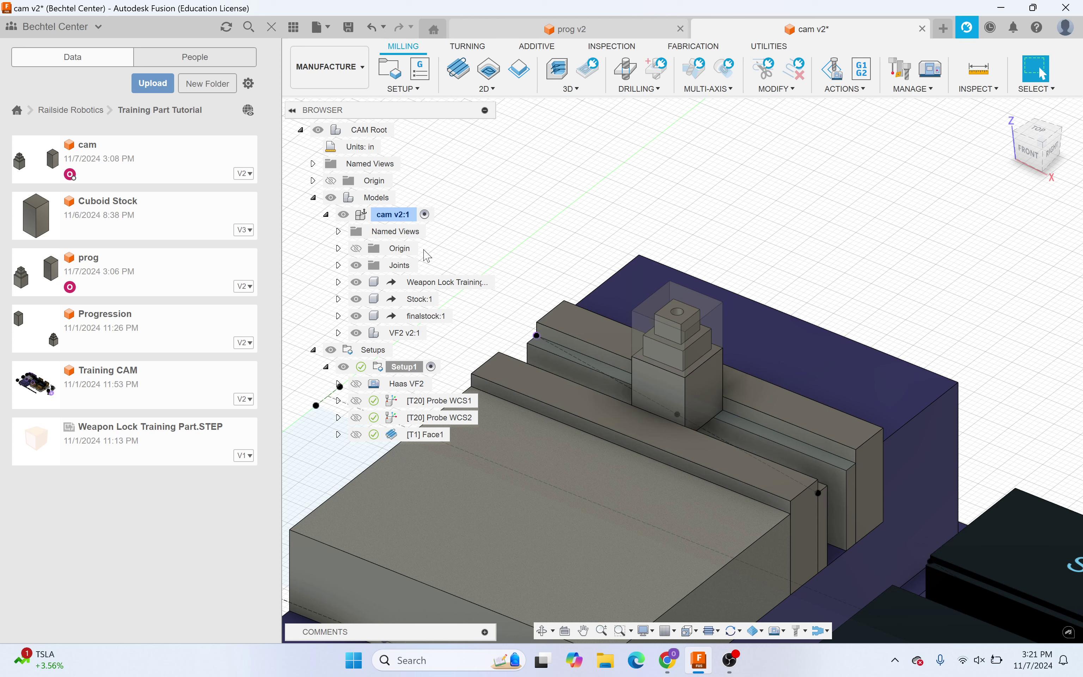
{"action": "left_click", "coordinate": [491, 92]}
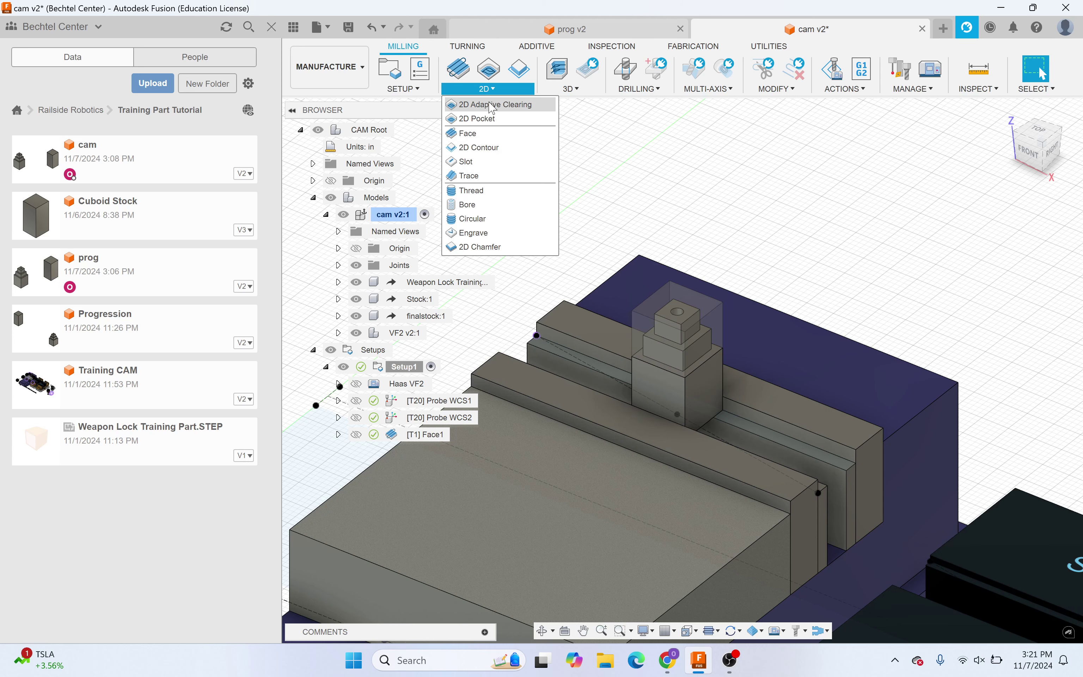
{"action": "left_click", "coordinate": [494, 152]}
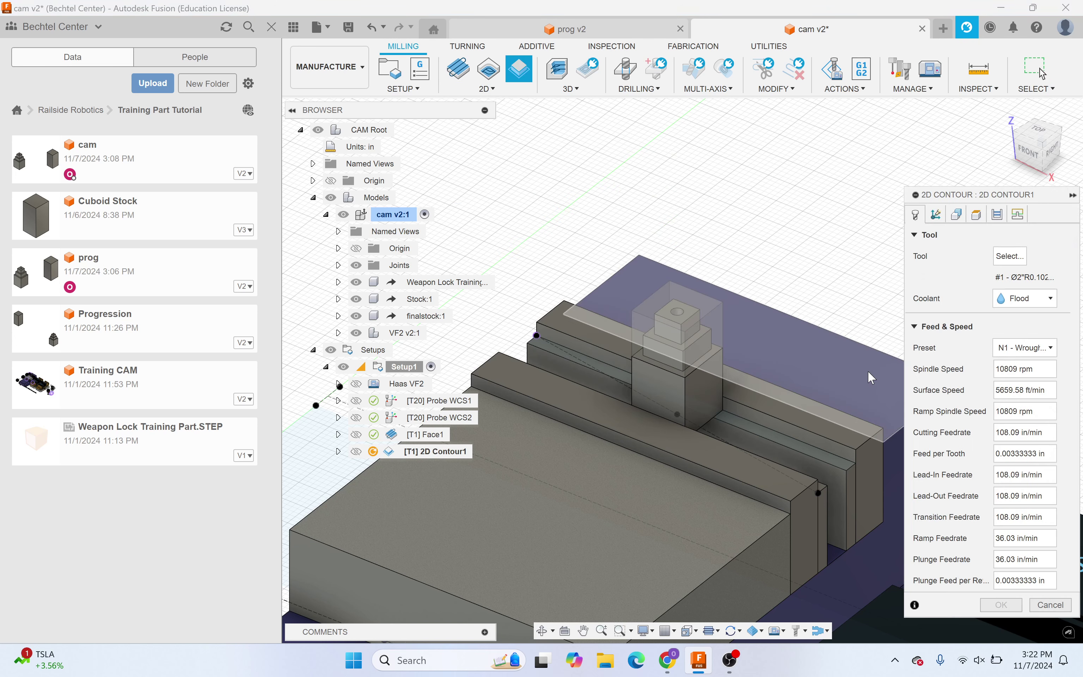
{"action": "left_click", "coordinate": [1022, 256]}
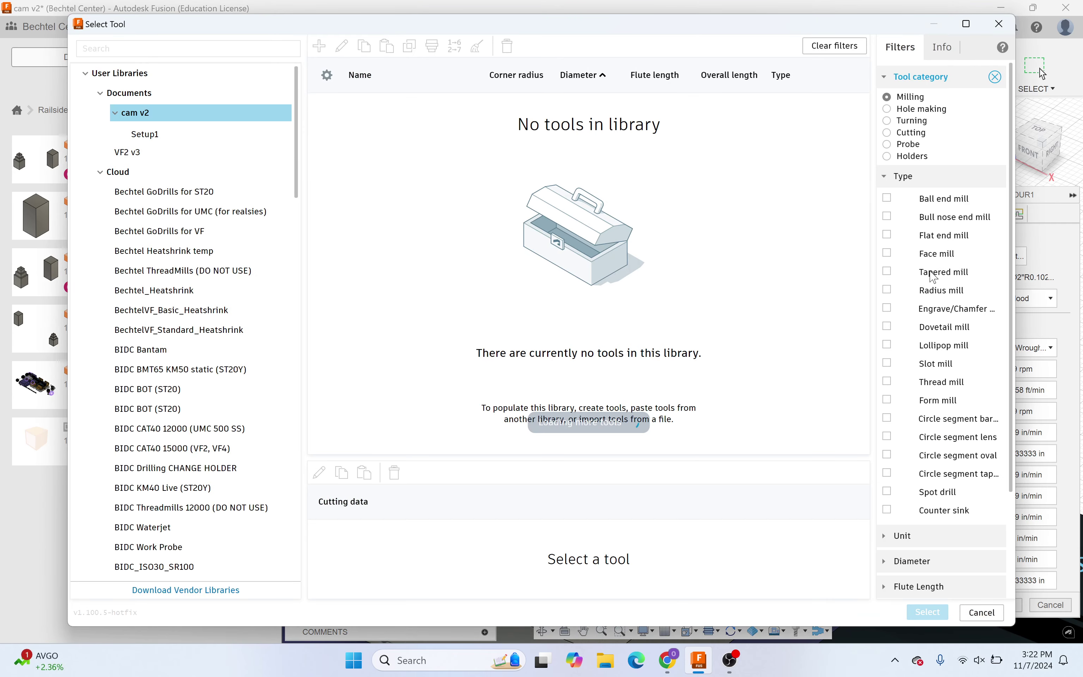
{"action": "left_click", "coordinate": [887, 234]}
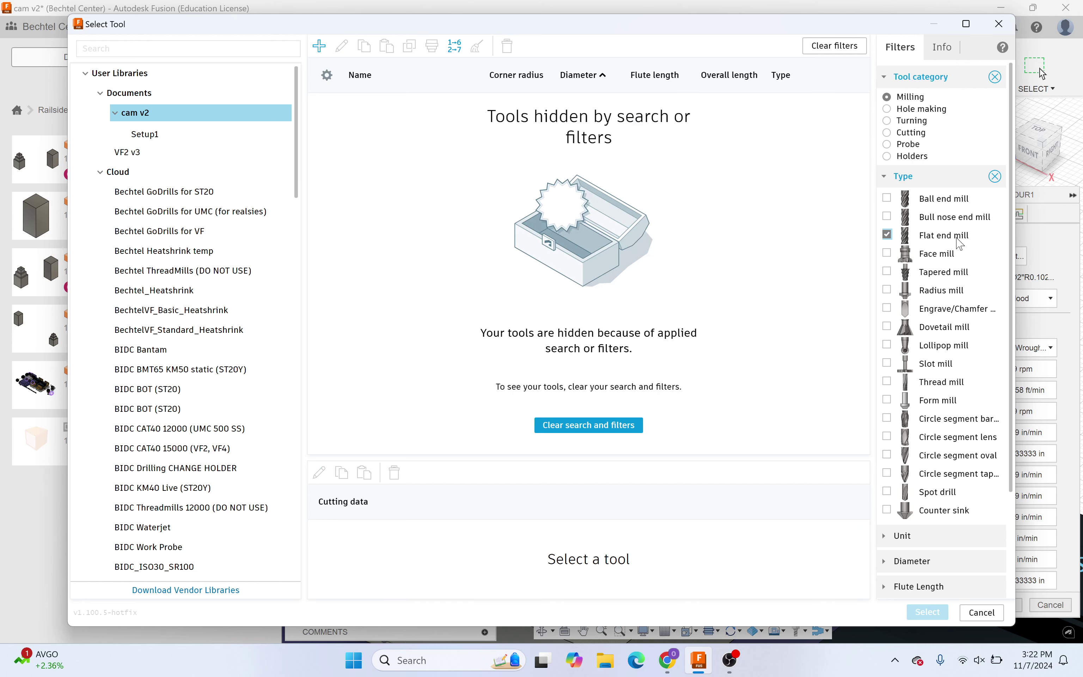
{"action": "scroll", "coordinate": [202, 470], "scroll_direction": "down", "scroll_amount": 2}
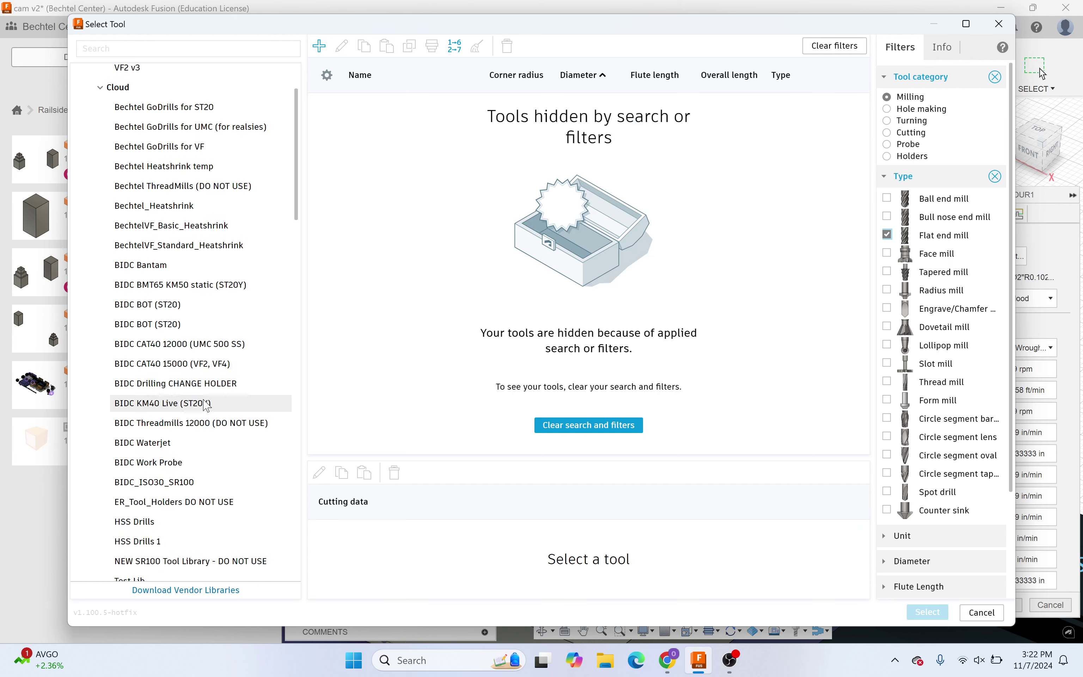
{"action": "left_click", "coordinate": [214, 368]}
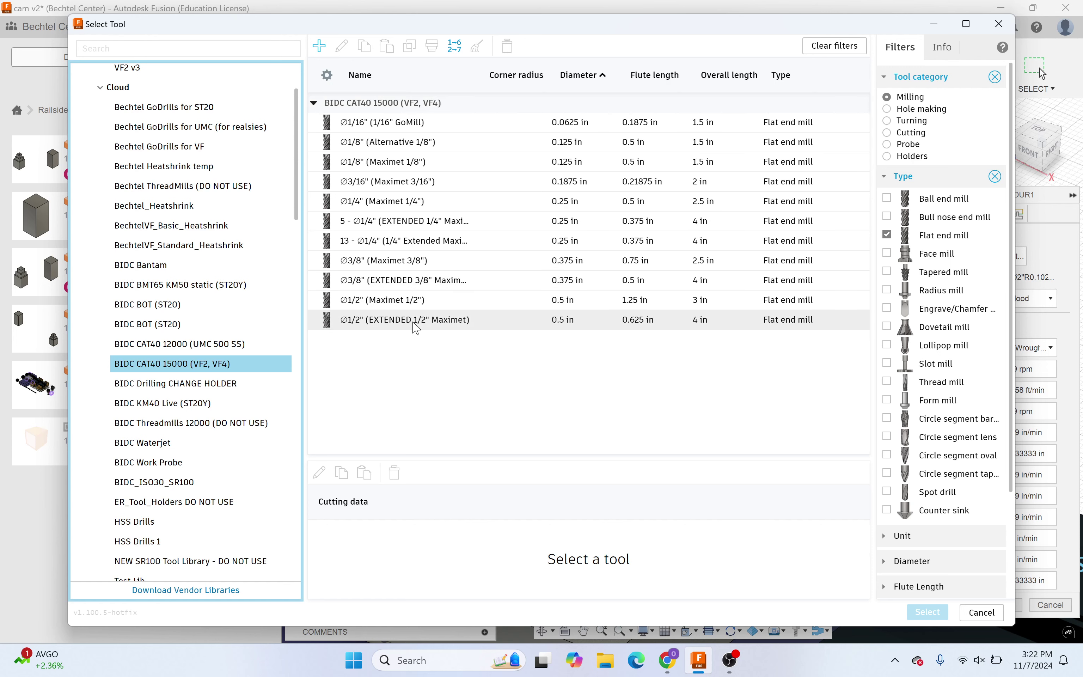
{"action": "left_click", "coordinate": [410, 307]}
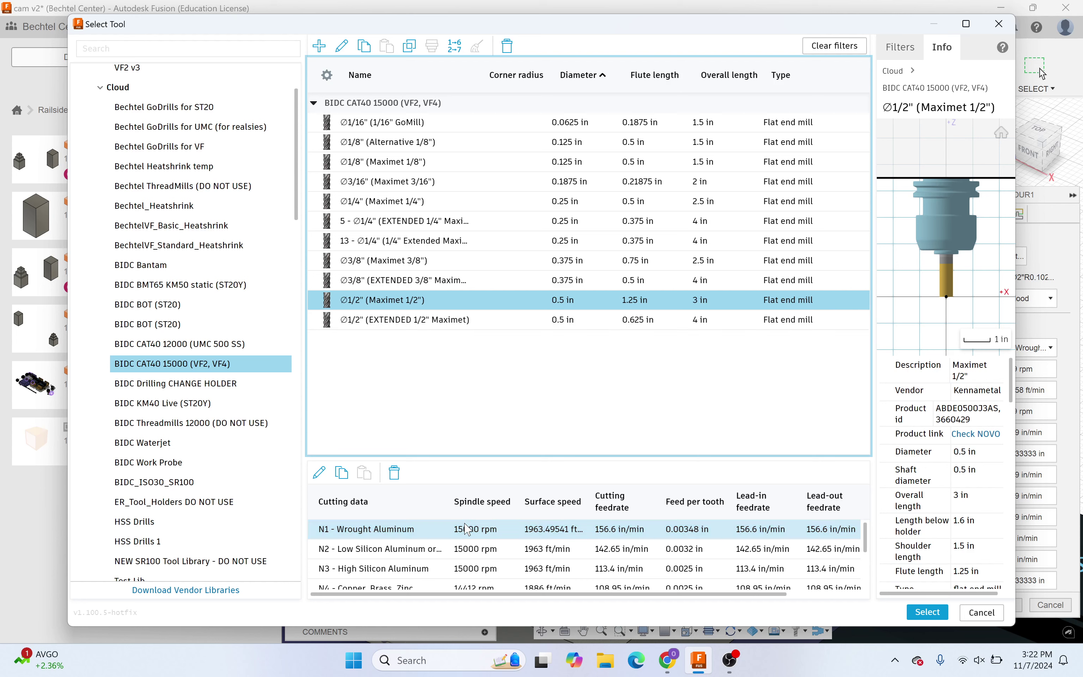
{"action": "left_click", "coordinate": [446, 530]}
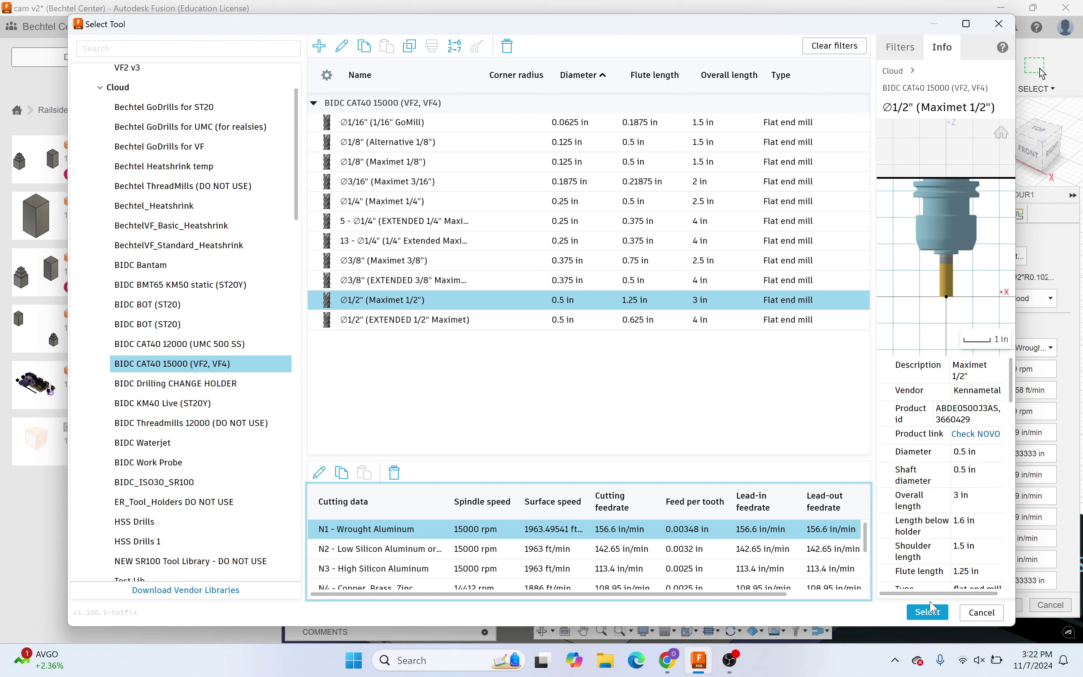
{"action": "left_click", "coordinate": [925, 612]}
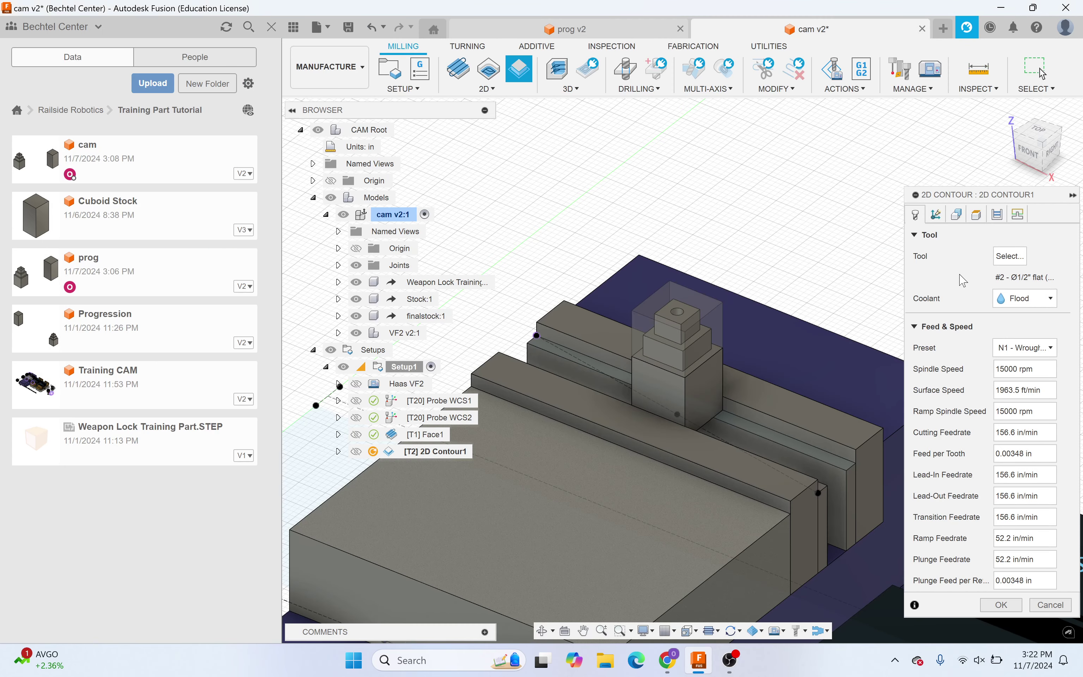
Step: Hide the Stock:1 component and select the closed edge chain around the base of the part's middle tier as the contour
{"action": "left_click", "coordinate": [956, 213]}
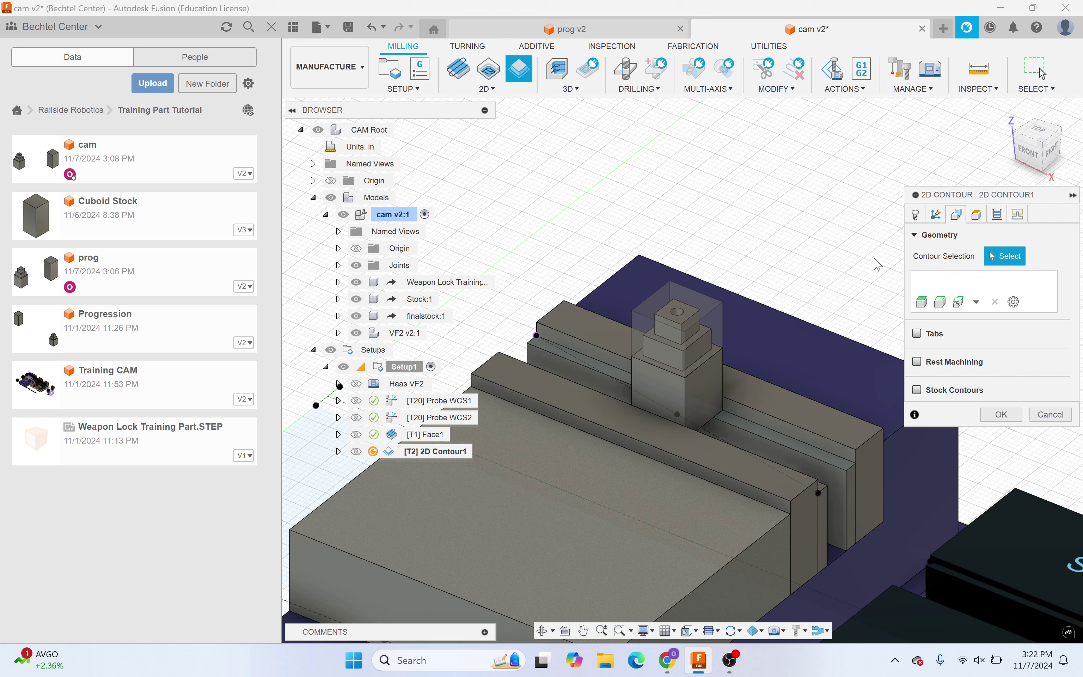
{"action": "left_click", "coordinate": [356, 299]}
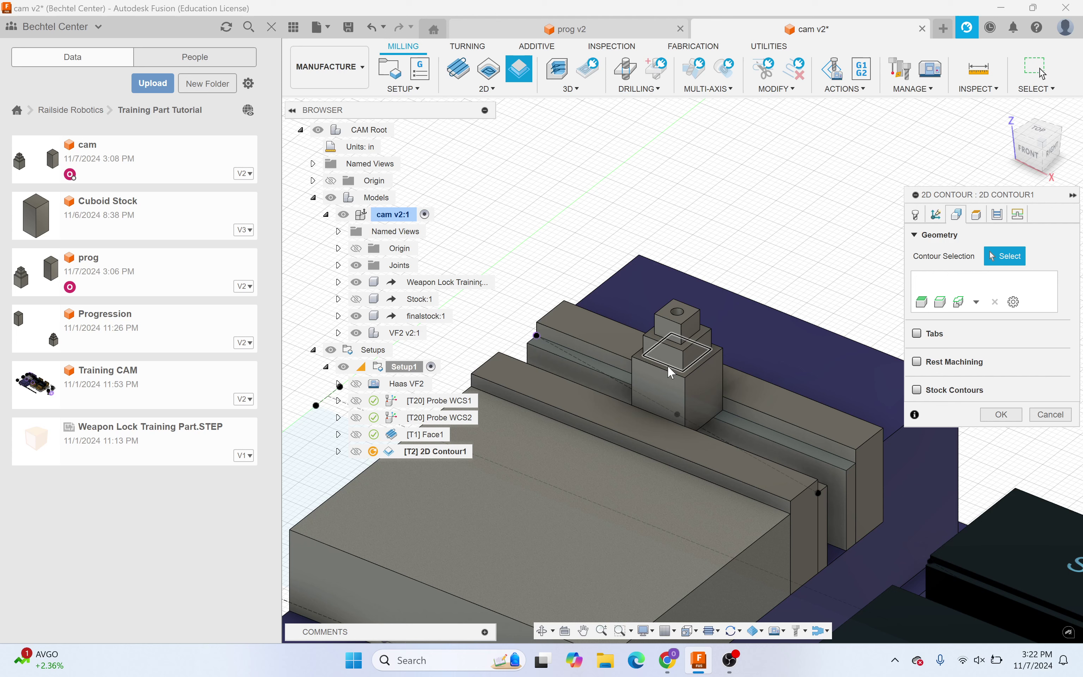
{"action": "left_click", "coordinate": [698, 371]}
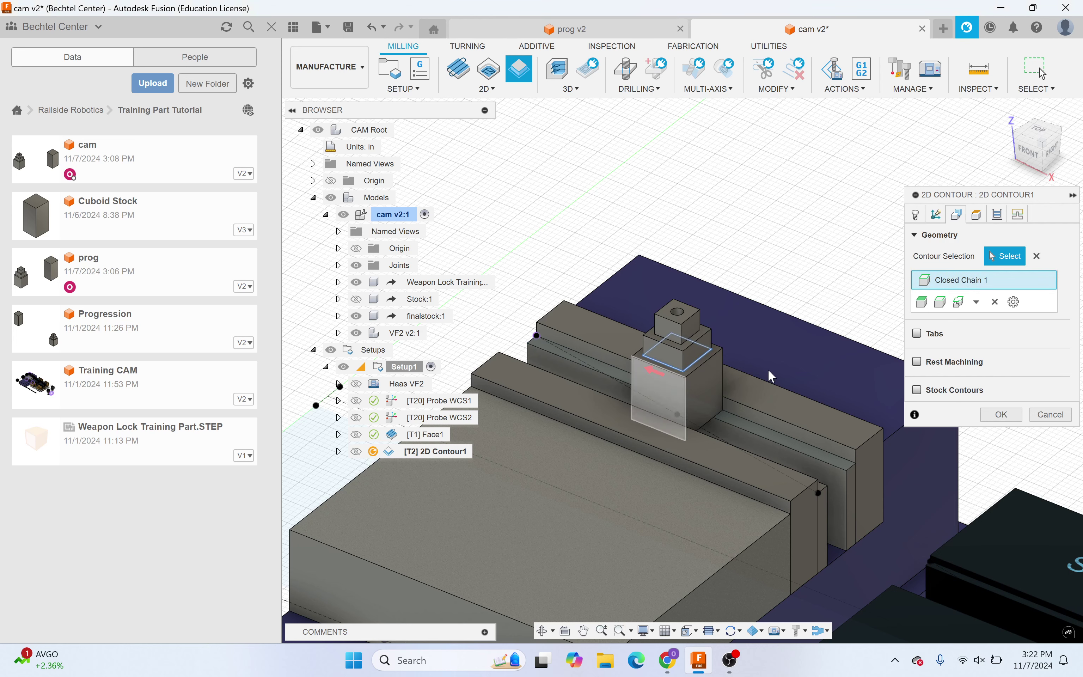
Step: Enable roughing passes for the middle-tier contour, review the pass and linking settings, and finish the operation
{"action": "left_click", "coordinate": [977, 215]}
{"action": "left_click", "coordinate": [997, 214]}
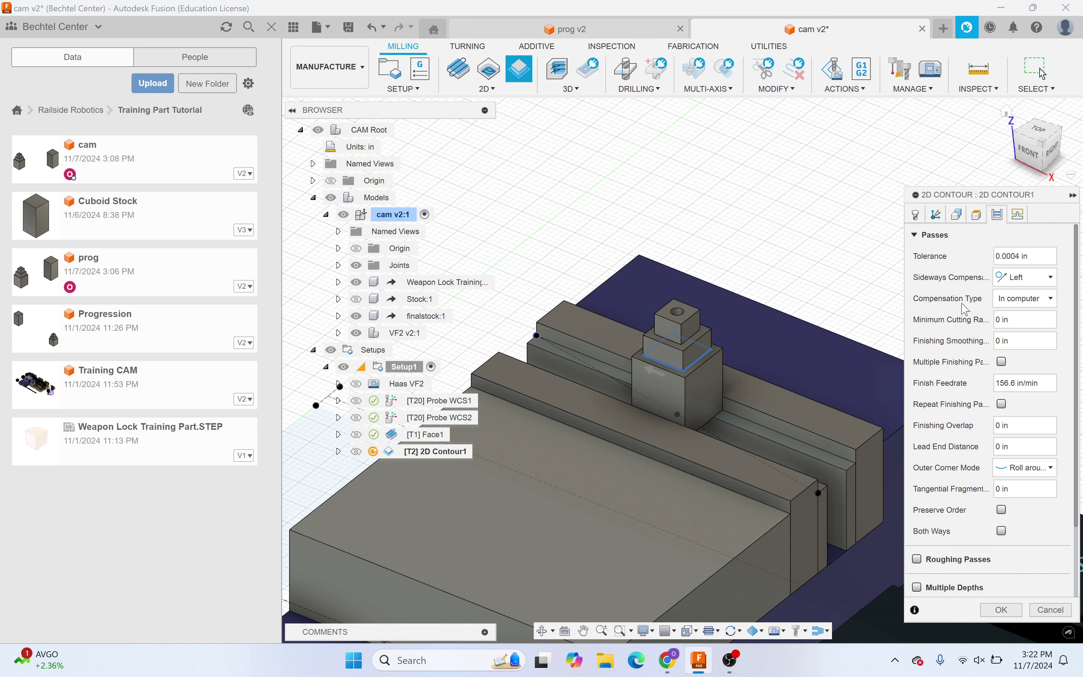
{"action": "scroll", "coordinate": [961, 398], "scroll_direction": "down", "scroll_amount": 3}
{"action": "left_click", "coordinate": [916, 474]}
{"action": "scroll", "coordinate": [935, 537], "scroll_direction": "down", "scroll_amount": 2}
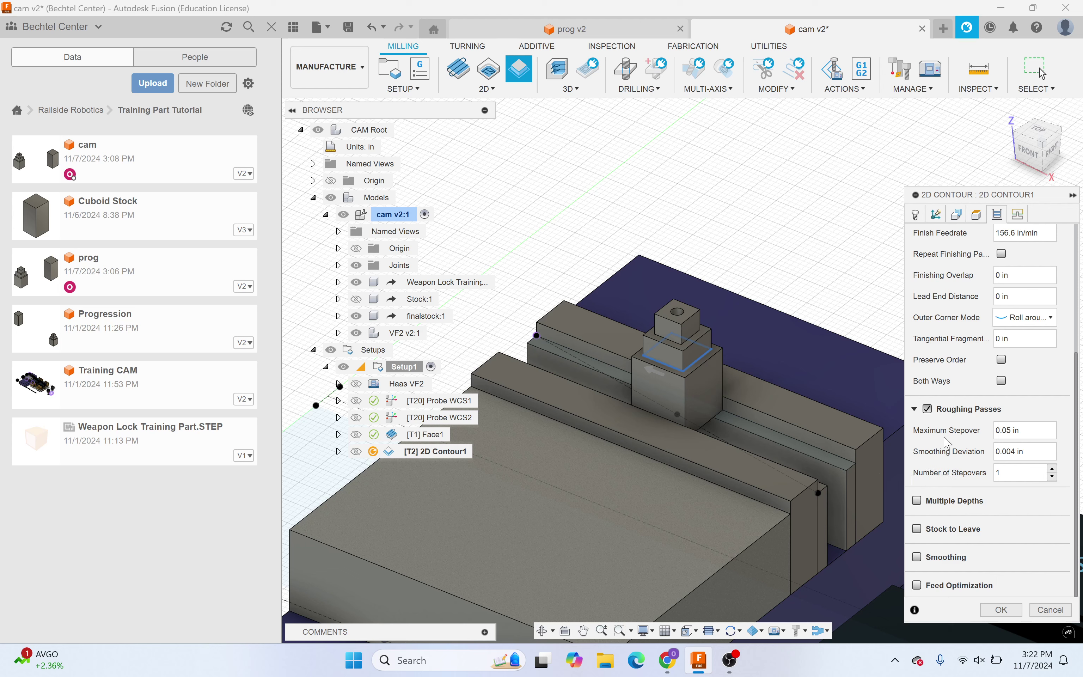
{"action": "scroll", "coordinate": [944, 443], "scroll_direction": "up", "scroll_amount": 2}
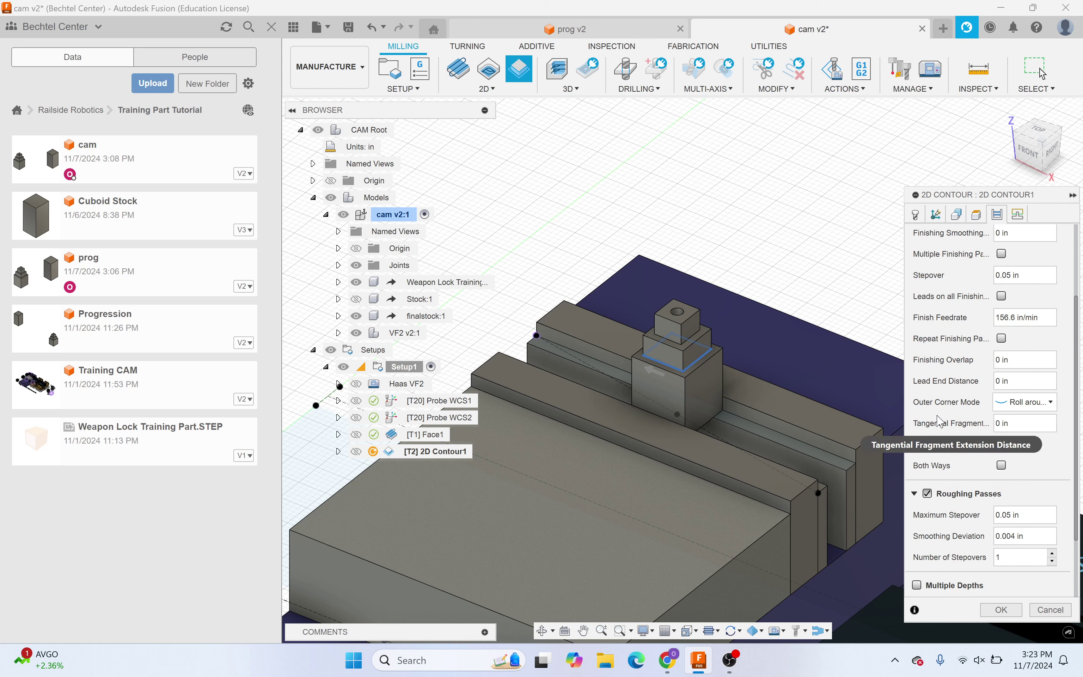
{"action": "scroll", "coordinate": [935, 392], "scroll_direction": "up", "scroll_amount": 1}
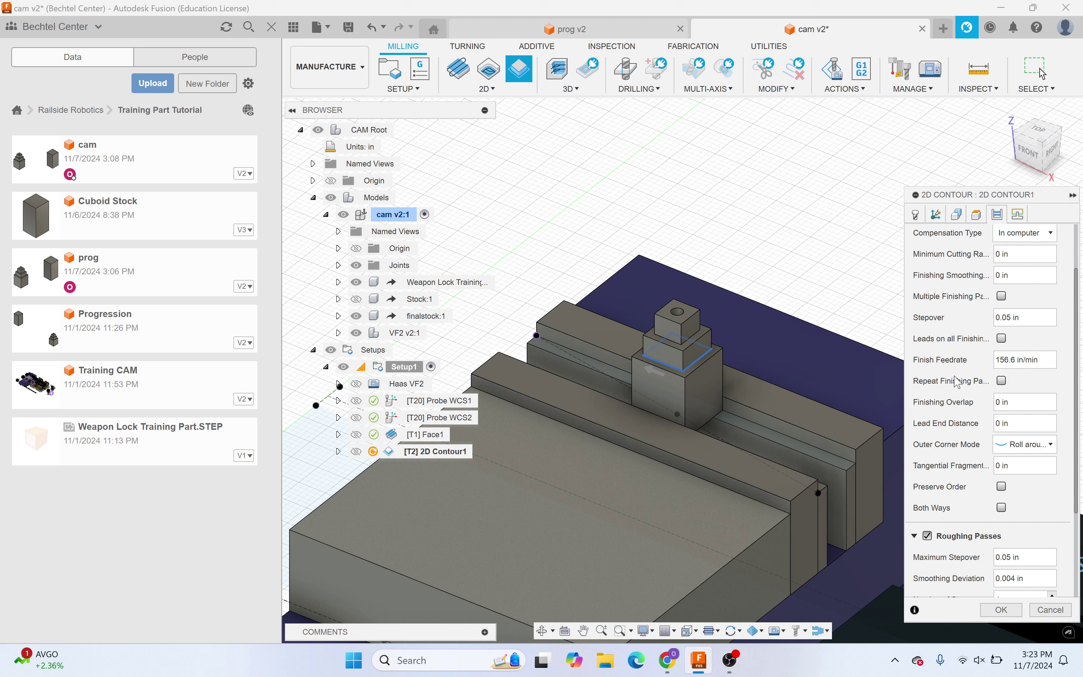
{"action": "scroll", "coordinate": [956, 381], "scroll_direction": "up", "scroll_amount": 1}
{"action": "scroll", "coordinate": [972, 348], "scroll_direction": "up", "scroll_amount": 1}
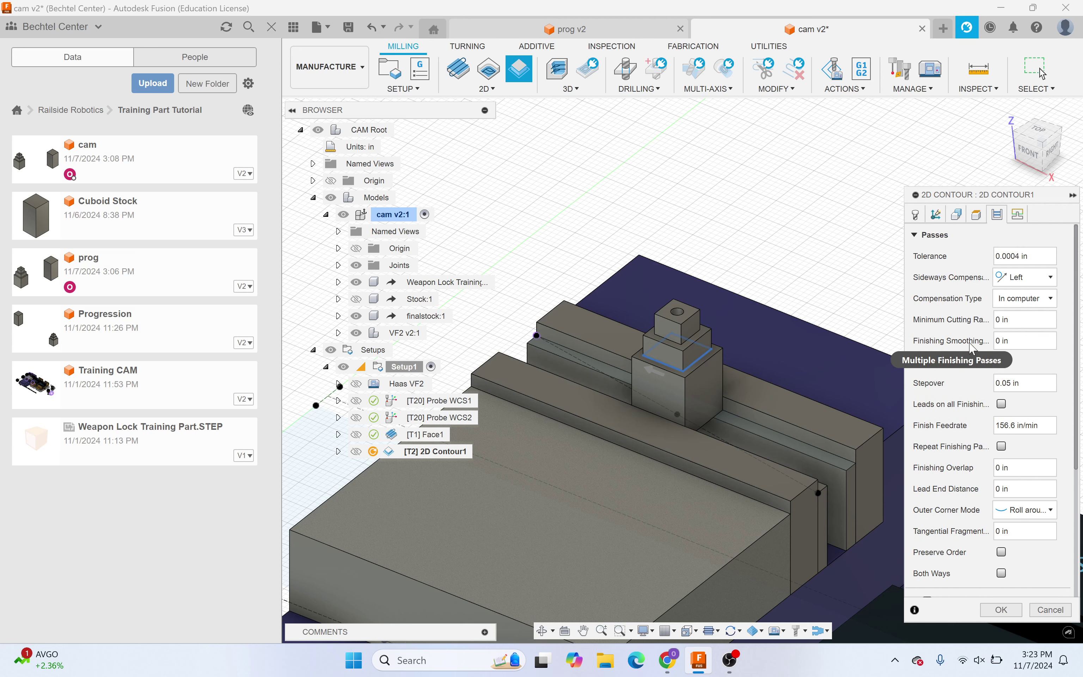
{"action": "scroll", "coordinate": [969, 371], "scroll_direction": "down", "scroll_amount": 1}
{"action": "scroll", "coordinate": [966, 491], "scroll_direction": "down", "scroll_amount": 4}
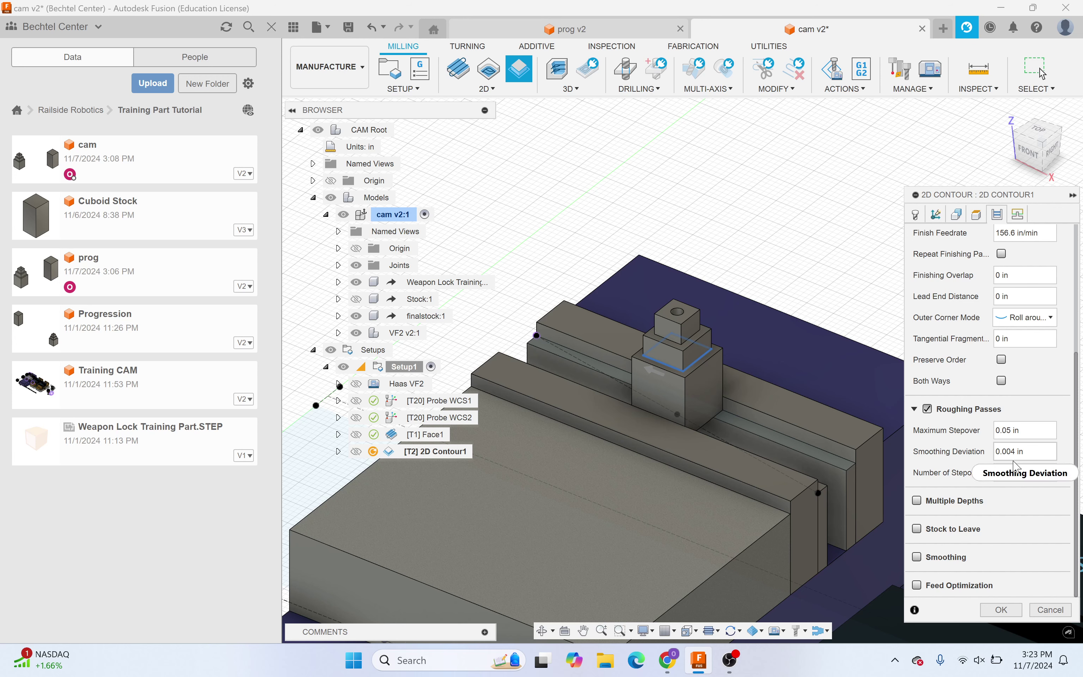
{"action": "left_click", "coordinate": [1024, 218]}
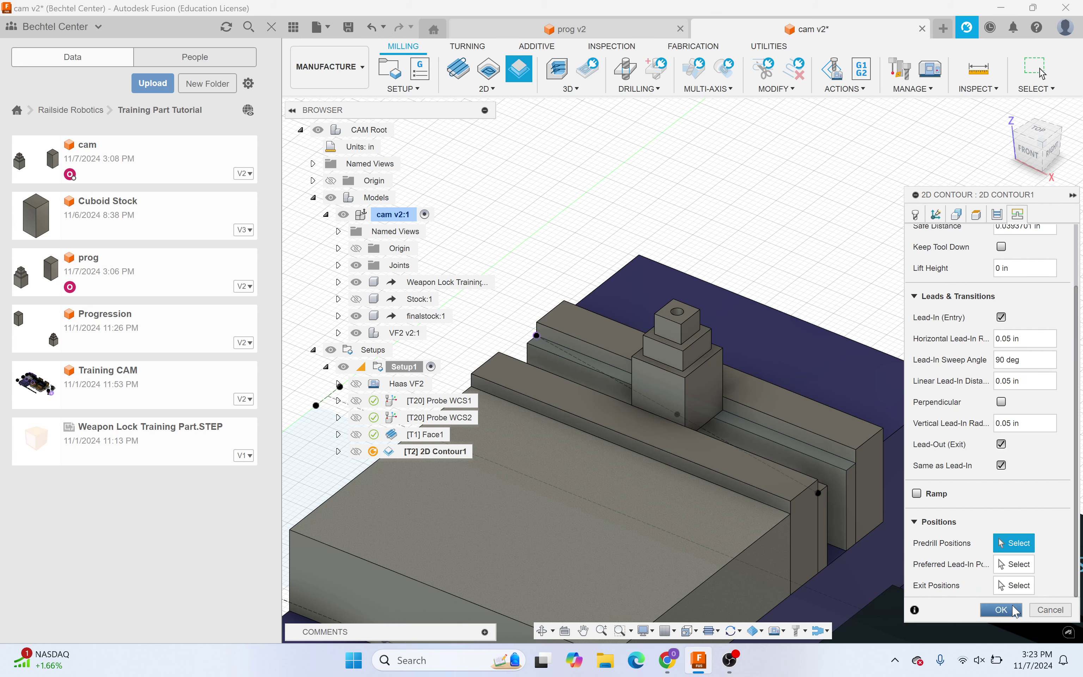
{"action": "left_click", "coordinate": [1001, 610]}
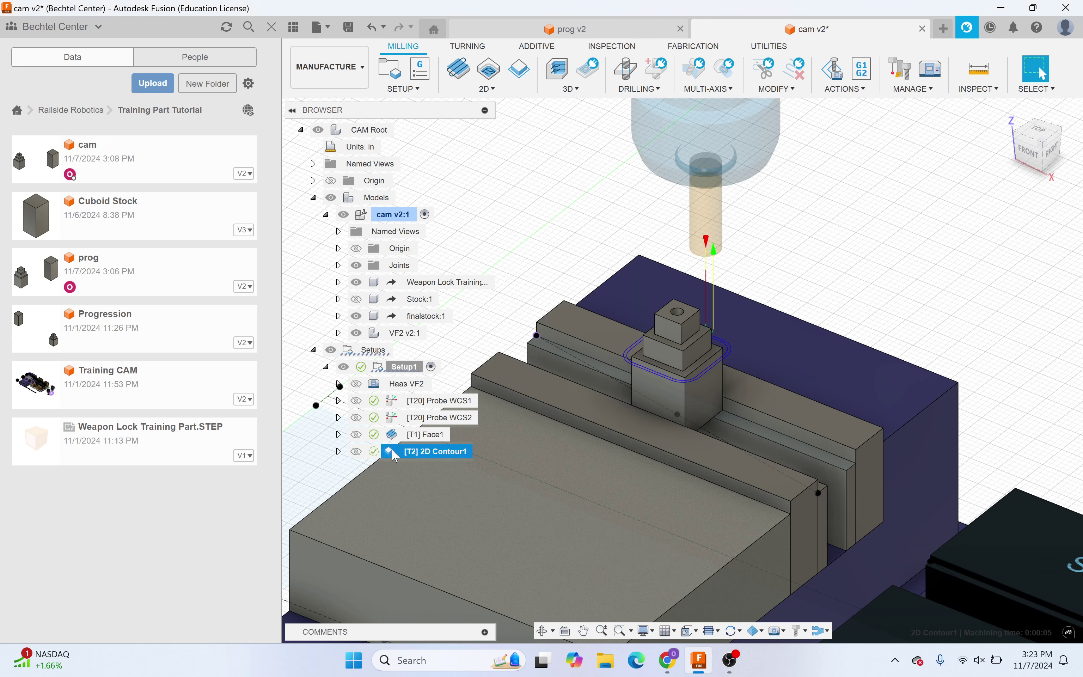
Step: Simulate the 2D Contour1 operation's toolpath and exit the simulation
{"action": "right_click", "coordinate": [428, 451]}
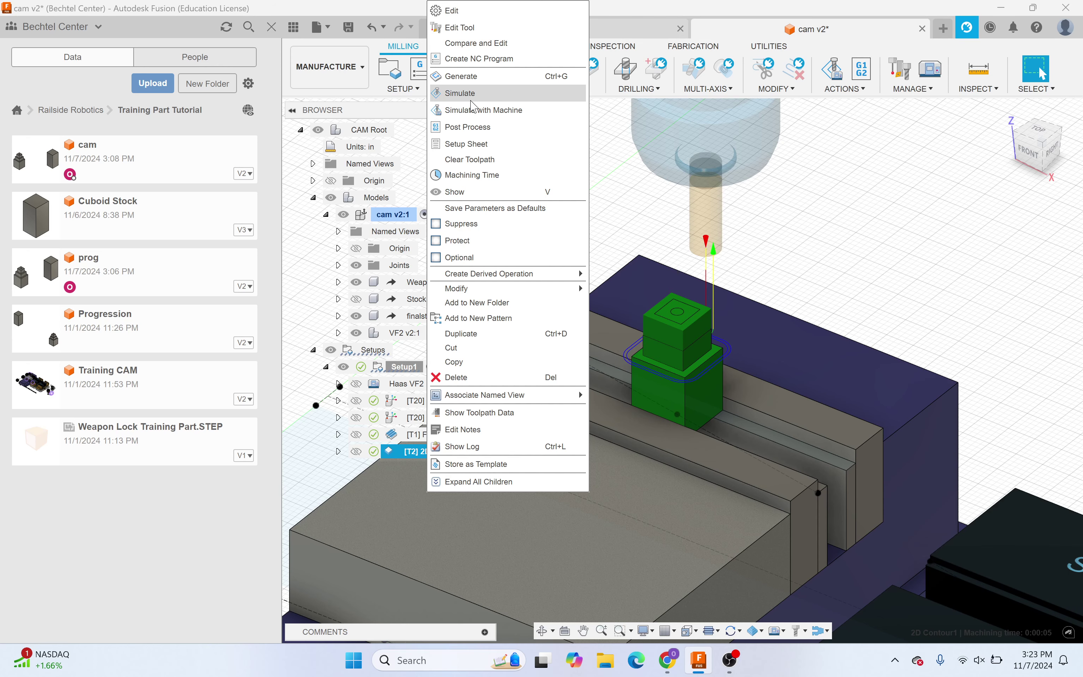
{"action": "left_click", "coordinate": [461, 93]}
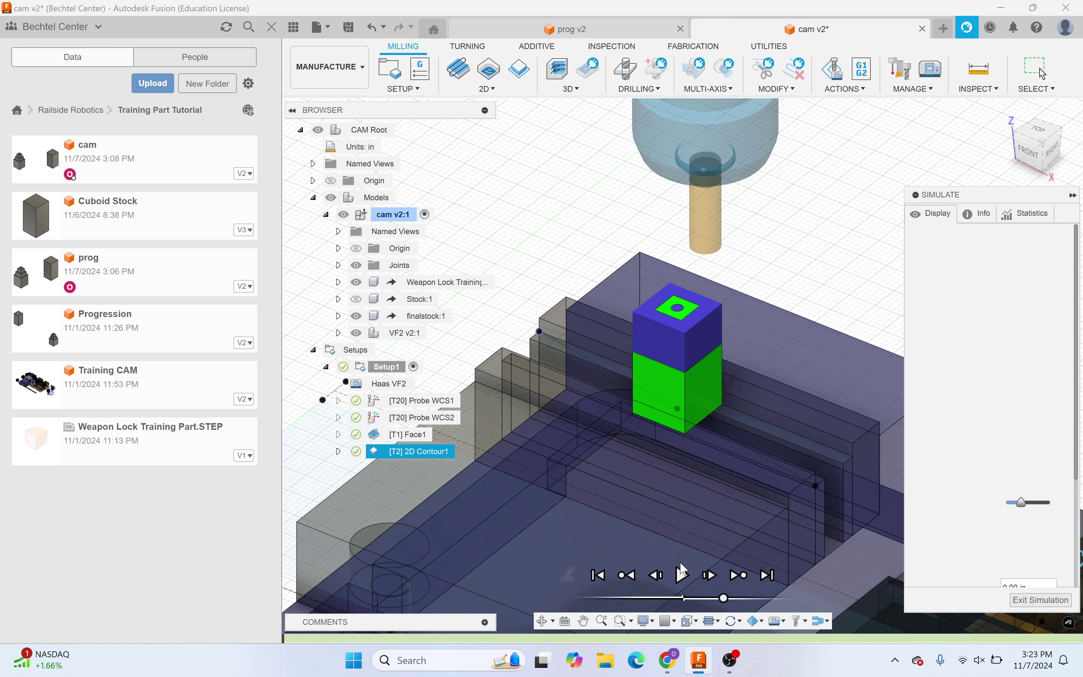
{"action": "left_click", "coordinate": [682, 574]}
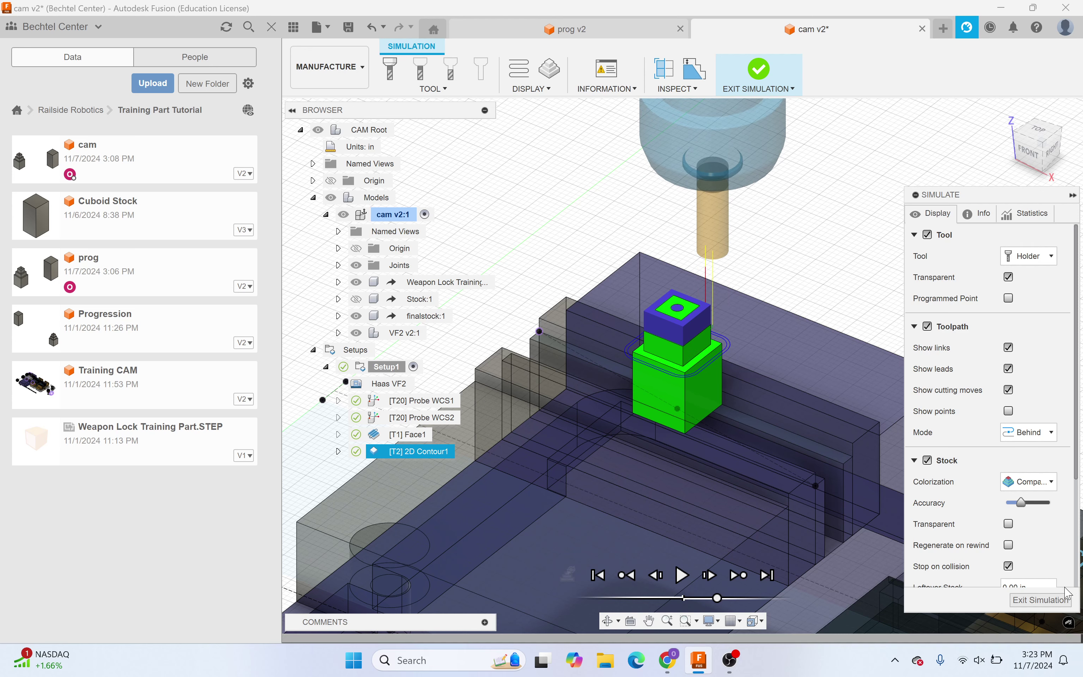
{"action": "left_click", "coordinate": [1056, 599]}
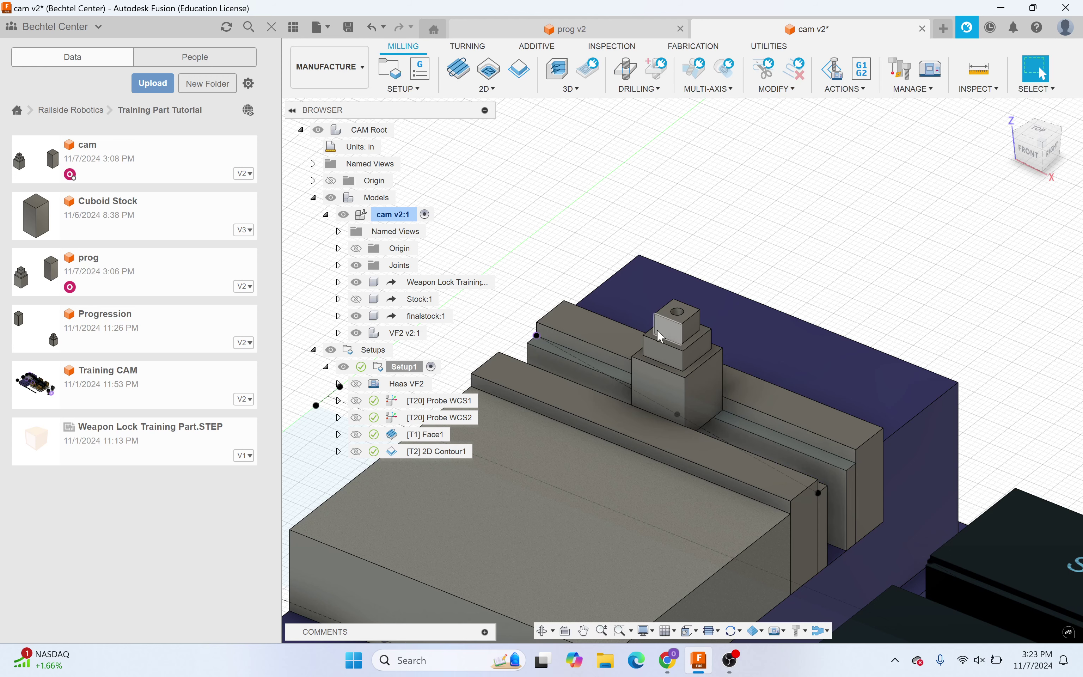
Step: Create a second 2D Contour around the base edge chain of the part's top tier with roughing passes enabled
{"action": "left_click", "coordinate": [499, 90]}
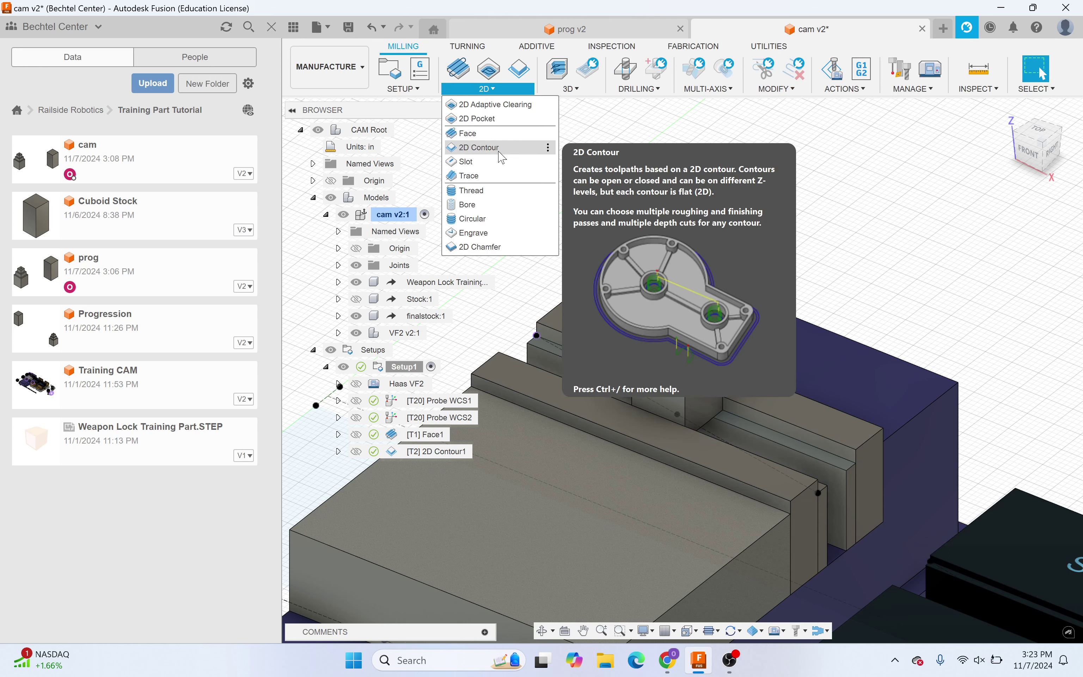
{"action": "left_click", "coordinate": [477, 147]}
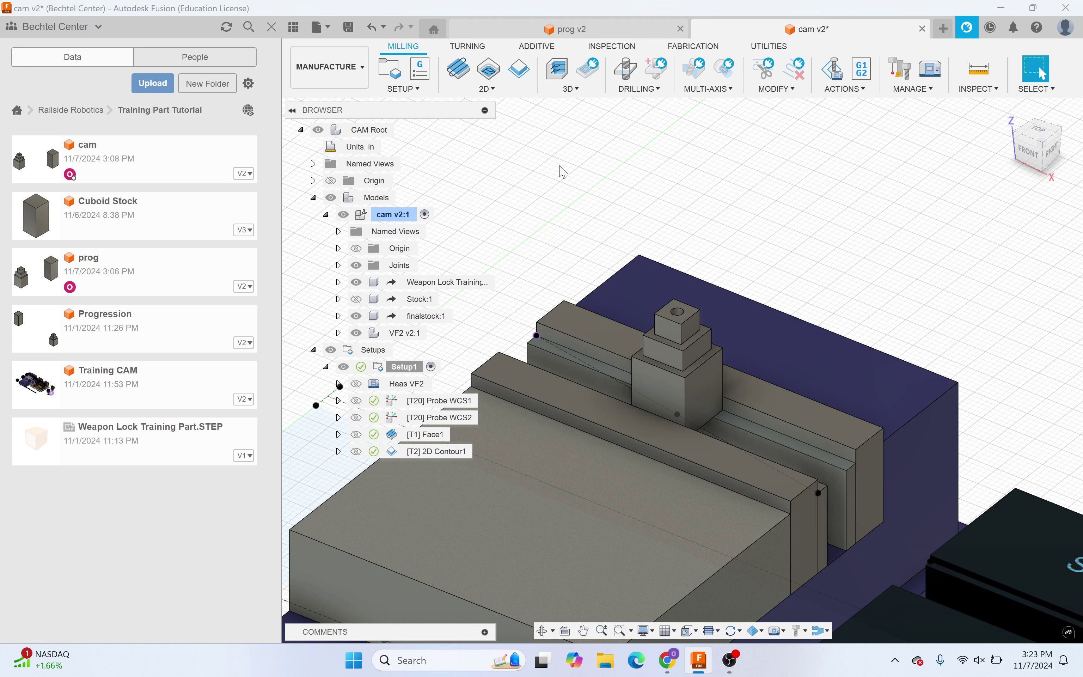
{"action": "left_click", "coordinate": [673, 346]}
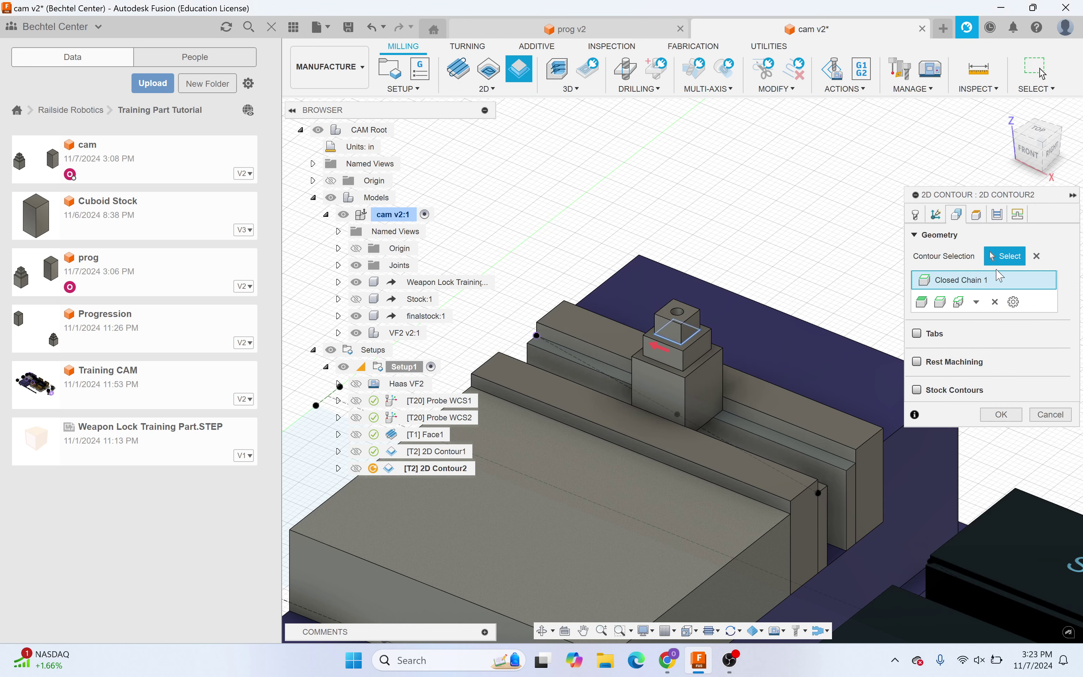
{"action": "left_click", "coordinate": [997, 214]}
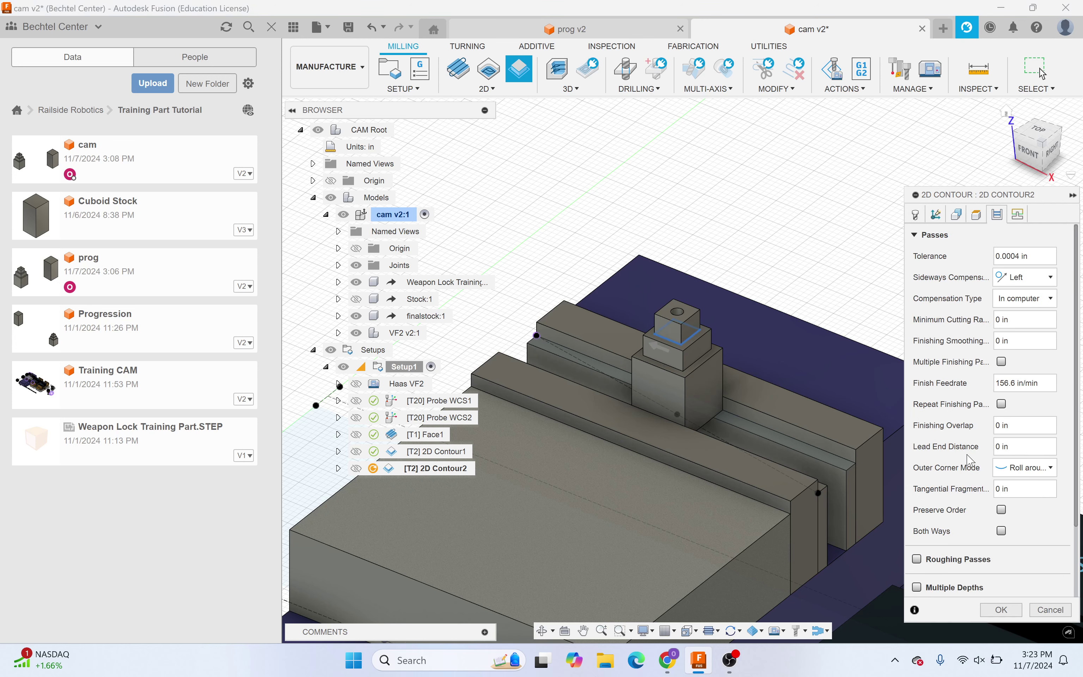
{"action": "scroll", "coordinate": [981, 322], "scroll_direction": "down", "scroll_amount": 3}
{"action": "left_click", "coordinate": [916, 471]}
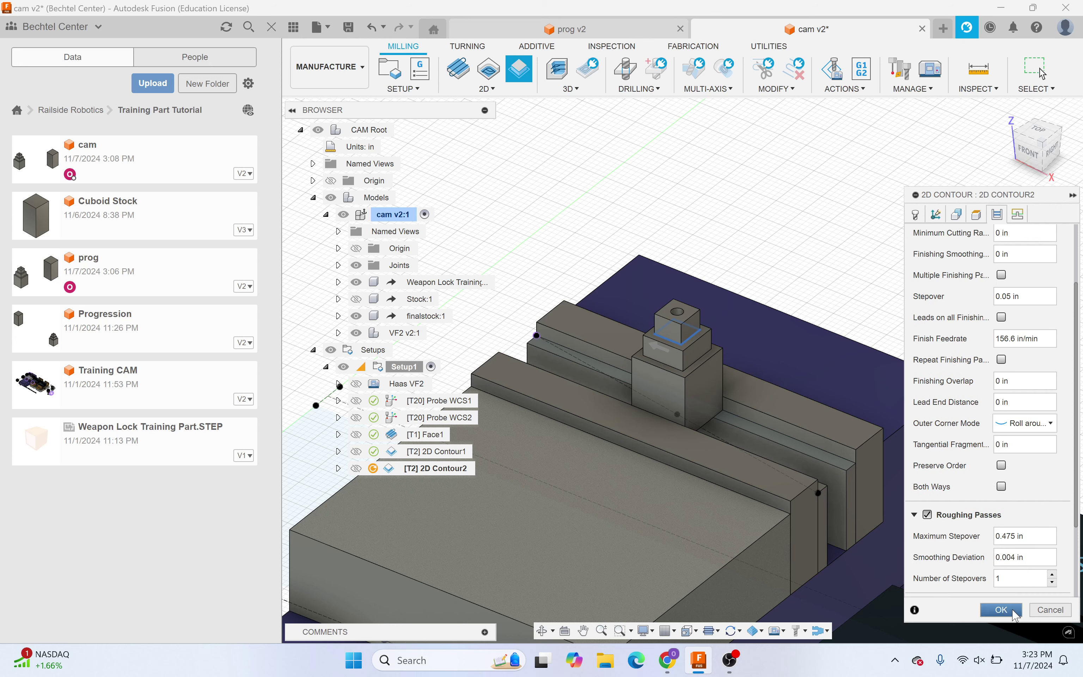
{"action": "left_click", "coordinate": [1001, 609]}
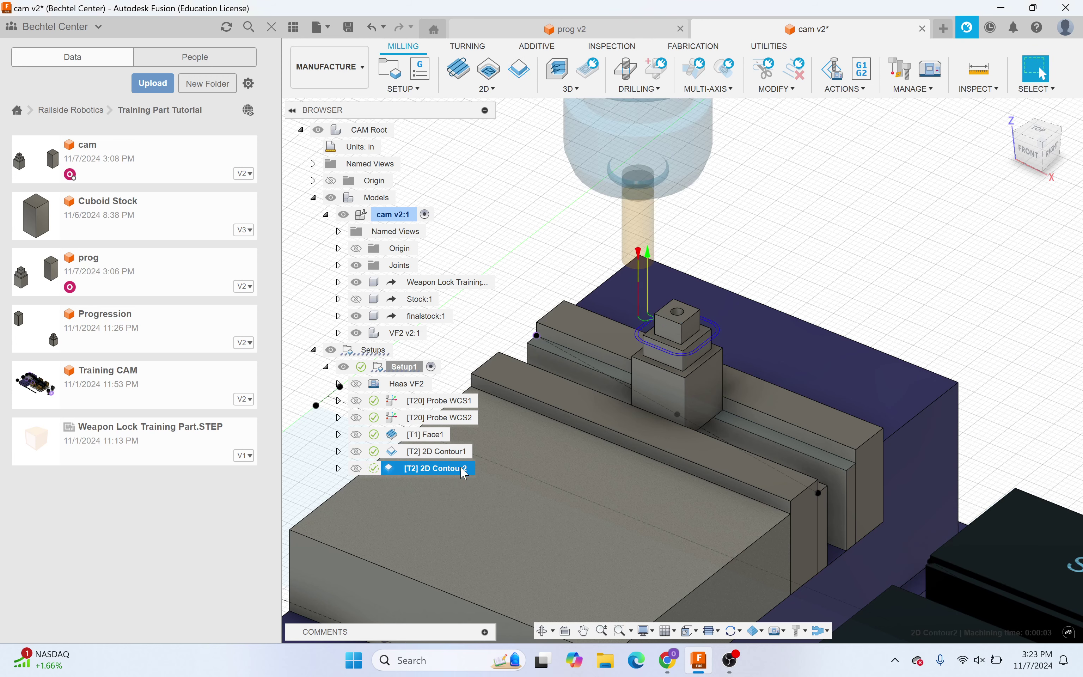
Step: Simulate the 2D Contour2 operation's toolpath and exit the simulation
{"action": "right_click", "coordinate": [438, 468]}
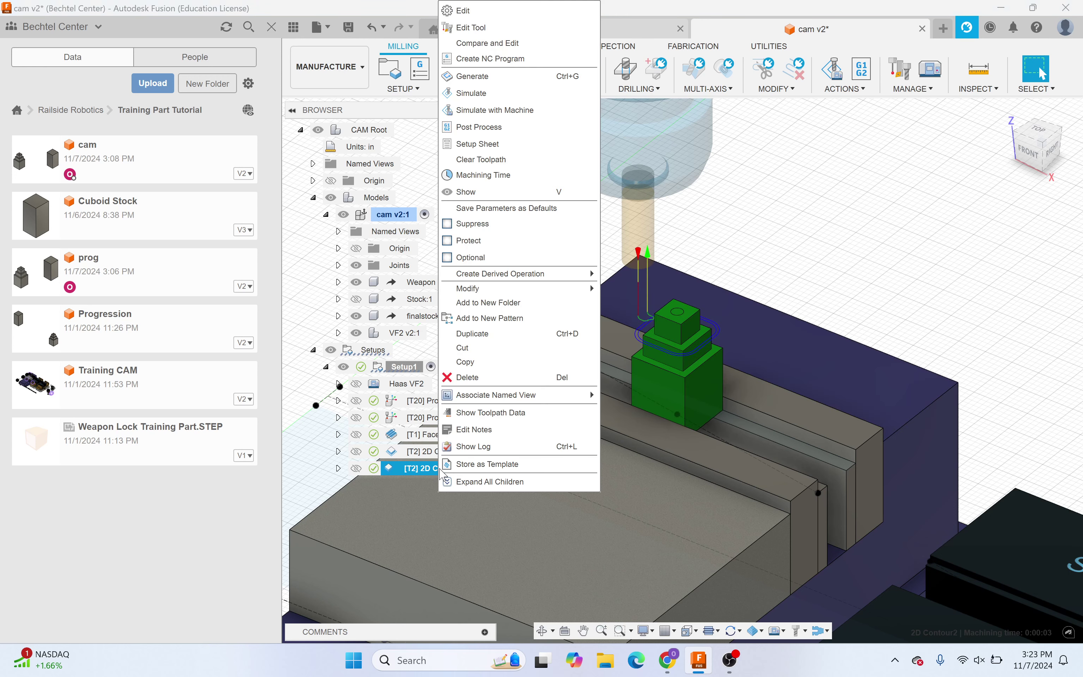
{"action": "left_click", "coordinate": [515, 95]}
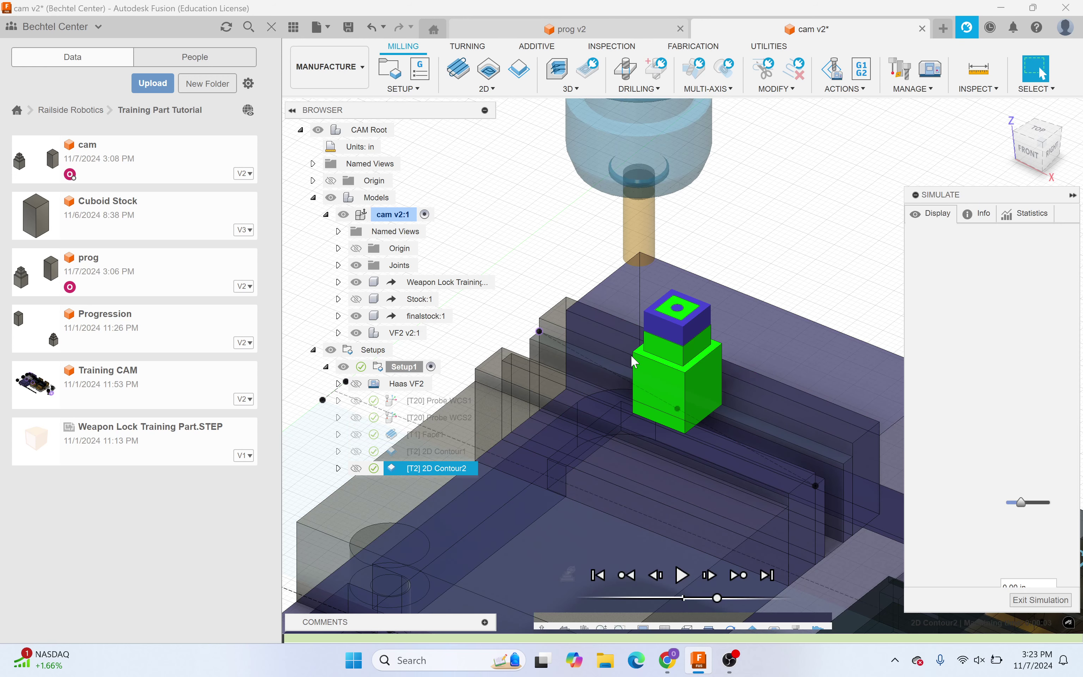
{"action": "left_click", "coordinate": [684, 579]}
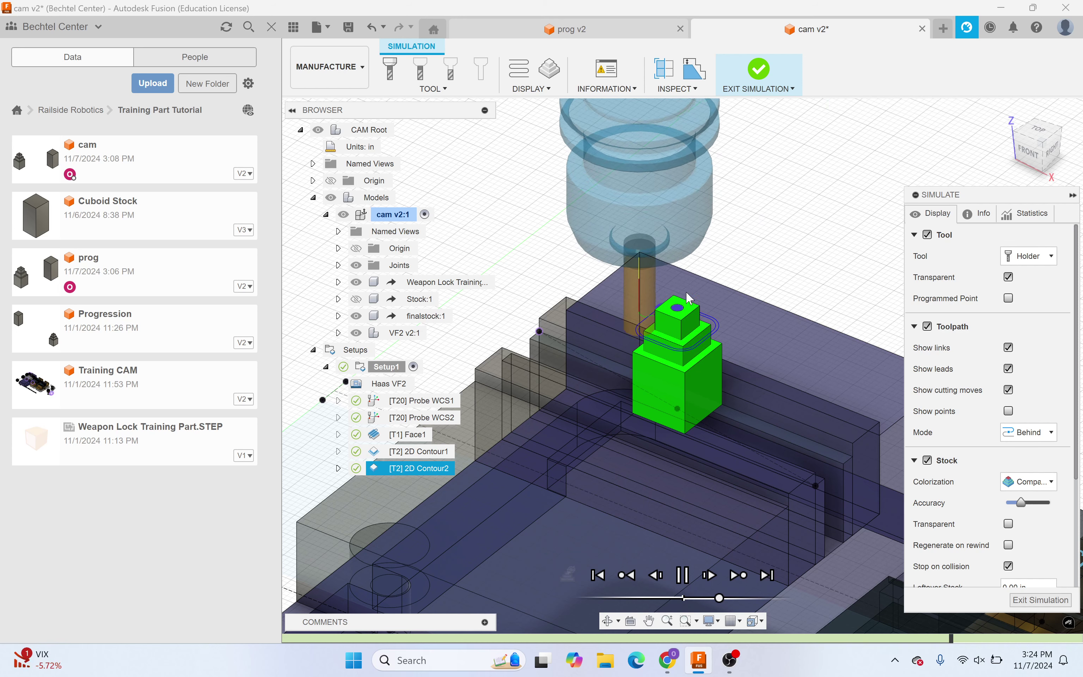
{"action": "left_click", "coordinate": [1047, 600]}
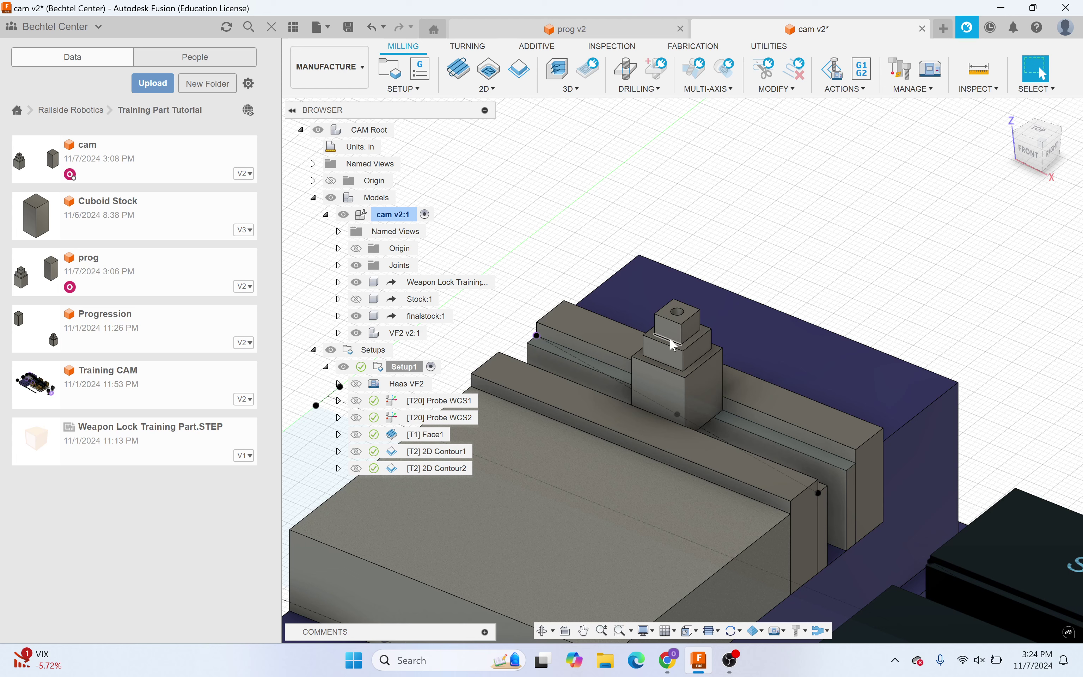
Step: Start a Drill operation using the 0.201" 1/4-20 Tap Drill (#7) from the BIDC CAT40 15000 (VF2, VF4) library with the Aluminum (N1) preset
{"action": "left_click", "coordinate": [628, 70]}
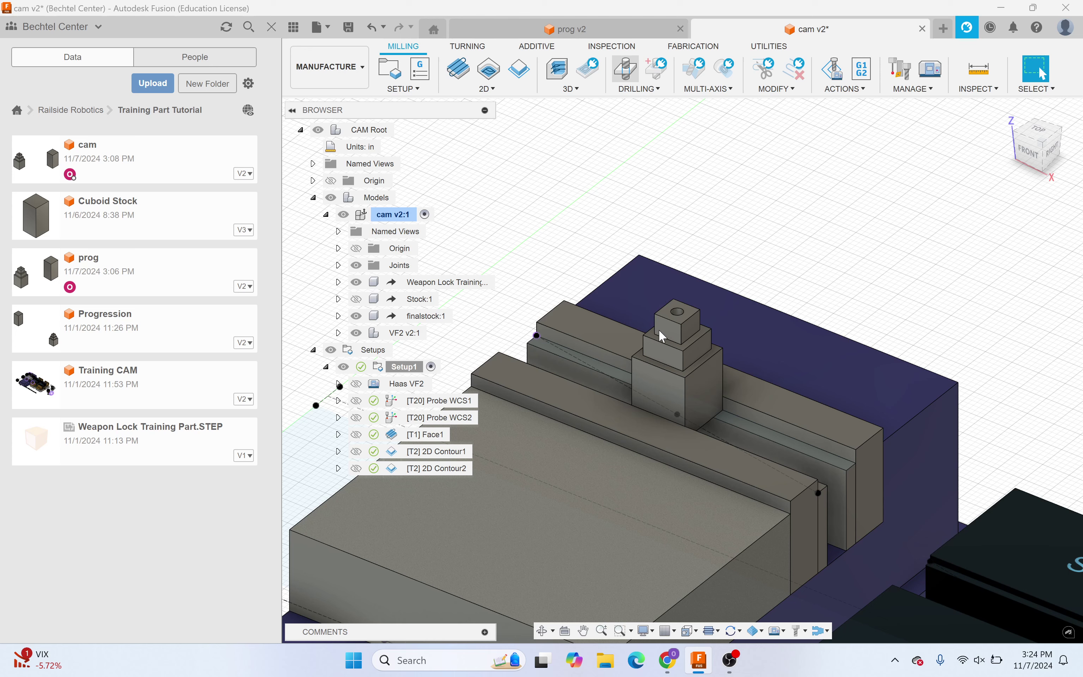
{"action": "left_click", "coordinate": [1010, 256]}
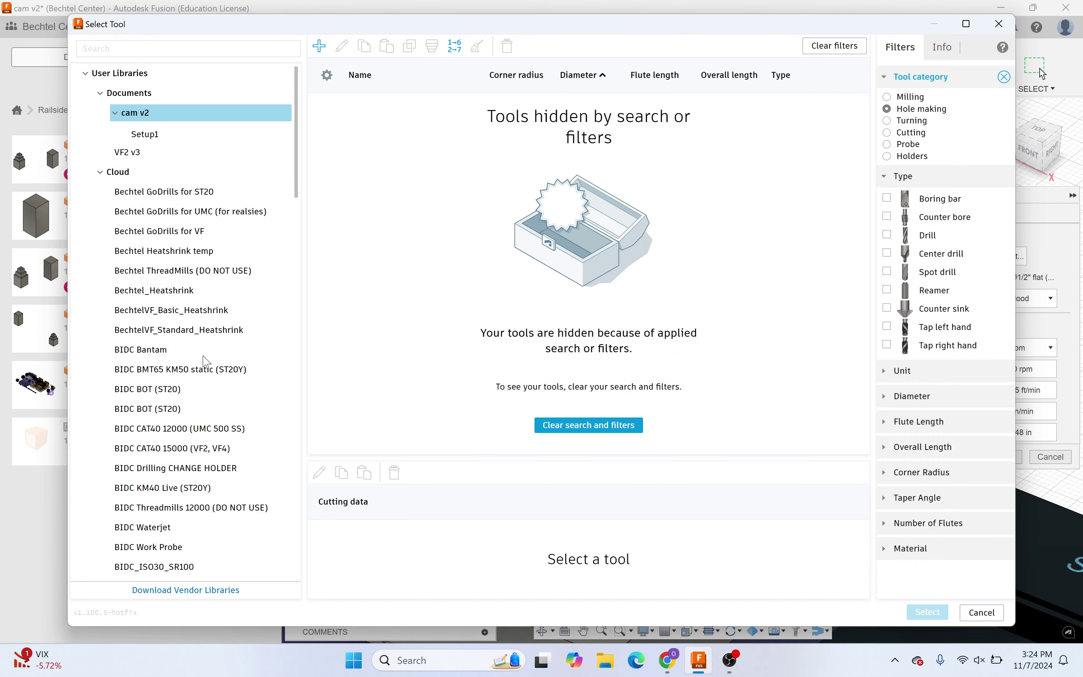
{"action": "left_click", "coordinate": [209, 447]}
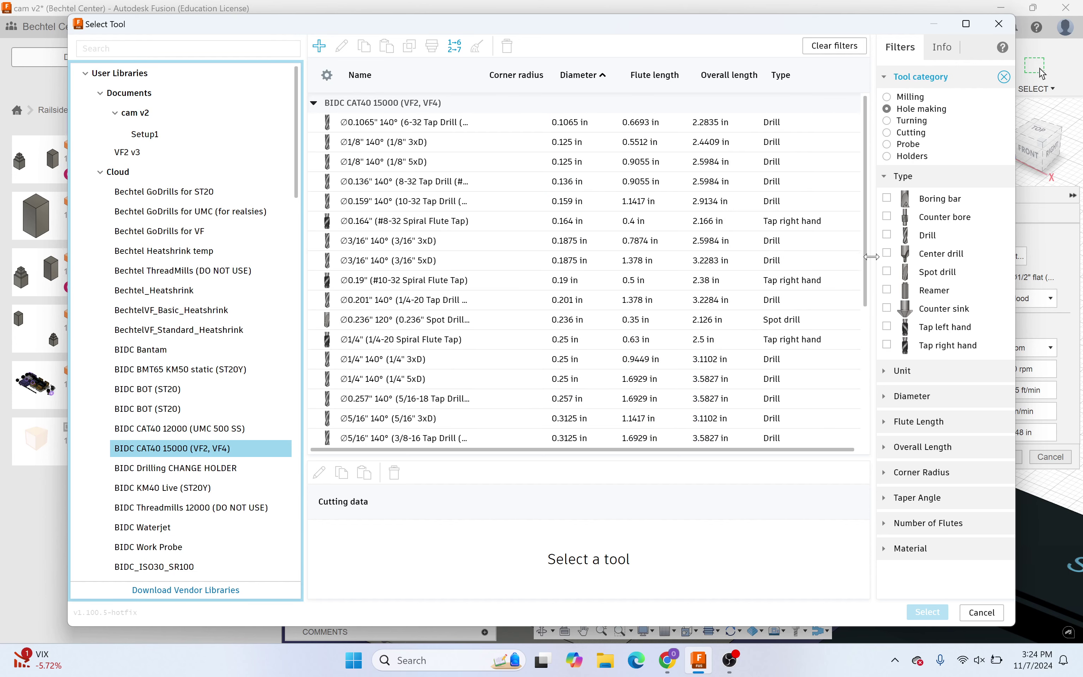
{"action": "left_click", "coordinate": [888, 236]}
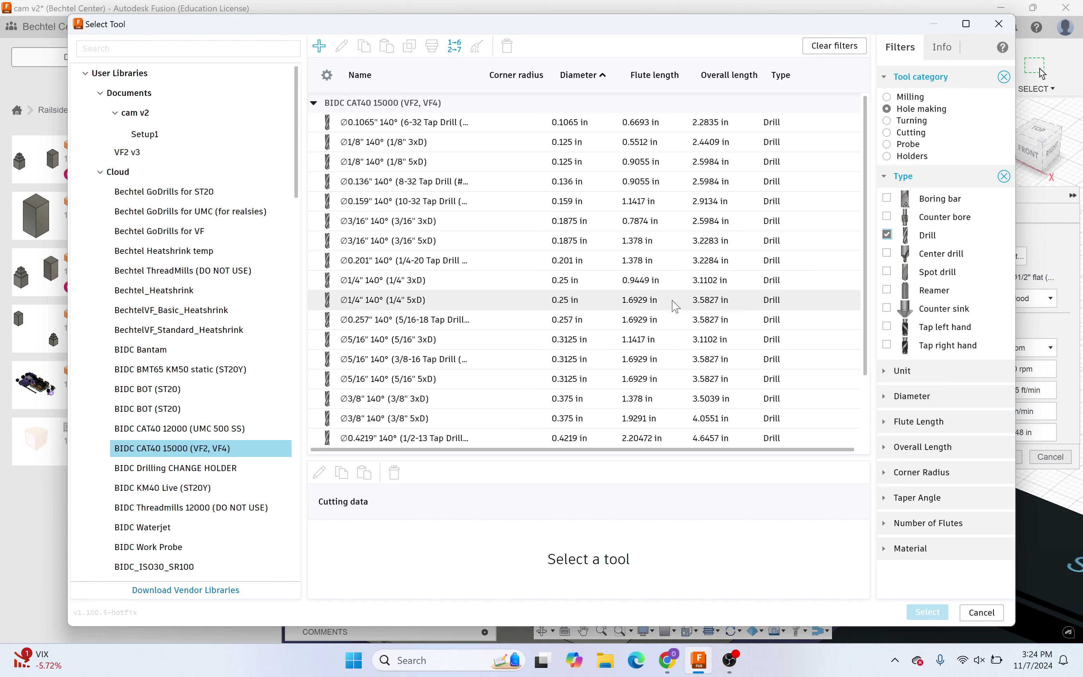
{"action": "scroll", "coordinate": [467, 320], "scroll_direction": "down", "scroll_amount": 2}
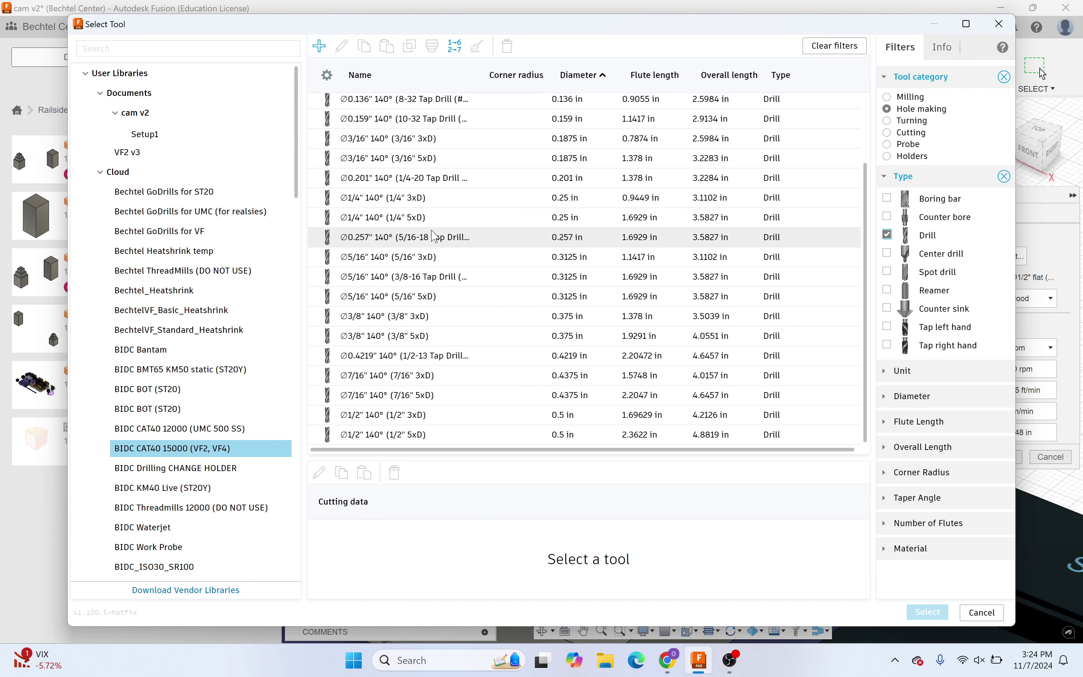
{"action": "scroll", "coordinate": [449, 264], "scroll_direction": "up", "scroll_amount": 1}
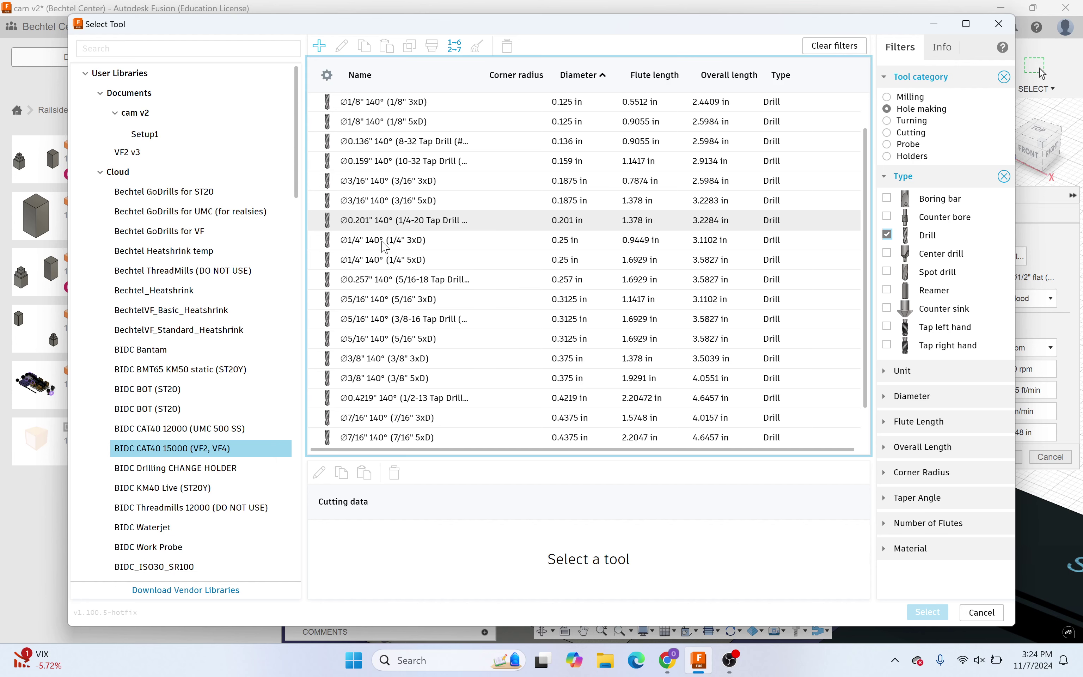
{"action": "left_click", "coordinate": [420, 228]}
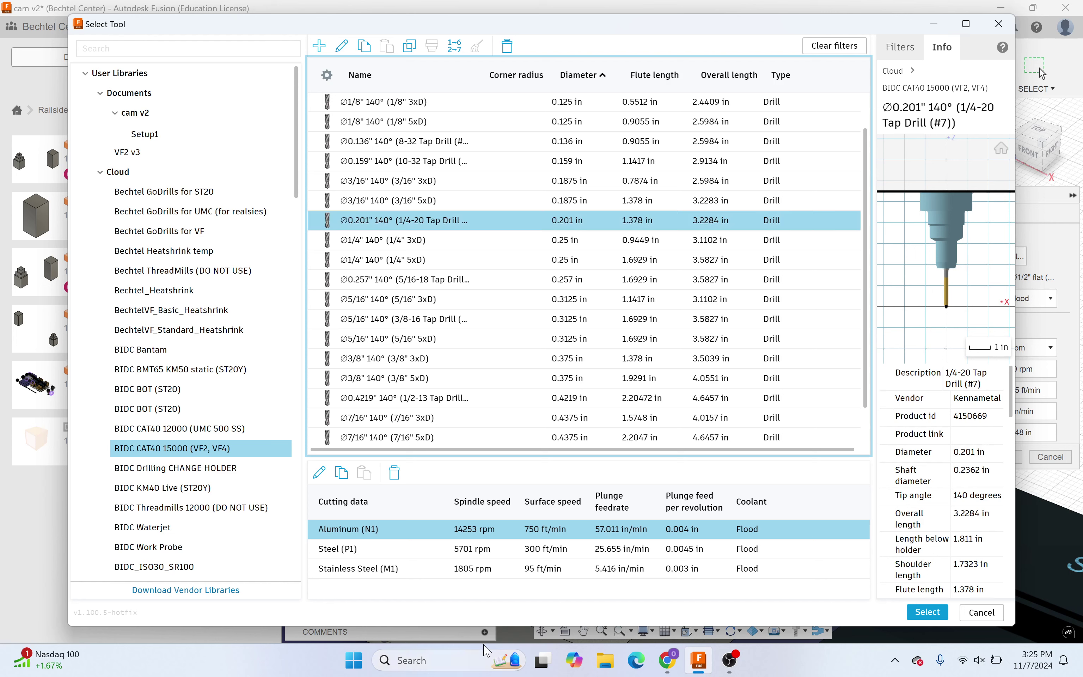
{"action": "left_click", "coordinate": [344, 539]}
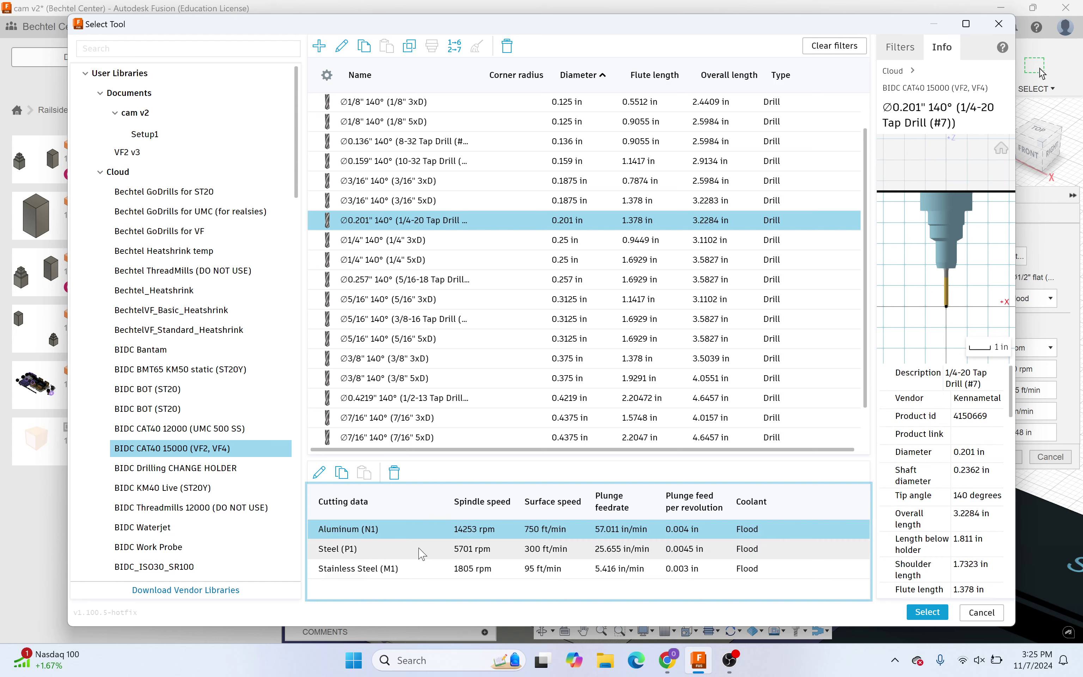
{"action": "left_click", "coordinate": [928, 612]}
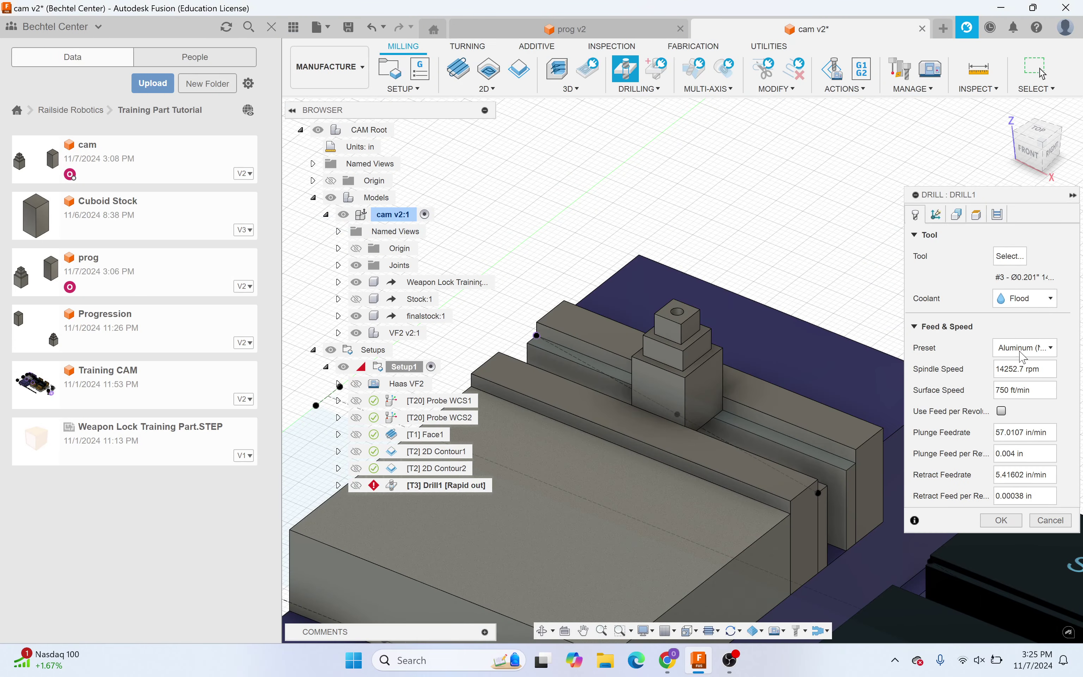
Step: Select the cylindrical face of the hole in the part's top tier for drilling and inspect its depth from the front view
{"action": "left_click", "coordinate": [958, 216]}
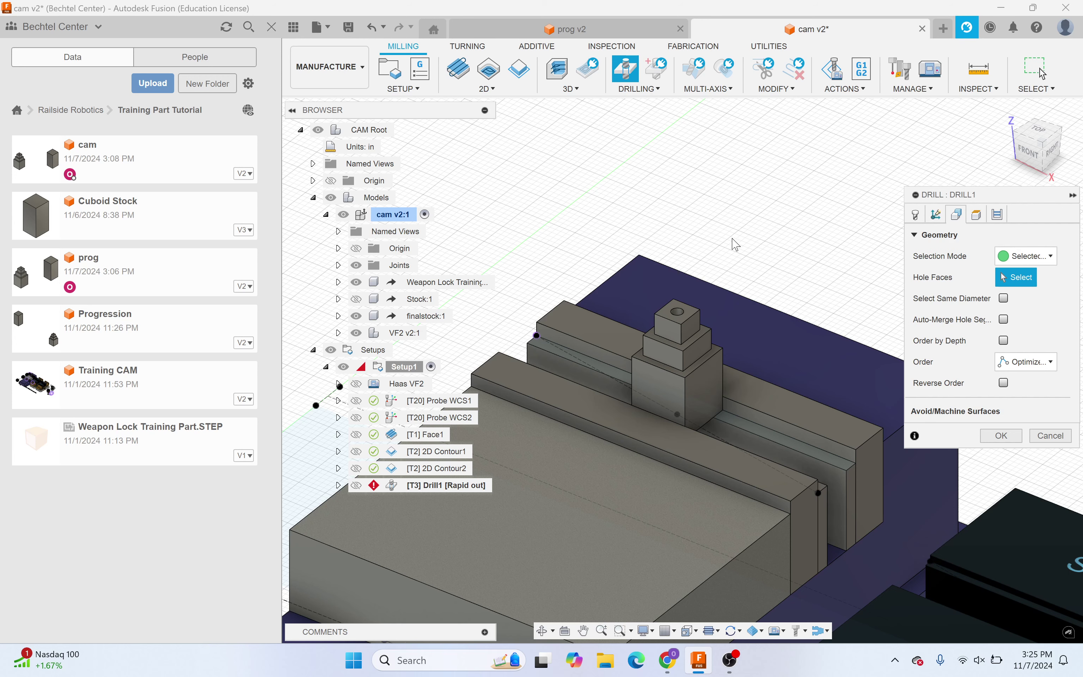
{"action": "scroll", "coordinate": [697, 323], "scroll_direction": "up", "scroll_amount": 2}
{"action": "scroll", "coordinate": [641, 351], "scroll_direction": "up", "scroll_amount": 1}
{"action": "left_click", "coordinate": [641, 349]}
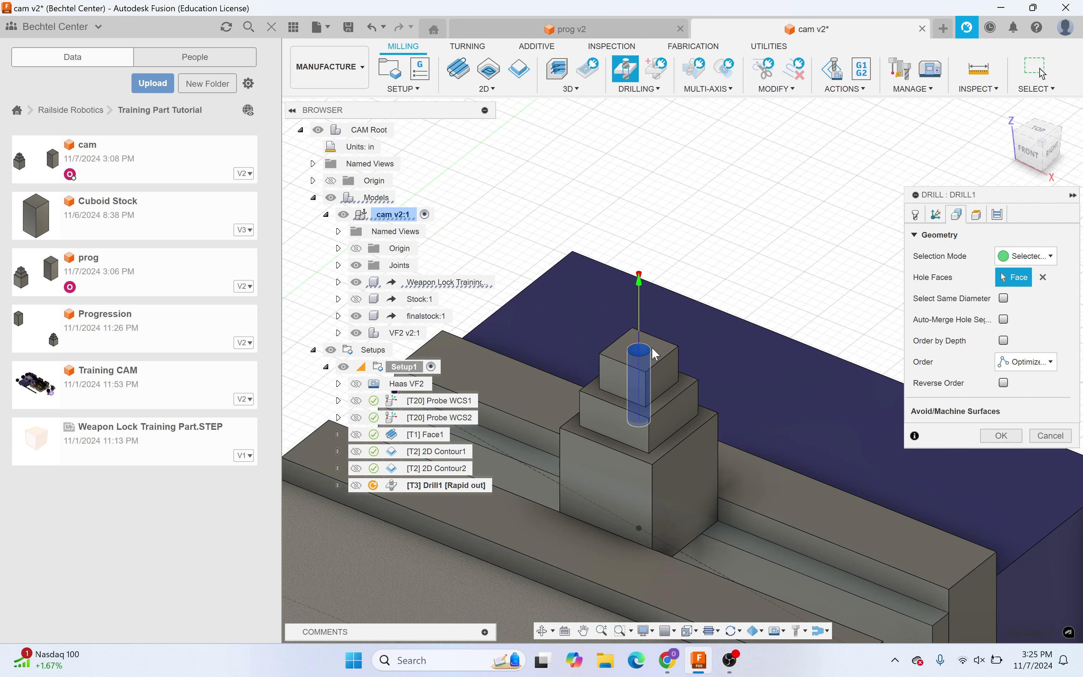
{"action": "left_click", "coordinate": [1029, 150]}
{"action": "scroll", "coordinate": [639, 382], "scroll_direction": "down", "scroll_amount": 2}
{"action": "scroll", "coordinate": [837, 192], "scroll_direction": "up", "scroll_amount": 4}
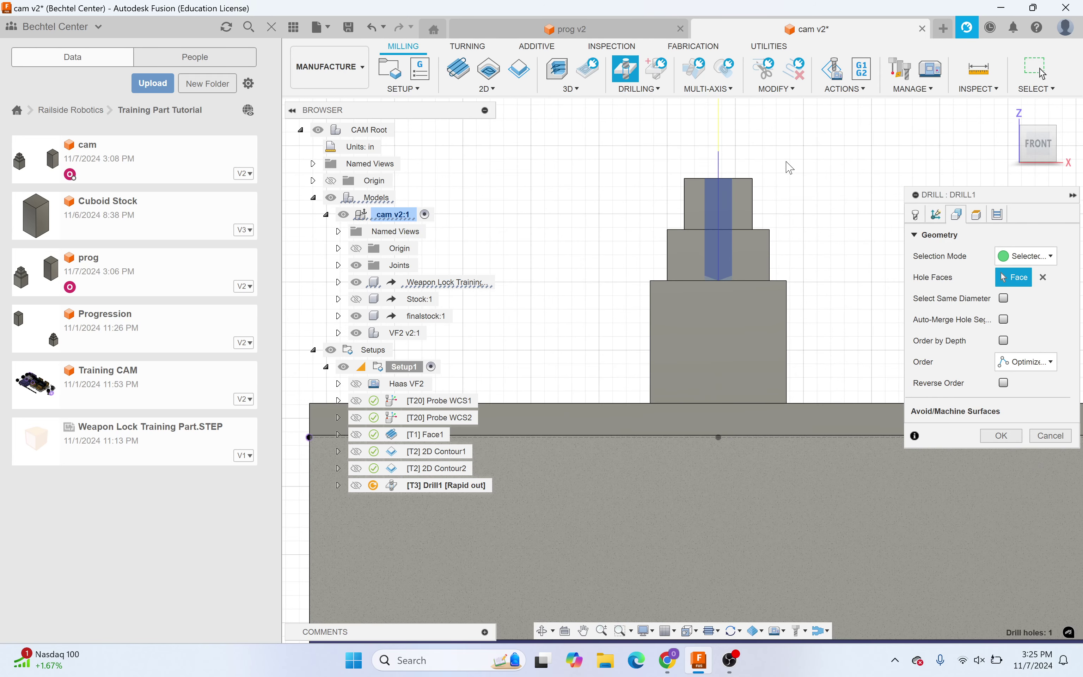
{"action": "scroll", "coordinate": [737, 420], "scroll_direction": "down", "scroll_amount": 2}
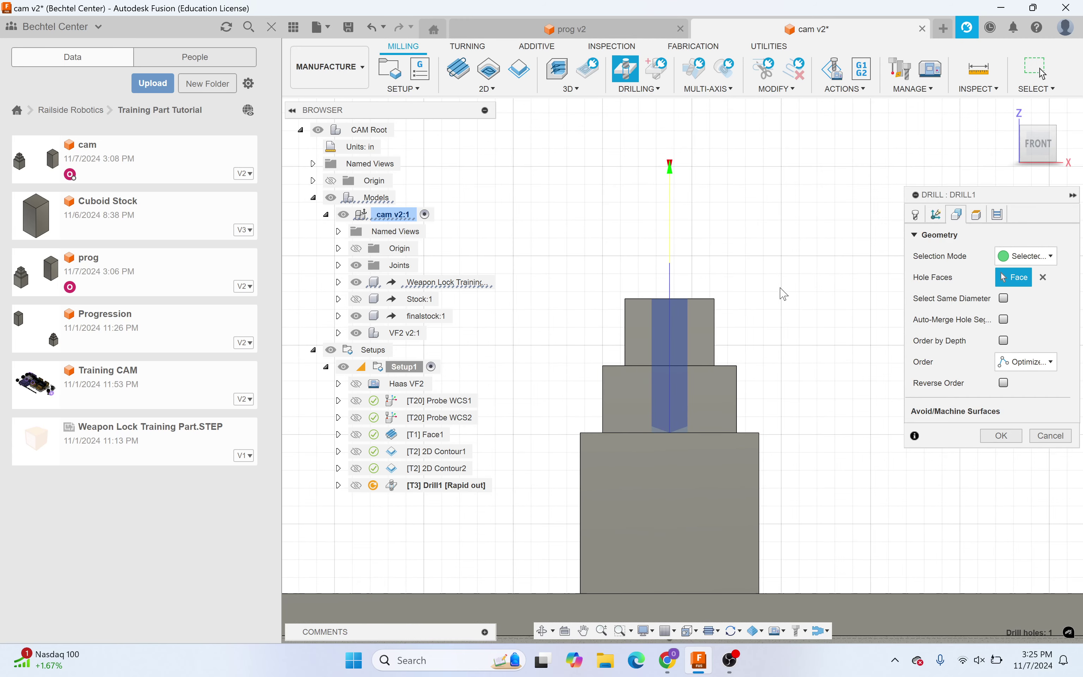
Step: Enable Drill Tip Through Bottom for the hole's bottom height in the Drill operation
{"action": "left_click", "coordinate": [976, 214]}
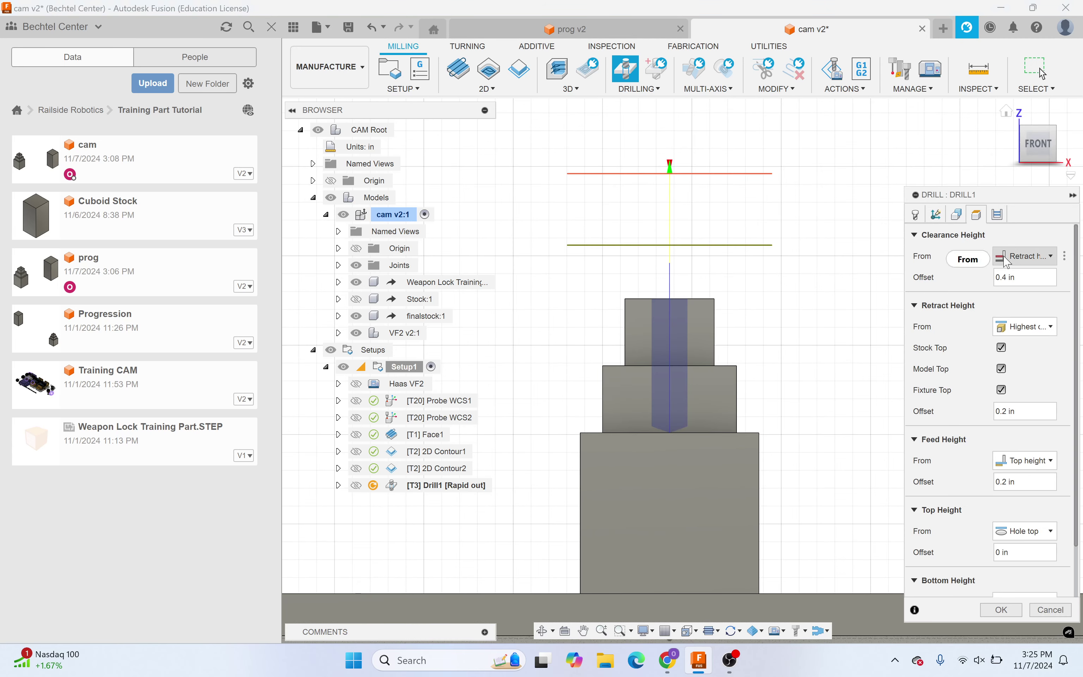
{"action": "scroll", "coordinate": [966, 469], "scroll_direction": "down", "scroll_amount": 2}
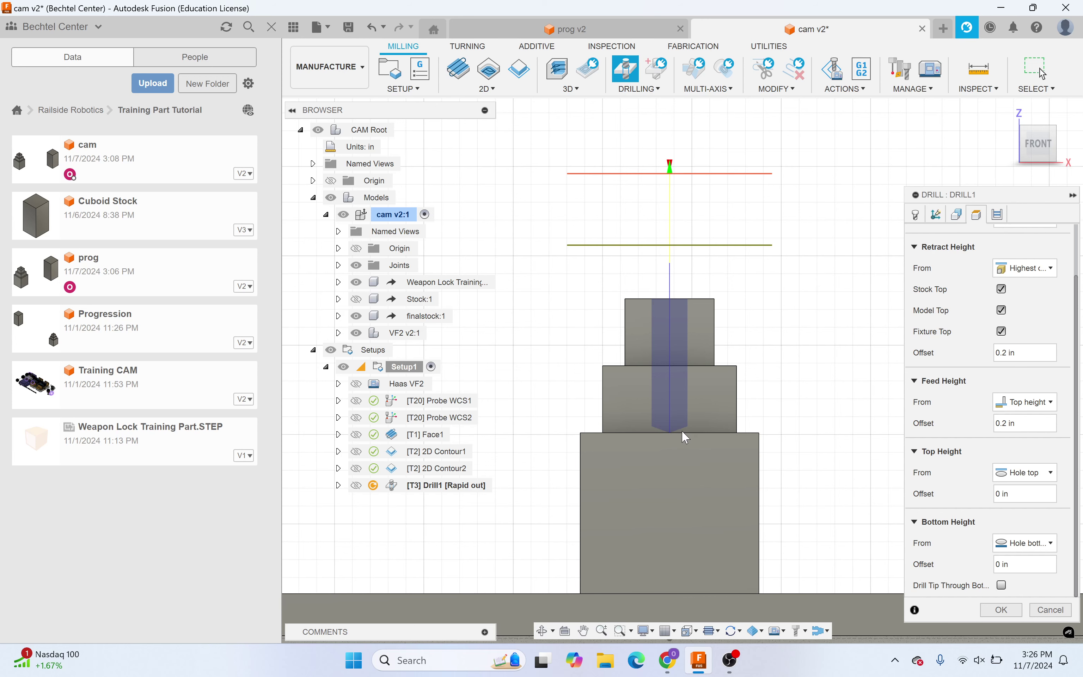
{"action": "scroll", "coordinate": [684, 434], "scroll_direction": "up", "scroll_amount": 3}
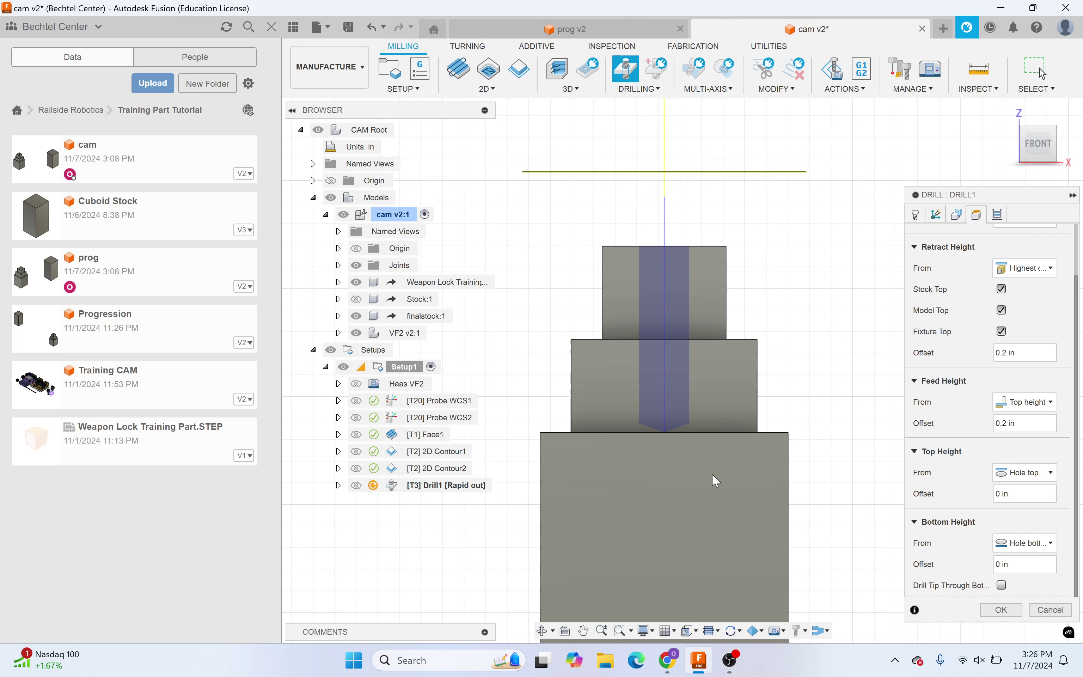
{"action": "left_click", "coordinate": [998, 584]}
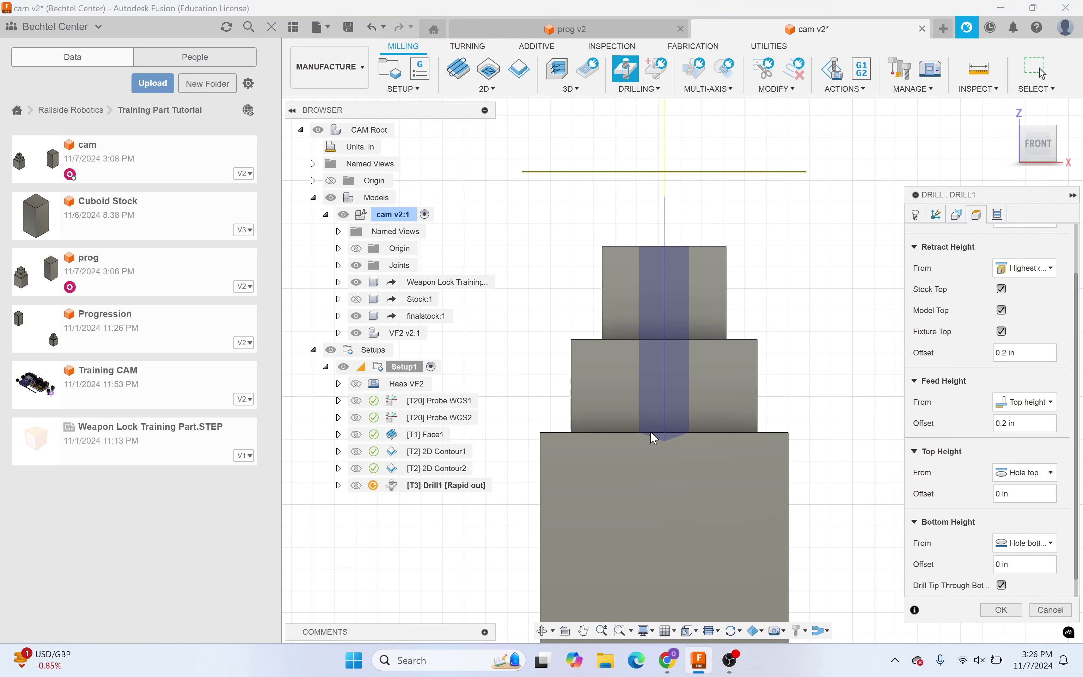
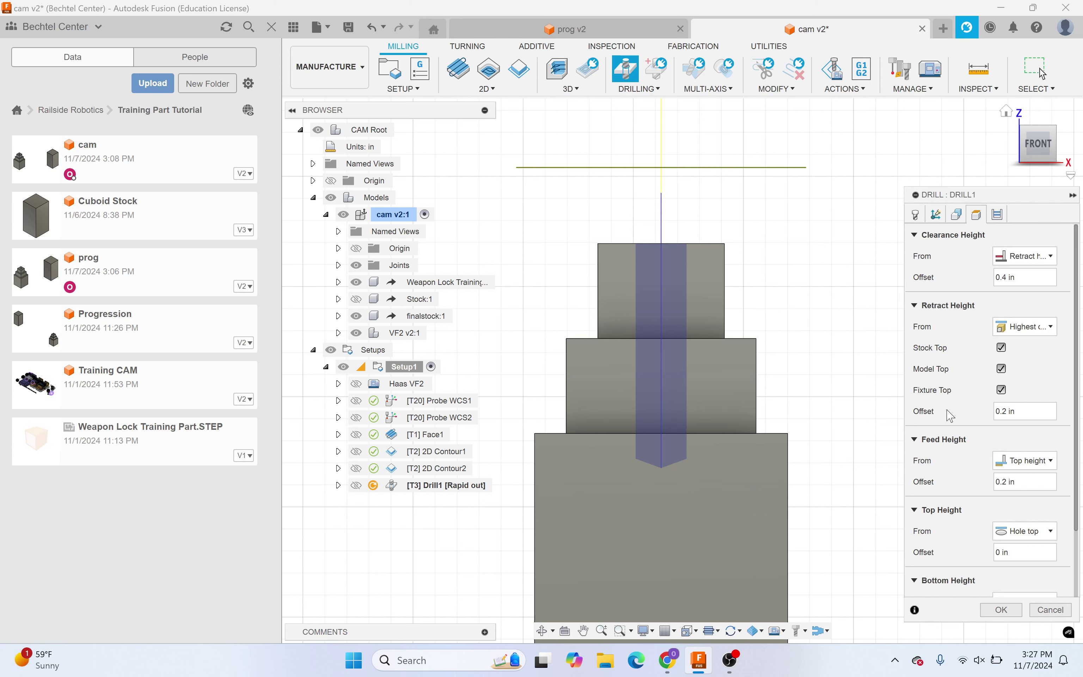
{"action": "scroll", "coordinate": [939, 429], "scroll_direction": "down", "scroll_amount": 1}
{"action": "scroll", "coordinate": [939, 429], "scroll_direction": "up", "scroll_amount": 1}
Step: Use the Drilling - rapid out cycle type and generate the Drill operation
{"action": "left_click", "coordinate": [957, 214]}
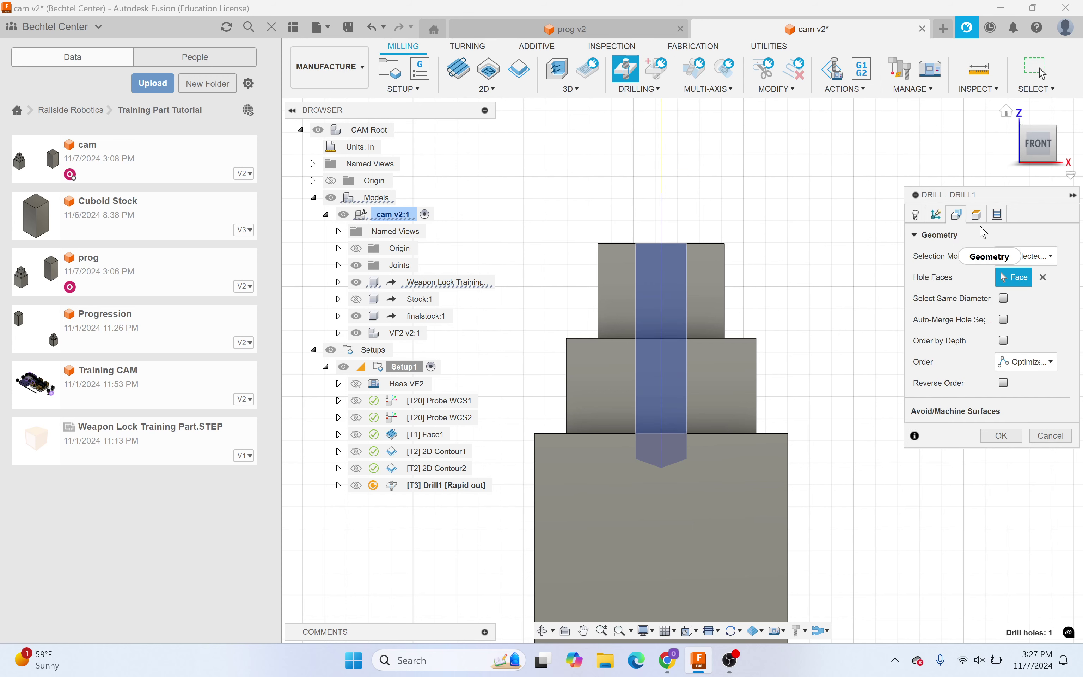
{"action": "left_click", "coordinate": [997, 214]}
{"action": "left_click", "coordinate": [1004, 257]}
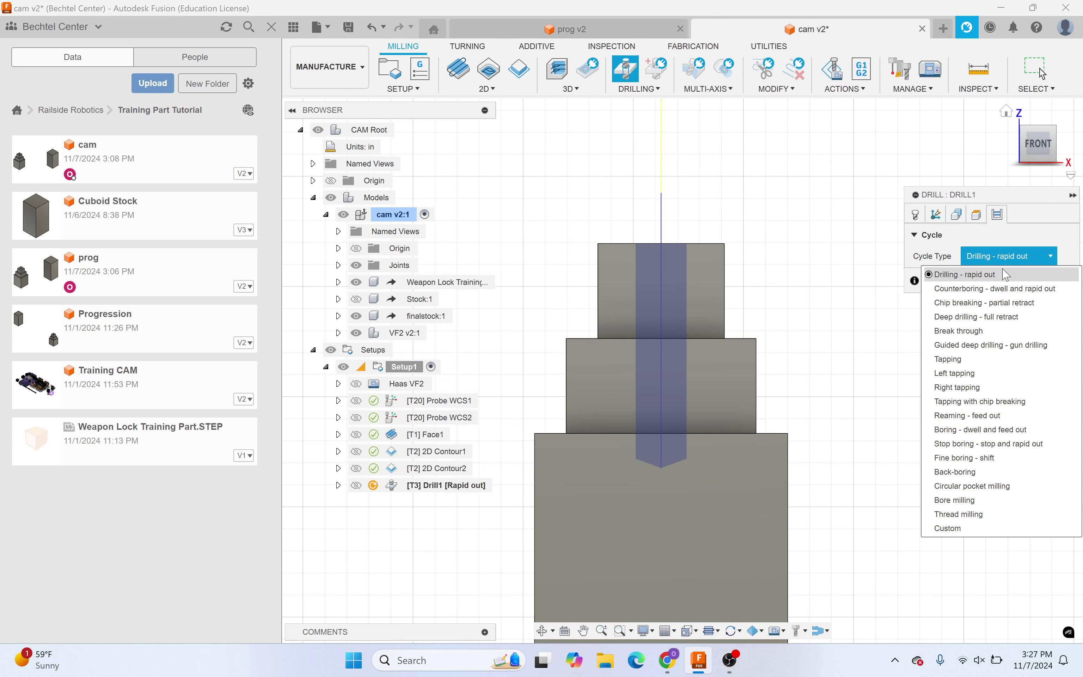
{"action": "left_click", "coordinate": [998, 316]}
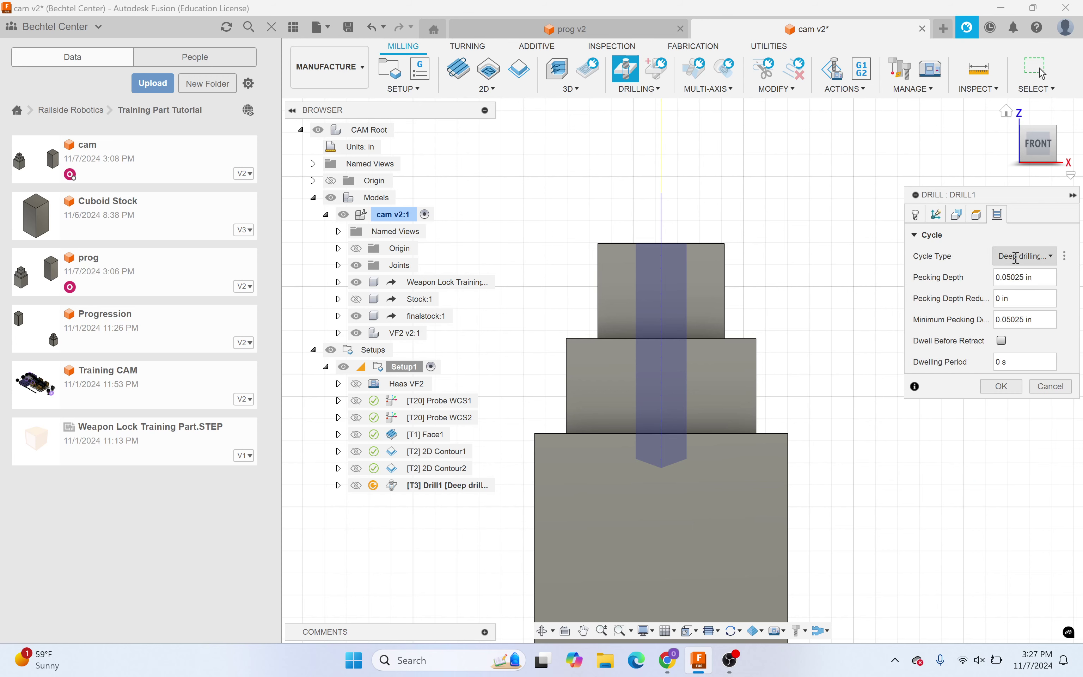
{"action": "left_click", "coordinate": [1016, 259]}
{"action": "left_click", "coordinate": [1016, 273]}
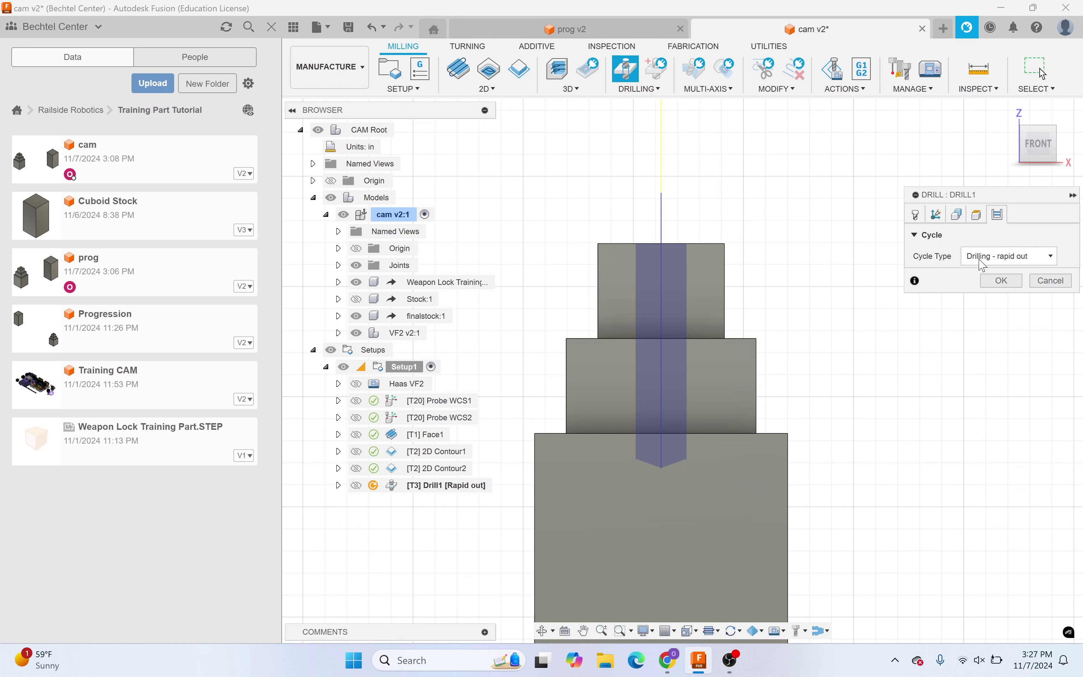
{"action": "left_click", "coordinate": [1009, 282]}
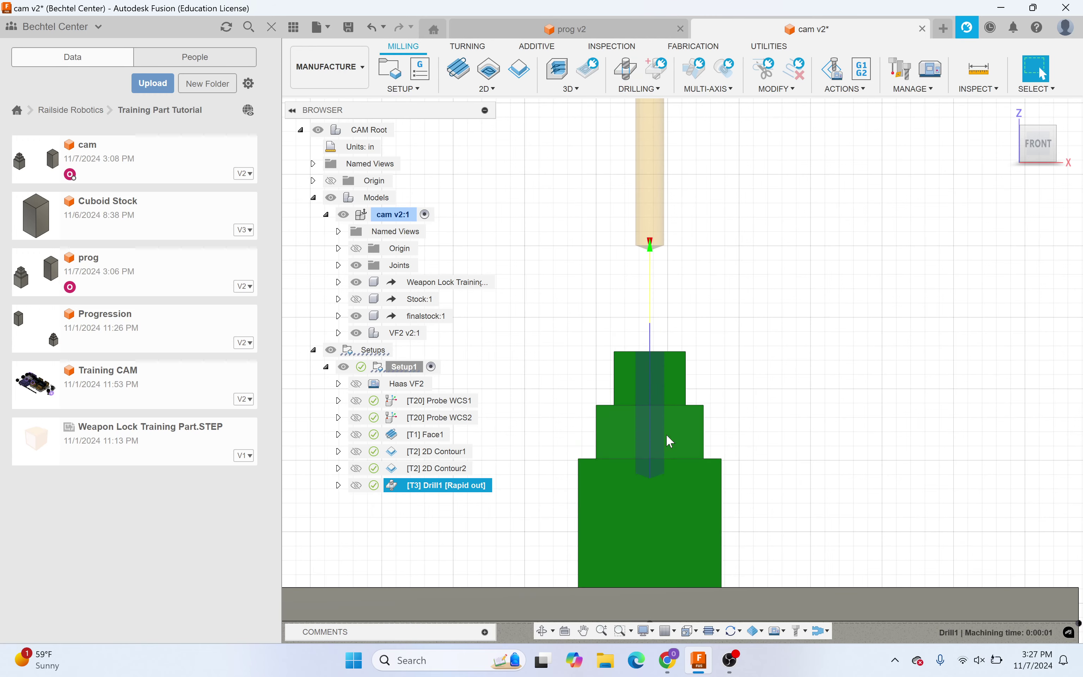
Step: Simulate the rapid-out Drill1 toolpath from an angled view and exit the simulation
{"action": "left_click", "coordinate": [799, 393]}
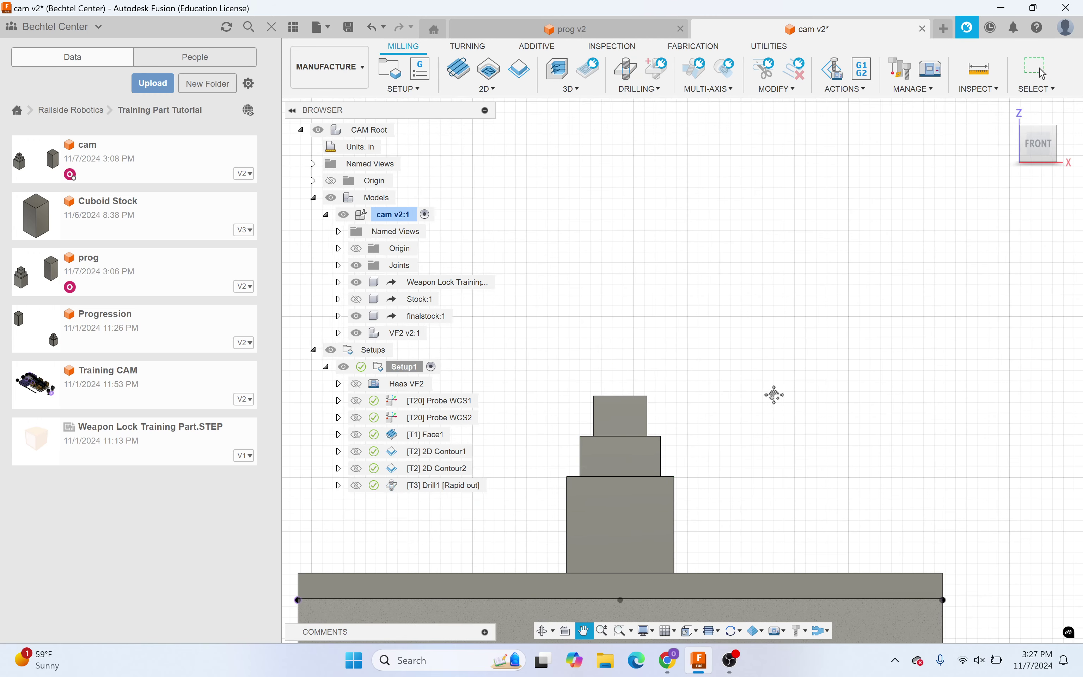
{"action": "middle_click_drag", "start_coordinate": [781, 386], "coordinate": [744, 411], "text": "shift"}
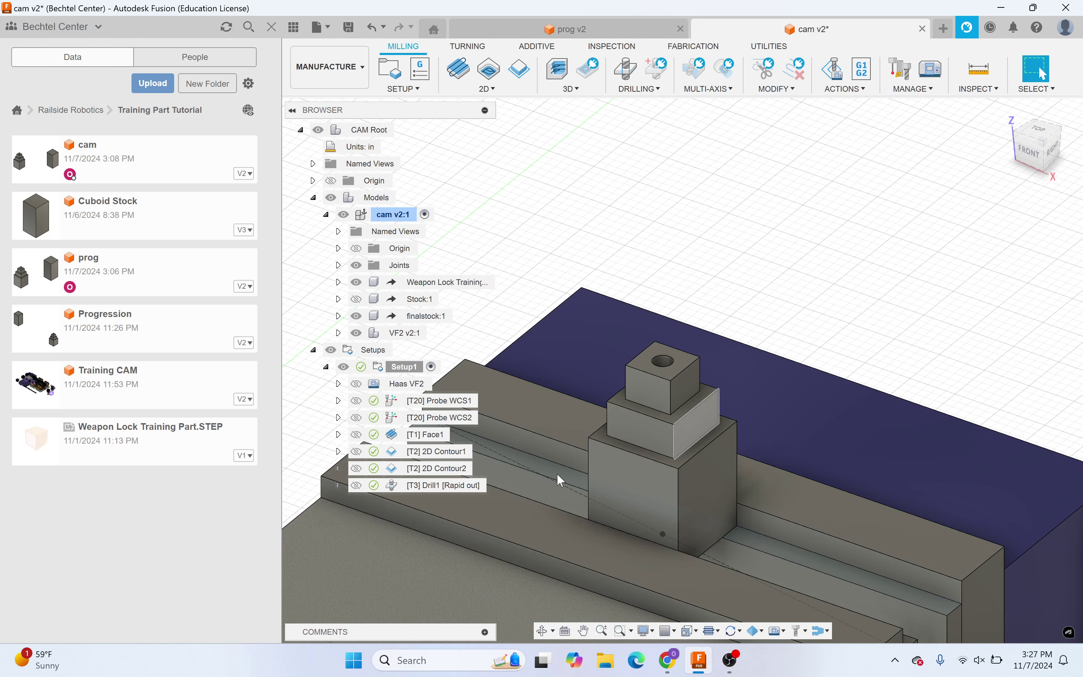
{"action": "left_click", "coordinate": [449, 487]}
{"action": "right_click", "coordinate": [452, 487]}
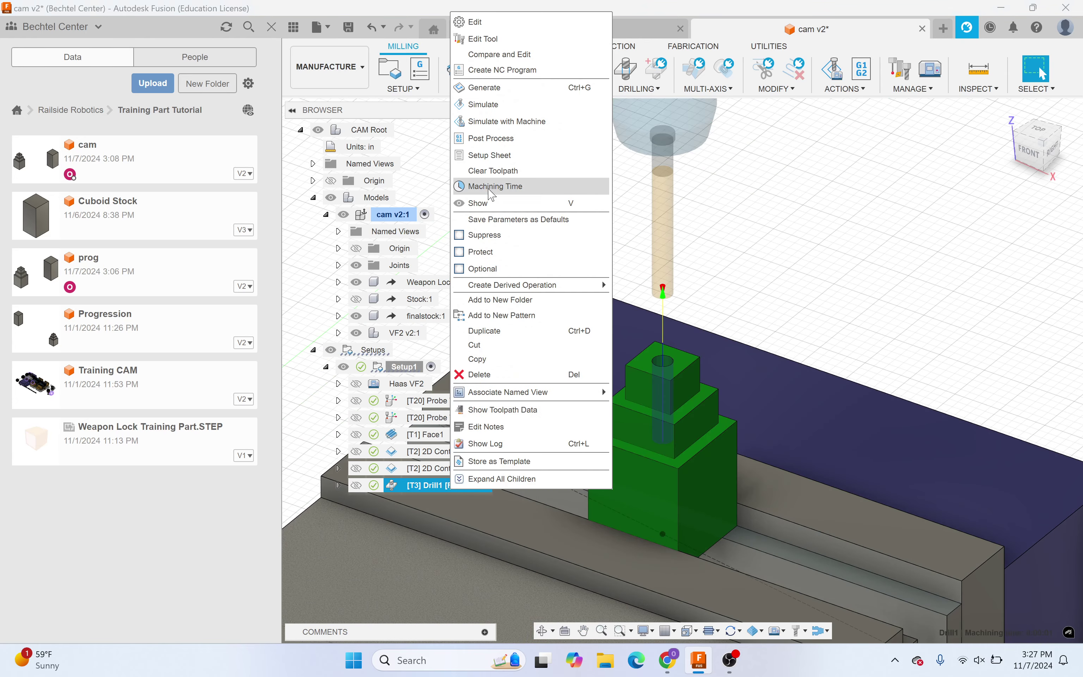
{"action": "left_click", "coordinate": [503, 107]}
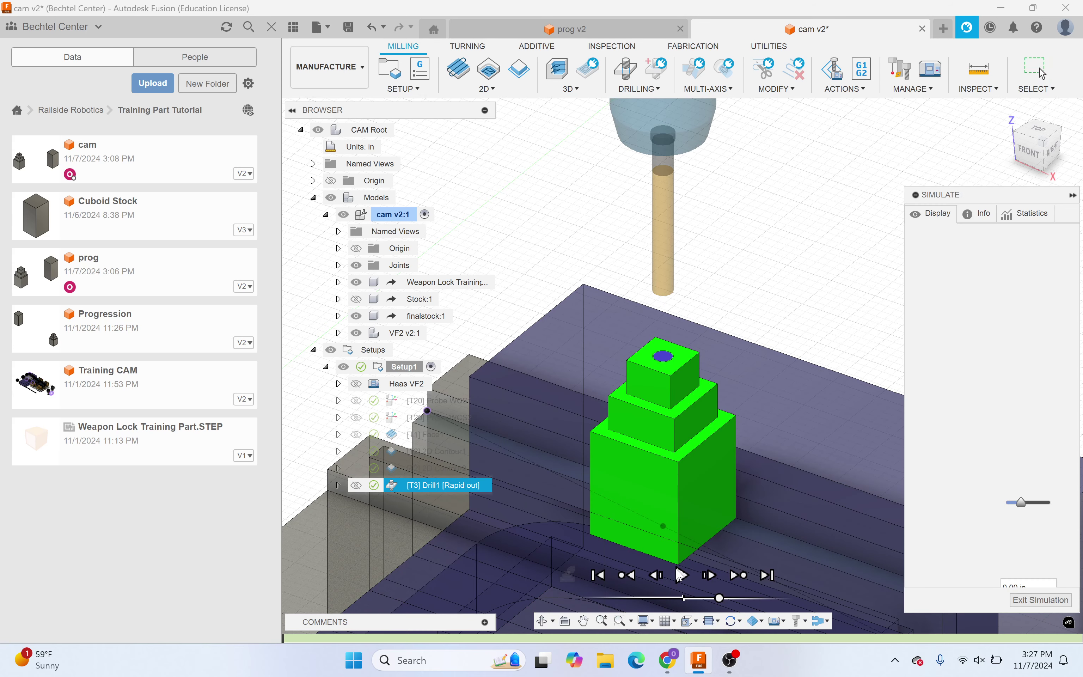
{"action": "left_click", "coordinate": [682, 575]}
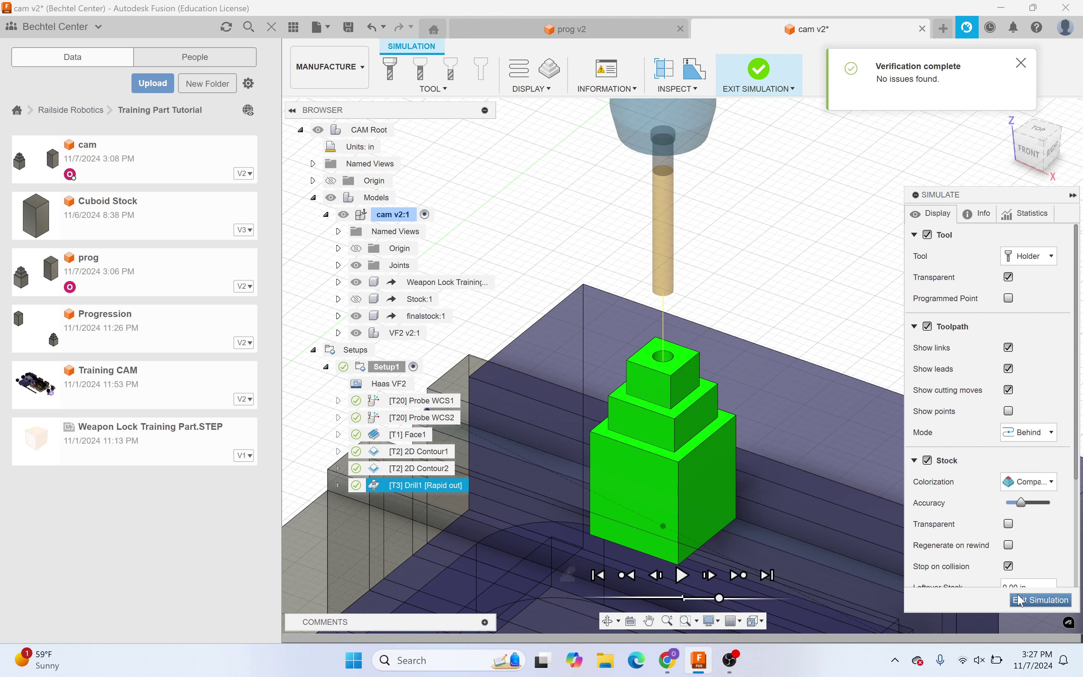
{"action": "left_click", "coordinate": [1033, 600]}
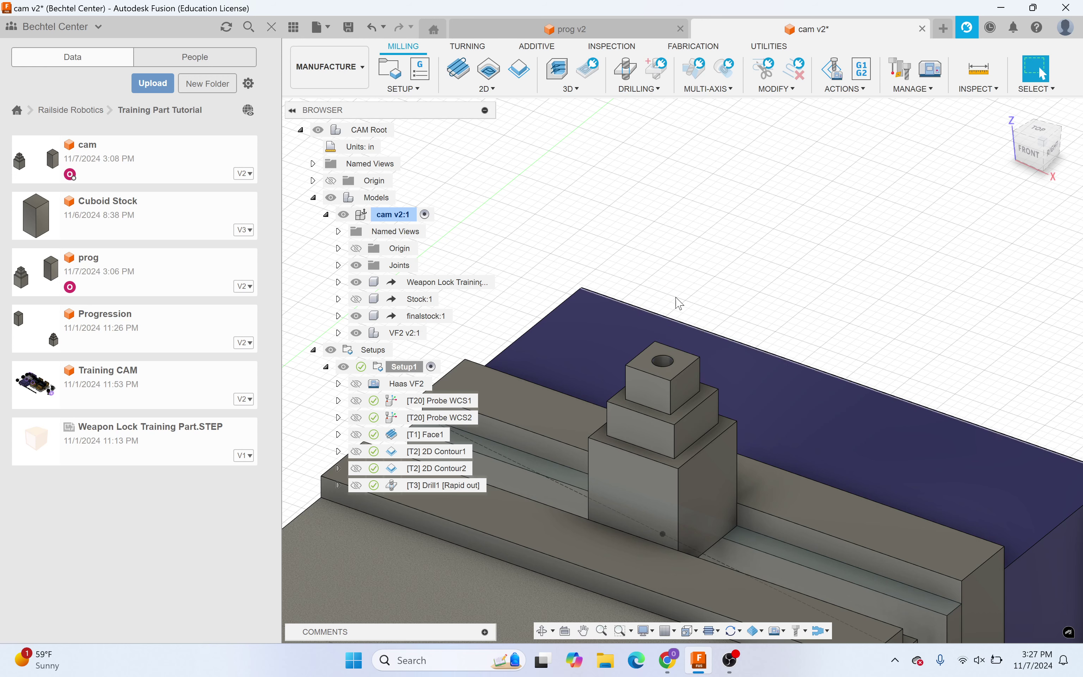
Step: Edit Drill1 to use the Deep drilling - full retract cycle with a dwelling period of 0.05, and regenerate it
{"action": "right_click", "coordinate": [447, 487]}
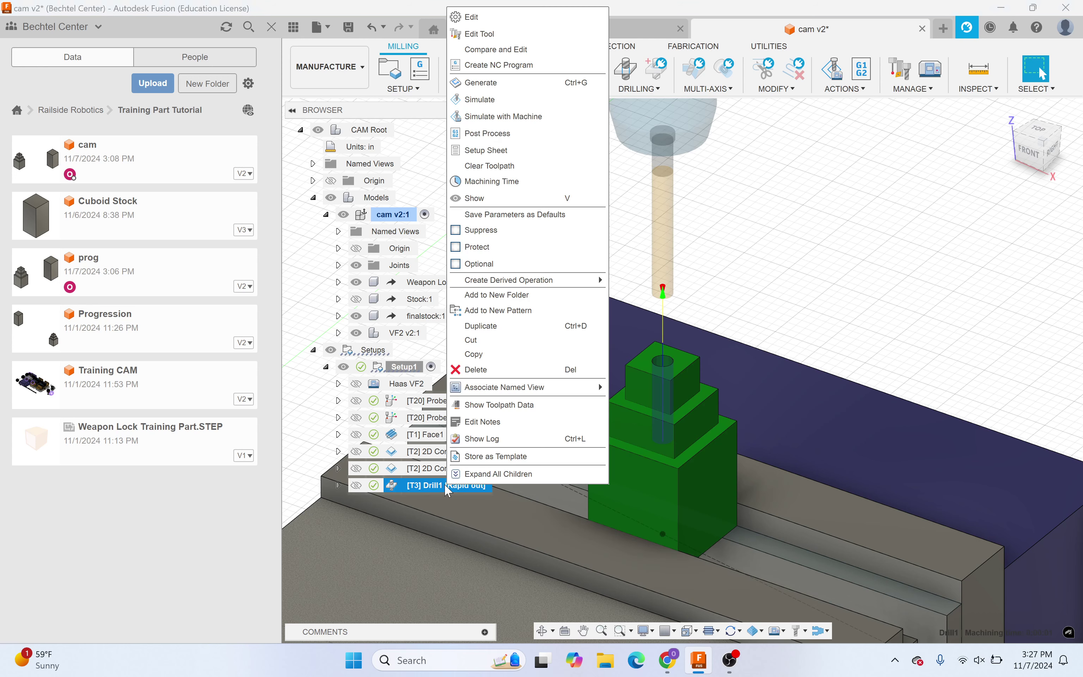
{"action": "left_click", "coordinate": [468, 18]}
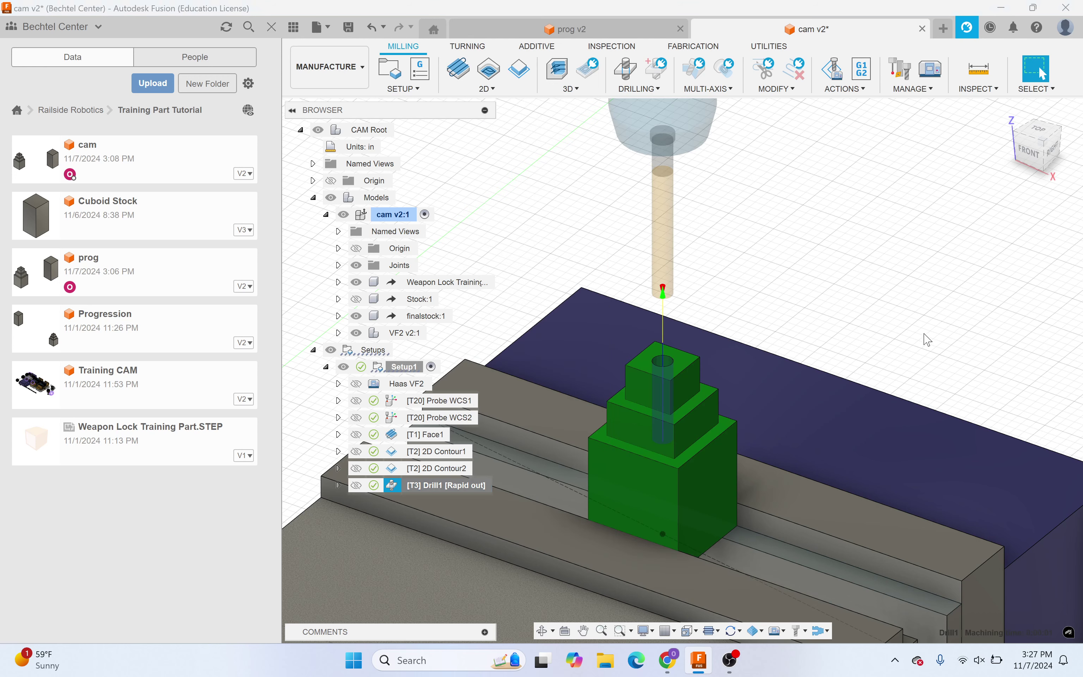
{"action": "left_click", "coordinate": [998, 215]}
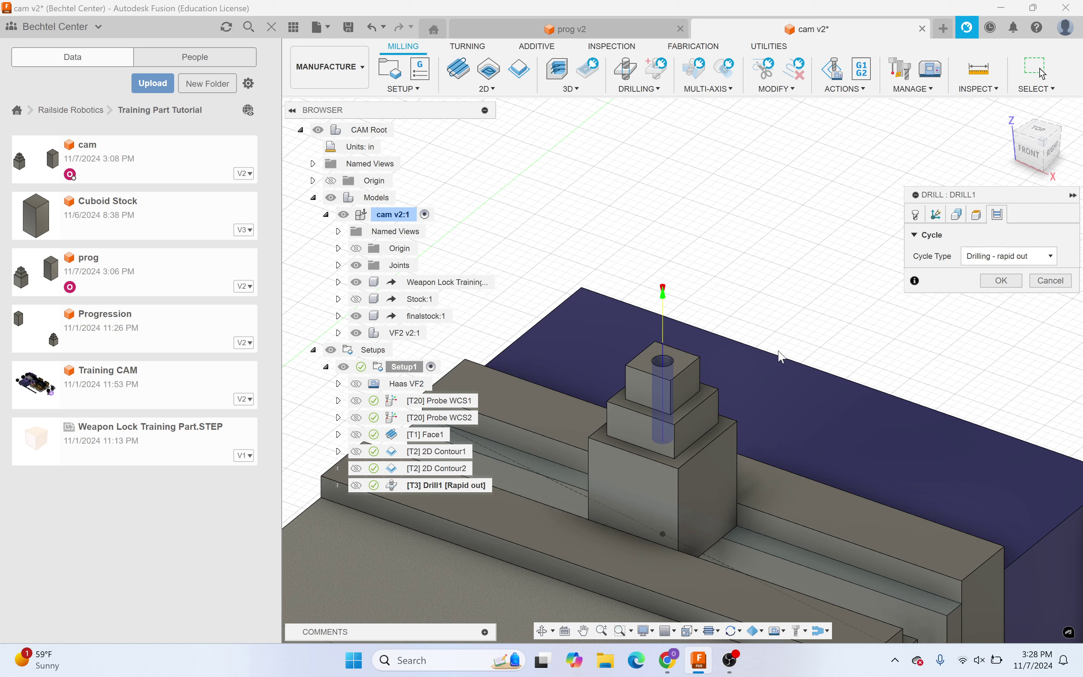
{"action": "left_click", "coordinate": [989, 263]}
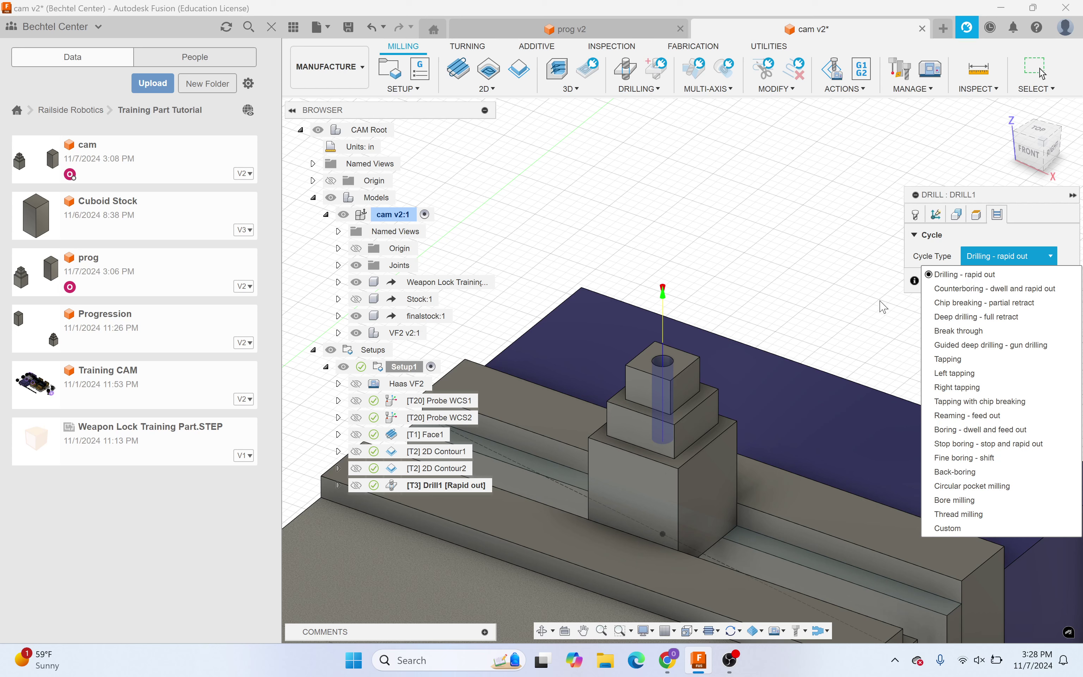
{"action": "left_click", "coordinate": [999, 317]}
{"action": "left_click_drag", "start_coordinate": [1031, 362], "coordinate": [989, 359]}
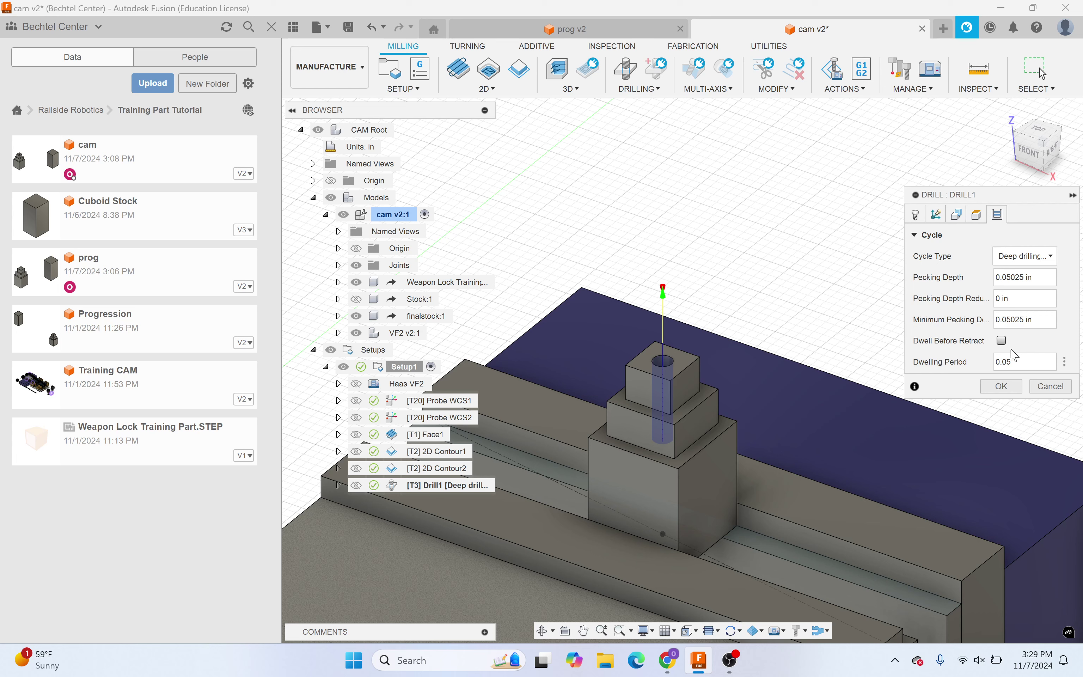
{"action": "left_click", "coordinate": [1001, 386]}
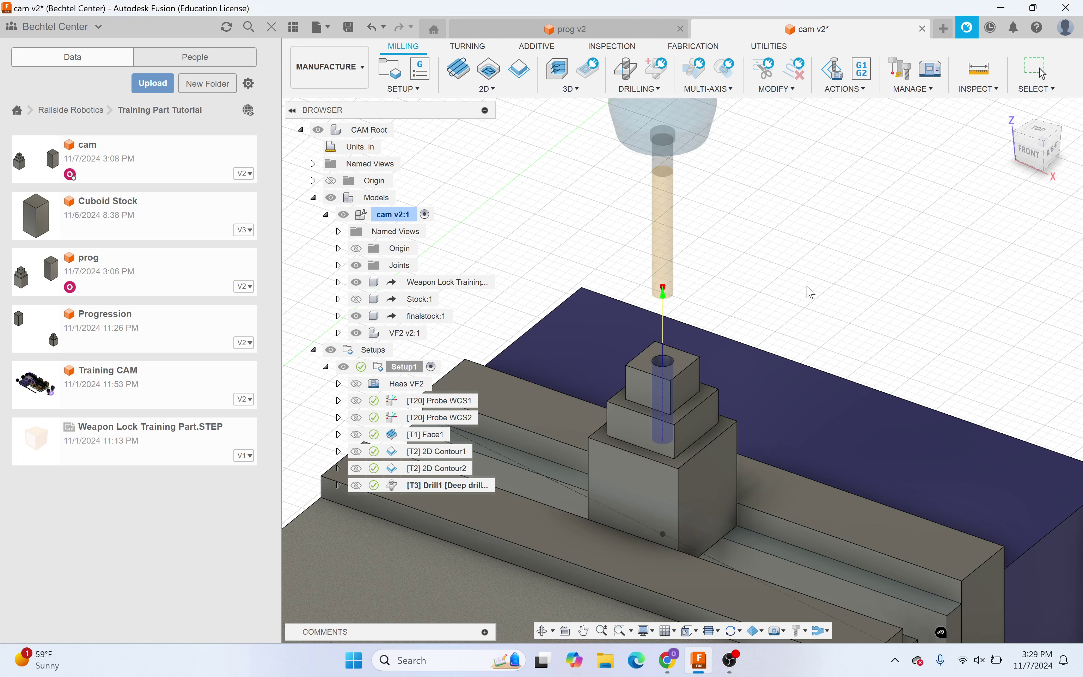
Step: Simulate Drill1 with its deep drilling cycle, slightly increasing the playback speed, and exit the simulation
{"action": "right_click", "coordinate": [420, 487]}
{"action": "left_click", "coordinate": [453, 85]}
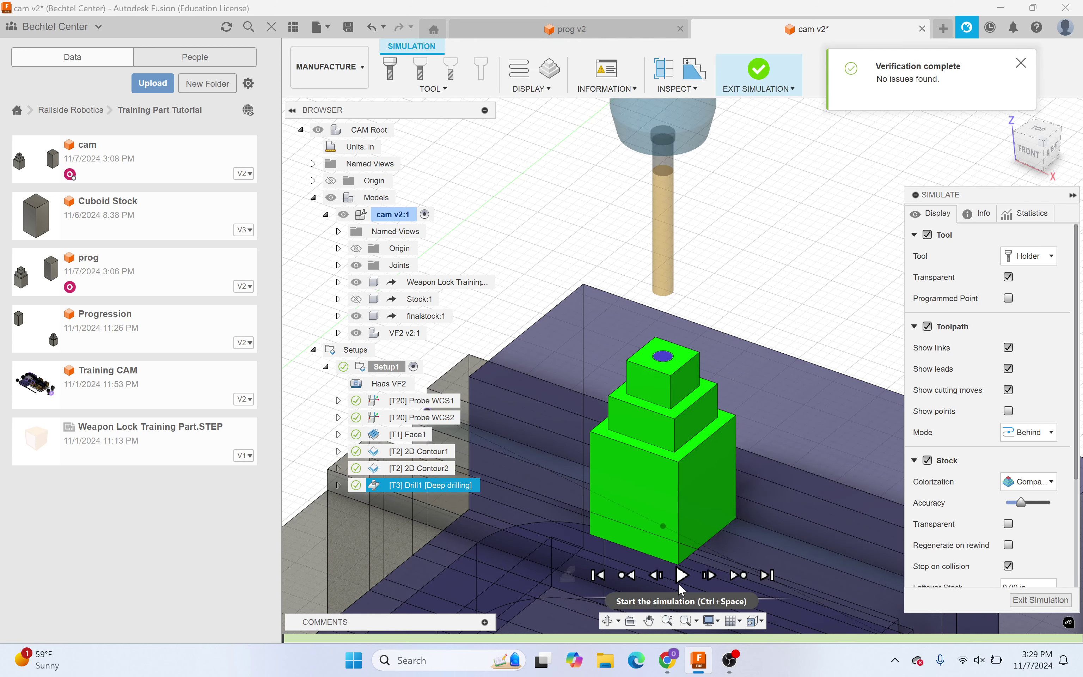
{"action": "left_click", "coordinate": [681, 575]}
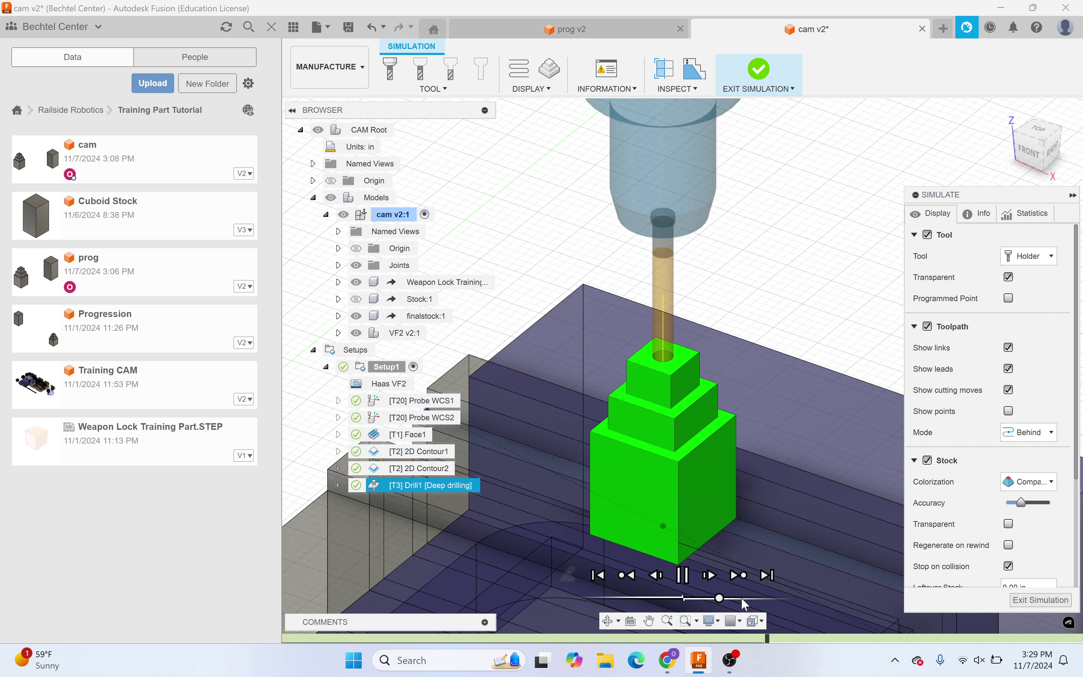
{"action": "left_click_drag", "start_coordinate": [721, 598], "coordinate": [728, 598]}
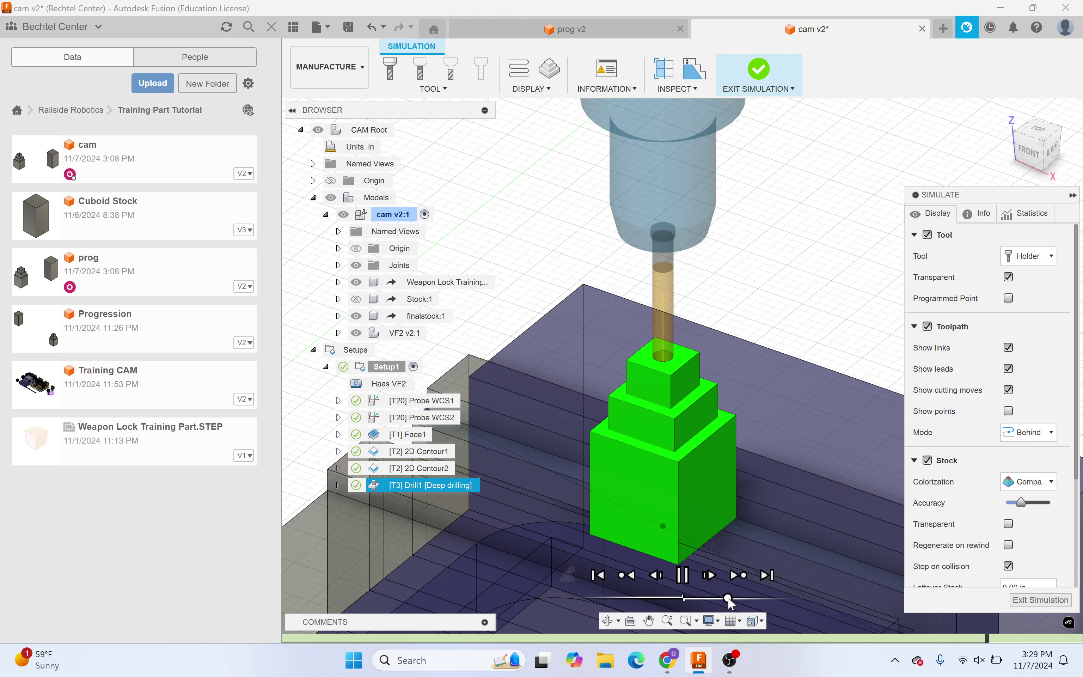
{"action": "left_click", "coordinate": [1040, 600]}
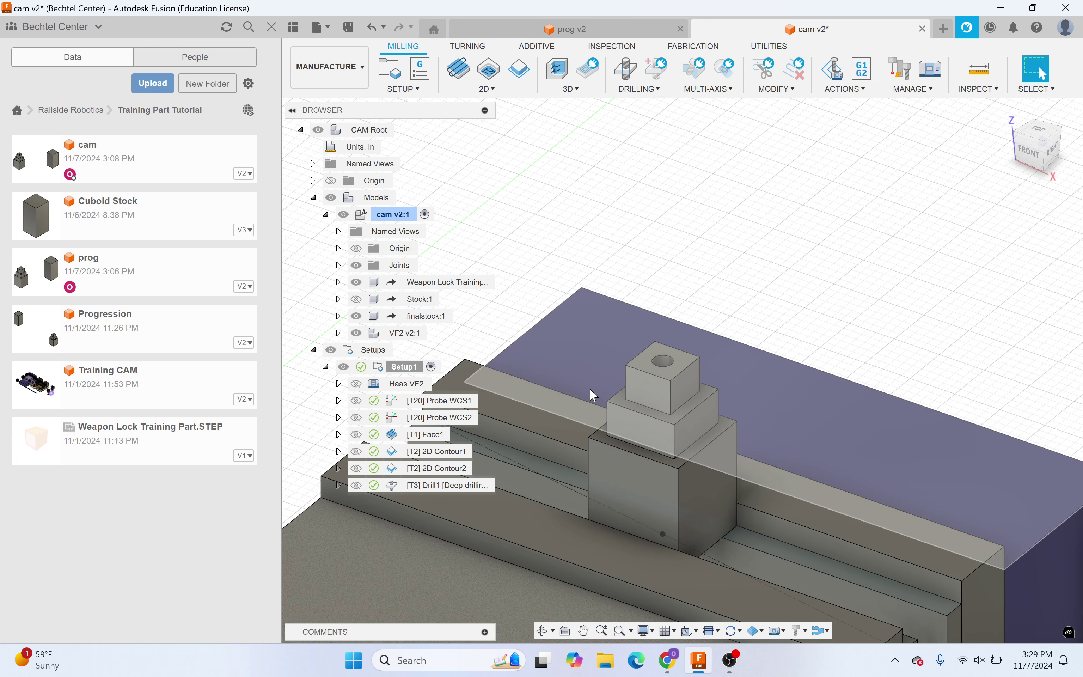
Step: Simulate all setup operations in sequence, from Probe WCS1 through Drill1, watching the part and vise
{"action": "right_click", "coordinate": [375, 354]}
{"action": "left_click", "coordinate": [425, 415]}
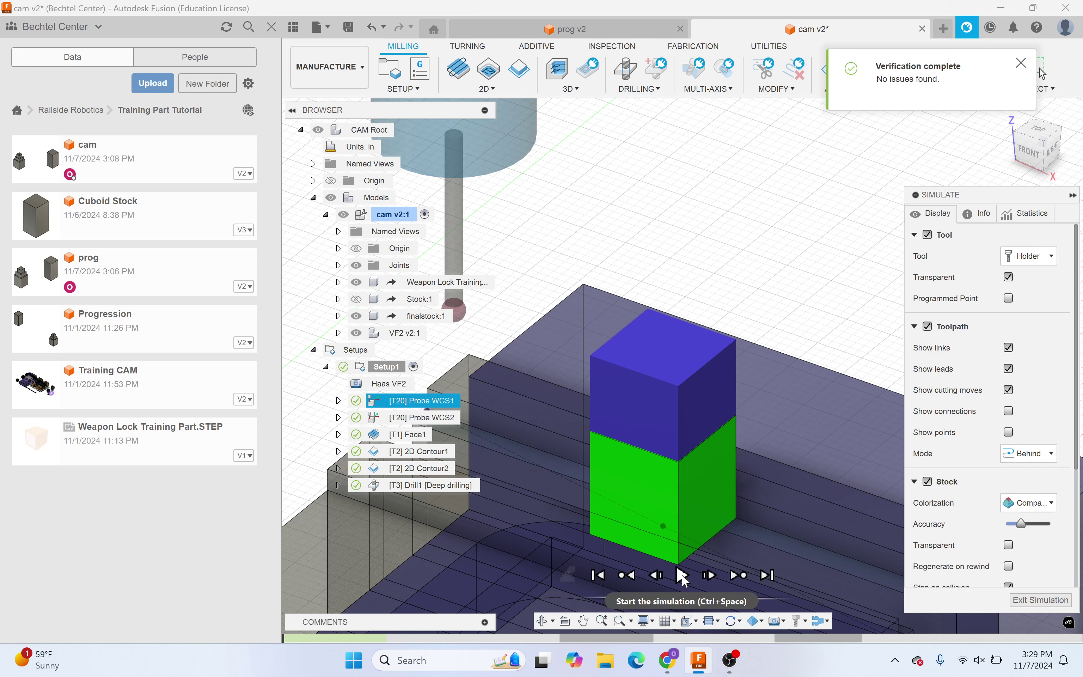
{"action": "left_click", "coordinate": [682, 576]}
{"action": "scroll", "coordinate": [581, 232], "scroll_direction": "down", "scroll_amount": 5}
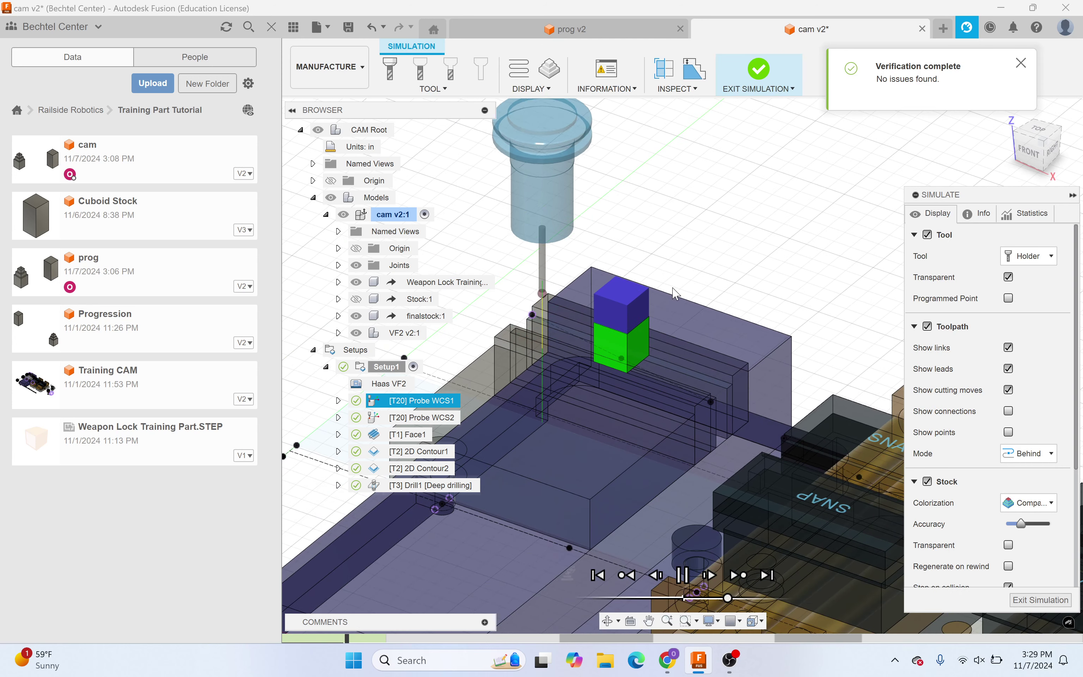
{"action": "middle_click_drag", "start_coordinate": [760, 251], "coordinate": [746, 296], "text": "shift"}
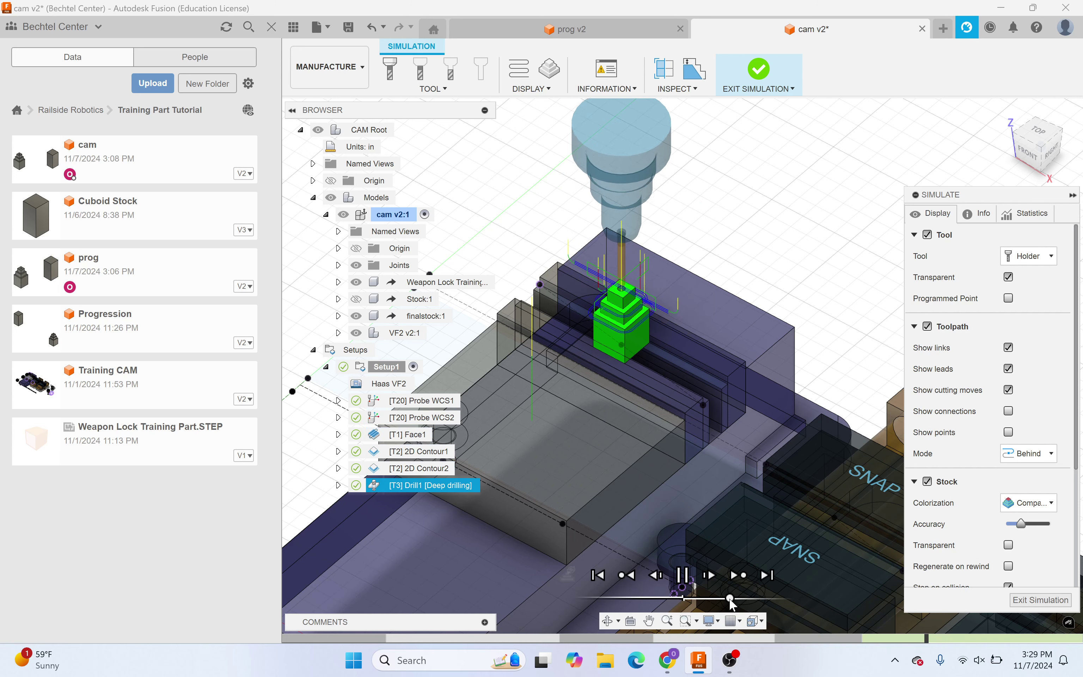
{"action": "scroll", "coordinate": [631, 263], "scroll_direction": "up", "scroll_amount": 2}
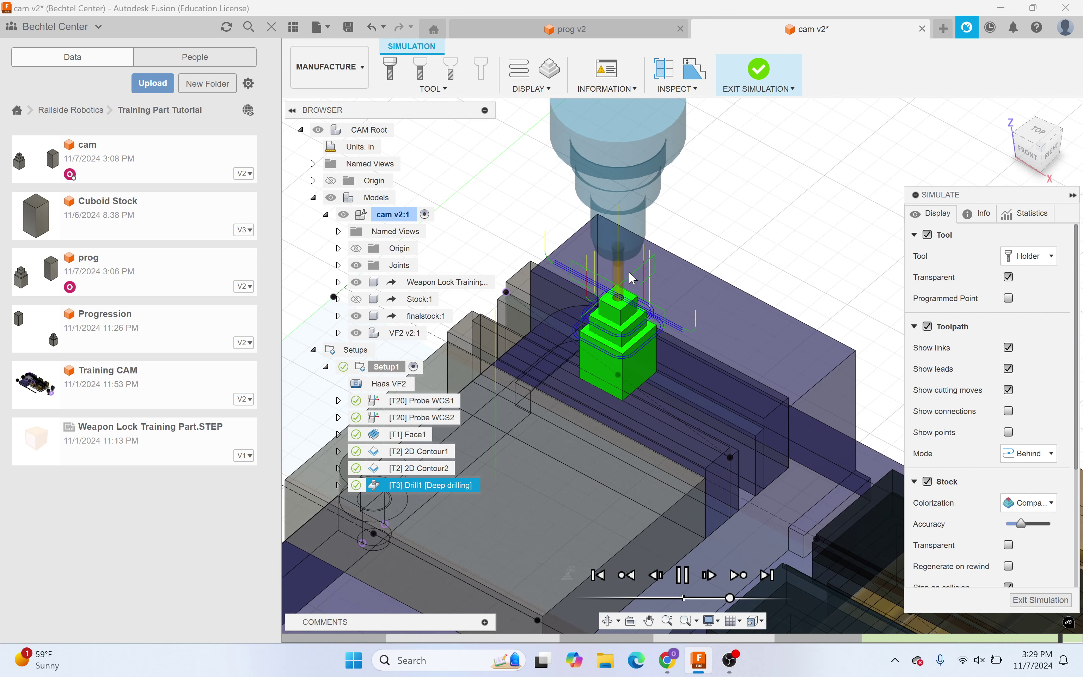
{"action": "scroll", "coordinate": [629, 271], "scroll_direction": "up", "scroll_amount": 2}
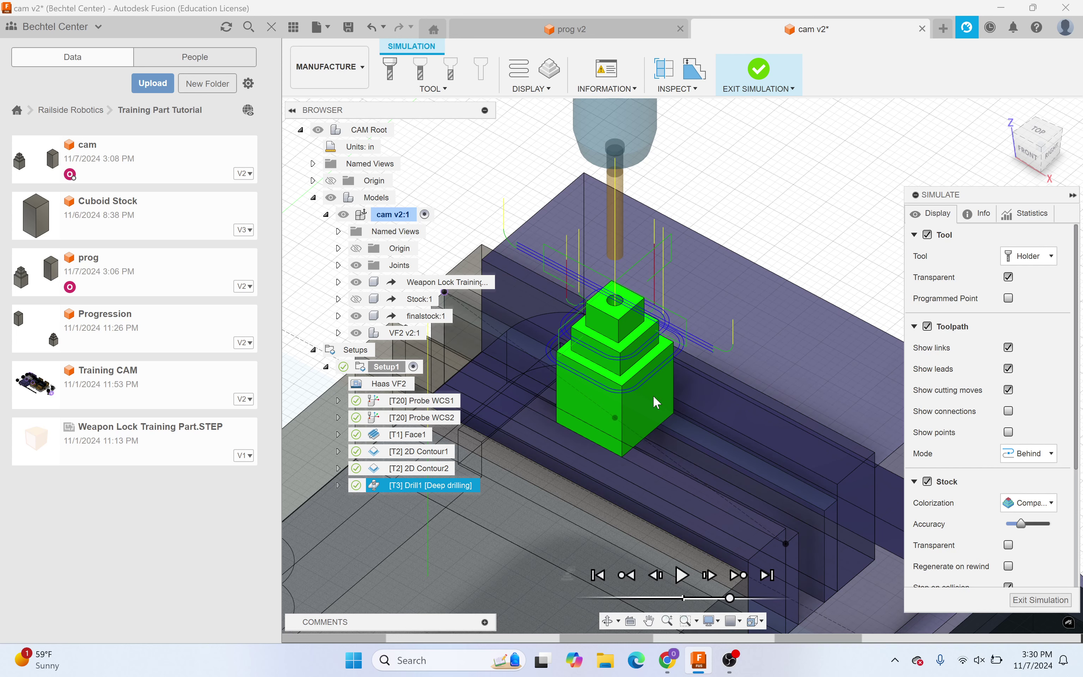
Step: Examine the simulated stock's tiers and drilled hole from above, and review the simulation's stock display settings, including Colorization
{"action": "scroll", "coordinate": [590, 278], "scroll_direction": "up", "scroll_amount": 2}
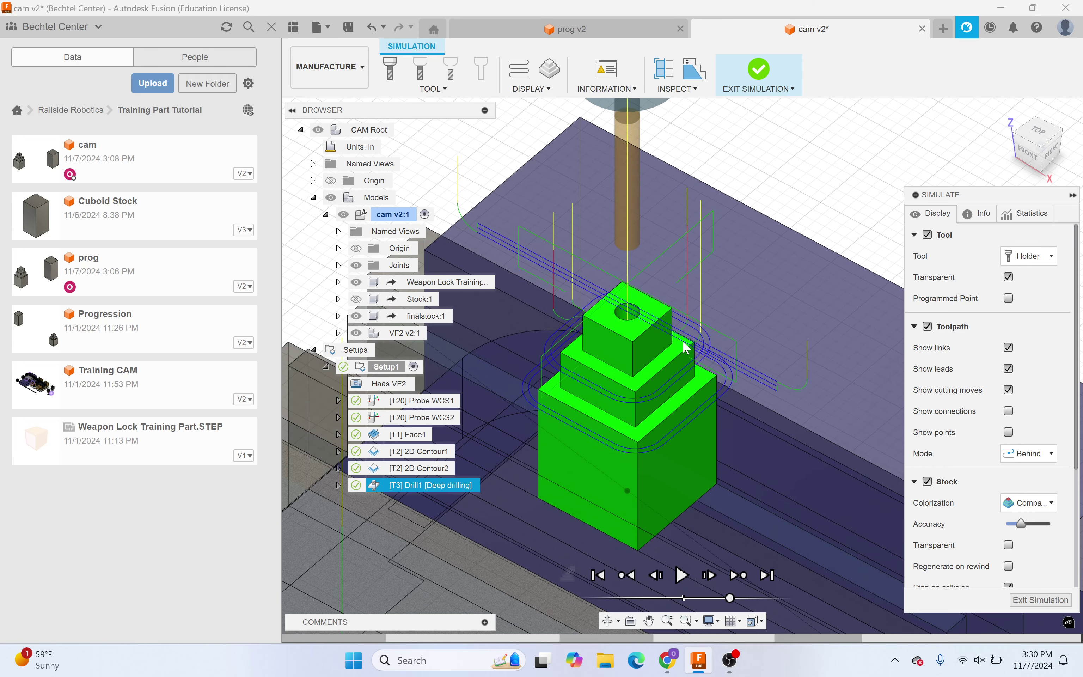
{"action": "middle_click_drag", "start_coordinate": [701, 293], "coordinate": [678, 430], "text": "shift"}
{"action": "mouse_move", "coordinate": [624, 278]}
{"action": "middle_mouse_down", "text": "shift"}
{"action": "mouse_move", "coordinate": [626, 298]}
{"action": "mouse_move", "coordinate": [629, 277]}
{"action": "middle_mouse_up", "text": "shift"}
{"action": "scroll", "coordinate": [951, 390], "scroll_direction": "down", "scroll_amount": 1}
{"action": "scroll", "coordinate": [951, 389], "scroll_direction": "down", "scroll_amount": 1}
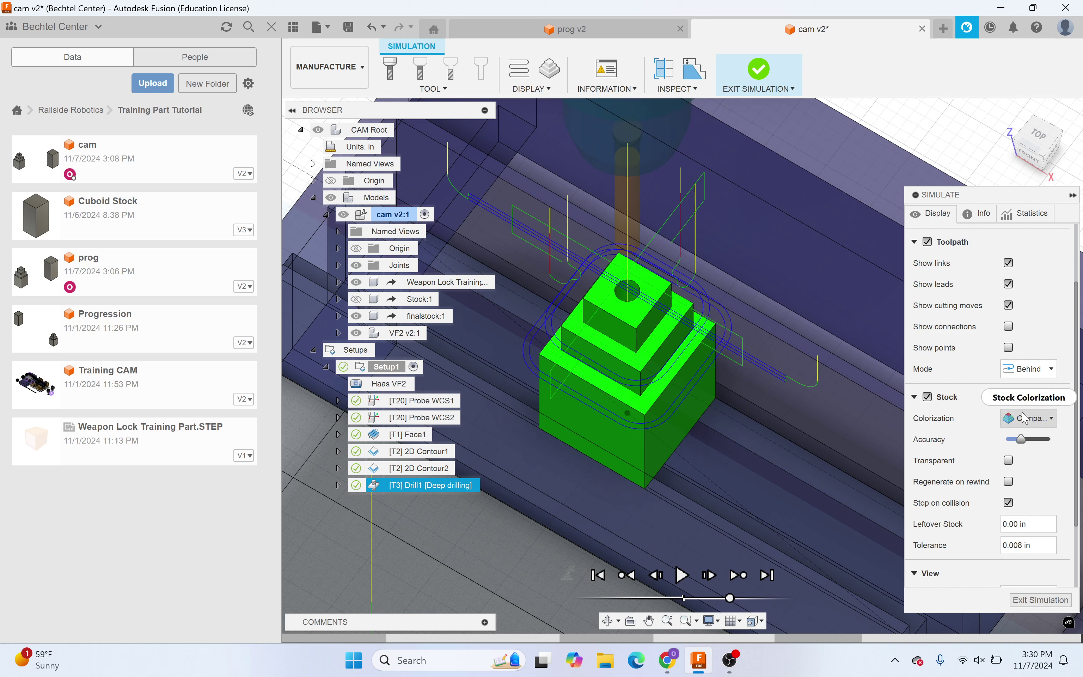
{"action": "scroll", "coordinate": [944, 480], "scroll_direction": "down", "scroll_amount": 1}
{"action": "scroll", "coordinate": [942, 479], "scroll_direction": "up", "scroll_amount": 1}
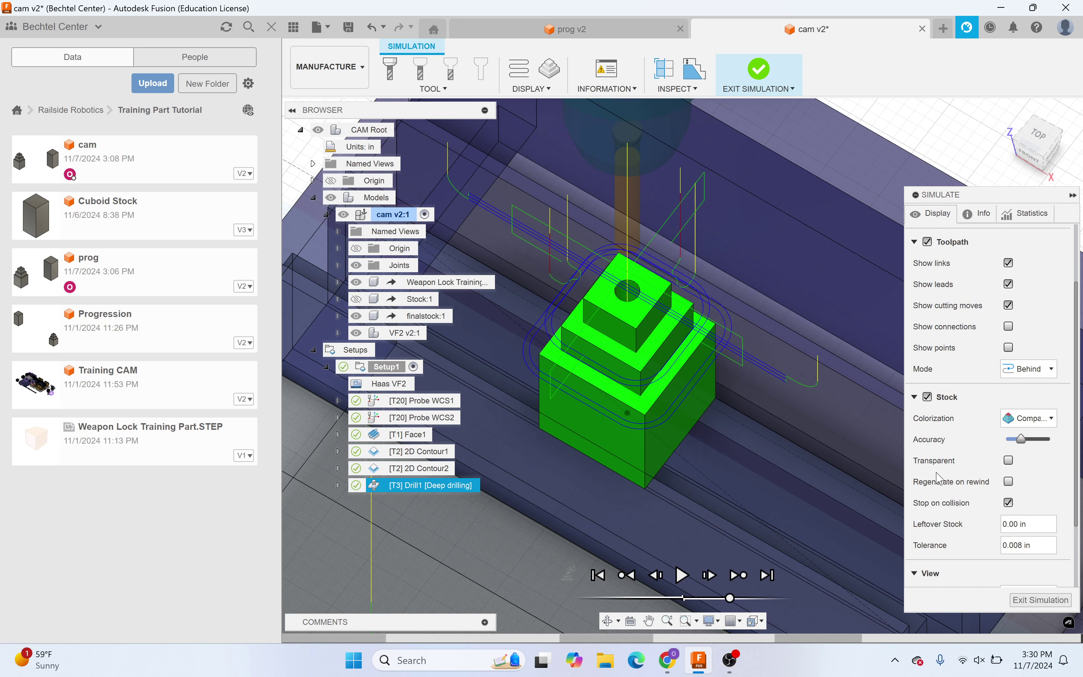
{"action": "middle_click_drag", "start_coordinate": [636, 337], "coordinate": [653, 288], "text": "shift"}
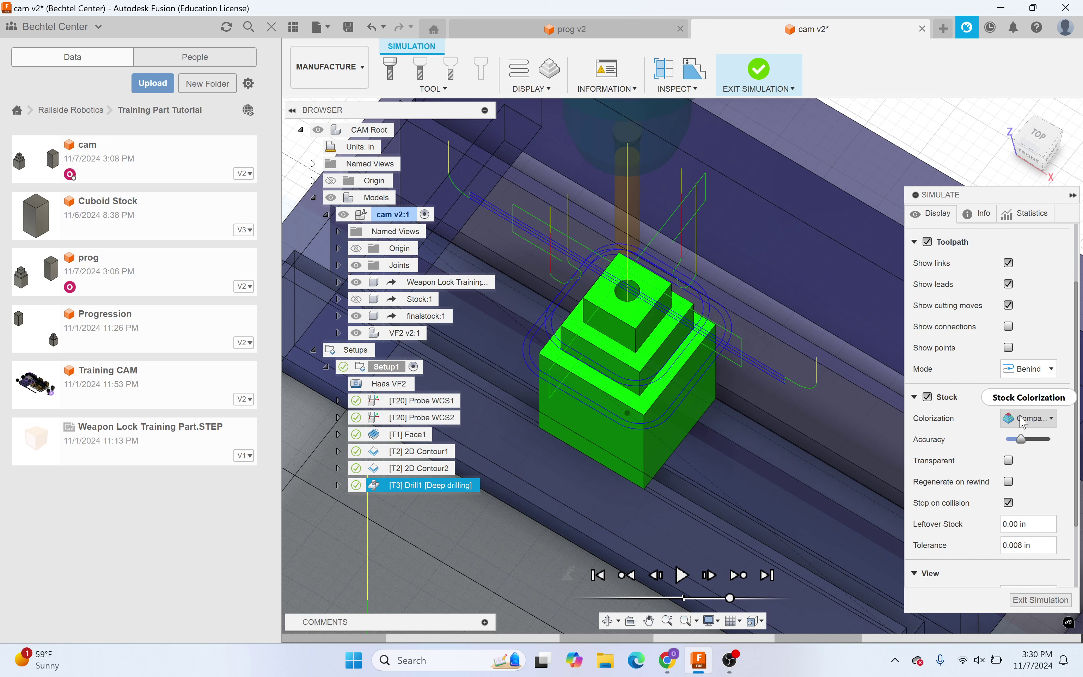
Step: Keep the simulated stock's colorization on Comparison and inspect the tiers and the bottom of the drilled hole up close
{"action": "left_click", "coordinate": [1023, 419]}
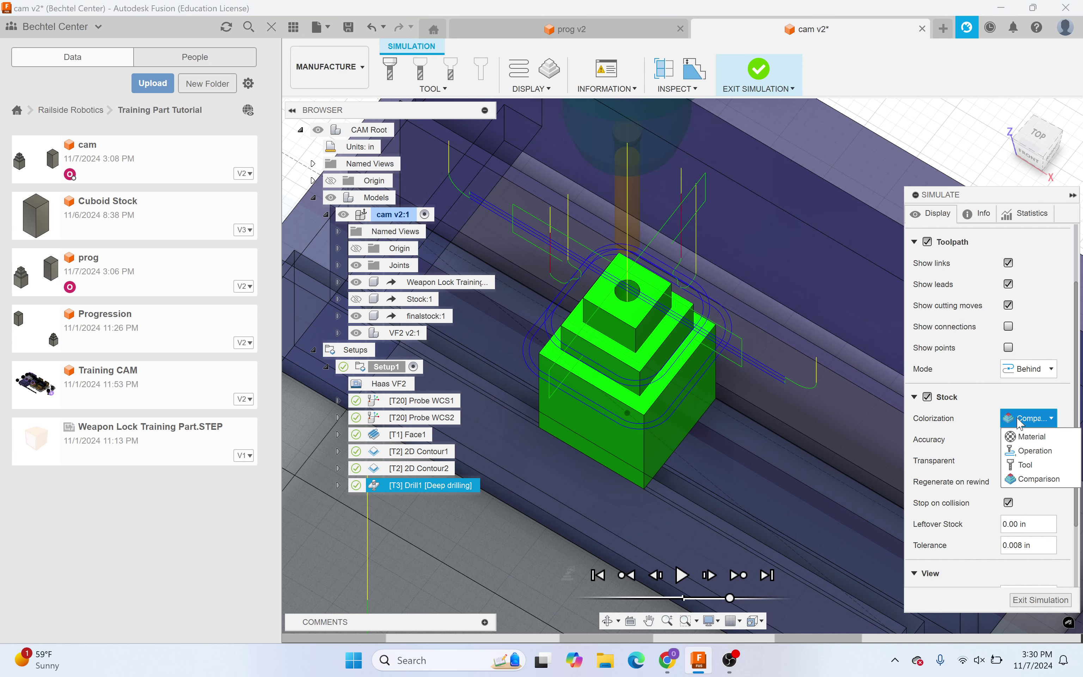
{"action": "left_click", "coordinate": [1033, 479]}
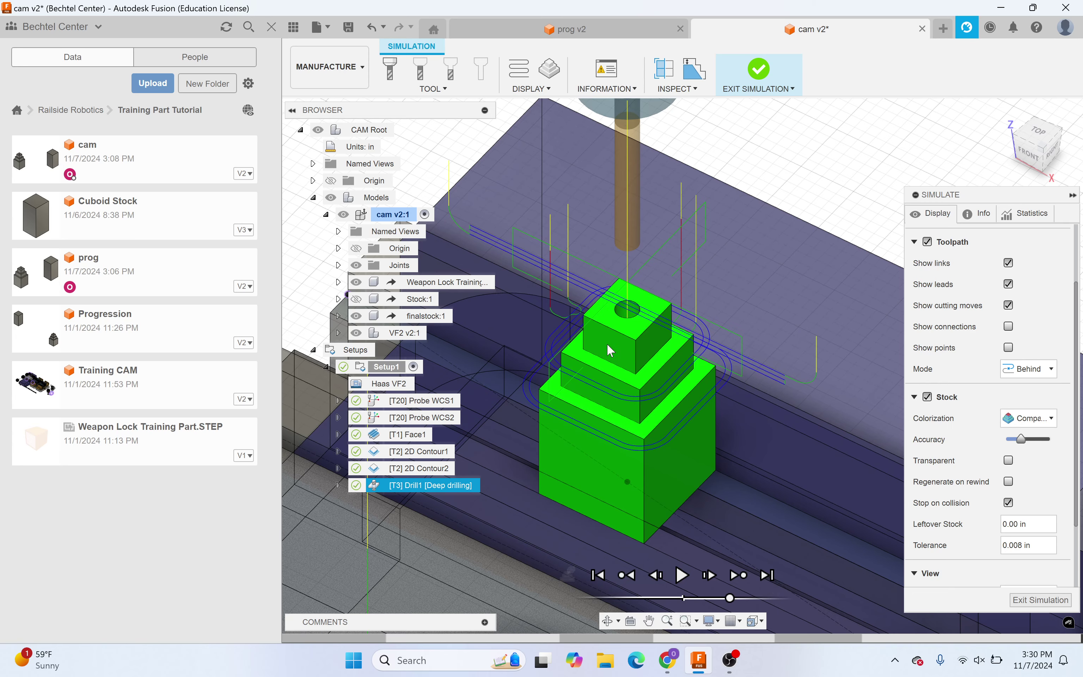
{"action": "middle_click_drag", "start_coordinate": [593, 318], "coordinate": [601, 349], "text": "shift"}
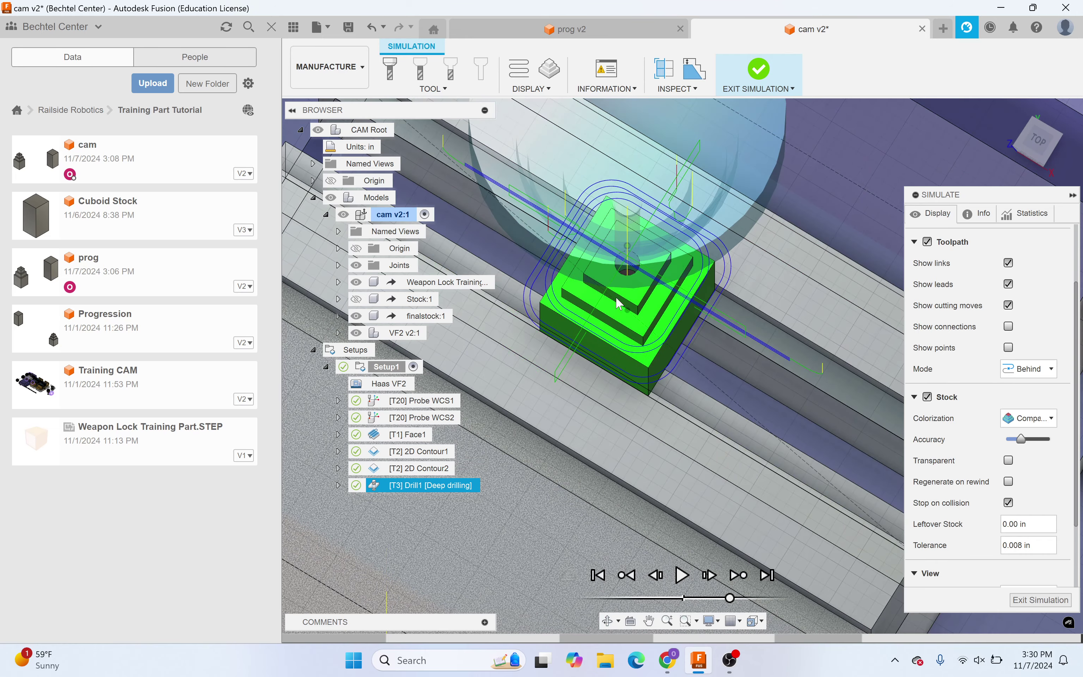
{"action": "scroll", "coordinate": [635, 267], "scroll_direction": "up", "scroll_amount": 3}
{"action": "scroll", "coordinate": [634, 267], "scroll_direction": "up", "scroll_amount": 5}
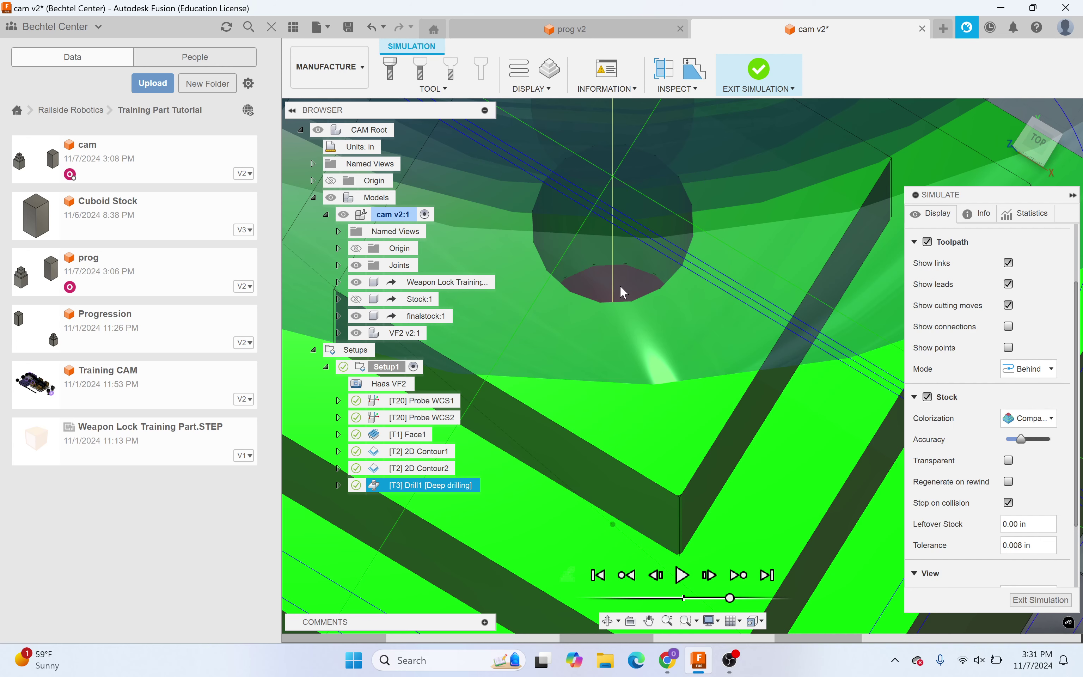
{"action": "scroll", "coordinate": [620, 285], "scroll_direction": "down", "scroll_amount": 8}
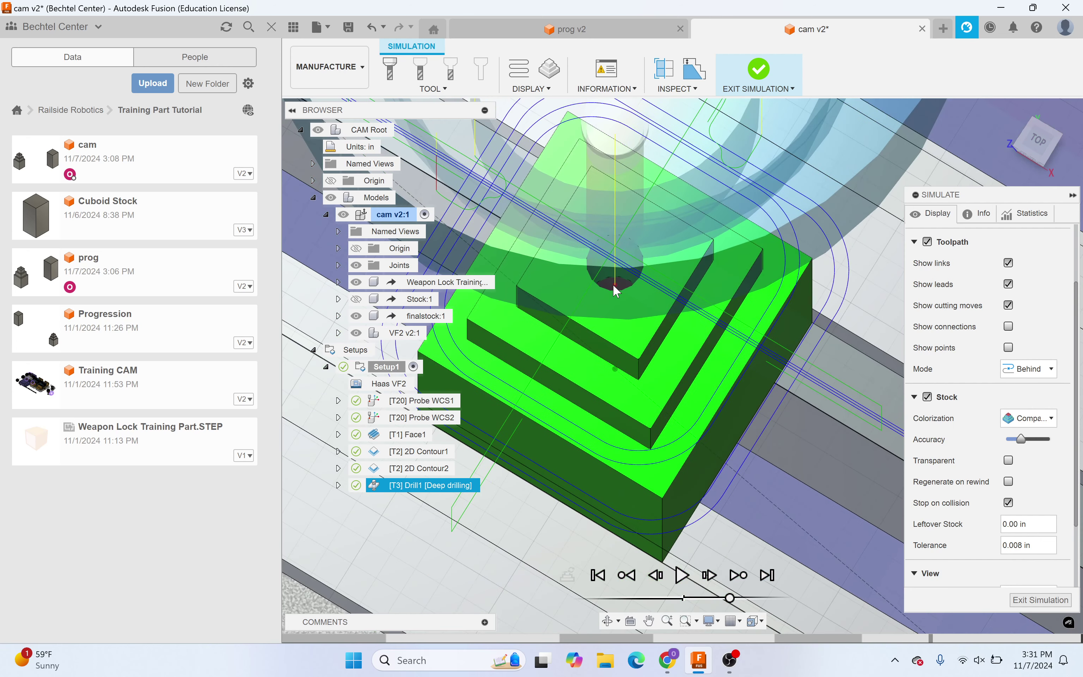
{"action": "middle_click_drag", "start_coordinate": [620, 307], "coordinate": [636, 345], "text": "shift"}
{"action": "scroll", "coordinate": [636, 344], "scroll_direction": "up", "scroll_amount": 1}
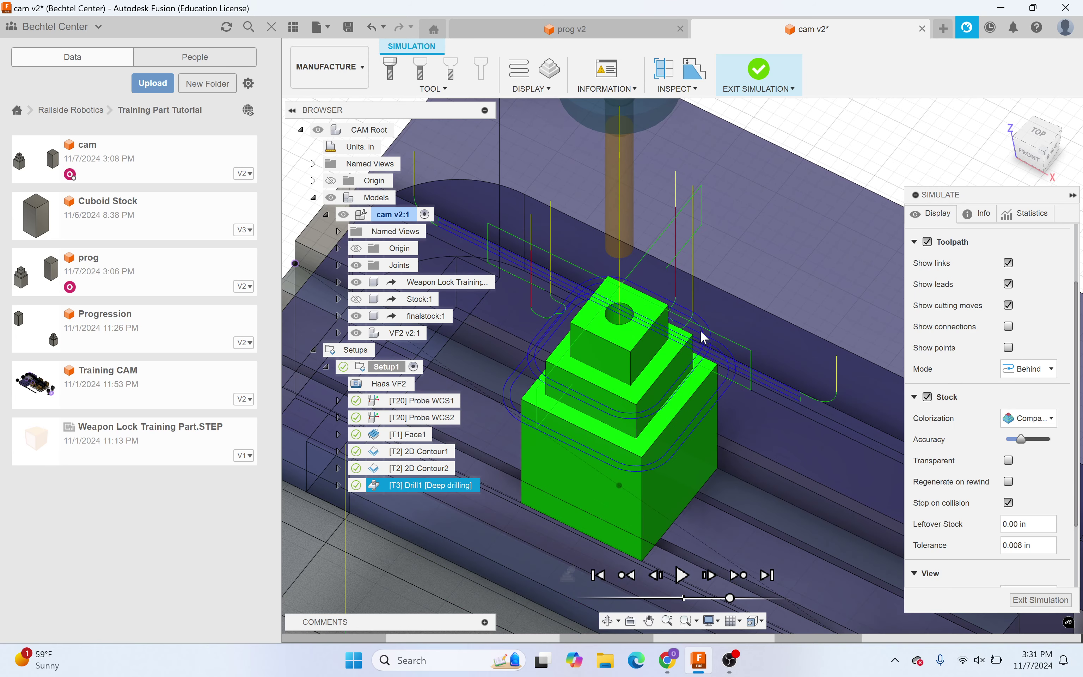
Step: Compare the Material and Operation colorizations of the simulated stock, examining the drilled hole and both tiers up close under Operation
{"action": "left_click", "coordinate": [1029, 418]}
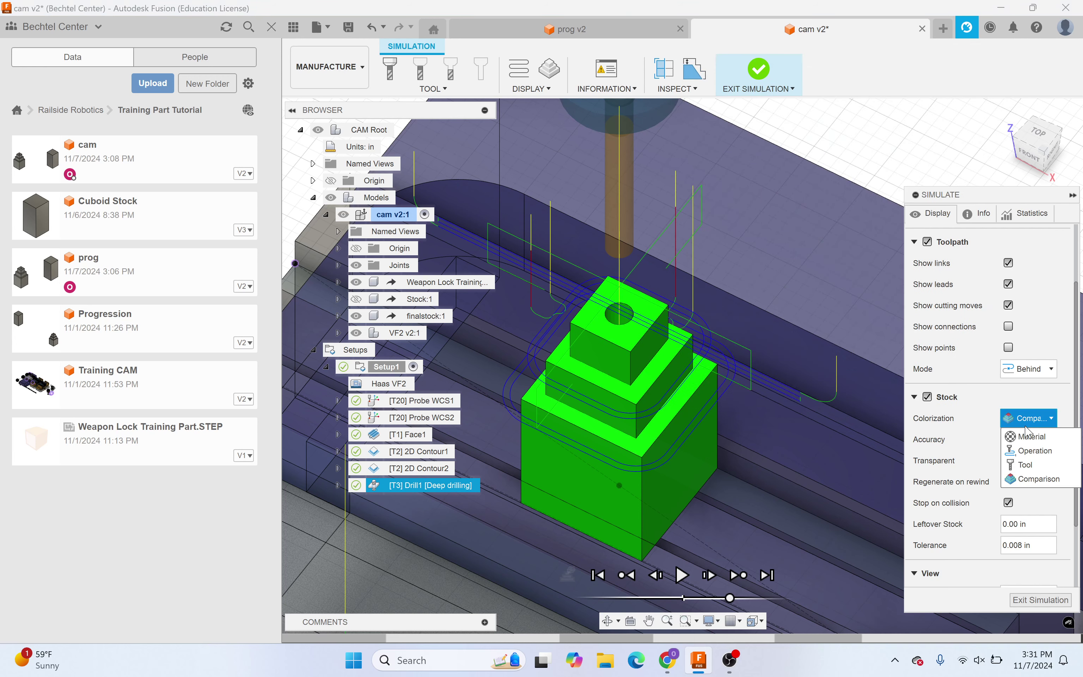
{"action": "left_click", "coordinate": [1030, 436]}
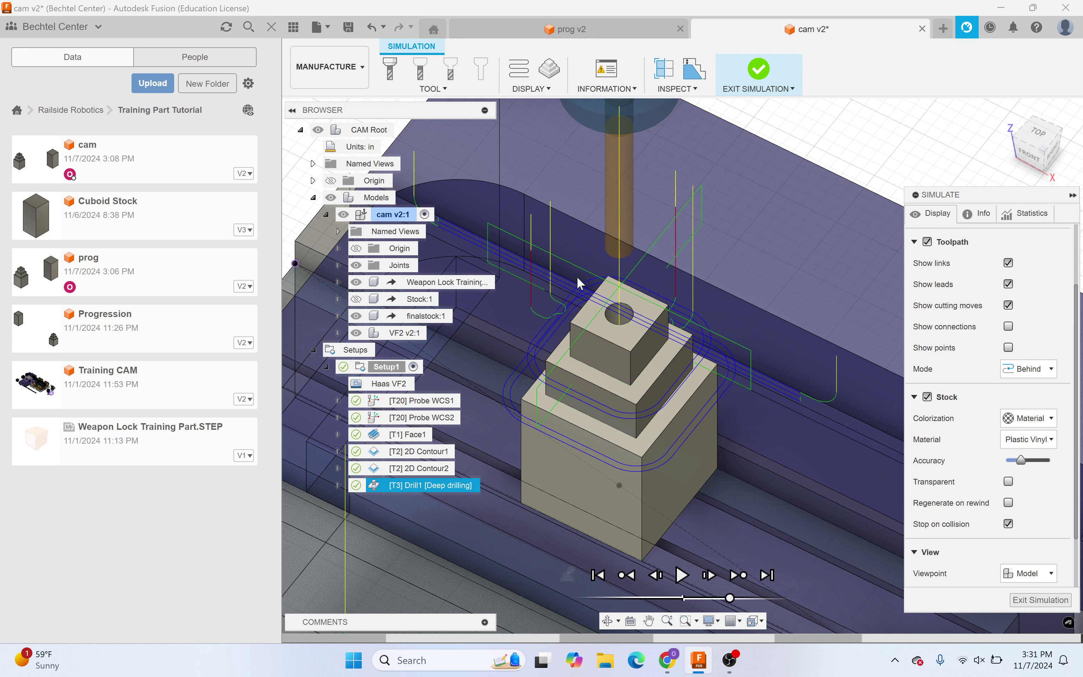
{"action": "left_click", "coordinate": [1047, 418]}
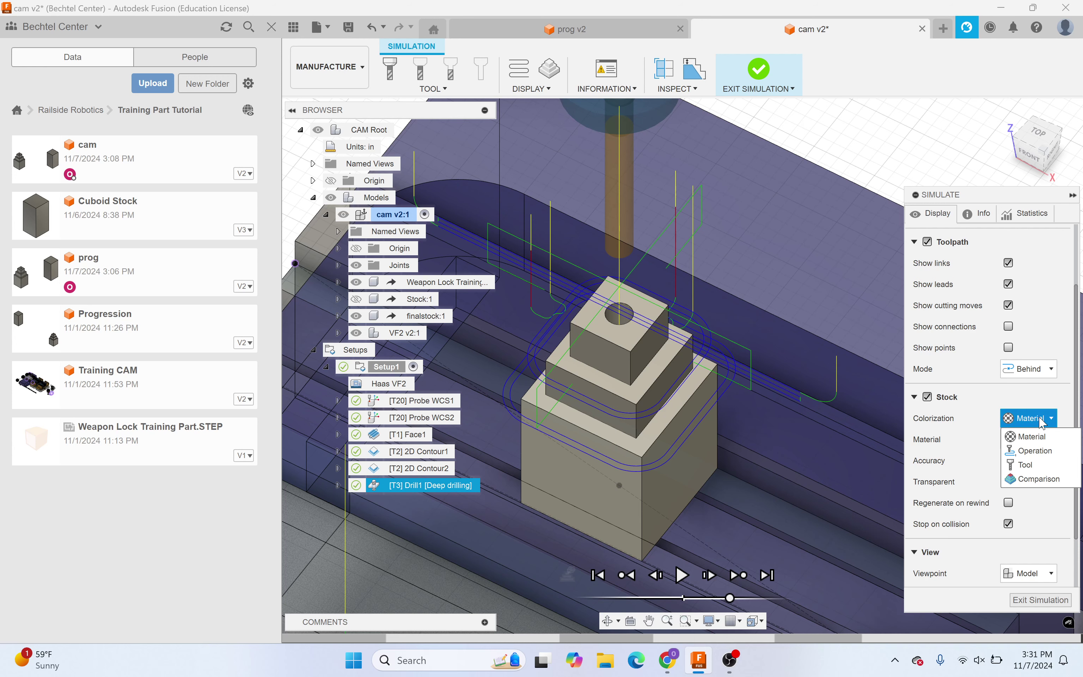
{"action": "left_click", "coordinate": [1034, 450]}
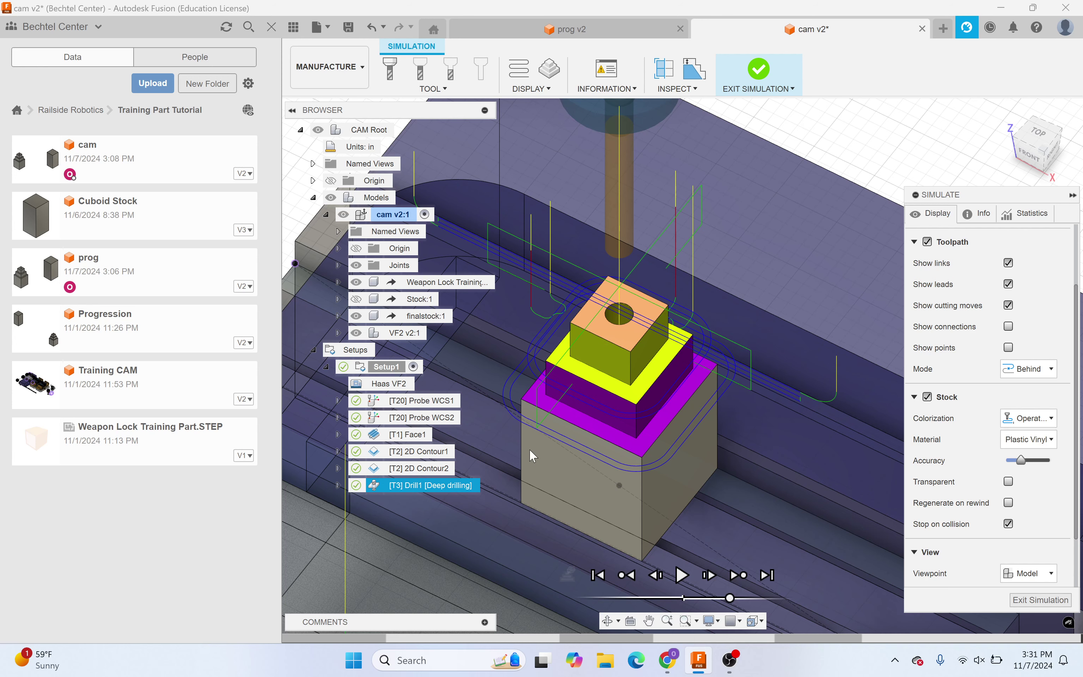
{"action": "scroll", "coordinate": [624, 312], "scroll_direction": "up", "scroll_amount": 5}
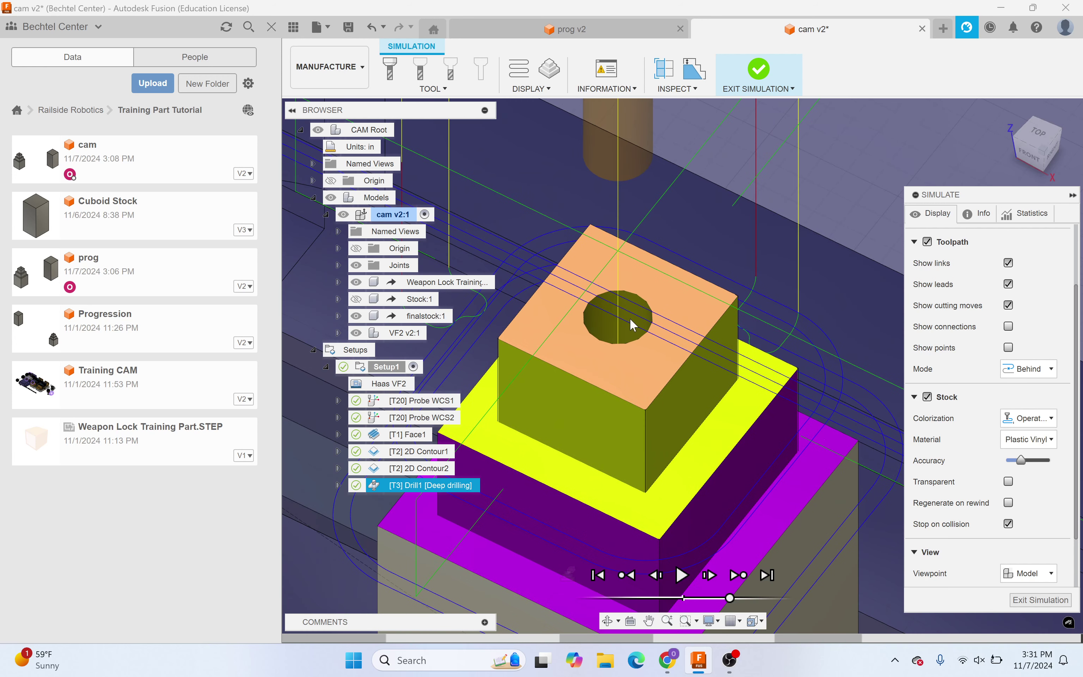
{"action": "middle_click_drag", "start_coordinate": [638, 322], "coordinate": [582, 275], "text": "shift"}
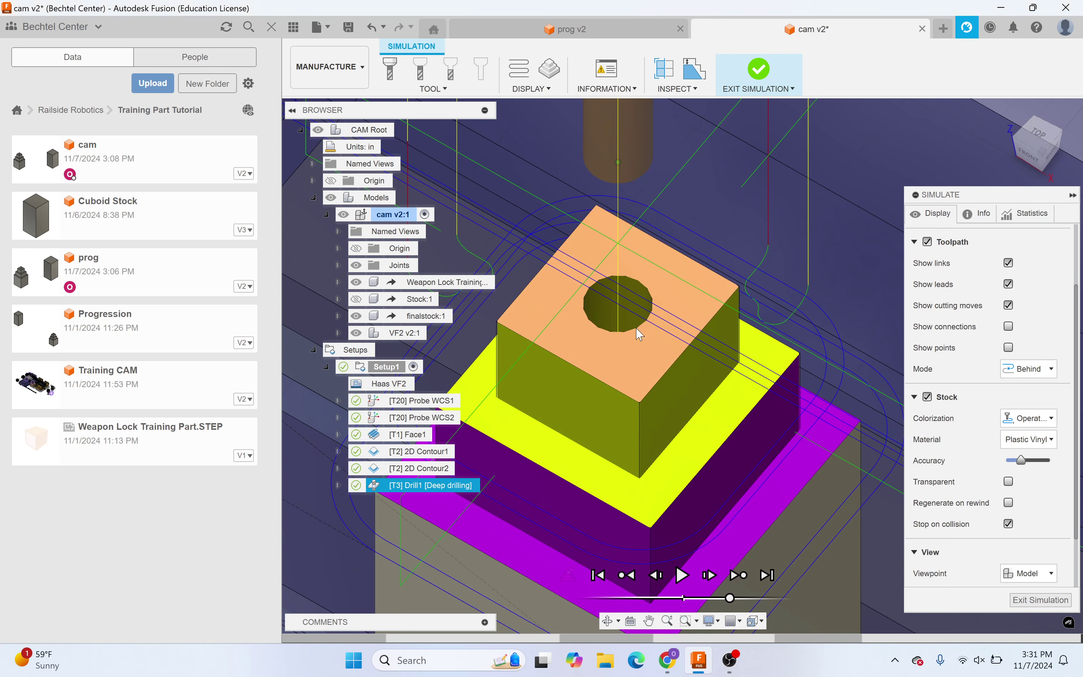
{"action": "scroll", "coordinate": [582, 276], "scroll_direction": "down", "scroll_amount": 5}
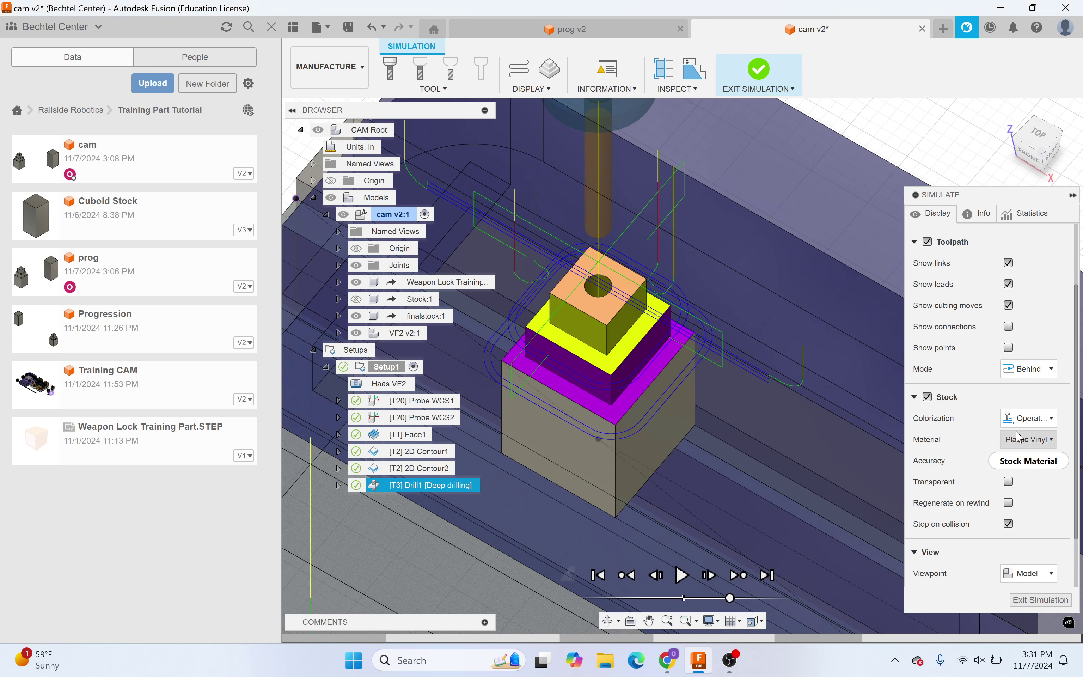
Step: View the stock colorized by Tool, return the colorization to Comparison, and exit the simulation
{"action": "left_click", "coordinate": [1027, 421]}
{"action": "left_click", "coordinate": [1029, 463]}
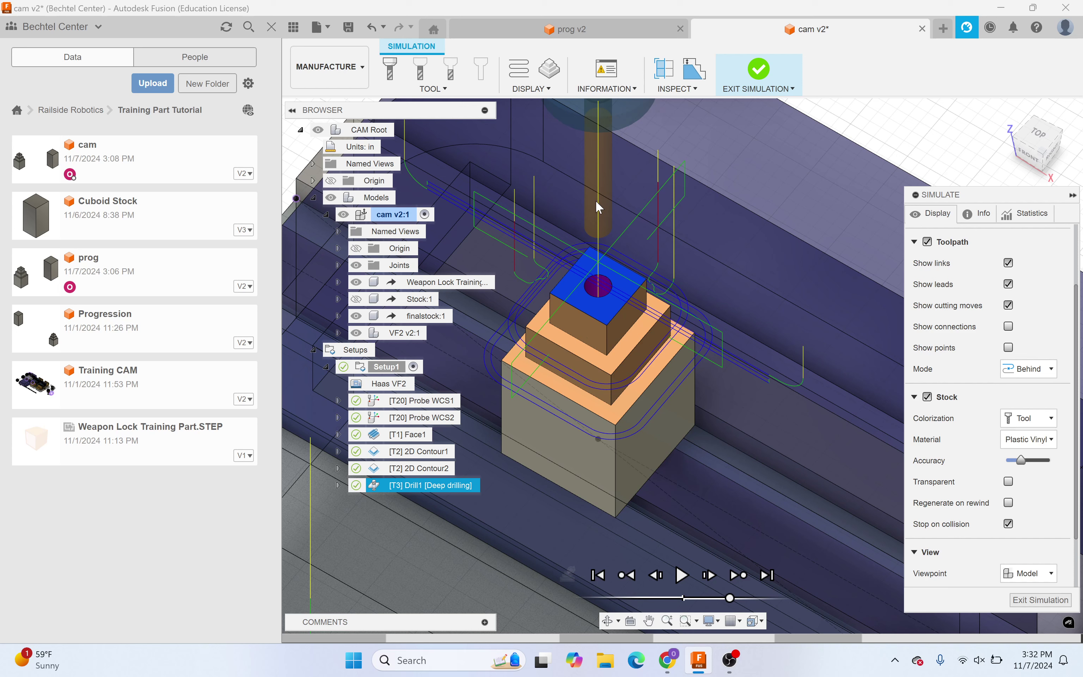
{"action": "left_click", "coordinate": [1029, 418]}
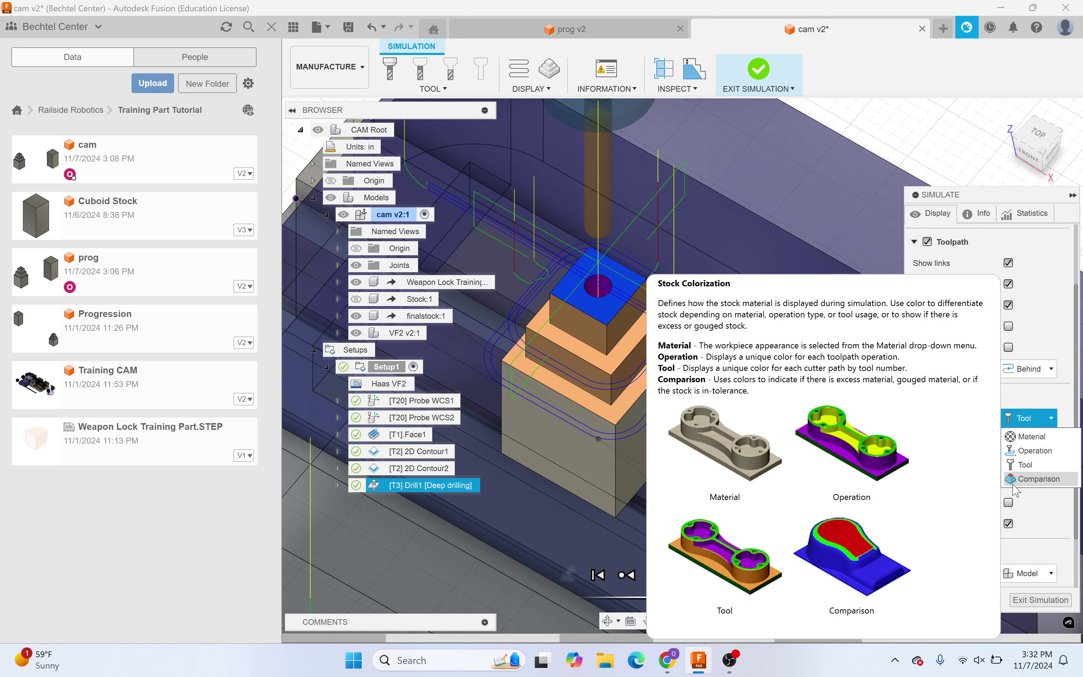
{"action": "left_click", "coordinate": [1029, 478]}
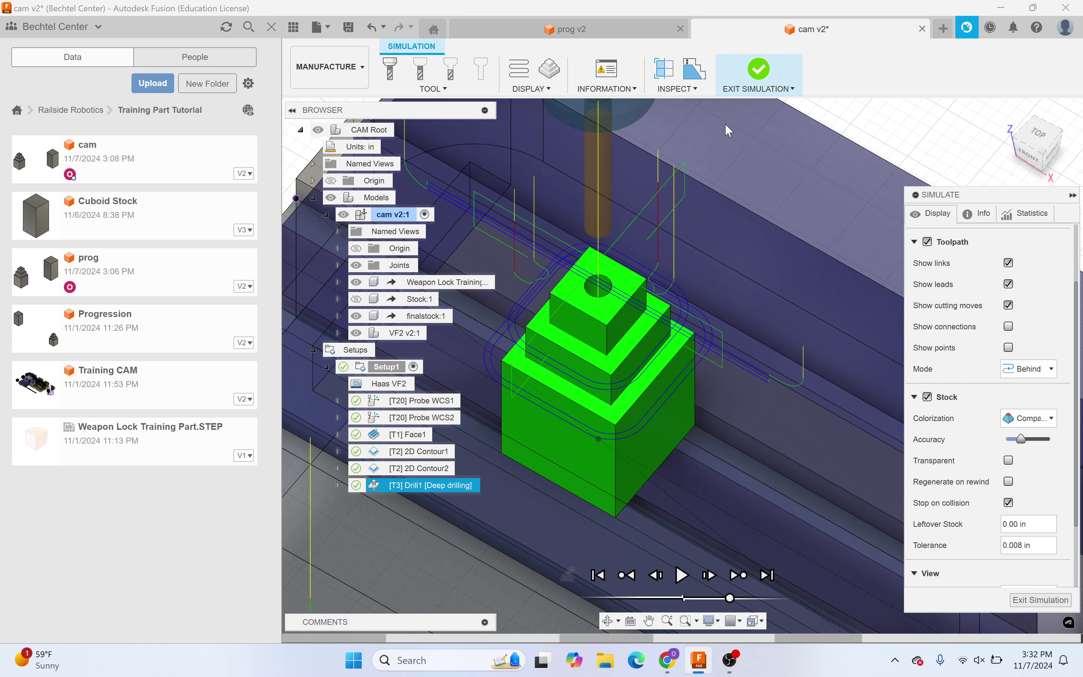
{"action": "left_click", "coordinate": [759, 71]}
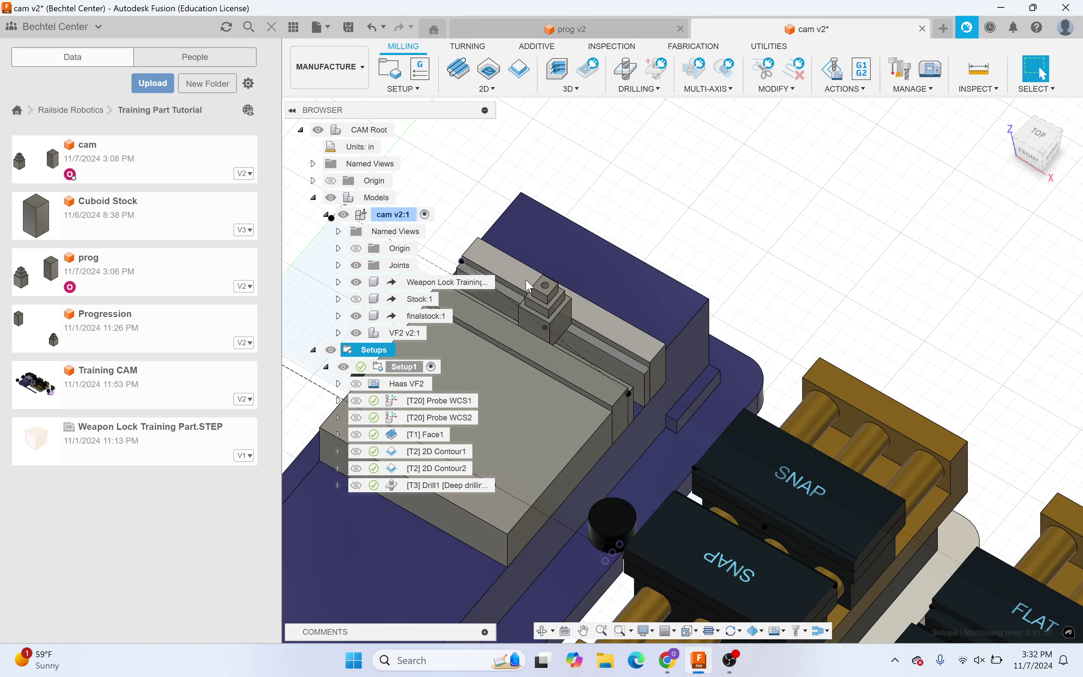
Step: Examine the full VF2 model from a distance, including the vise with the part, the adjacent workholding fixtures and the probe label
{"action": "middle_click_drag", "start_coordinate": [857, 334], "coordinate": [852, 301], "text": "shift"}
{"action": "scroll", "coordinate": [850, 403], "scroll_direction": "down", "scroll_amount": 3}
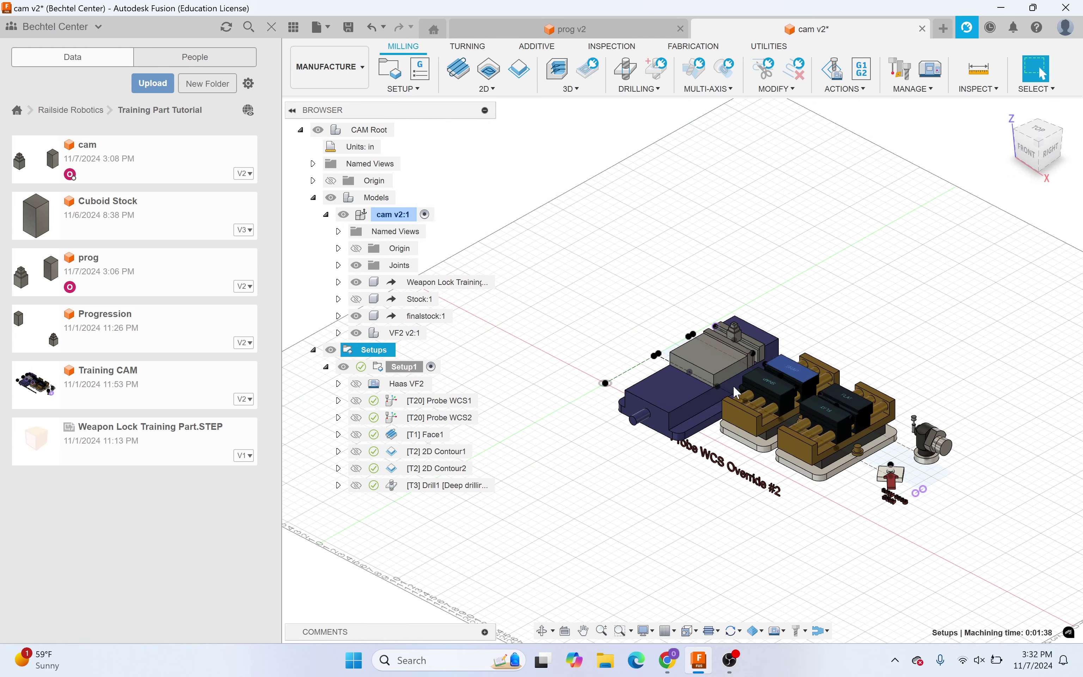
{"action": "scroll", "coordinate": [626, 389], "scroll_direction": "up", "scroll_amount": 2}
{"action": "scroll", "coordinate": [628, 381], "scroll_direction": "down", "scroll_amount": 2}
{"action": "scroll", "coordinate": [492, 403], "scroll_direction": "up", "scroll_amount": 2}
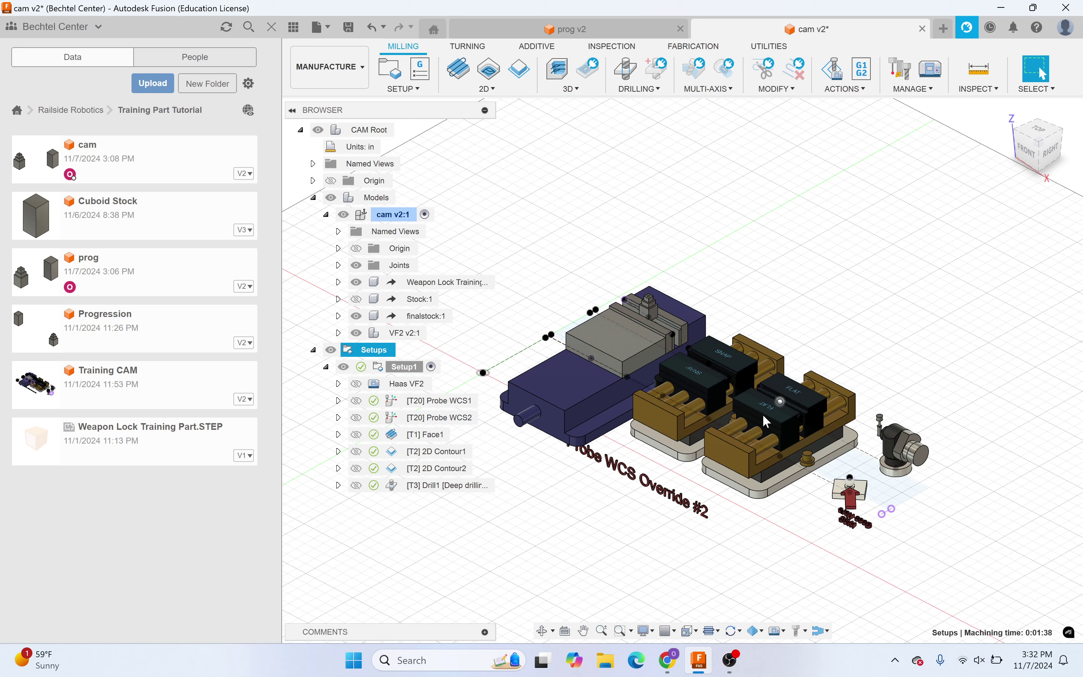
{"action": "scroll", "coordinate": [478, 415], "scroll_direction": "down", "scroll_amount": 1}
{"action": "scroll", "coordinate": [478, 415], "scroll_direction": "up", "scroll_amount": 2}
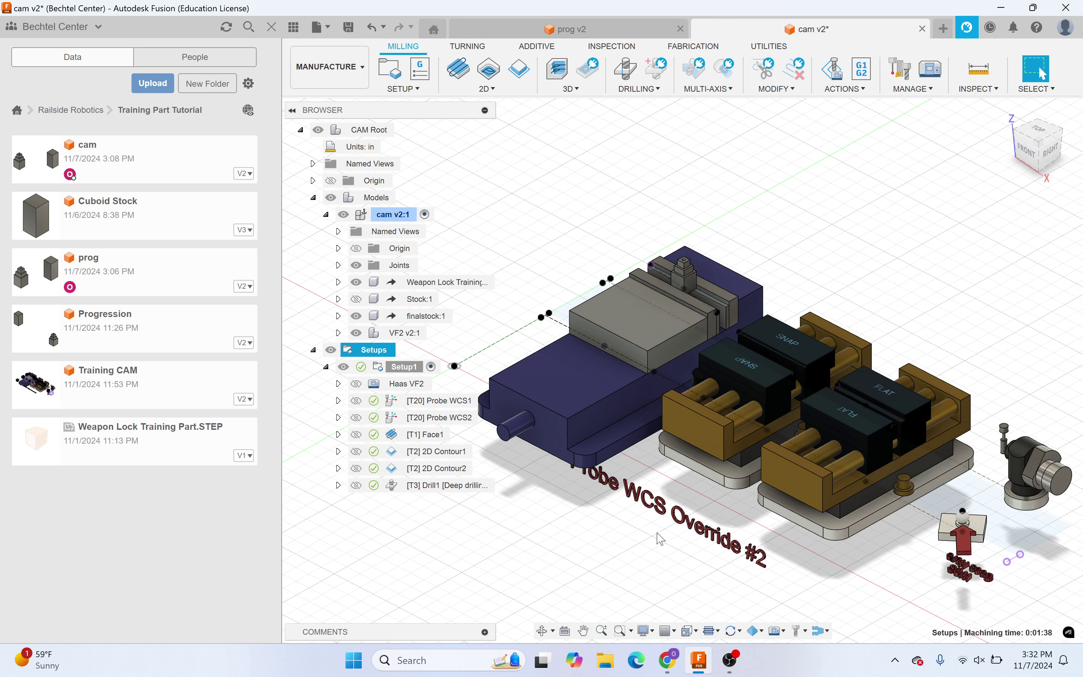
{"action": "left_click", "coordinate": [645, 508]}
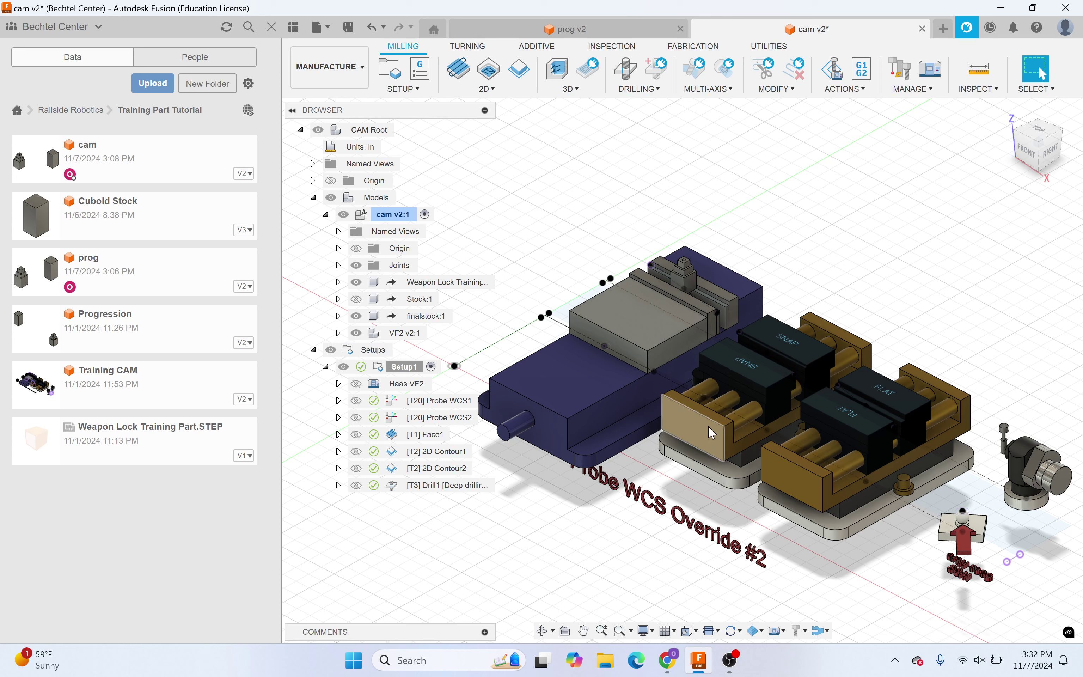
{"action": "left_click", "coordinate": [738, 453]}
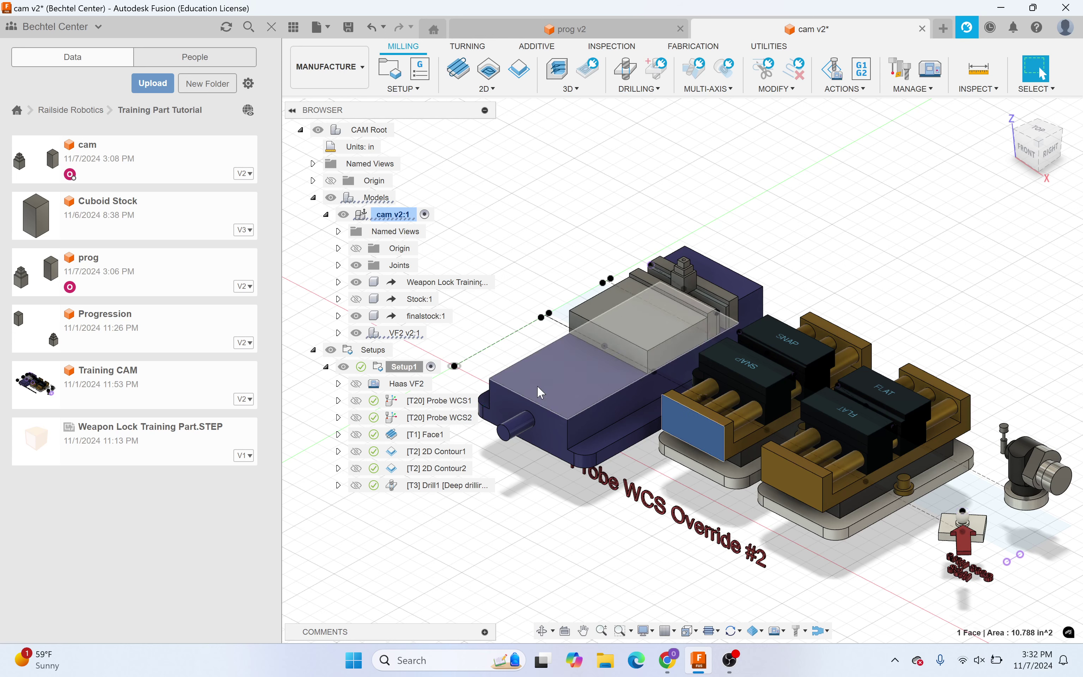
{"action": "left_click", "coordinate": [558, 486]}
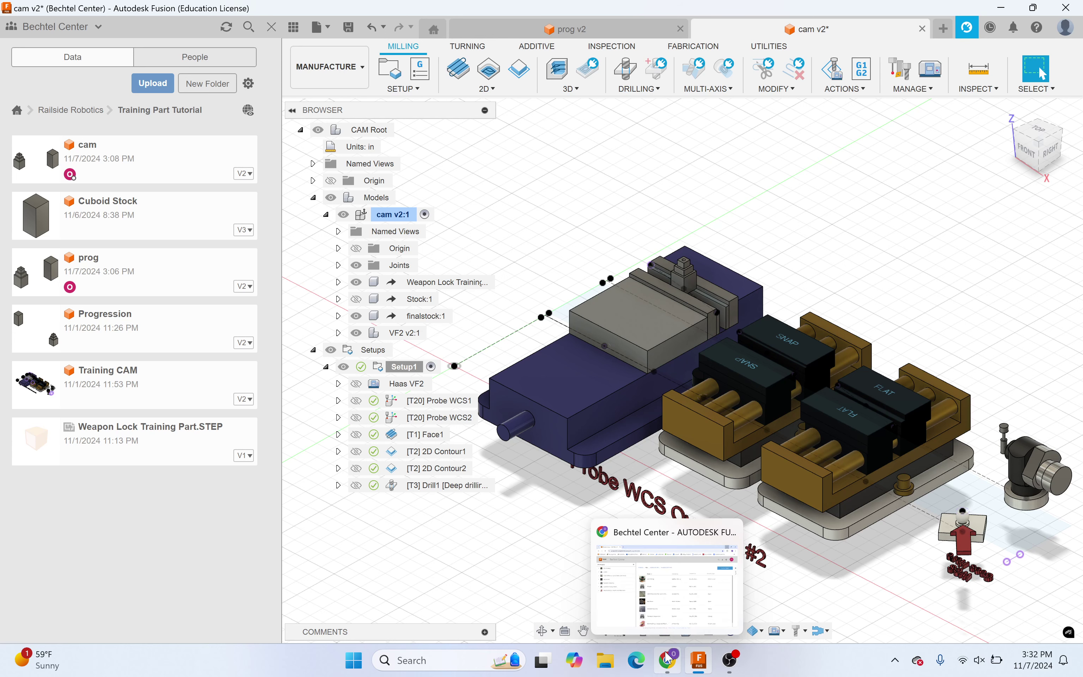
Step: Browse the hub's project list and the Railside Robotics project files, and reopen the Training Part Tutorial folder
{"action": "left_click", "coordinate": [59, 110]}
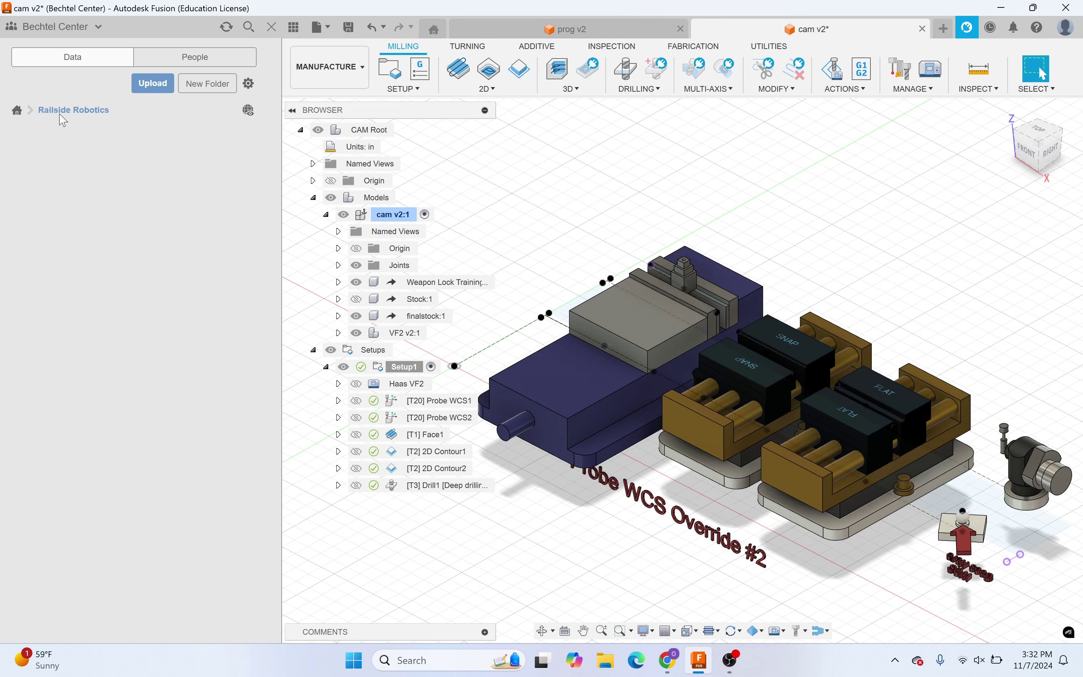
{"action": "left_click", "coordinate": [17, 110]}
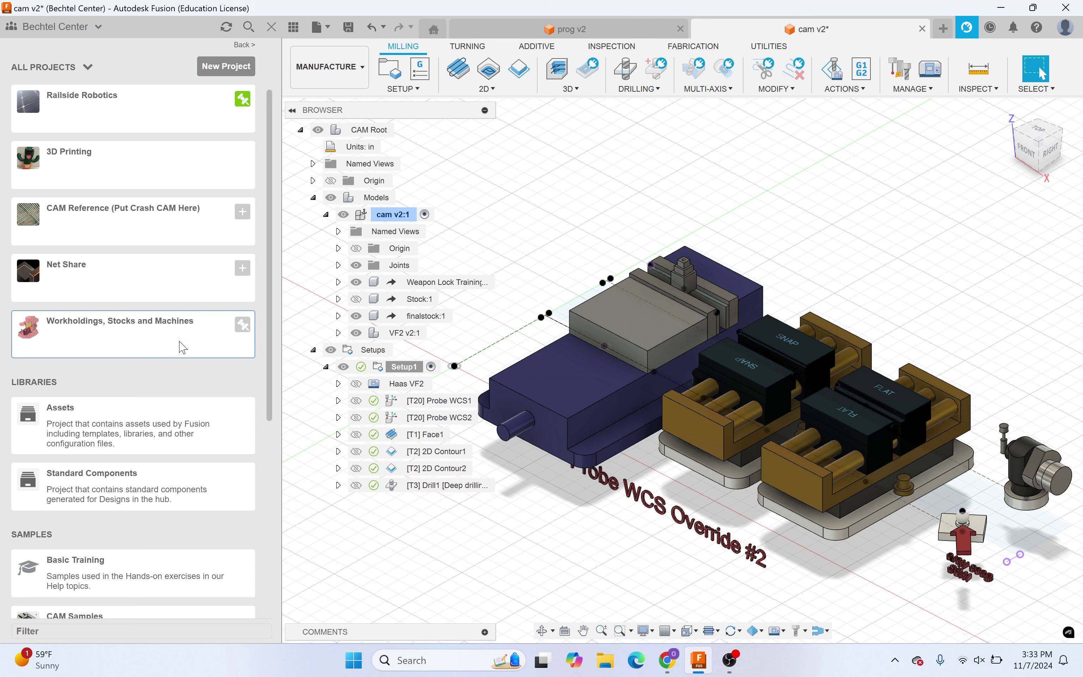
{"action": "left_click", "coordinate": [110, 125]}
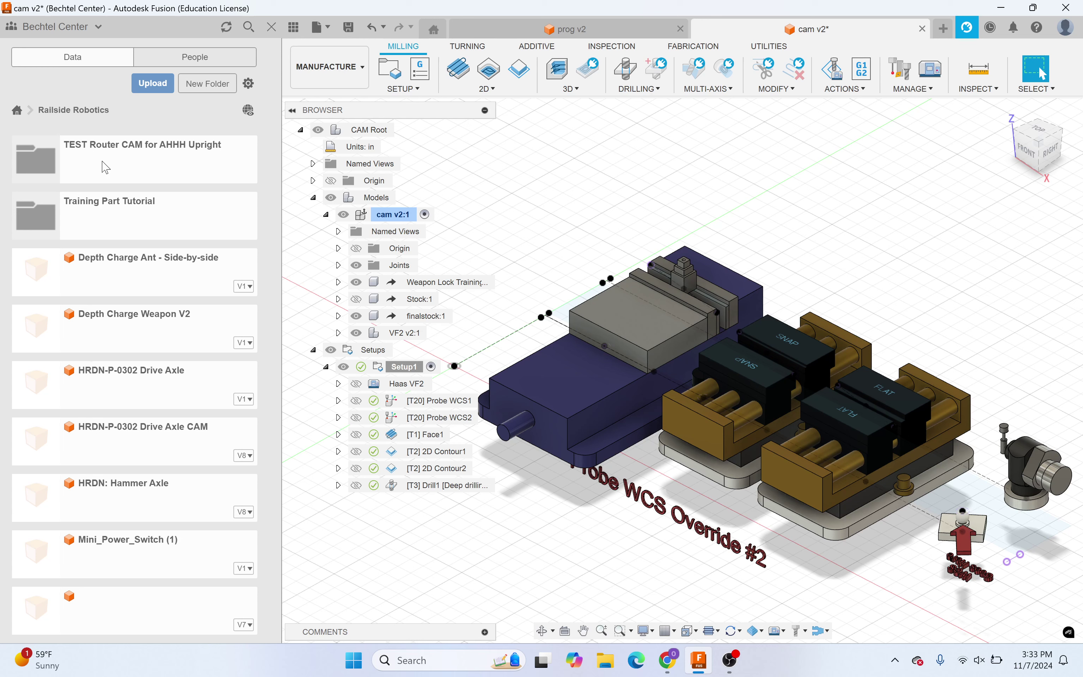
{"action": "scroll", "coordinate": [127, 231], "scroll_direction": "down", "scroll_amount": 5}
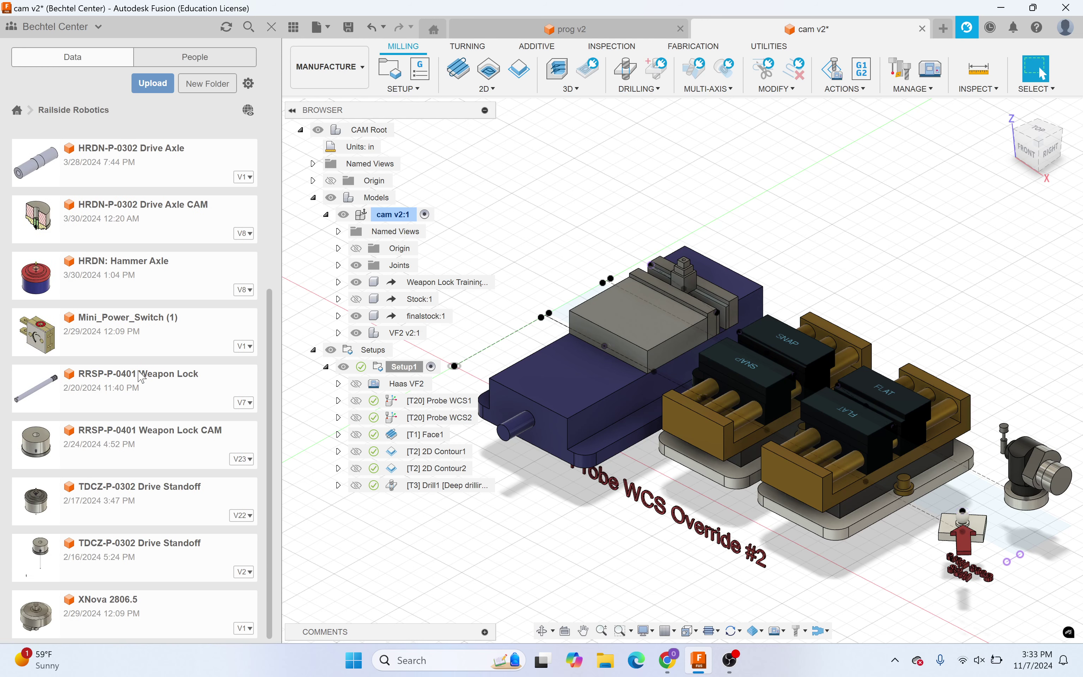
{"action": "scroll", "coordinate": [128, 534], "scroll_direction": "up", "scroll_amount": 5}
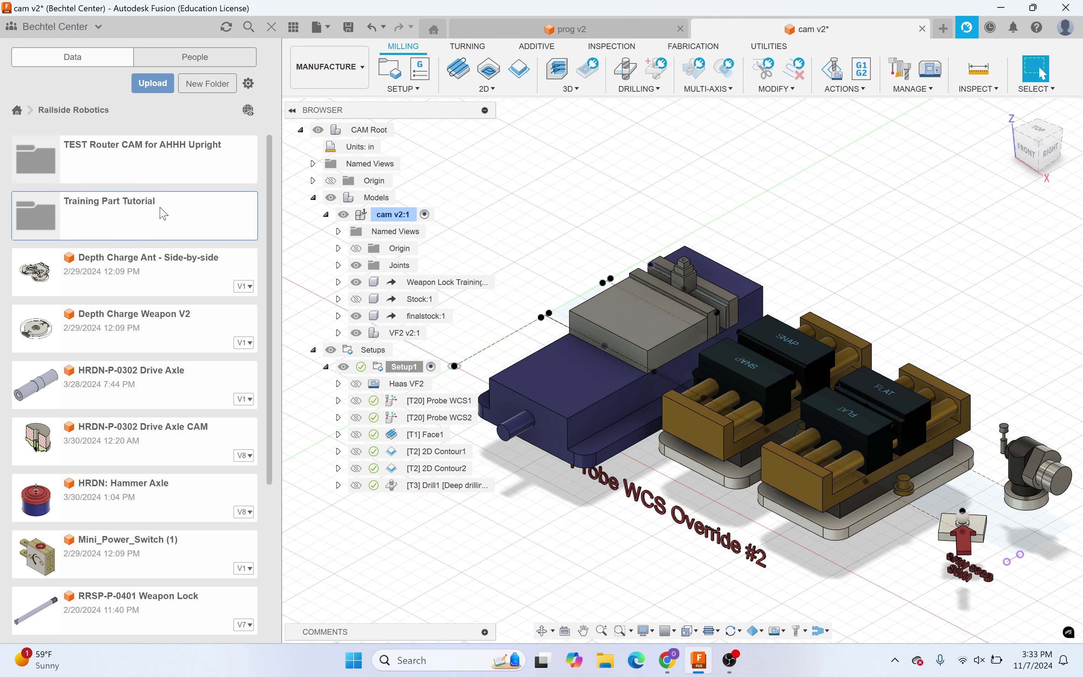
{"action": "double_click", "coordinate": [114, 225]}
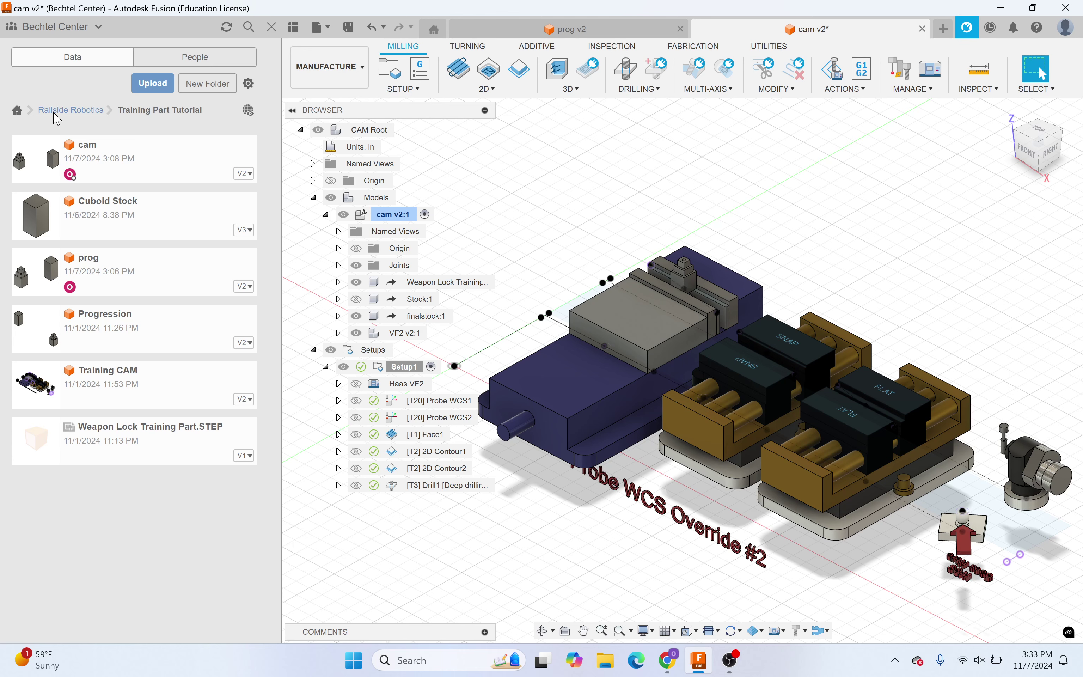
Step: Switch to the Bechtel Center hub in Chrome, review the security options for creating a project, and cancel without creating one
{"action": "left_click", "coordinate": [668, 669]}
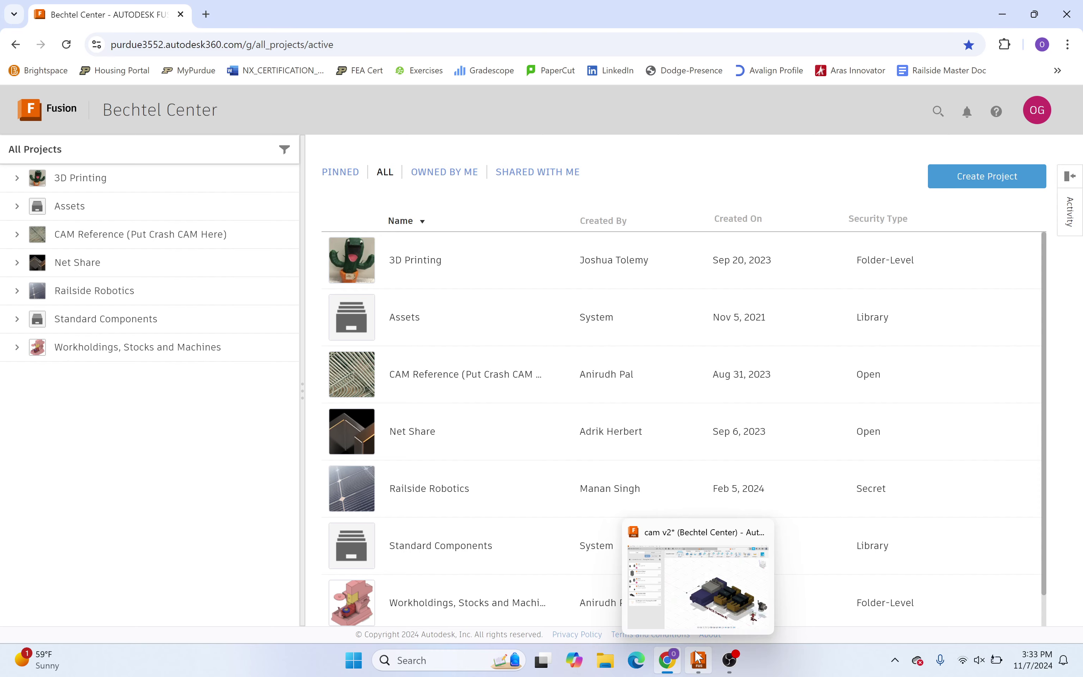
{"action": "left_click", "coordinate": [698, 665]}
{"action": "mouse_move", "coordinate": [730, 661]}
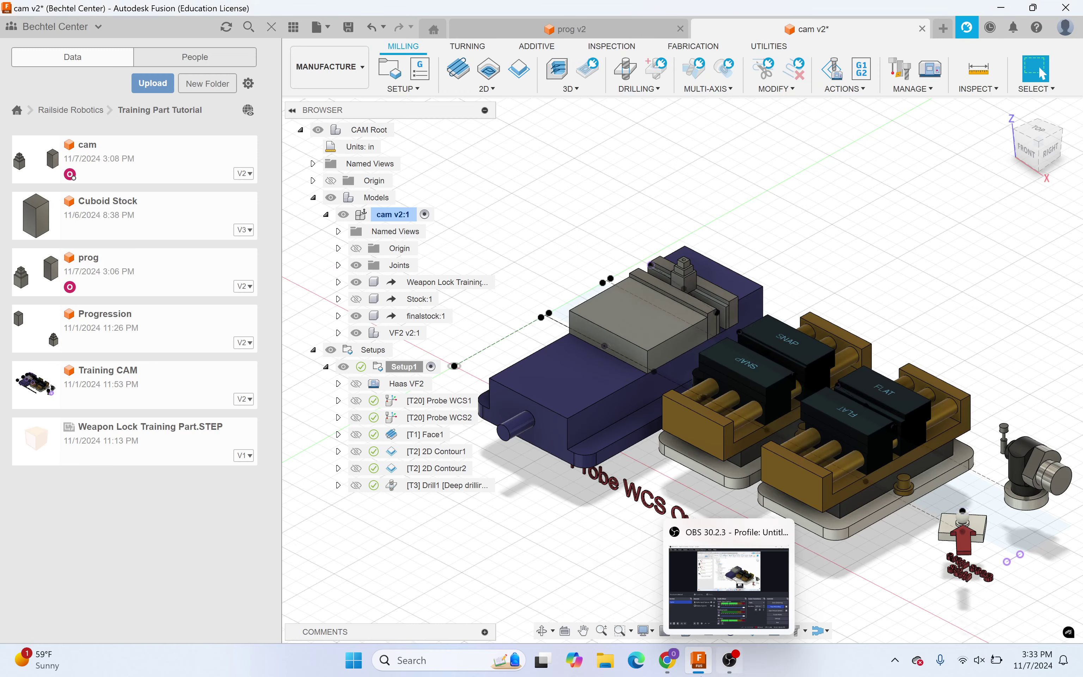
{"action": "left_click", "coordinate": [668, 660]}
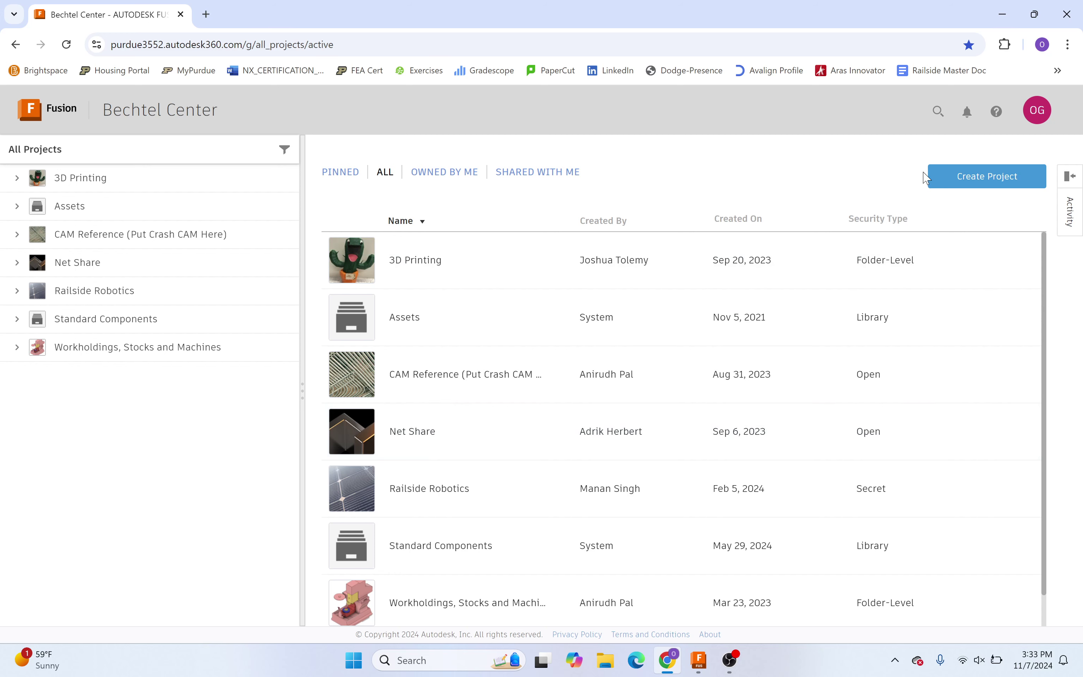
{"action": "left_click", "coordinate": [974, 185]}
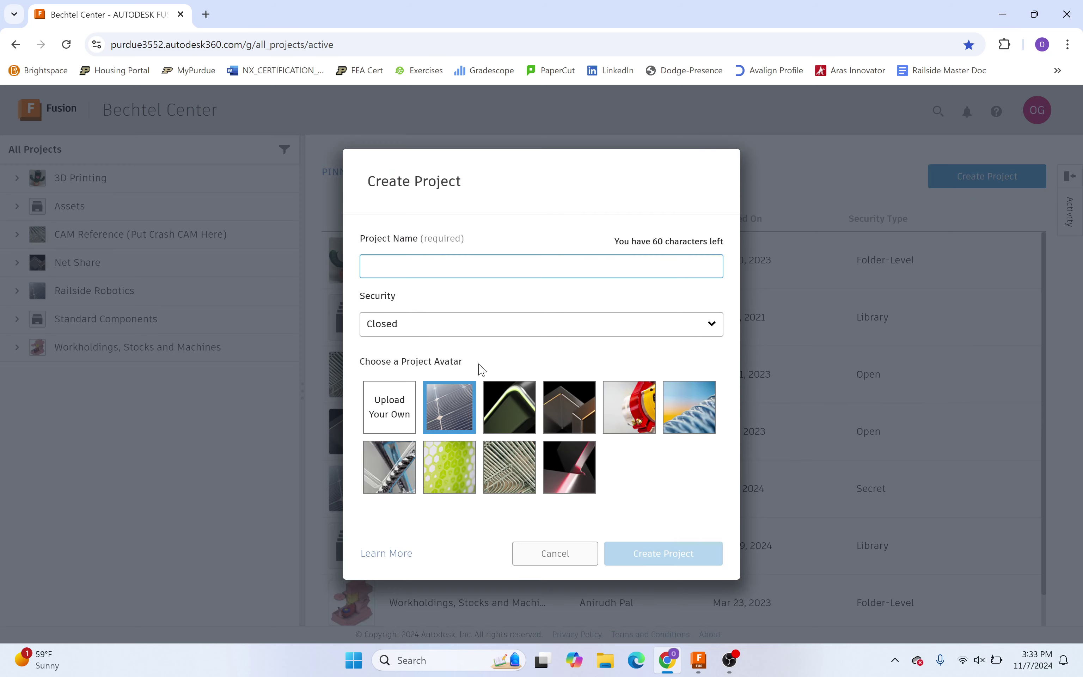
{"action": "left_click", "coordinate": [463, 325]}
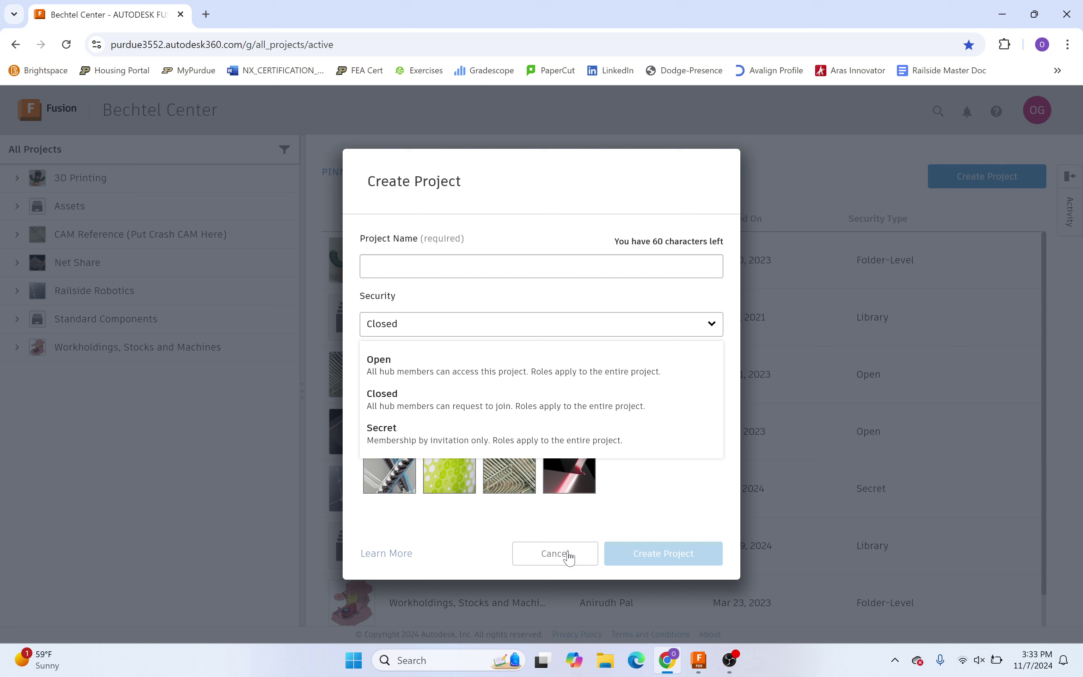
{"action": "left_click", "coordinate": [469, 262]}
{"action": "left_click", "coordinate": [575, 553]}
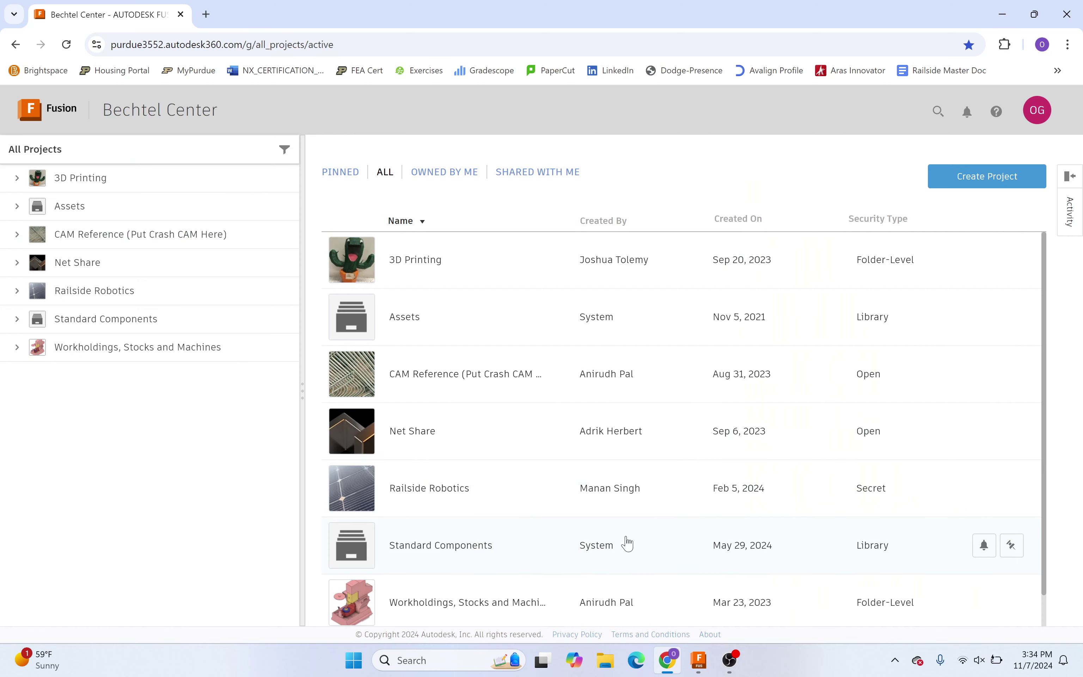
Step: Look through the Bechtel Center hub's full project list and open the Railside Robotics project
{"action": "scroll", "coordinate": [626, 544], "scroll_direction": "down", "scroll_amount": 2}
{"action": "scroll", "coordinate": [626, 534], "scroll_direction": "up", "scroll_amount": 2}
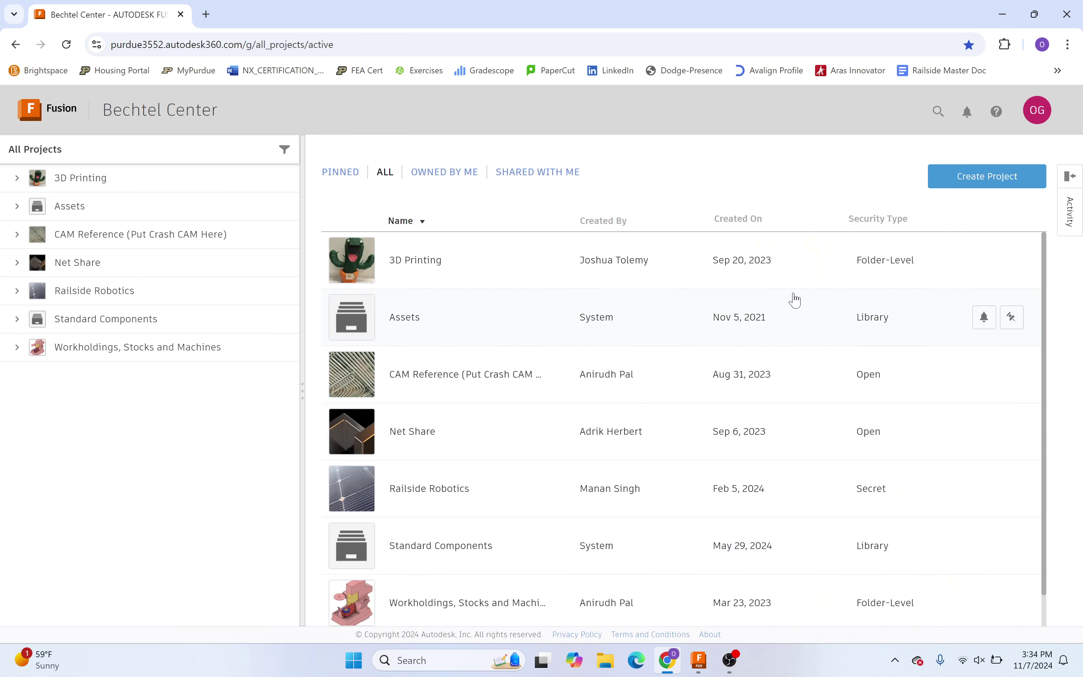
{"action": "left_click", "coordinate": [428, 489]}
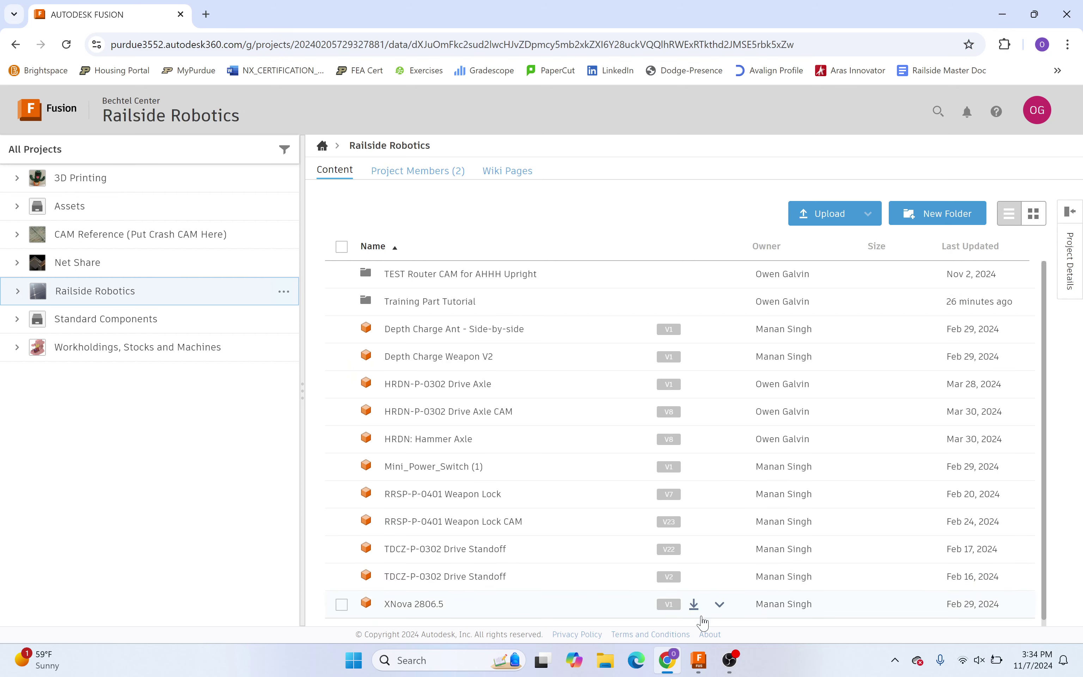
Step: Switch back to Fusion, view the Railside Robotics project files, and reopen the Training Part Tutorial folder
{"action": "mouse_move", "coordinate": [699, 670]}
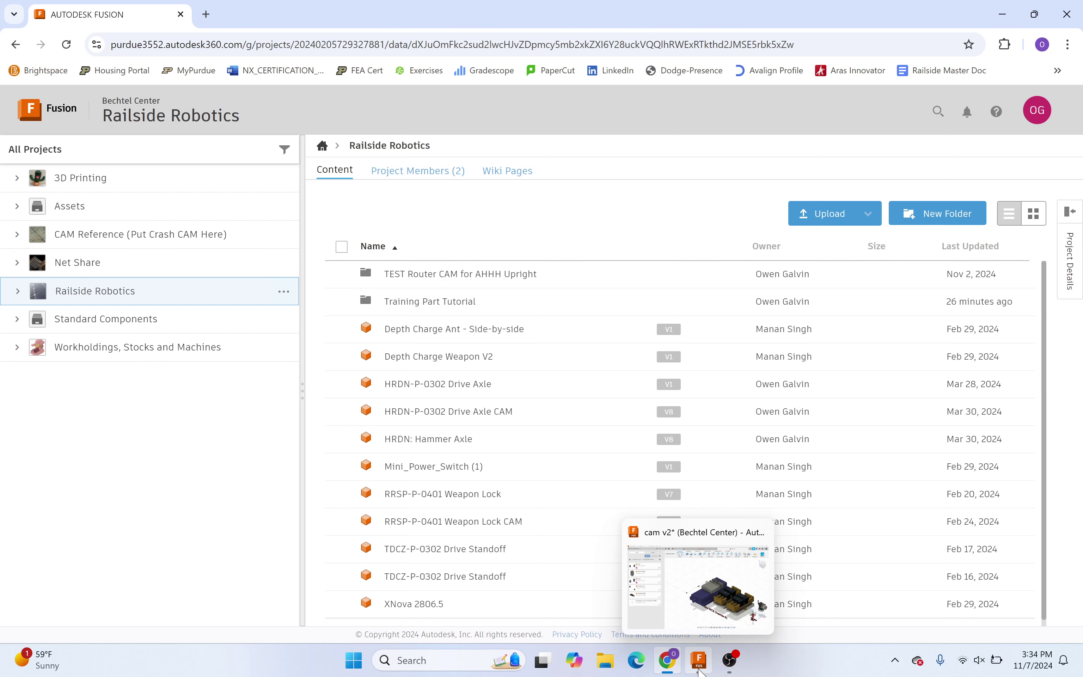
{"action": "left_click", "coordinate": [699, 662]}
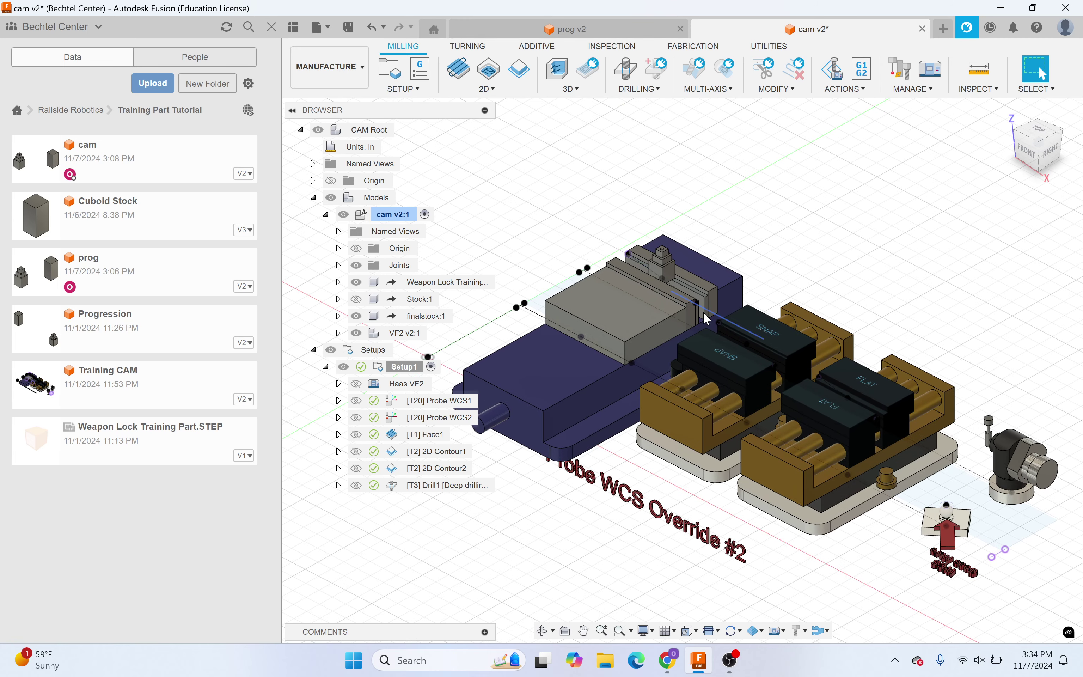
{"action": "scroll", "coordinate": [653, 244], "scroll_direction": "up", "scroll_amount": 8}
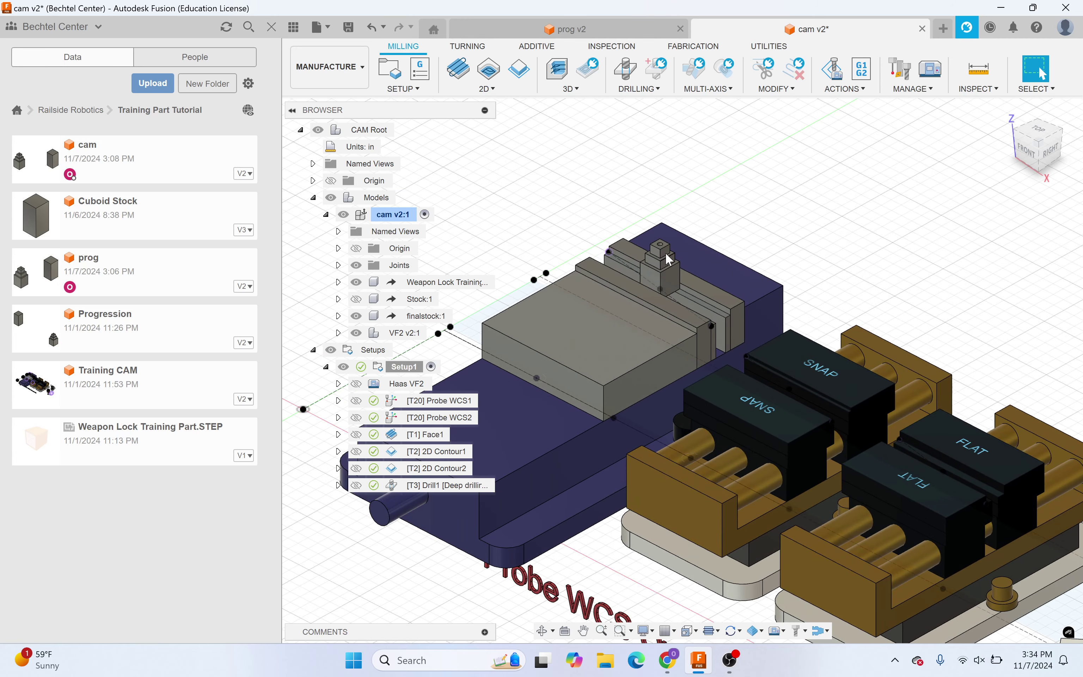
{"action": "scroll", "coordinate": [667, 255], "scroll_direction": "up", "scroll_amount": 2}
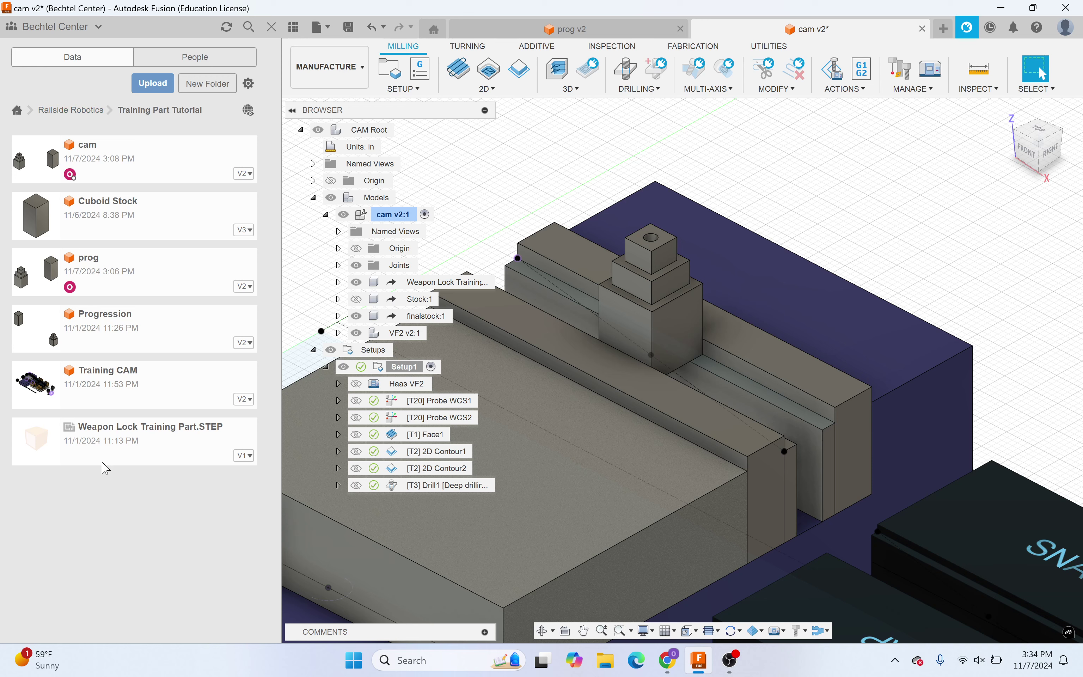
{"action": "left_click", "coordinate": [68, 111]}
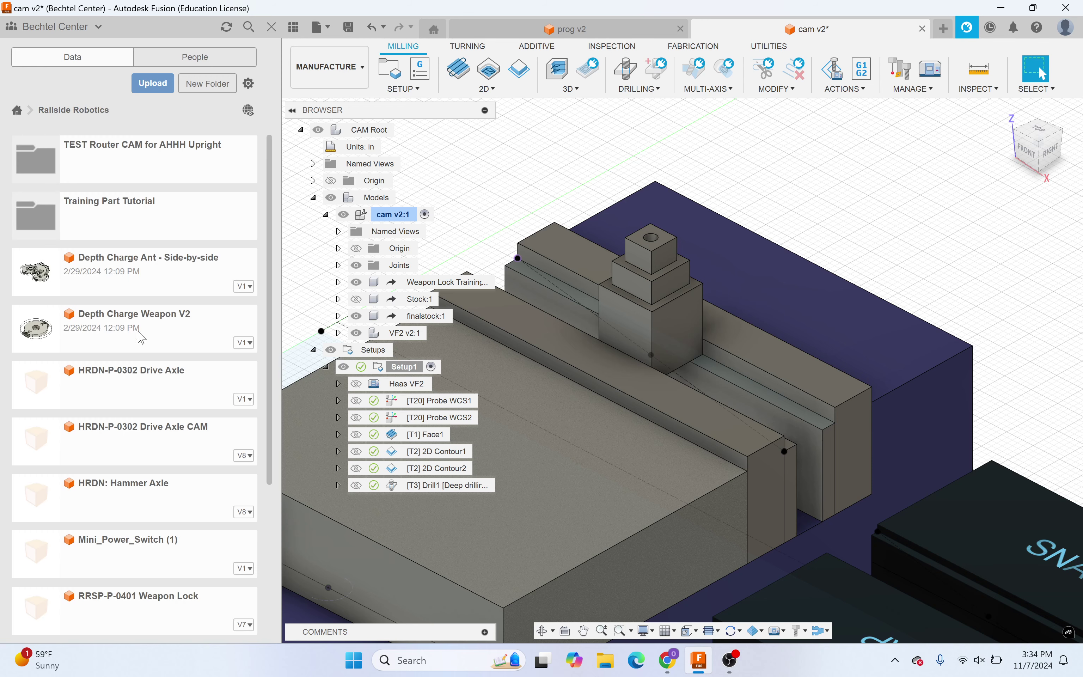
{"action": "left_click", "coordinate": [159, 212]}
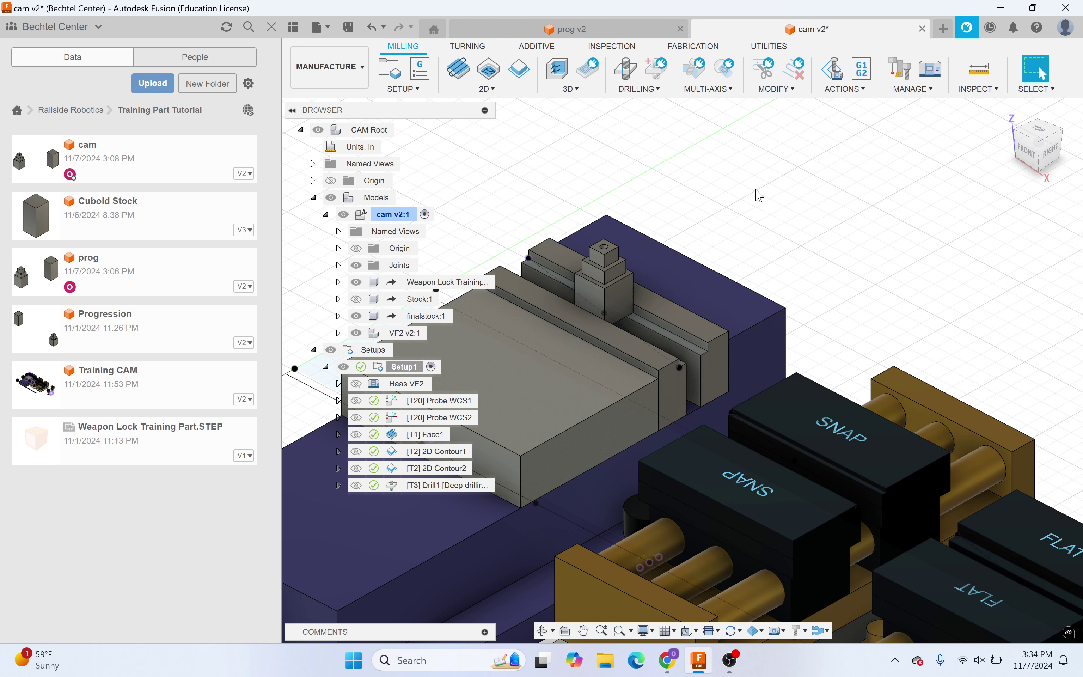
Step: Examine the full VF2 model, including the vise, the SNAP and FLAT fixtures, and the stepped part up close
{"action": "scroll", "coordinate": [520, 204], "scroll_direction": "down", "scroll_amount": 5}
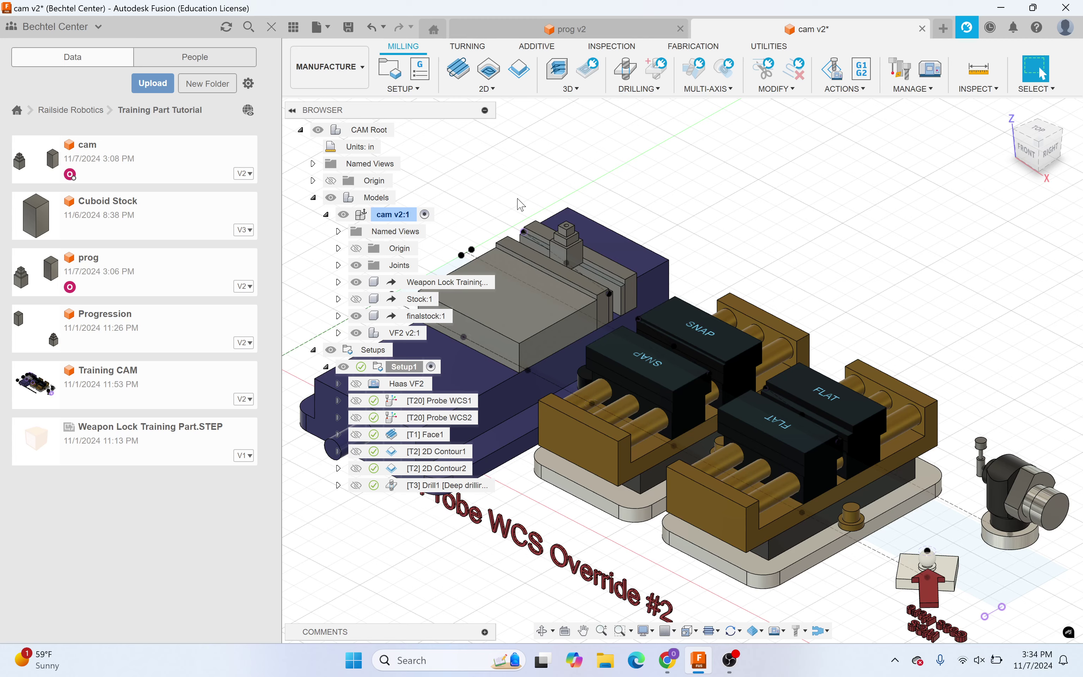
{"action": "middle_click_drag", "start_coordinate": [520, 204], "coordinate": [693, 256]}
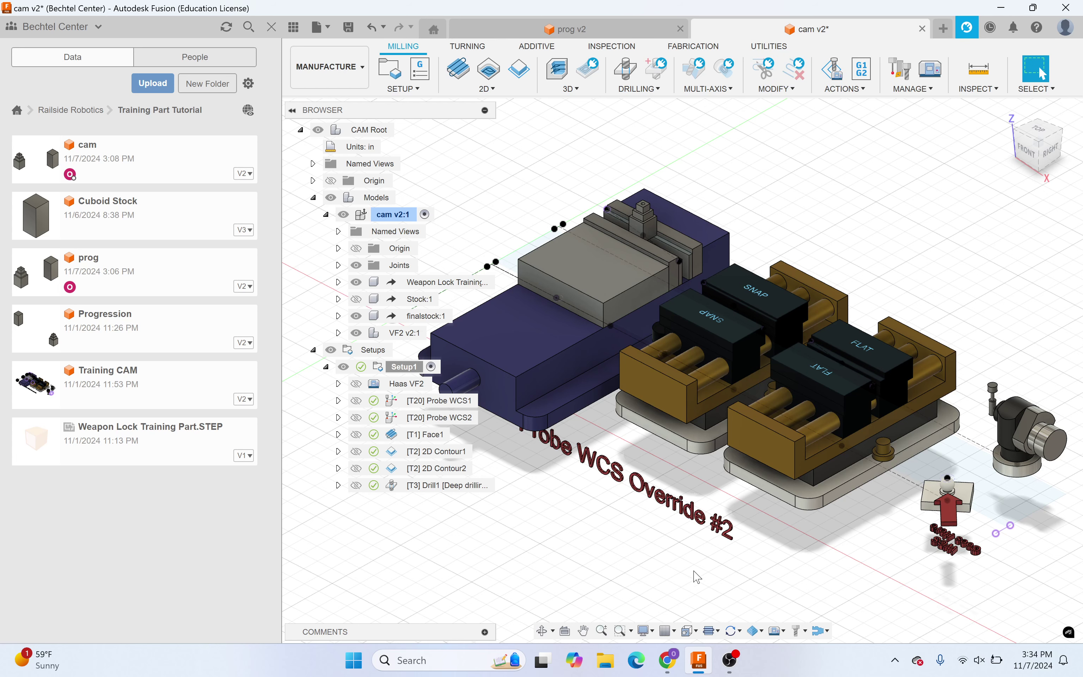
{"action": "scroll", "coordinate": [555, 199], "scroll_direction": "down", "scroll_amount": 3}
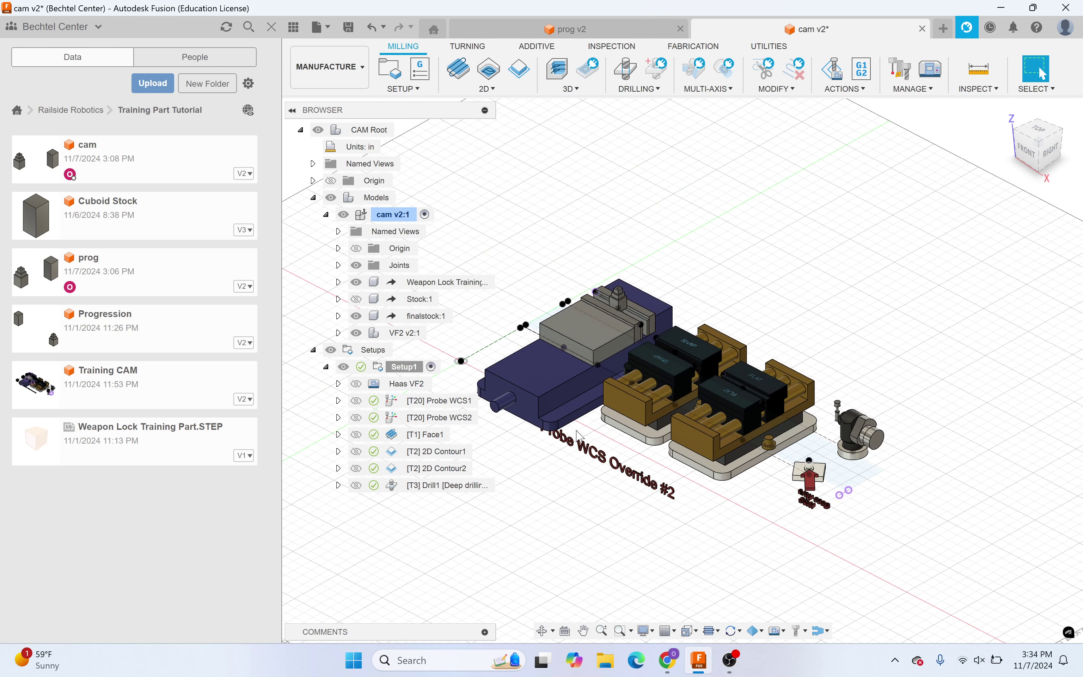
{"action": "scroll", "coordinate": [556, 200], "scroll_direction": "up", "scroll_amount": 2}
{"action": "scroll", "coordinate": [555, 199], "scroll_direction": "up", "scroll_amount": 1}
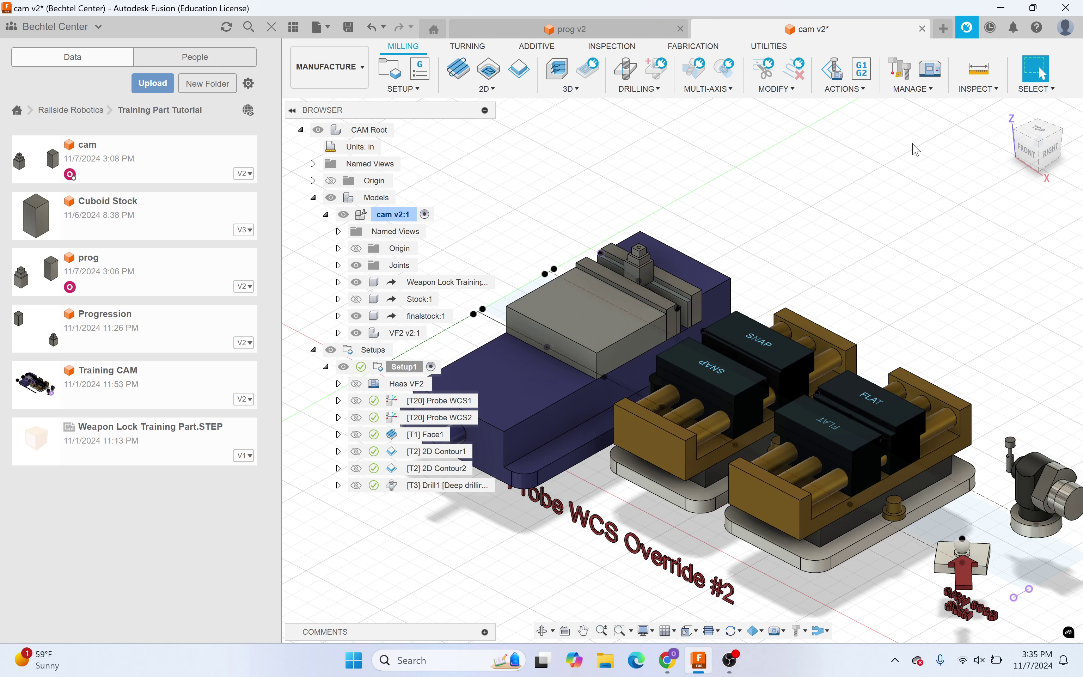
{"action": "scroll", "coordinate": [645, 260], "scroll_direction": "down", "scroll_amount": 1}
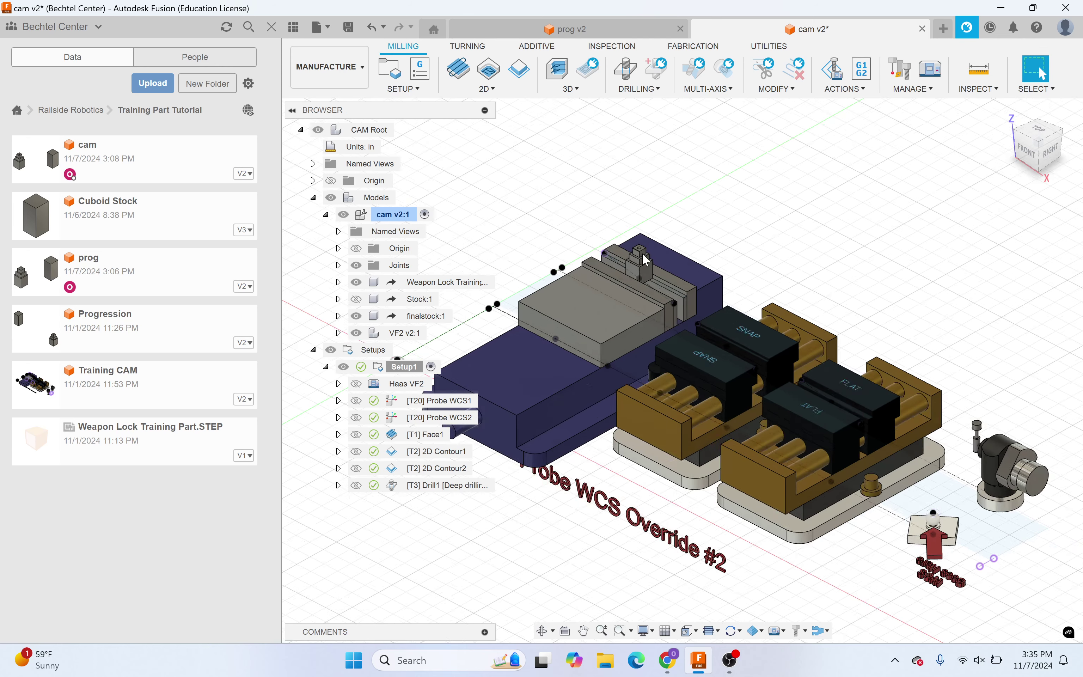
{"action": "scroll", "coordinate": [641, 251], "scroll_direction": "up", "scroll_amount": 5}
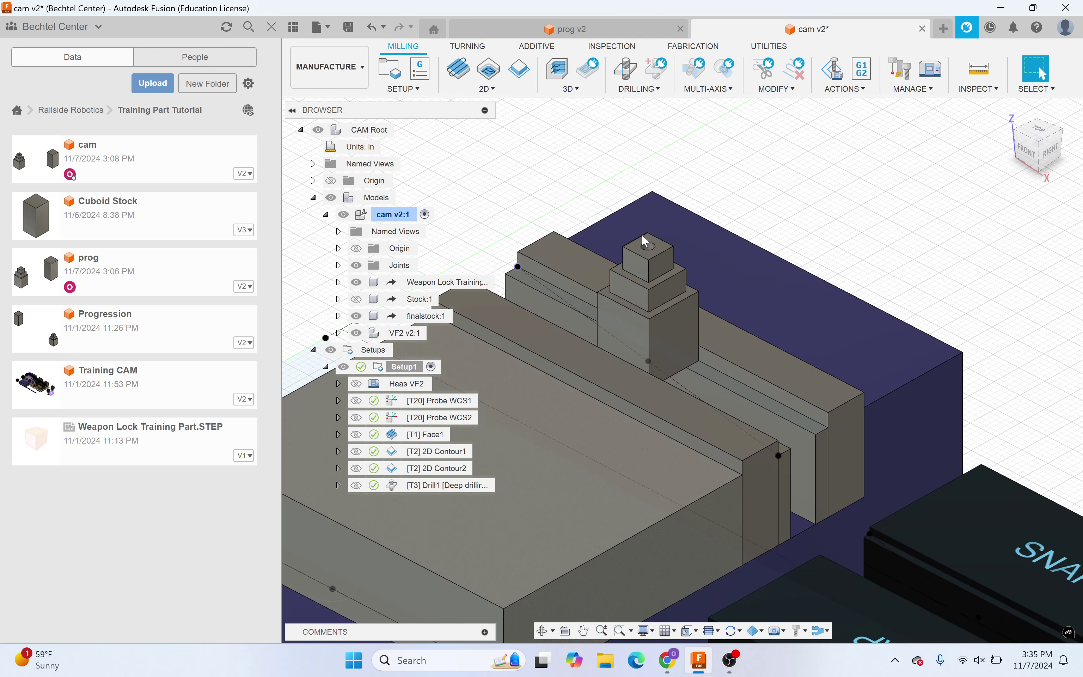
{"action": "scroll", "coordinate": [637, 249], "scroll_direction": "down", "scroll_amount": 4}
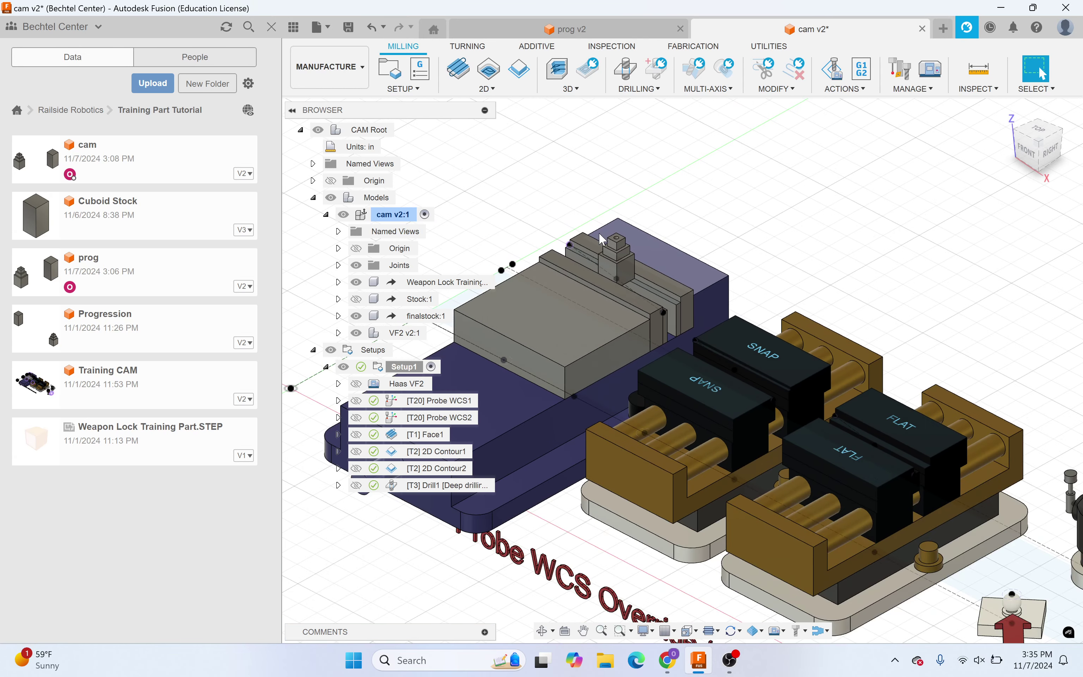
{"action": "scroll", "coordinate": [599, 233], "scroll_direction": "down", "scroll_amount": 2}
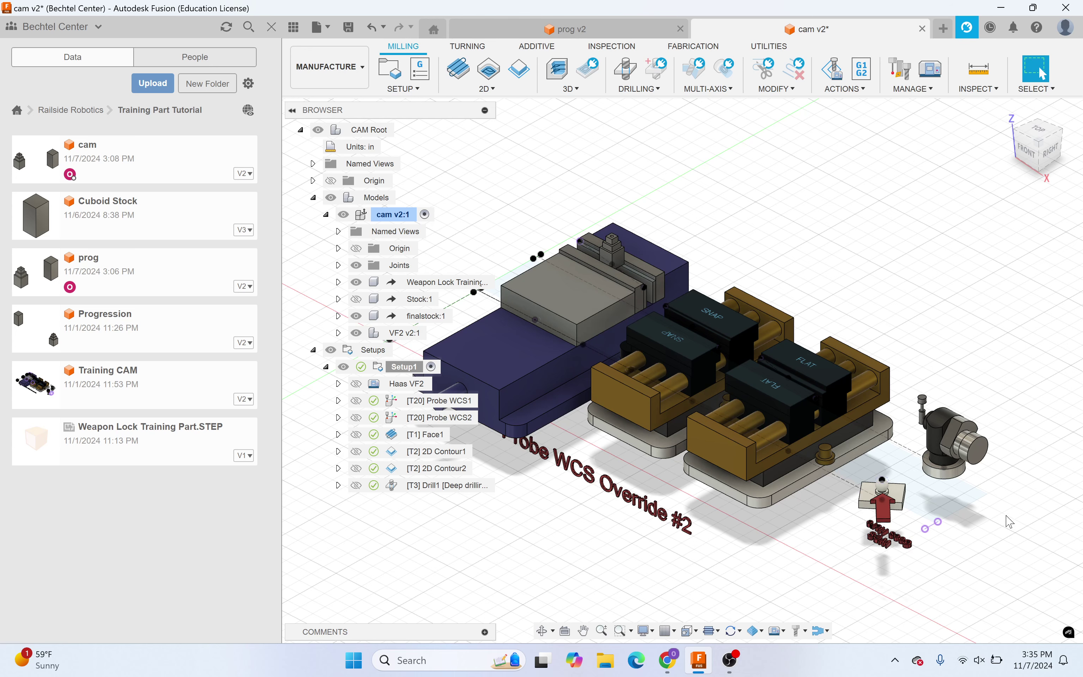
Step: Select the whole VF2 assembly and clear the selection, and inspect the drilled hole and stepped faces of the part in the vise
{"action": "left_click_drag", "start_coordinate": [1009, 520], "coordinate": [489, 214]}
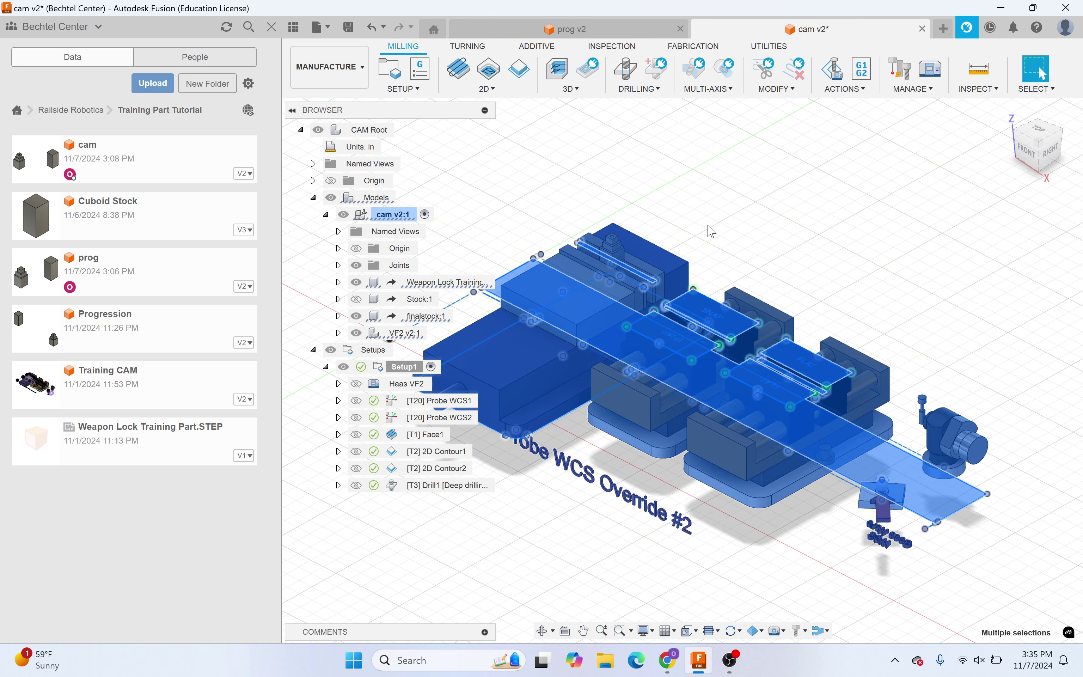
{"action": "left_click", "coordinate": [751, 216]}
{"action": "scroll", "coordinate": [614, 232], "scroll_direction": "up", "scroll_amount": 2}
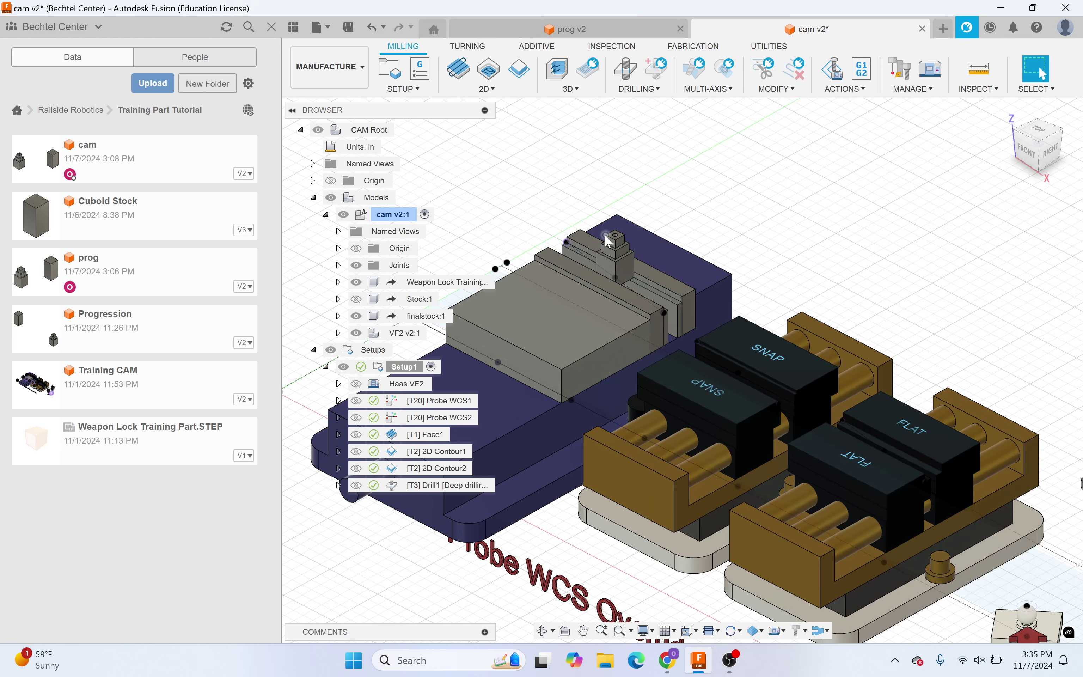
{"action": "scroll", "coordinate": [608, 242], "scroll_direction": "up", "scroll_amount": 6}
{"action": "scroll", "coordinate": [576, 218], "scroll_direction": "down", "scroll_amount": 8}
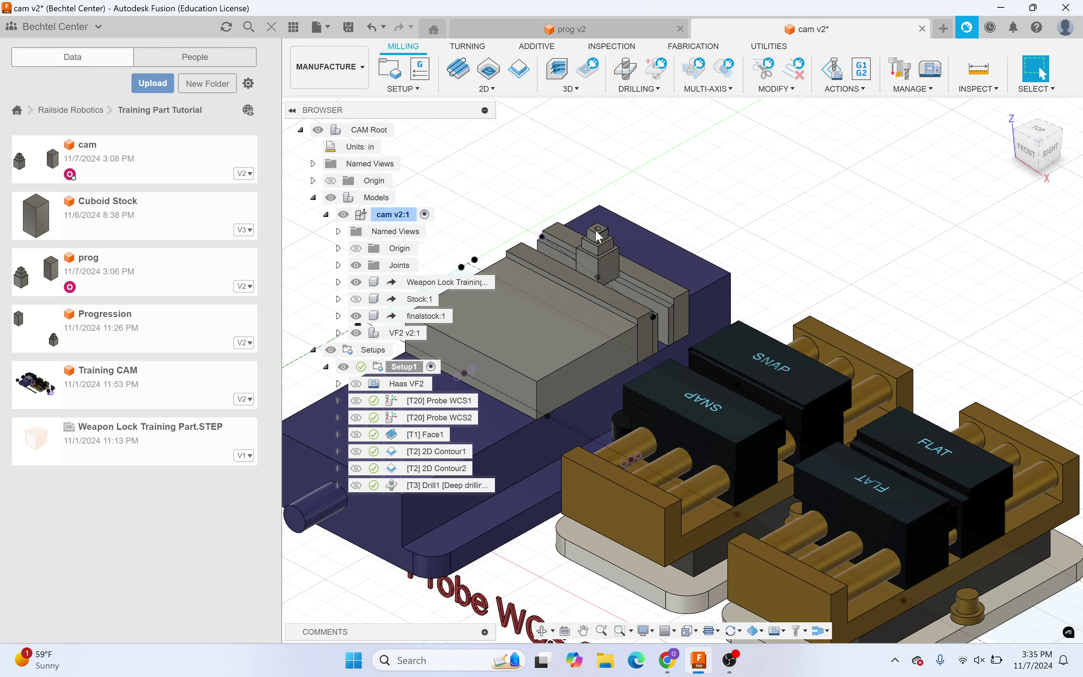
{"action": "scroll", "coordinate": [594, 232], "scroll_direction": "up", "scroll_amount": 5}
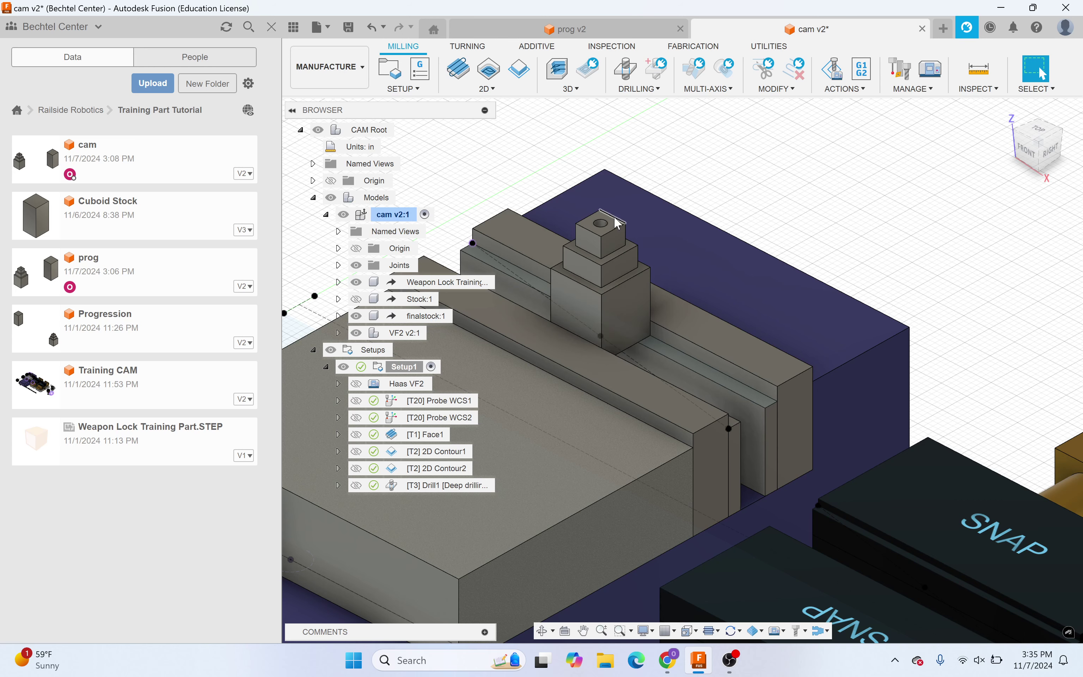
{"action": "scroll", "coordinate": [617, 223], "scroll_direction": "up", "scroll_amount": 3}
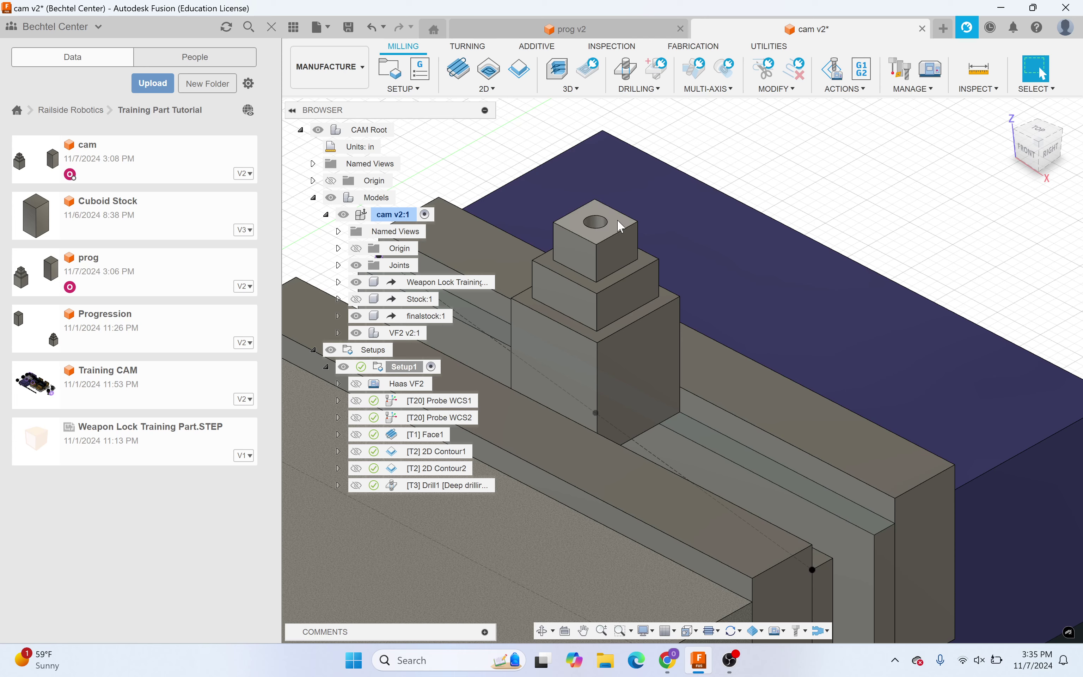
{"action": "scroll", "coordinate": [540, 190], "scroll_direction": "down", "scroll_amount": 5}
{"action": "scroll", "coordinate": [541, 188], "scroll_direction": "down", "scroll_amount": 5}
{"action": "scroll", "coordinate": [512, 176], "scroll_direction": "down", "scroll_amount": 3}
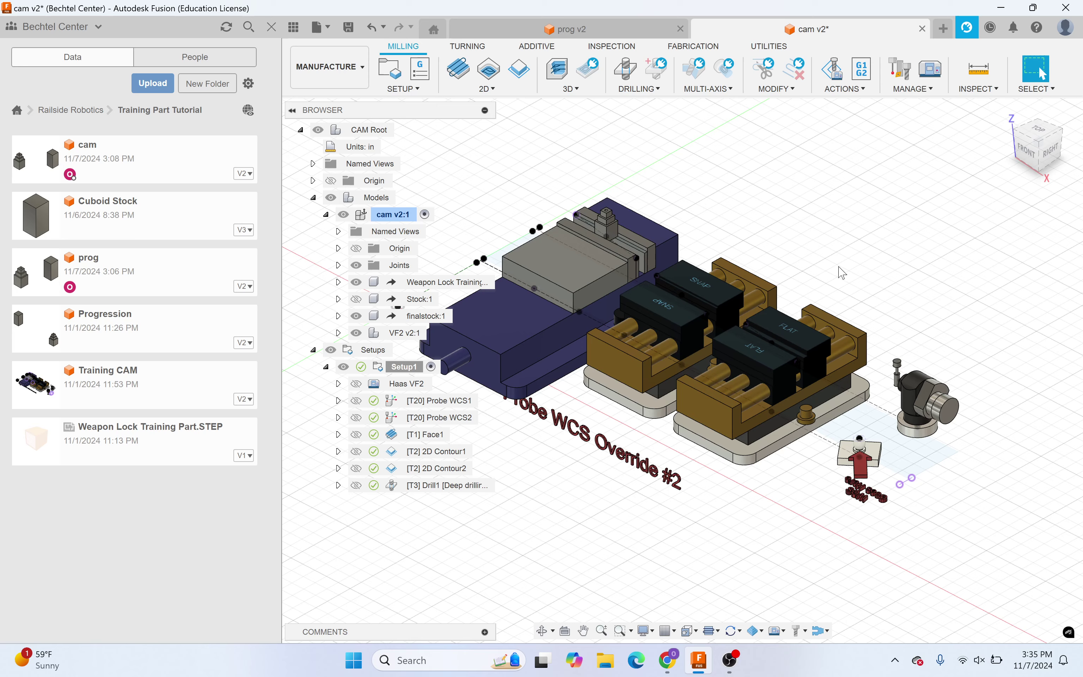
{"action": "scroll", "coordinate": [629, 264], "scroll_direction": "up", "scroll_amount": 2}
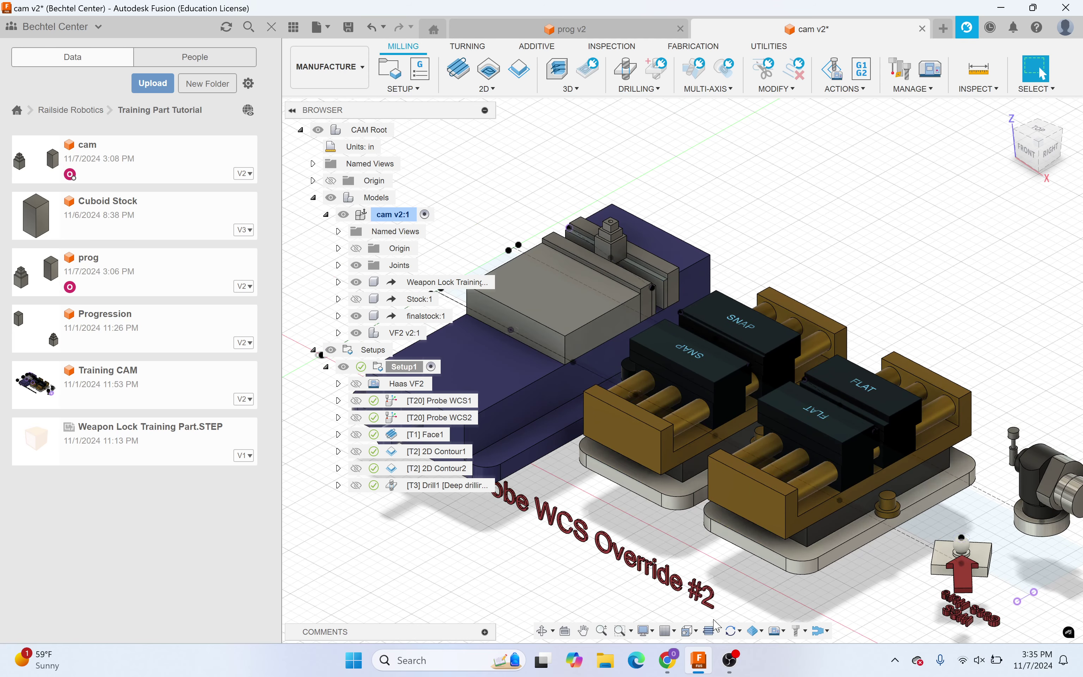
{"action": "left_click", "coordinate": [729, 660]}
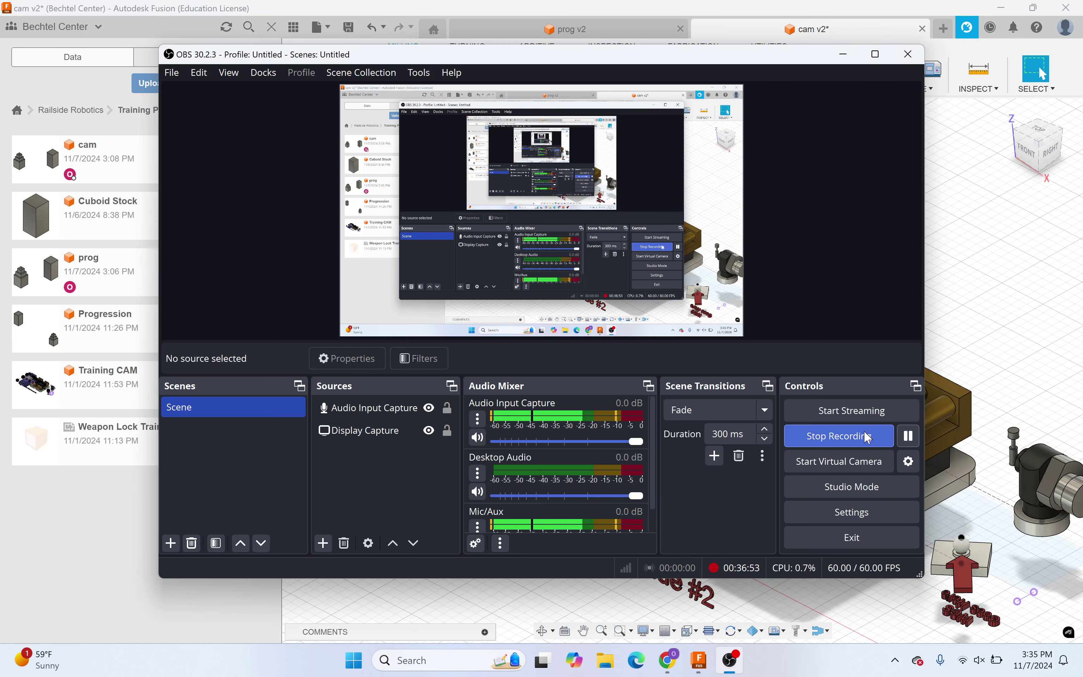